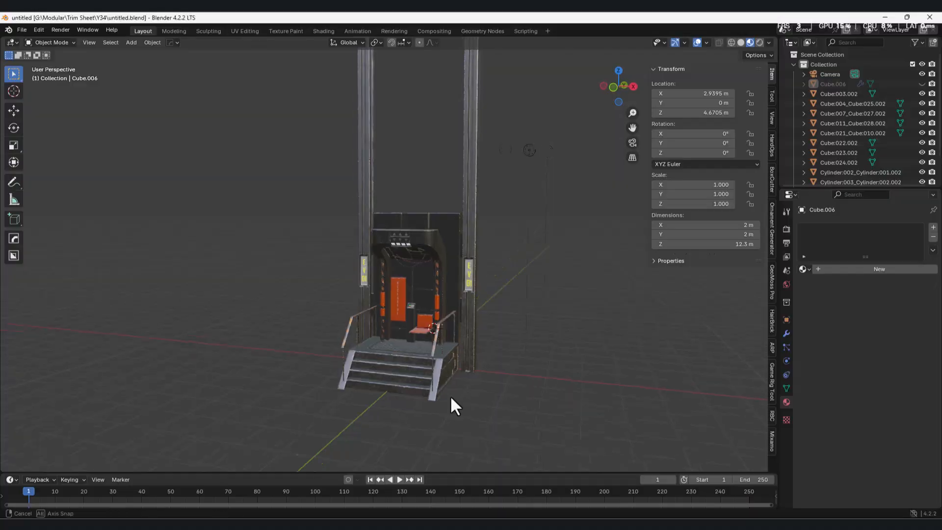
Add a single-bone armature at the 3D cursor beside the elevator's fold-down seat.
middle_click_drag(449, 395, 422, 373)
left_click(381, 275)
middle_click_drag(381, 275, 518, 297)
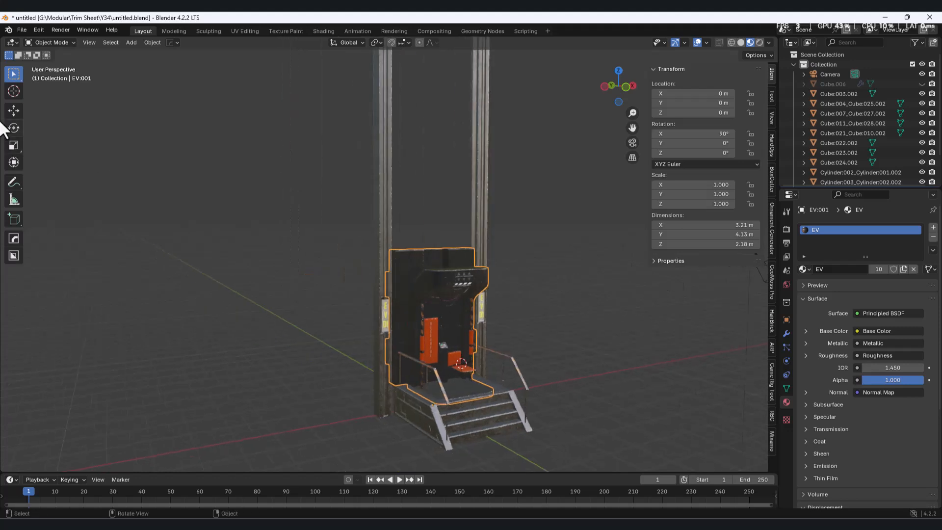
left_click(14, 110)
middle_click_drag(471, 255, 511, 306)
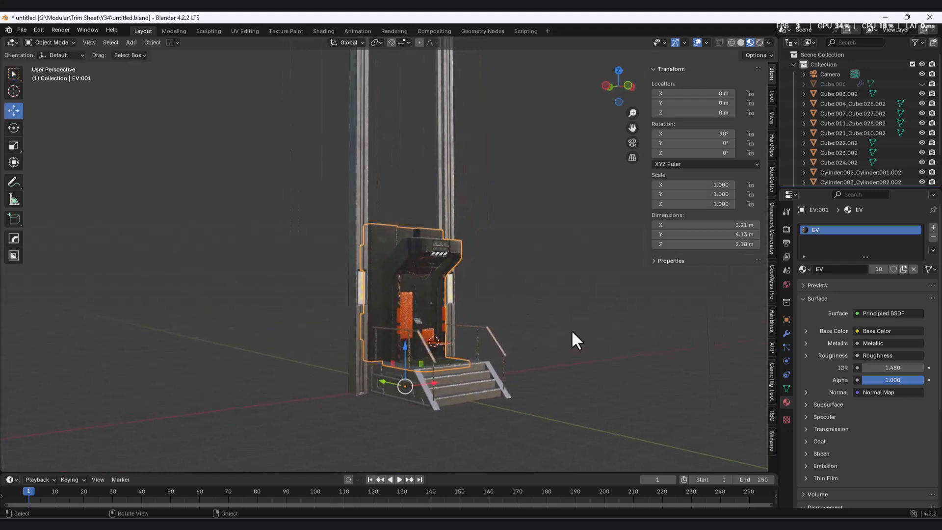
key("shift+a")
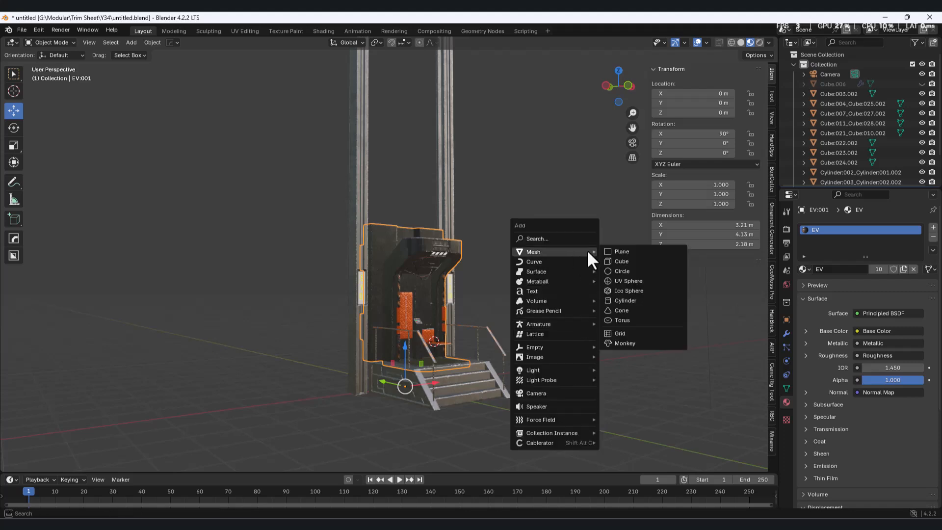
mouse_move(550, 325)
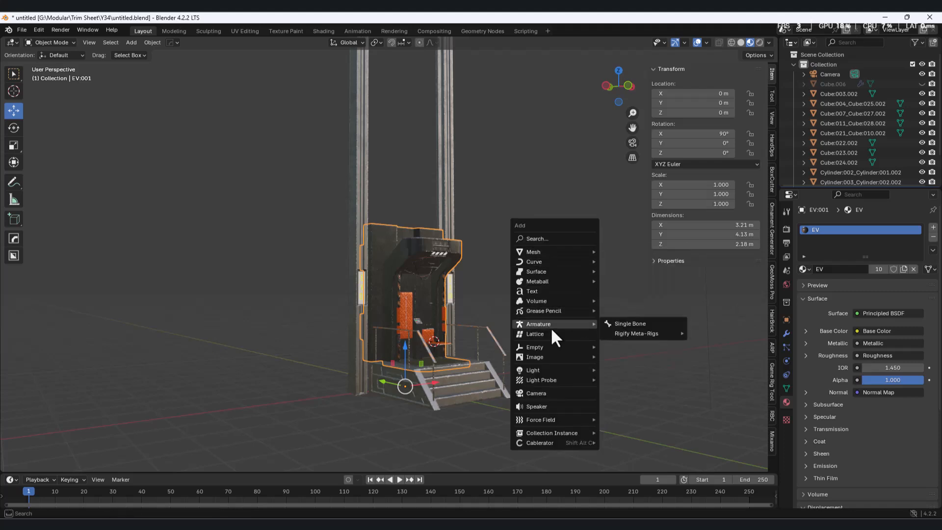
left_click(635, 324)
Move the armature to the middle of the elevator floor near its front edge, at about X 0.07 m, Y -1.73 m, Z 0.88 m.
middle_click_drag(635, 324, 594, 145)
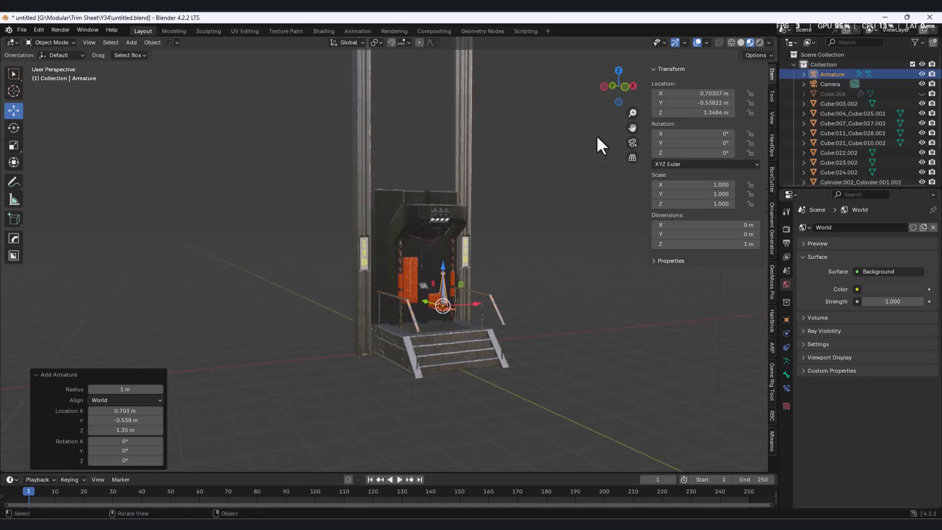
left_click(625, 87)
scroll(437, 290, "up", 5)
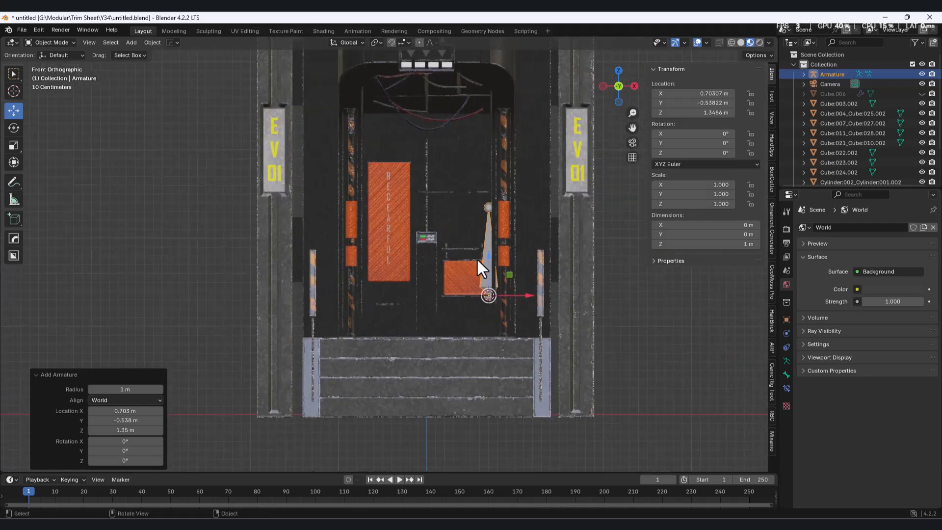
left_click_drag(511, 278, 456, 322)
middle_click_drag(456, 321, 505, 349)
left_click_drag(354, 281, 431, 330)
Enable the In Front option in the armature's viewport display settings.
left_click(785, 376)
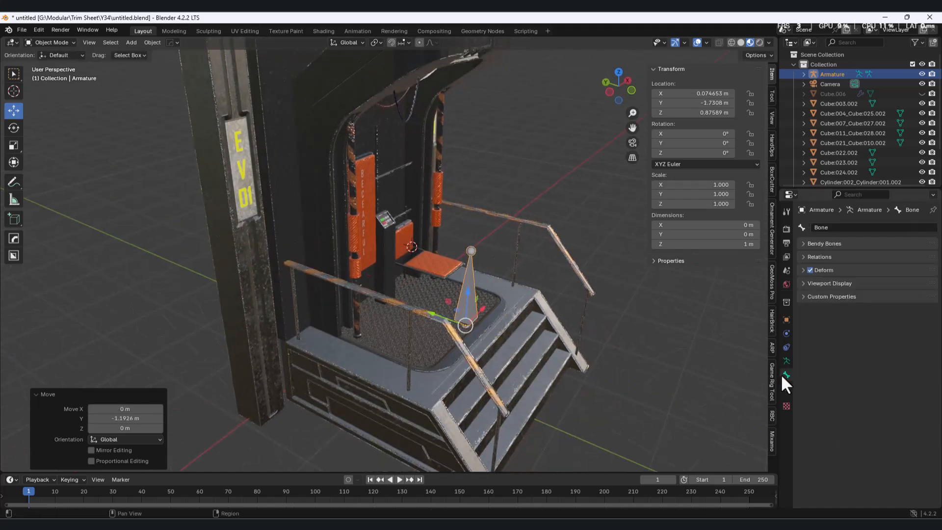
left_click(808, 285)
left_click(808, 285)
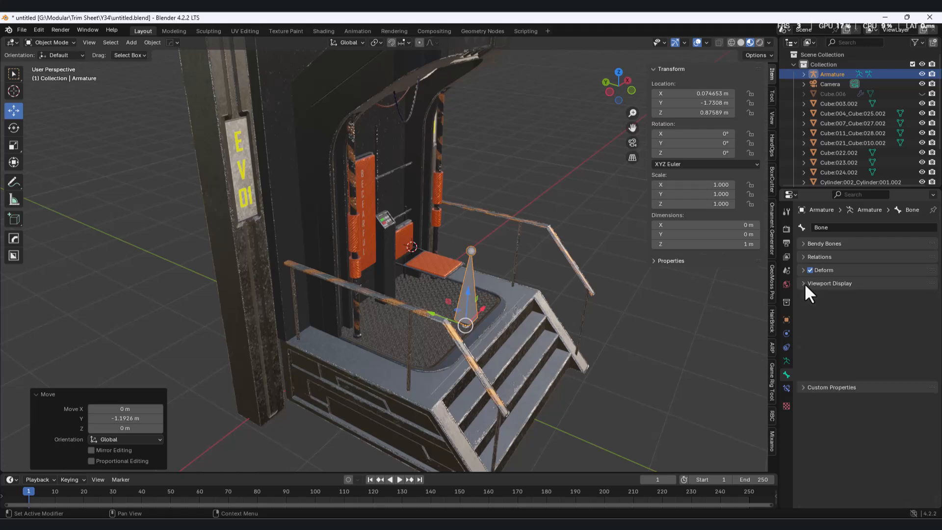
left_click(786, 359)
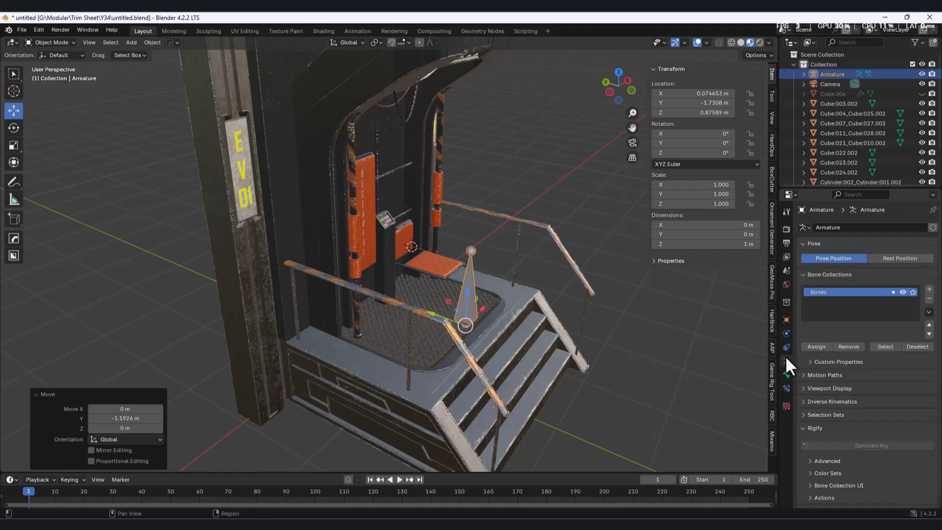
left_click(806, 388)
Edit the armature in the right orthographic view and duplicate its bone over to the fold-down seat.
middle_click_drag(432, 309, 644, 121)
left_click(630, 88)
middle_click_drag(378, 237, 401, 238, "shift")
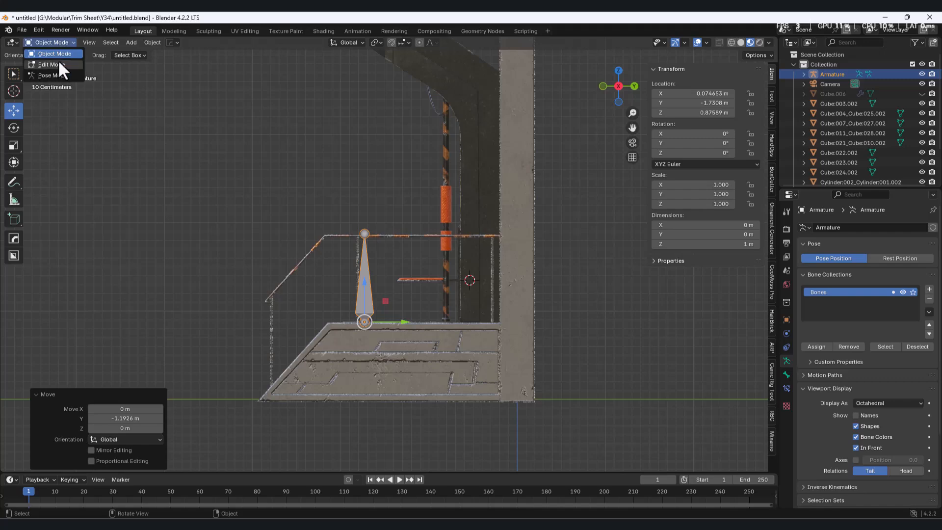
left_click(49, 64)
left_click(362, 273)
key("shift+d")
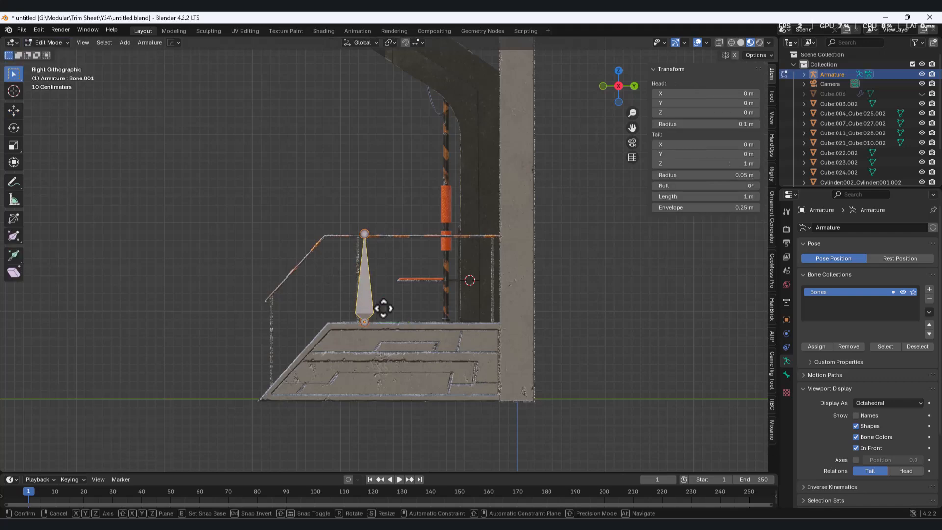
left_click(450, 294)
Rotate the duplicated bone by -90° so that it lies horizontally.
scroll(463, 297, "up", 4)
key("r")
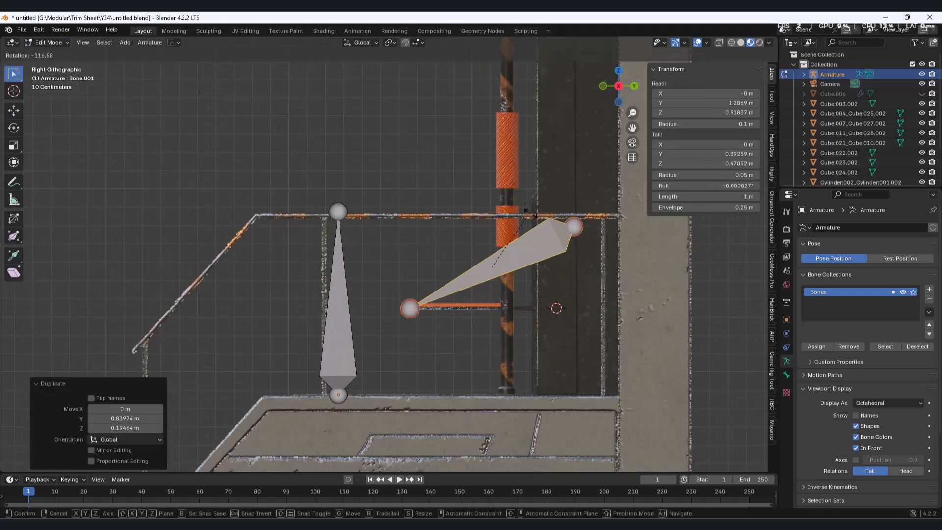
left_click(591, 341)
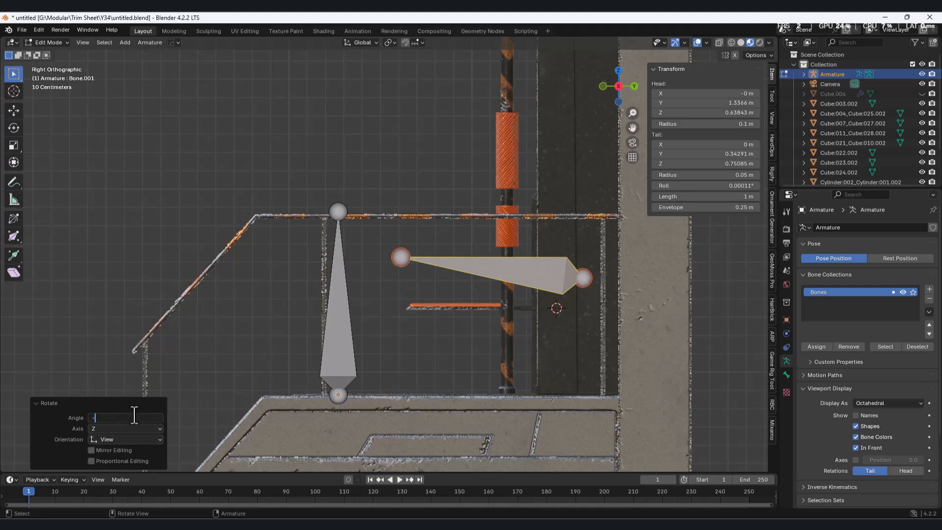
left_click(134, 415)
type("-90")
key("Return")
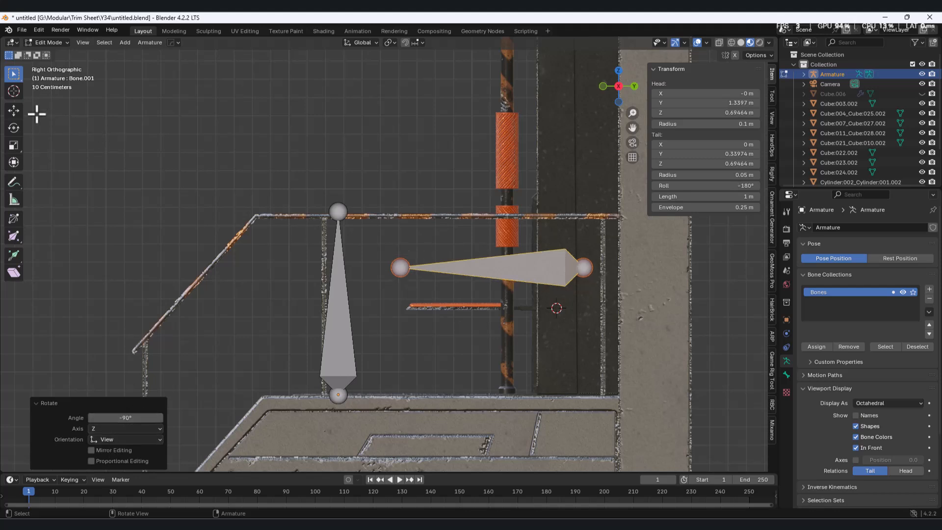
Scale the horizontal bone to about 0.56 m long and move it onto the seat, about 0.39 m along X.
left_click(13, 114)
middle_click_drag(540, 205, 476, 191, "shift")
left_click_drag(450, 234, 473, 272)
key("s")
left_click(465, 283)
middle_click_drag(493, 294, 501, 342)
left_click_drag(460, 283, 553, 319)
middle_click_drag(553, 319, 530, 273)
In a wireframe side view, shrink the seat bone to about 0.31 m long and place its head at the seat's hinge.
left_click(621, 92)
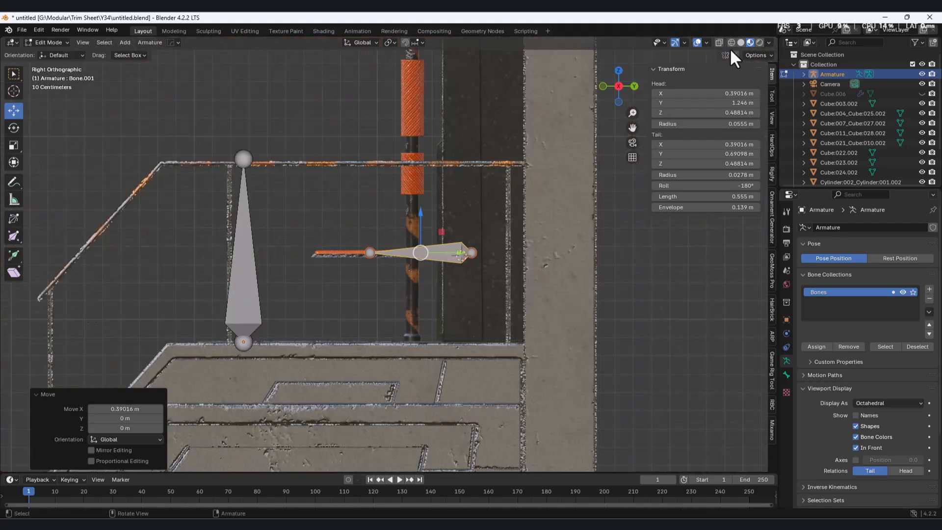
left_click(731, 42)
scroll(534, 280, "up", 5)
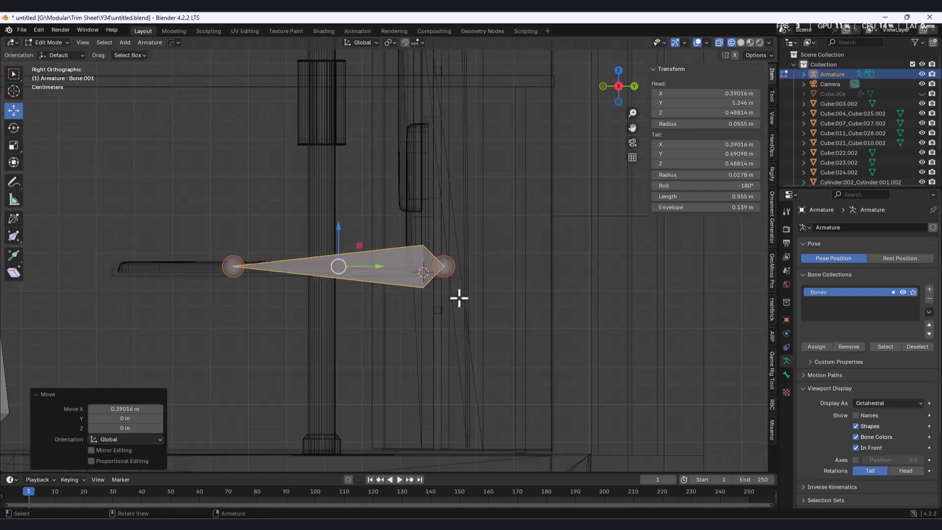
key("s")
left_click(435, 304)
left_click_drag(325, 256, 374, 265)
scroll(387, 269, "down", 2)
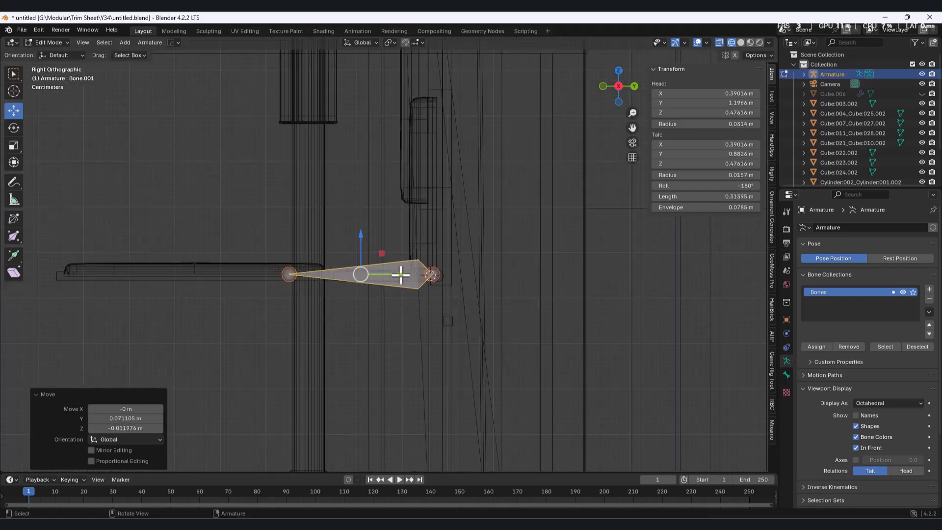
Duplicate the hinge bone and place the copy under the seat cushion, about 0.41 m forward along Y.
middle_click_drag(401, 275, 484, 309, "shift")
key("shift+d")
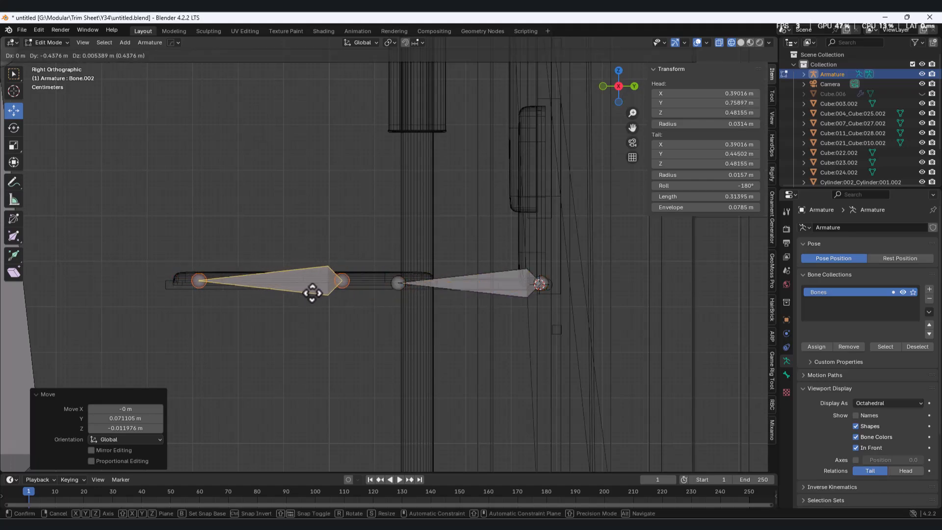
left_click(320, 292)
middle_click_drag(322, 292, 520, 314)
Return to Object Mode with solid shading and hide the stairs and railing object.
left_click(48, 43)
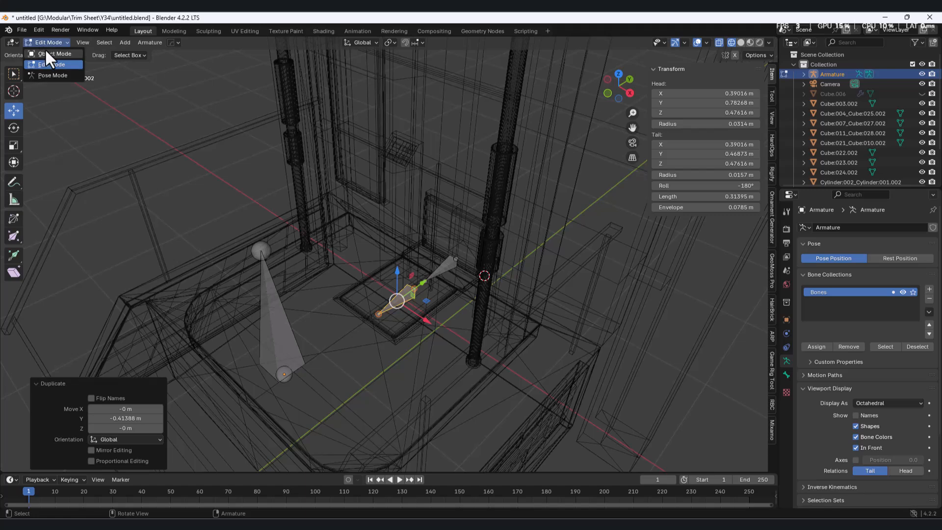
left_click(49, 53)
left_click(741, 42)
scroll(575, 204, "down", 4)
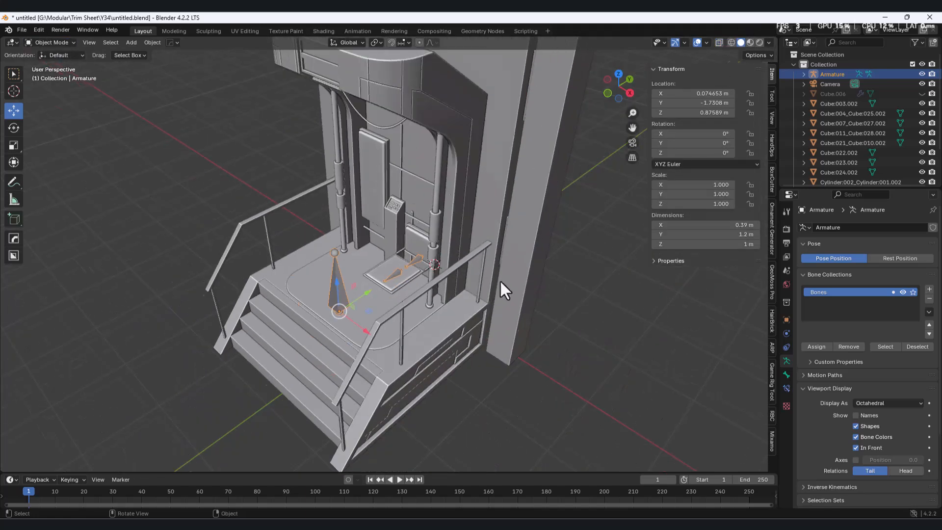
middle_click_drag(493, 283, 517, 258)
left_click(517, 257)
key("h")
Try moving the seat frame to test which parts it includes, and undo the move.
middle_click_drag(444, 278, 309, 270)
scroll(425, 247, "up", 3)
middle_click_drag(425, 249, 389, 255)
left_click(393, 246)
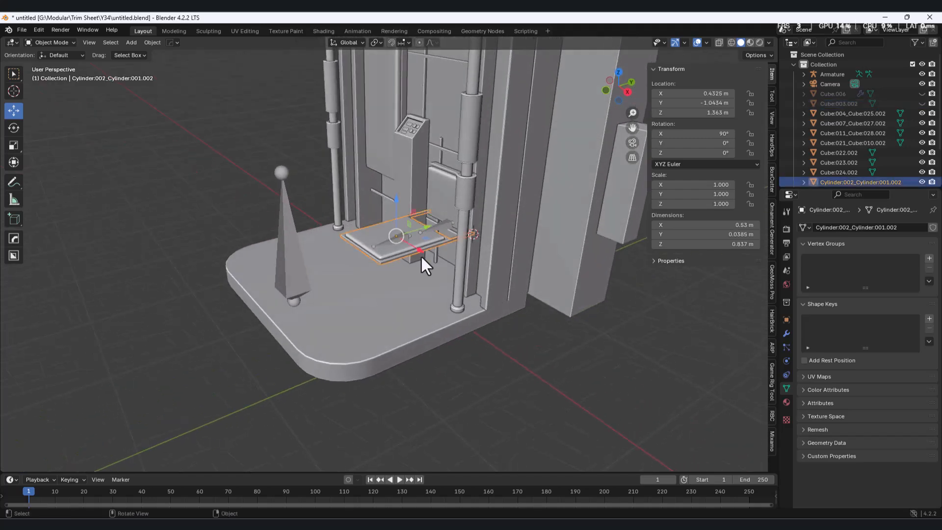
left_click_drag(426, 228, 382, 248)
key("ctrl+z")
Try rotating the bracket behind the seat, undo the rotation, and set the bracket's origin to the 3D cursor.
middle_click_drag(433, 241, 409, 208)
left_click(463, 222)
key("r")
left_click(543, 327)
key("ctrl+z")
right_click(422, 248)
mouse_move(454, 248)
left_click(510, 257)
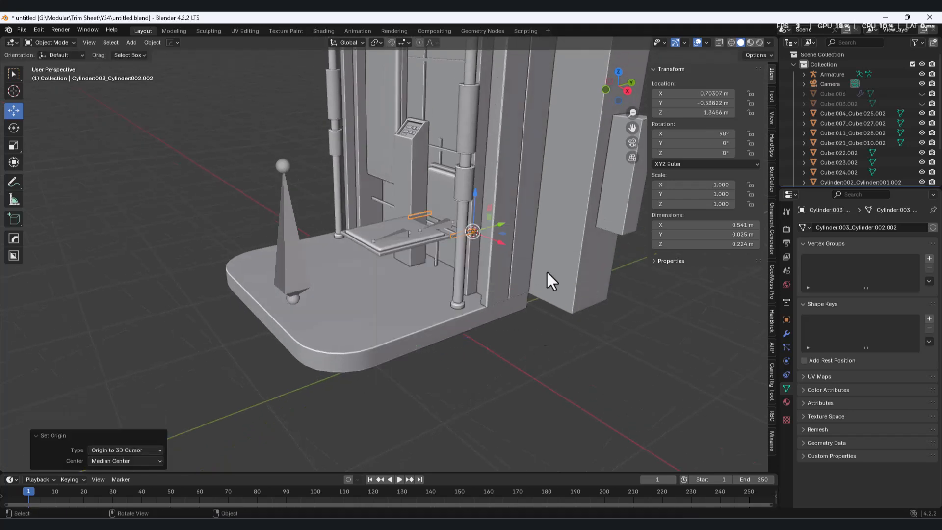
Test the seat bracket's rotation about its new origin and undo it.
middle_click_drag(544, 269, 570, 250)
key("r")
left_click(572, 247)
key("ctrl+z")
Select the armature near the seat and put it into Edit Mode.
middle_click_drag(401, 246, 539, 289)
scroll(493, 231, "down", 3)
scroll(512, 300, "up", 5)
left_click(509, 307)
scroll(525, 284, "down", 5)
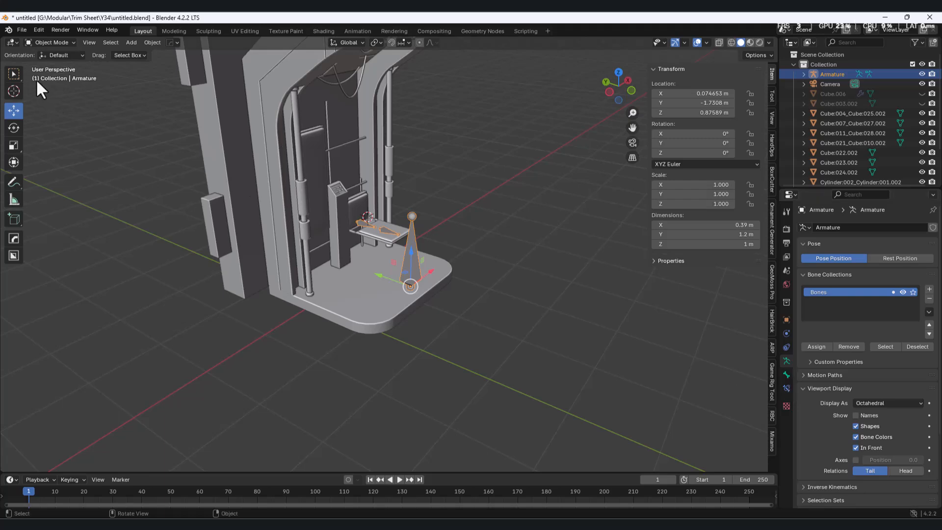
left_click(51, 65)
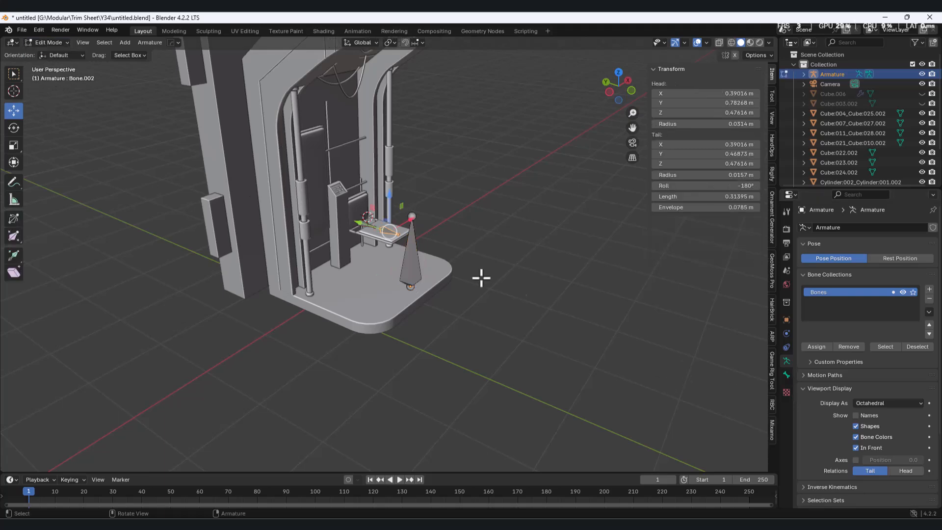
Open the Relations settings of the bone under the seat cushion.
scroll(391, 236, "up", 5)
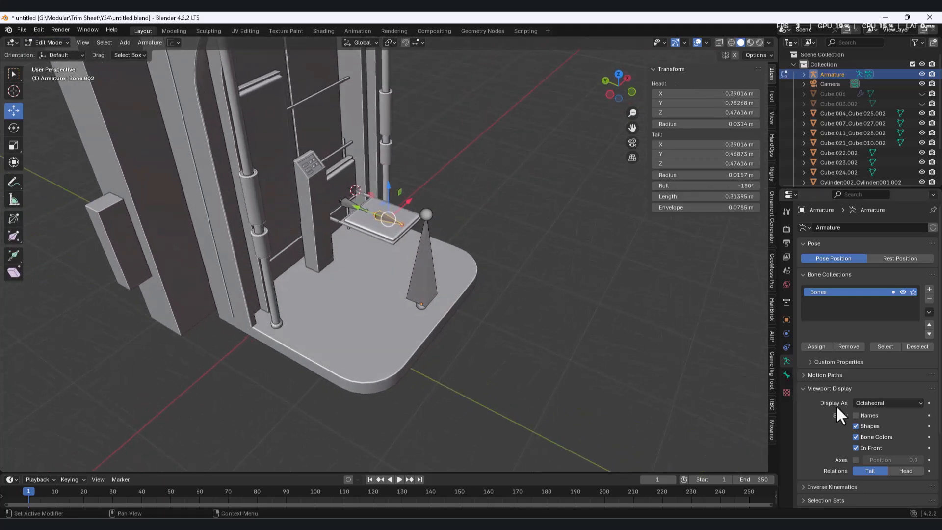
scroll(837, 418, "down", 3)
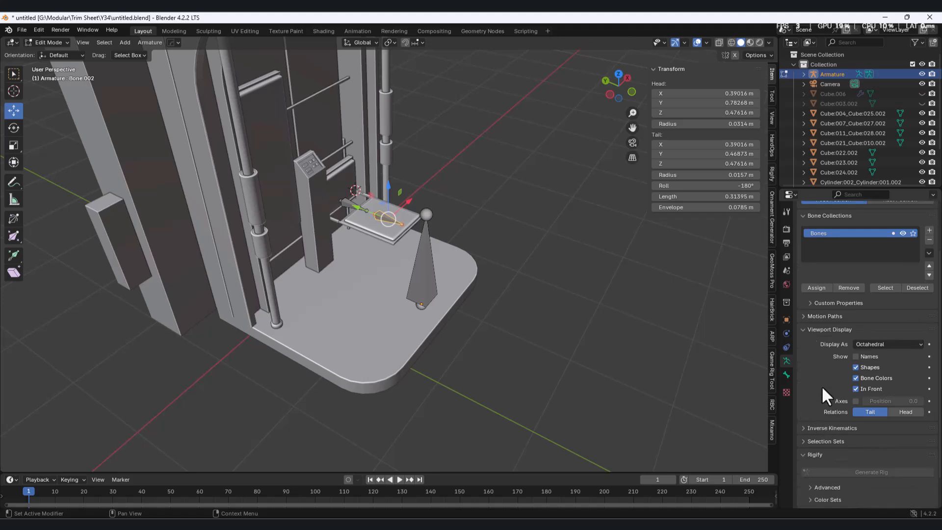
left_click(786, 375)
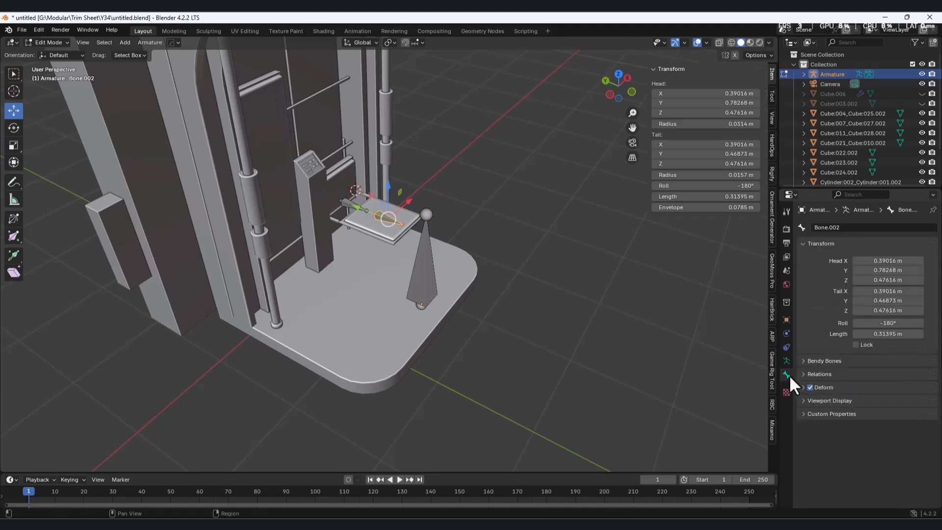
left_click(800, 374)
scroll(432, 301, "up", 2)
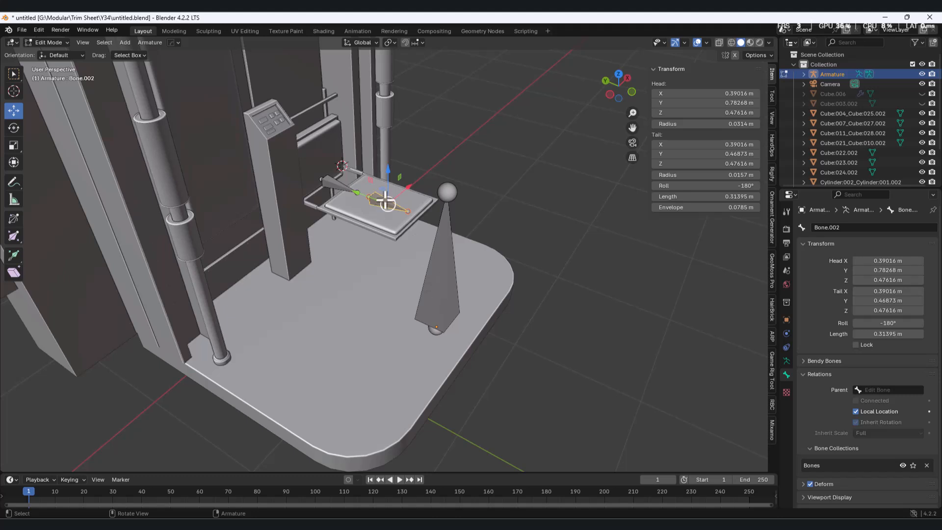
middle_click_drag(384, 202, 480, 229, "shift")
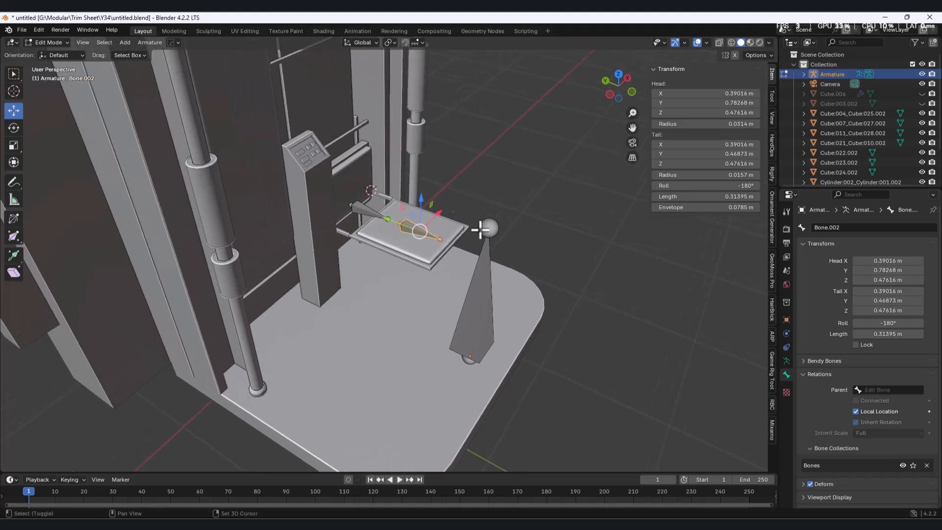
Rename the large vertical bone on the elevator floor as base.
left_click(363, 212)
left_click(470, 319)
key("F2")
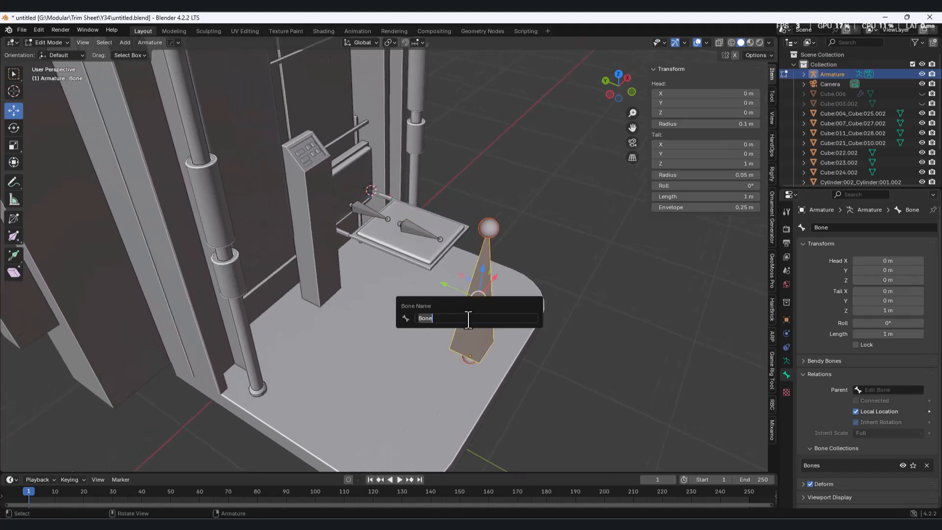
type("base")
key("Return")
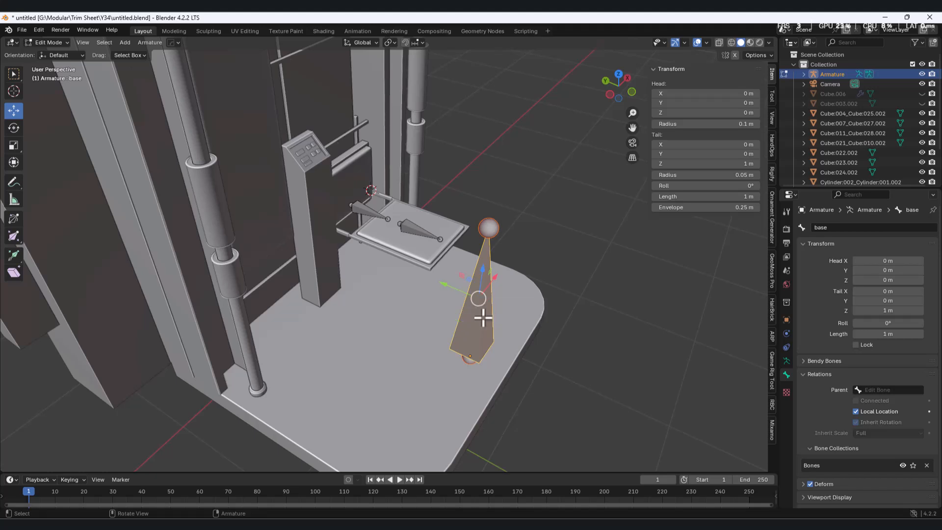
Rename the bone at the seat's hinge as Rotator.
left_click(368, 211)
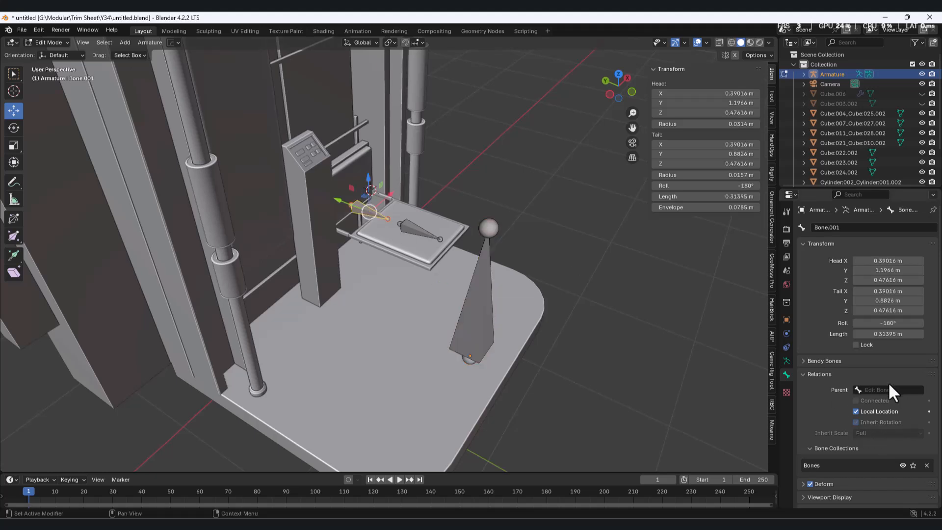
key("F2")
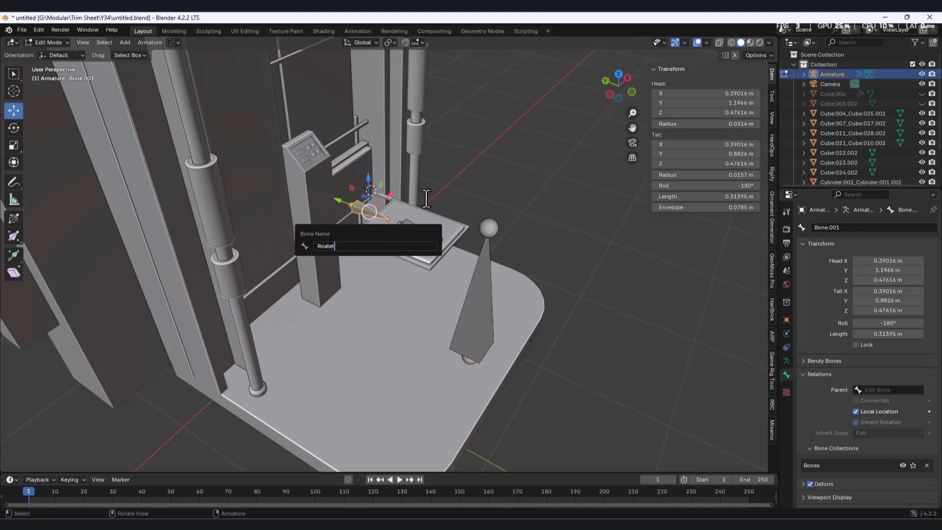
type("Rotator")
key("Return")
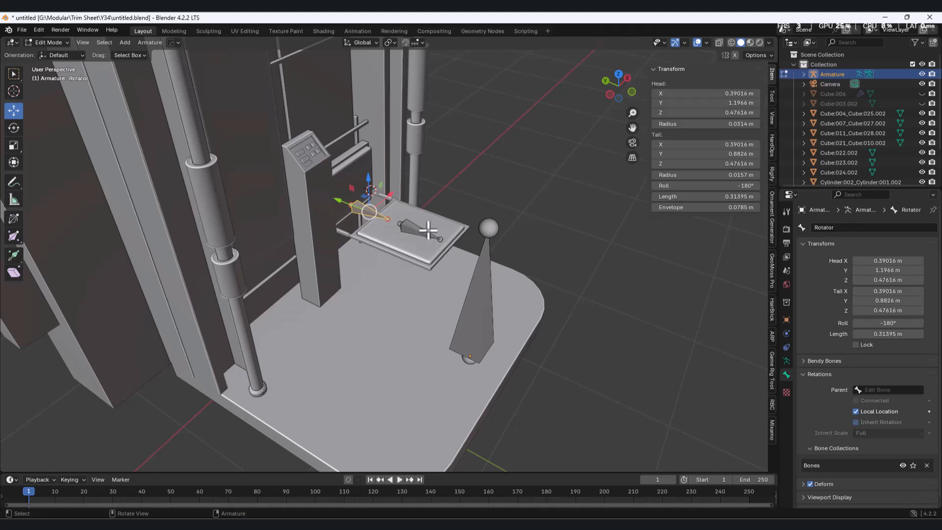
Rename the bone under the seat cushion as Drawer.
left_click(408, 228)
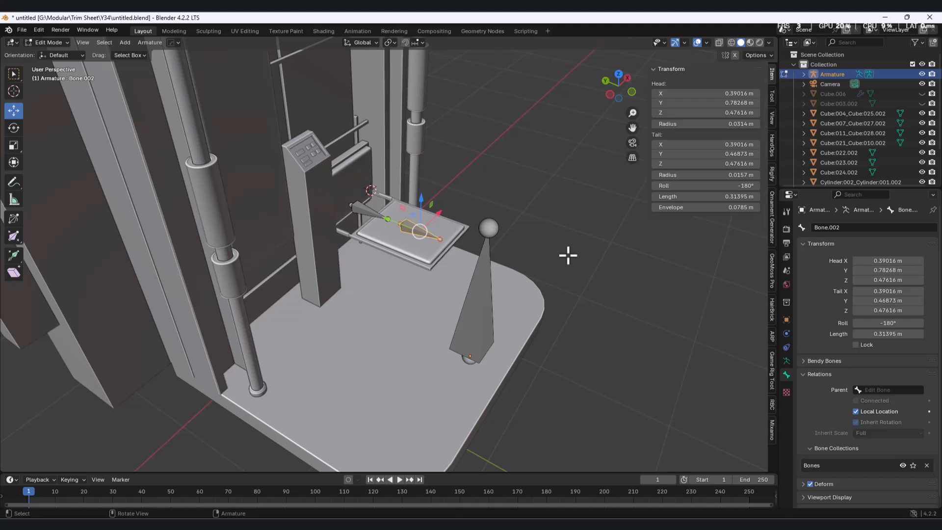
key("F2")
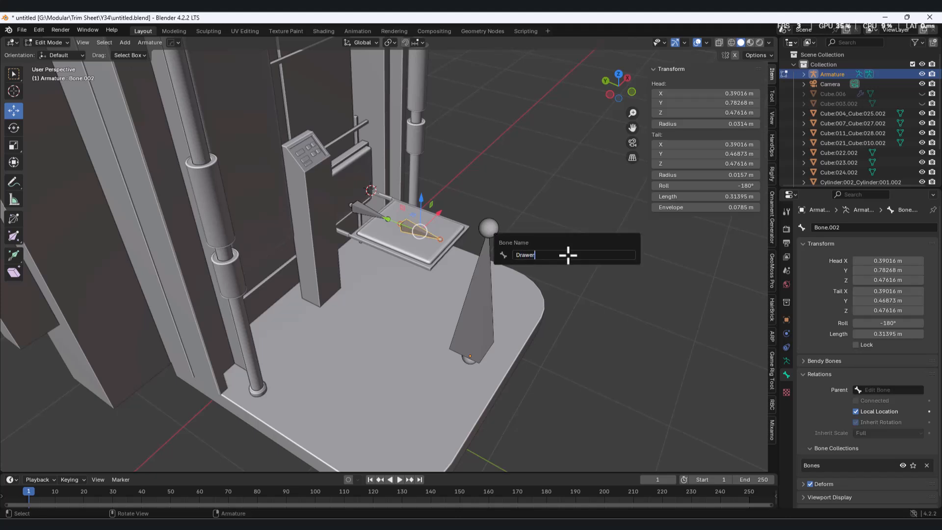
key("Return")
Make Rotator the parent of the Drawer bone.
left_click(446, 252)
left_click(414, 229)
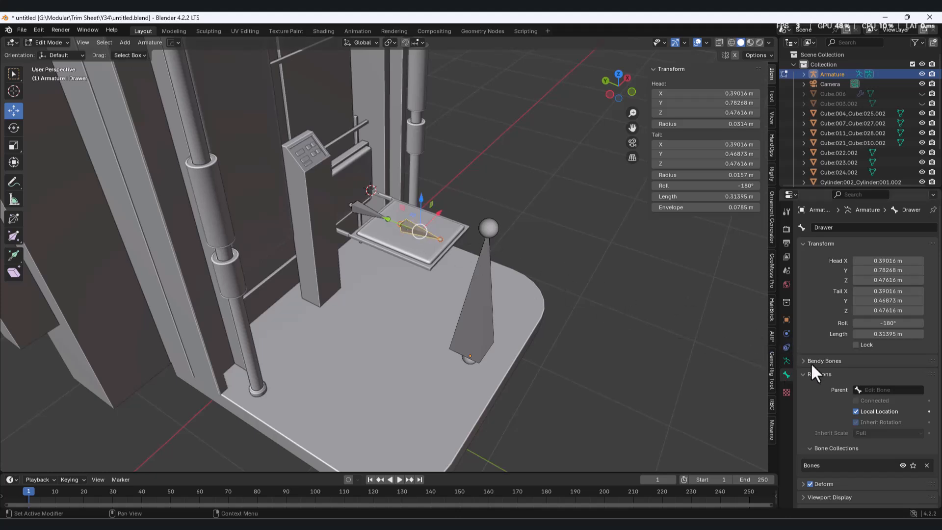
left_click(879, 390)
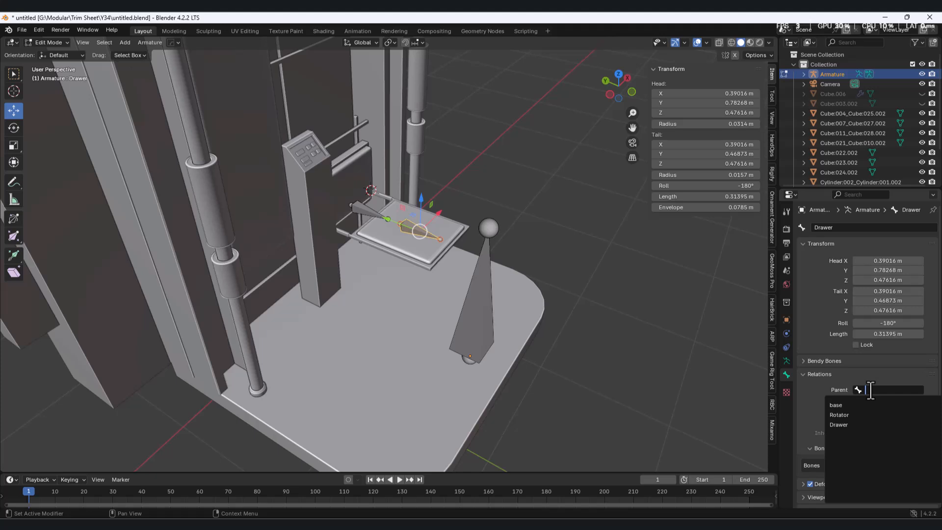
left_click(866, 416)
key("KP_Decimal")
scroll(407, 237, "down", 5)
Make base the parent of the Rotator bone.
left_click(355, 206)
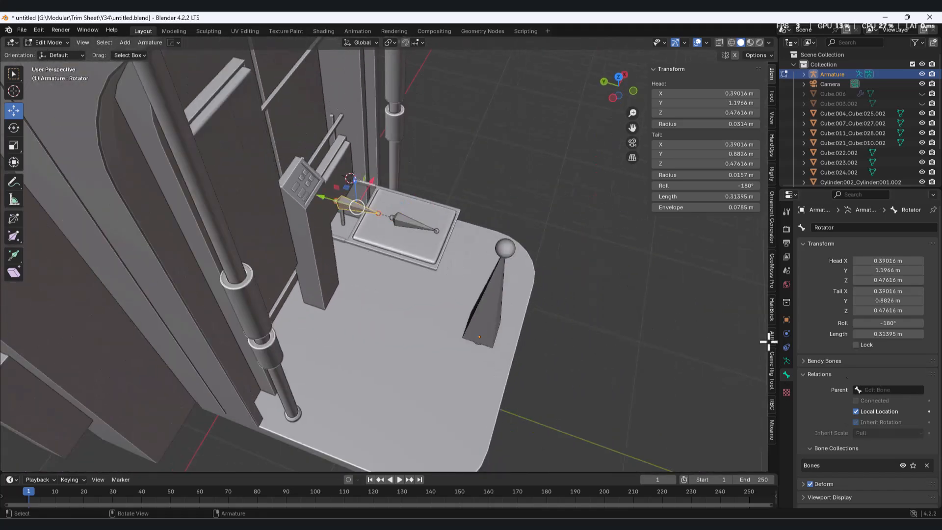
left_click(880, 390)
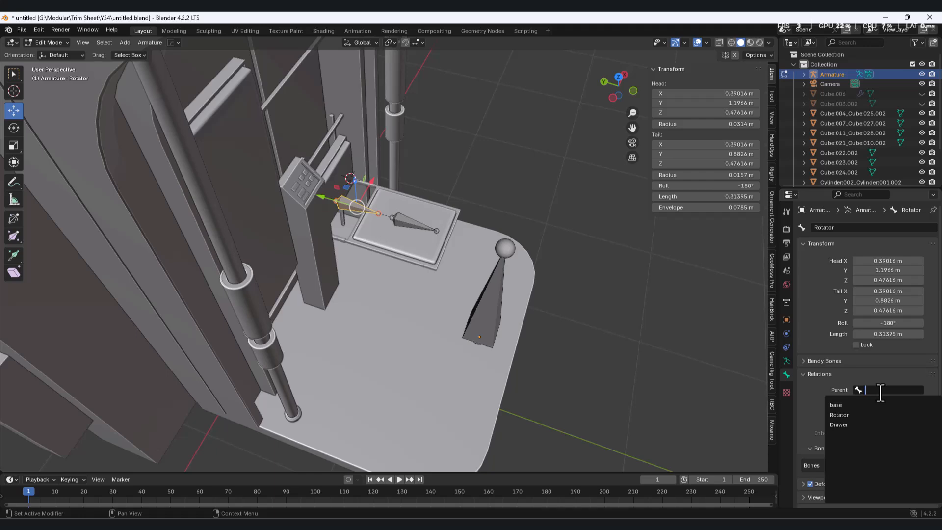
left_click(835, 405)
middle_click_drag(565, 275, 381, 237)
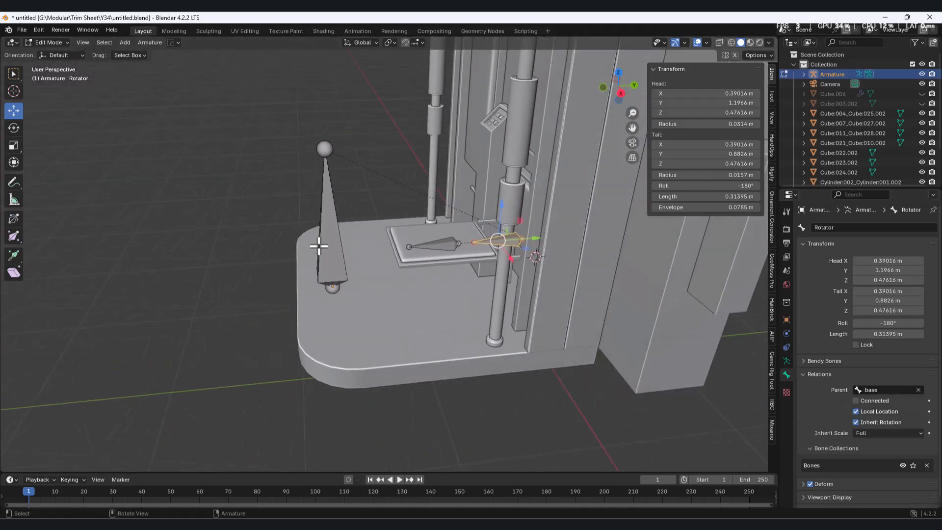
Put the armature into Pose Mode, try moving the base bone and undo the move.
left_click(46, 54)
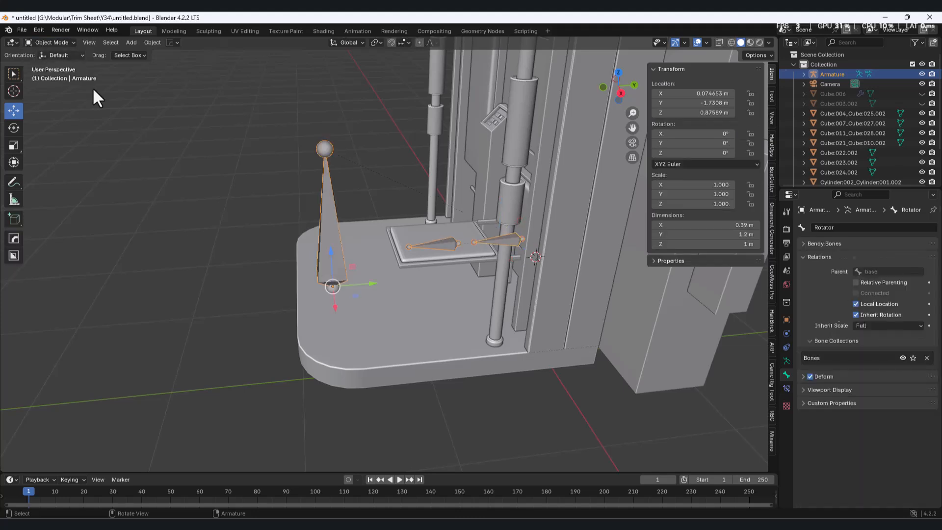
left_click(56, 44)
left_click(55, 72)
left_click(330, 265)
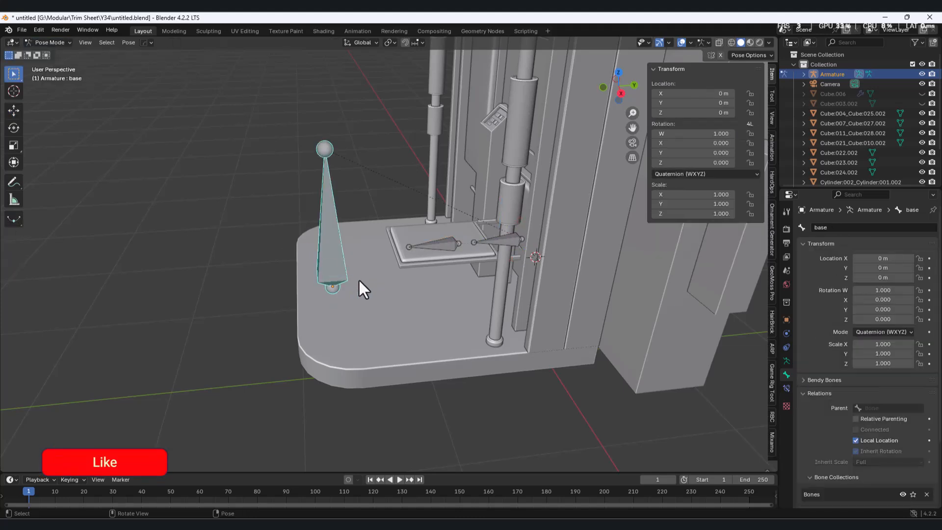
left_click(13, 110)
left_click_drag(354, 285, 183, 297)
key("ctrl+z")
Try rotating the Rotator bone and the base bone to test the bone hierarchy.
left_click(494, 240)
left_click(621, 94)
key("r")
right_click(506, 297)
key("r")
right_click(408, 264)
mouse_move(408, 263)
middle_mouse_down()
mouse_move(537, 283)
mouse_move(459, 286)
mouse_move(393, 275)
middle_mouse_up()
left_click(459, 287)
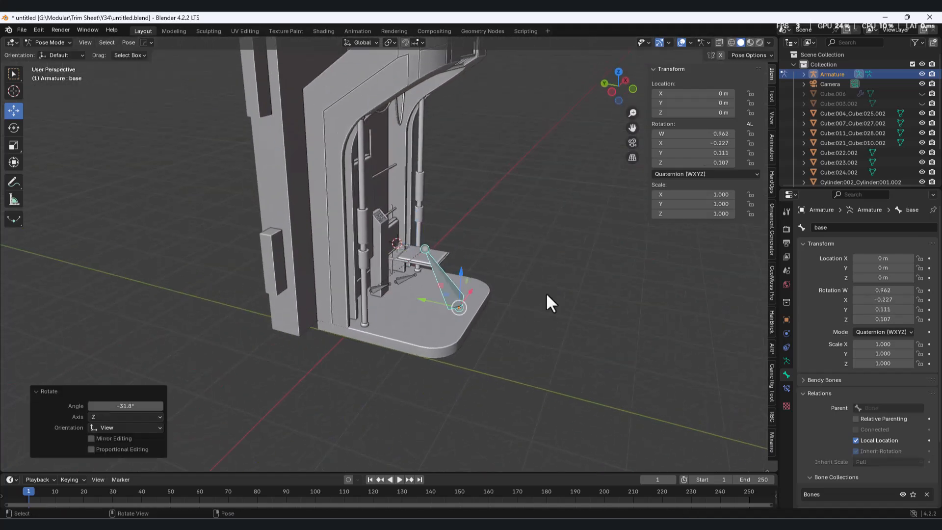
scroll(442, 290, "up", 4)
middle_click_drag(424, 297, 381, 276, "shift")
Return to Object Mode and select the elevator body together with the seat and its frame parts.
left_click(51, 43)
left_click(47, 49)
left_click(413, 343)
scroll(388, 344, "down", 4)
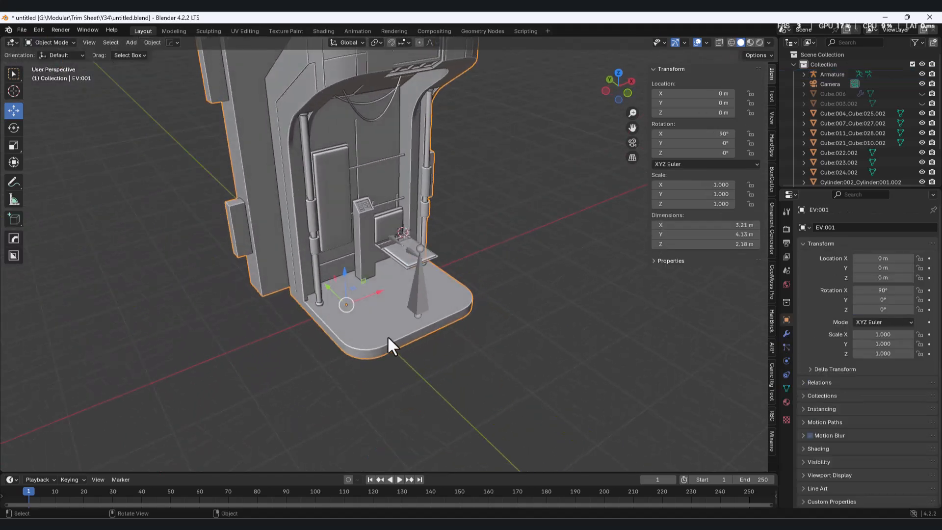
scroll(392, 319, "up", 4)
middle_click_drag(406, 283, 314, 289)
scroll(471, 289, "up", 2)
middle_click_drag(528, 278, 487, 264, "shift")
left_click(453, 270, "shift")
left_click(470, 258, "shift")
left_click(493, 210, "shift")
scroll(493, 211, "down", 3)
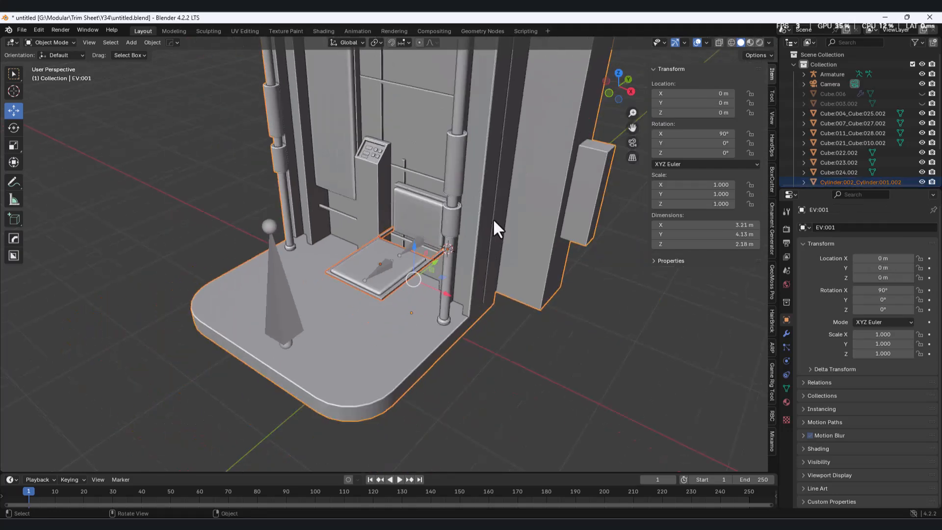
Try moving the selected elevator parts and undo the move.
scroll(493, 211, "down", 1)
left_click_drag(442, 290, 179, 219)
key("ctrl+z")
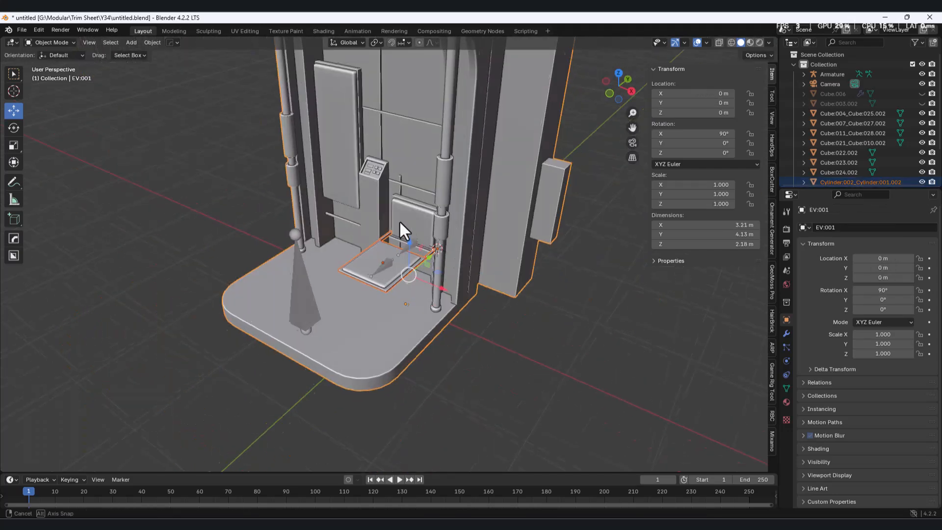
Add the buttons on the control panel to the selection and join all selected meshes into one object.
middle_click_drag(367, 211, 393, 230)
scroll(377, 222, "up", 3)
left_click(336, 164, "shift")
left_click(337, 172, "shift")
left_click(335, 149, "shift")
left_click(359, 162, "shift")
left_click(360, 149, "shift")
left_click(371, 147, "shift")
left_click(372, 161, "shift")
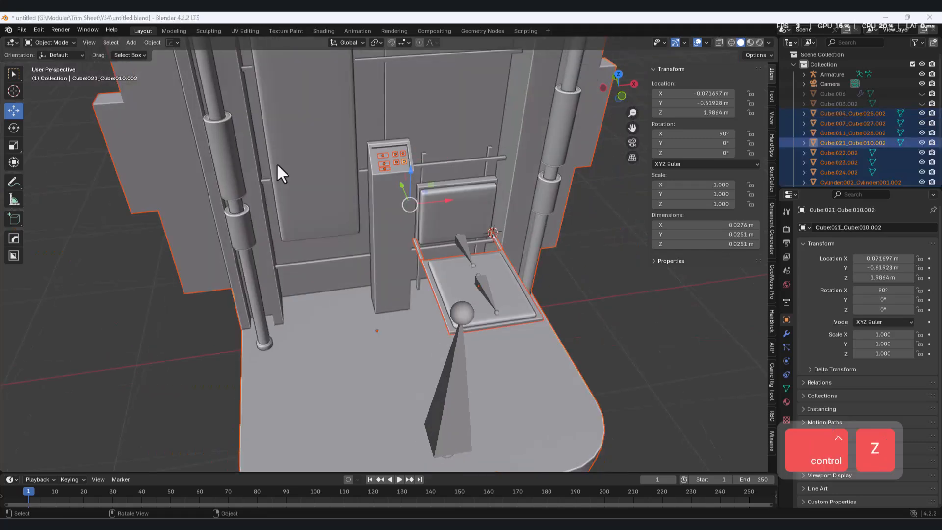
middle_click_drag(277, 163, 491, 256)
scroll(398, 237, "down", 2)
key("ctrl+j")
Rename the joined elevator mesh as EV01.
scroll(381, 272, "up", 2)
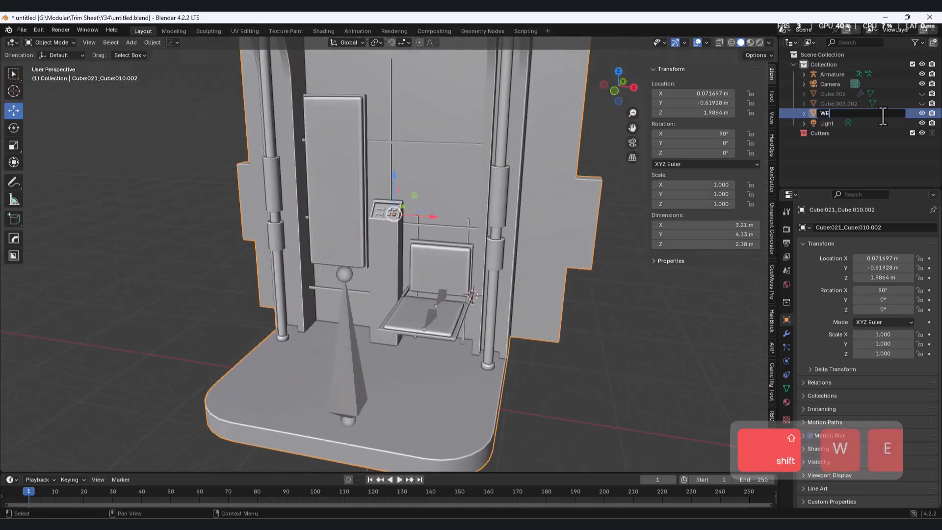
type("EV01")
key("Return")
Parent the EV01 mesh to the armature, giving it a vertex group for each bone.
middle_click_drag(471, 275, 435, 309)
left_click(469, 333, "shift")
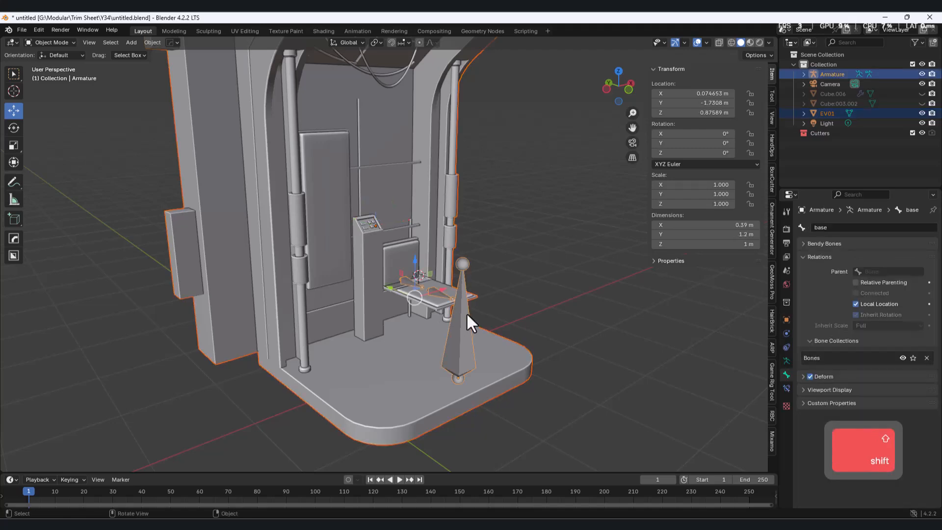
key("ctrl+p")
left_click(414, 314)
middle_click_drag(414, 315, 382, 324)
scroll(448, 376, "down", 3)
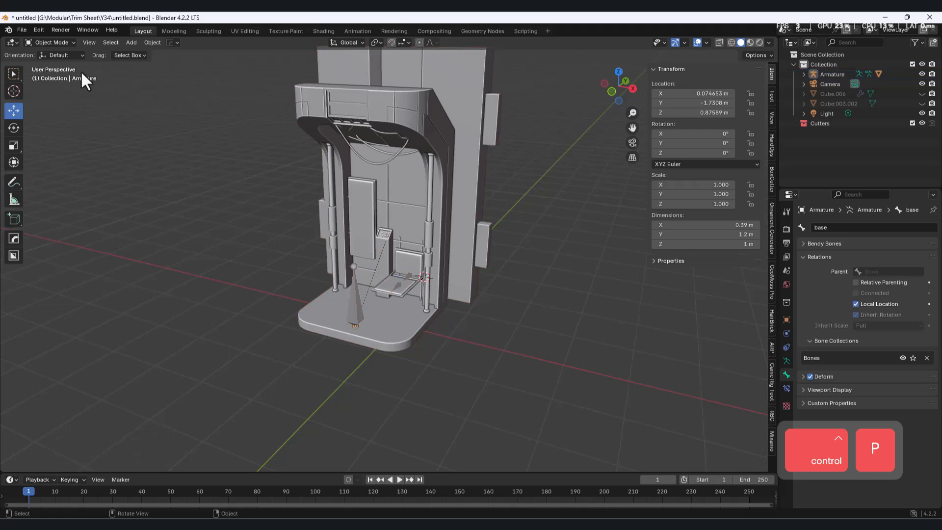
key("ctrl+z")
scroll(341, 316, "up", 5)
middle_click_drag(341, 316, 429, 316)
scroll(392, 306, "down", 4)
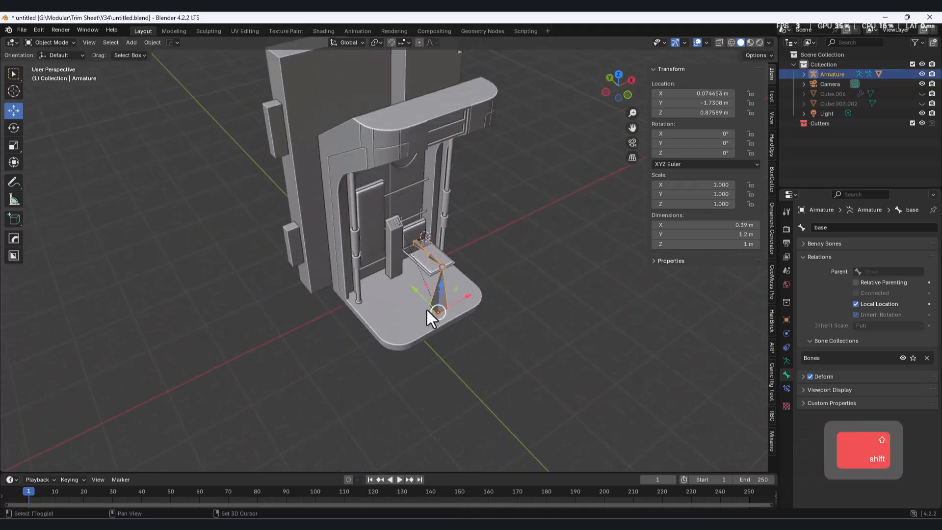
left_click(51, 64)
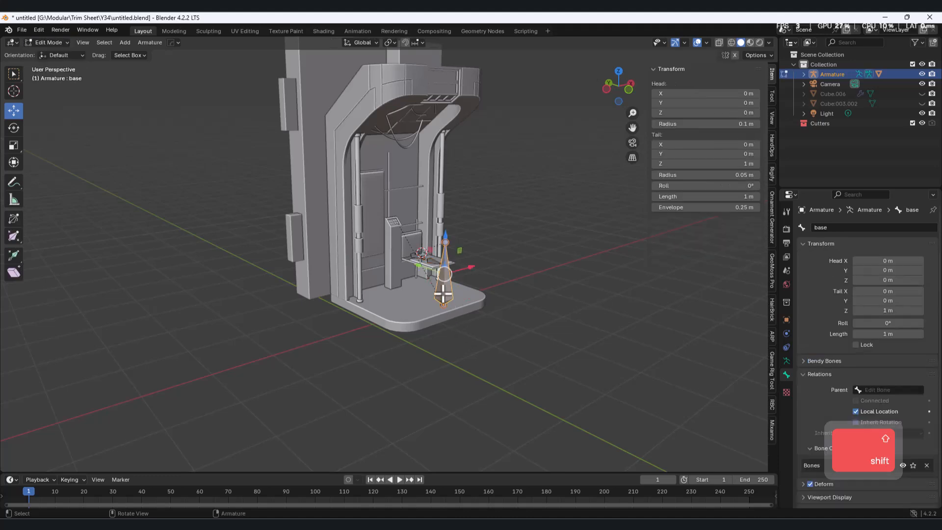
key("Tab")
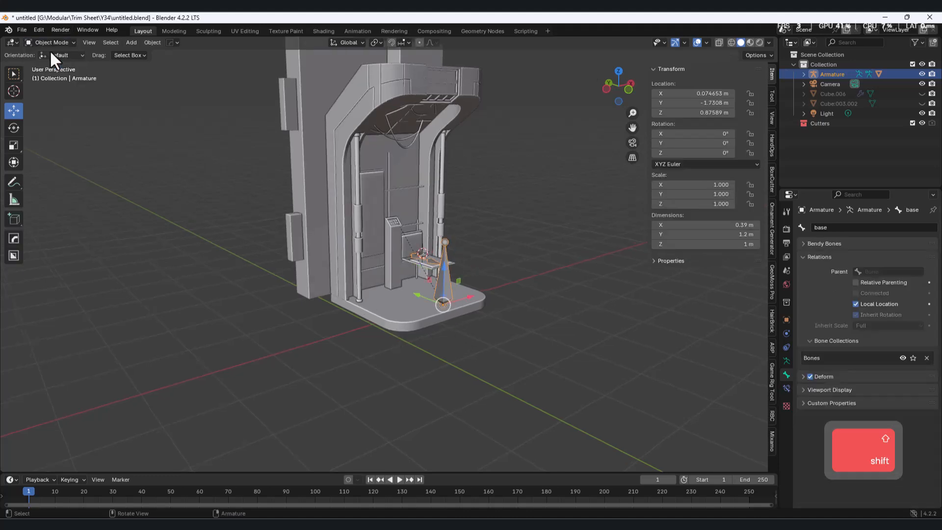
Put EV01 into Edit Mode and assign its whole mesh to the base vertex group.
left_click(374, 256)
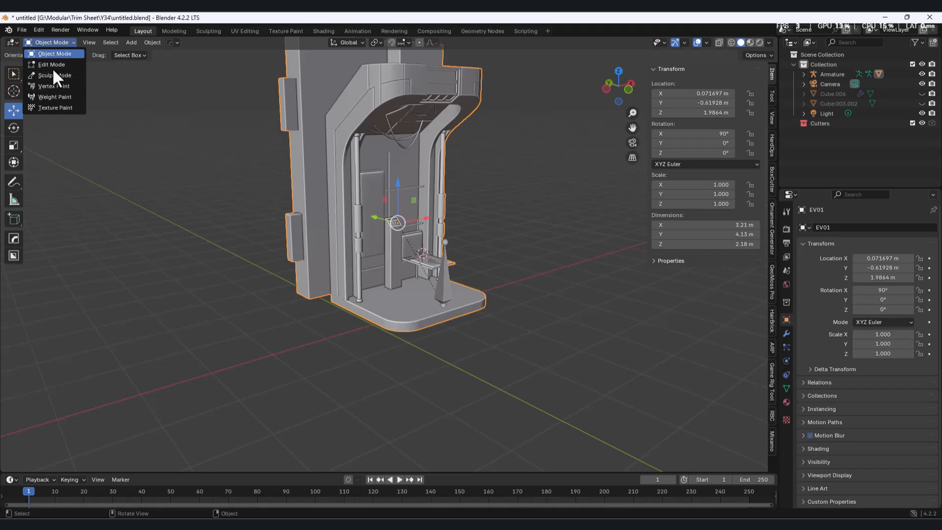
left_click(52, 67)
key("a")
left_click(787, 388)
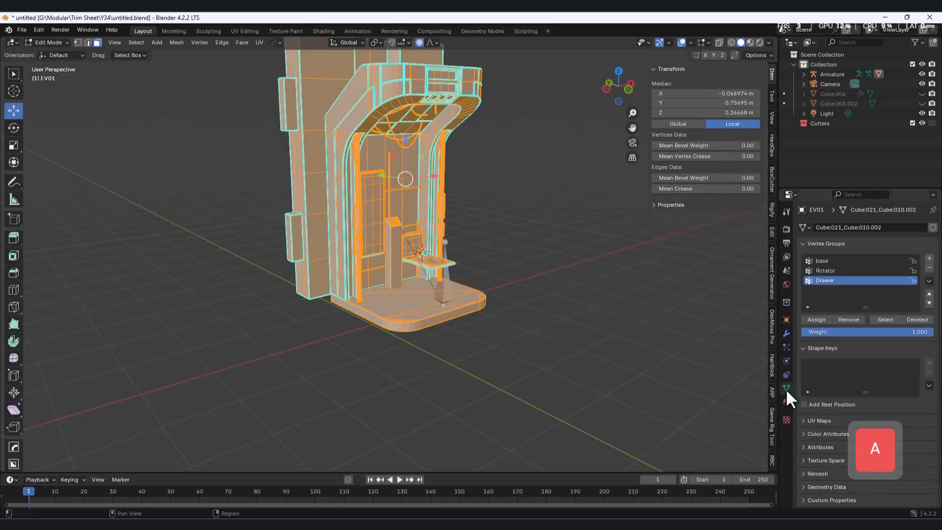
scroll(467, 311, "up", 5)
left_click(829, 261)
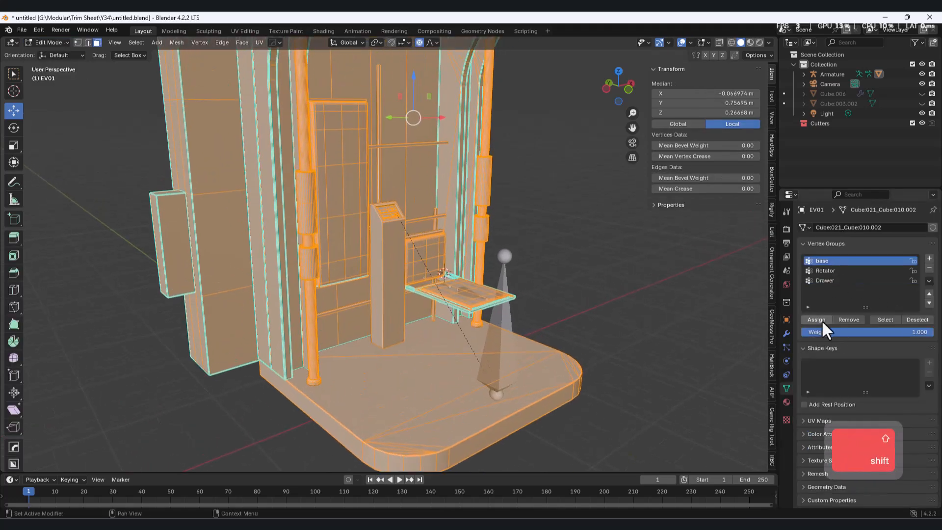
Select the two hinge arms behind the seat, growing the selection to cover all their faces.
middle_click_drag(423, 291, 382, 275)
scroll(384, 277, "up", 5)
middle_click_drag(355, 230, 291, 275, "shift")
scroll(405, 243, "up", 3)
left_click(370, 267)
left_click(487, 205, "shift")
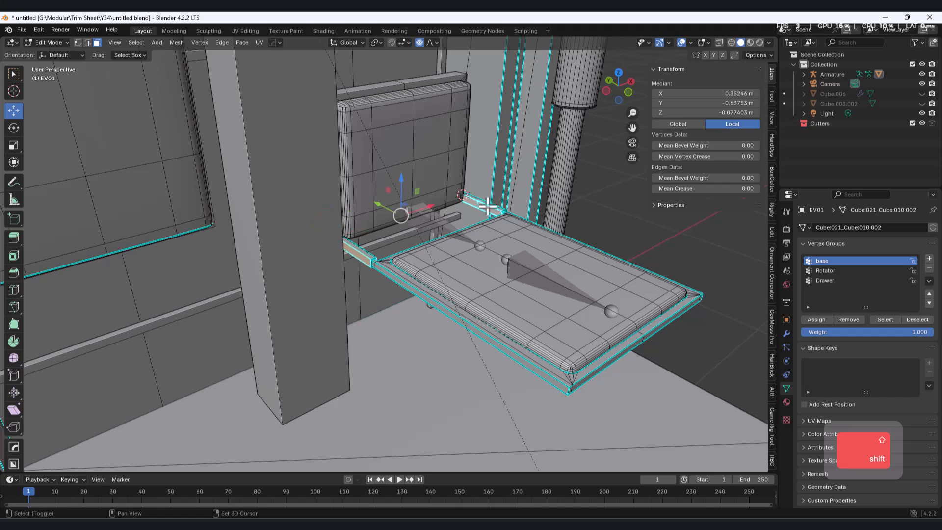
key("ctrl+KP_Add")
key("ctrl+KP_Add")
Assign the hinge arms to the Rotator vertex group and remove them from the base group.
scroll(498, 221, "down", 5)
mouse_move(515, 271)
middle_mouse_down()
mouse_move(532, 275)
mouse_move(514, 256)
middle_mouse_up()
left_click(840, 270)
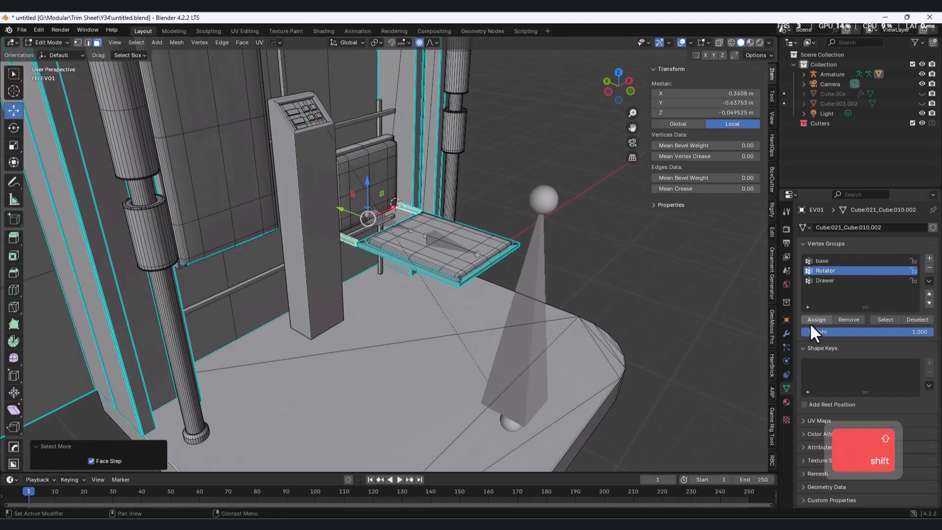
left_click(813, 321)
left_click(834, 261)
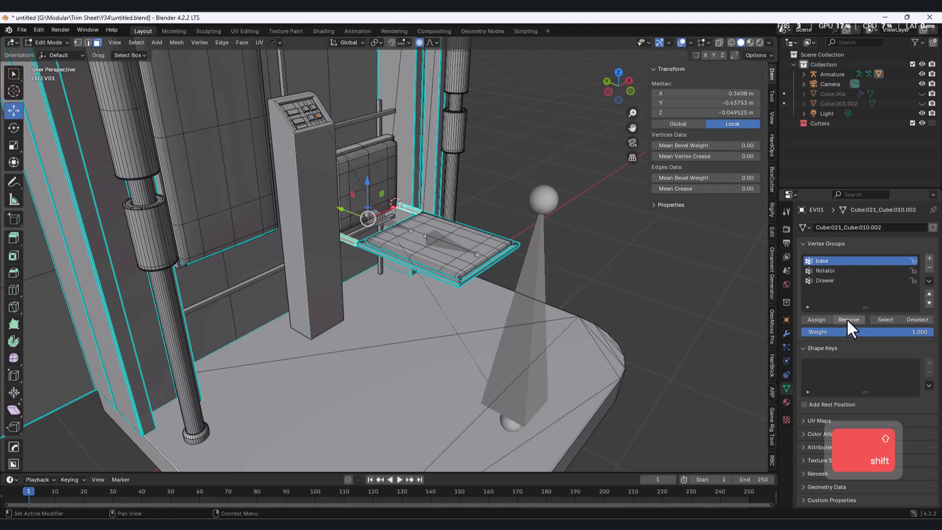
left_click(847, 319)
Select the seat cushion together with its surrounding frame by growing the selection from cushion and frame faces.
middle_click_drag(476, 272, 434, 267)
scroll(423, 216, "up", 3)
middle_click_drag(422, 216, 445, 250, "shift")
middle_click_drag(456, 318, 499, 267, "shift")
left_click(498, 267)
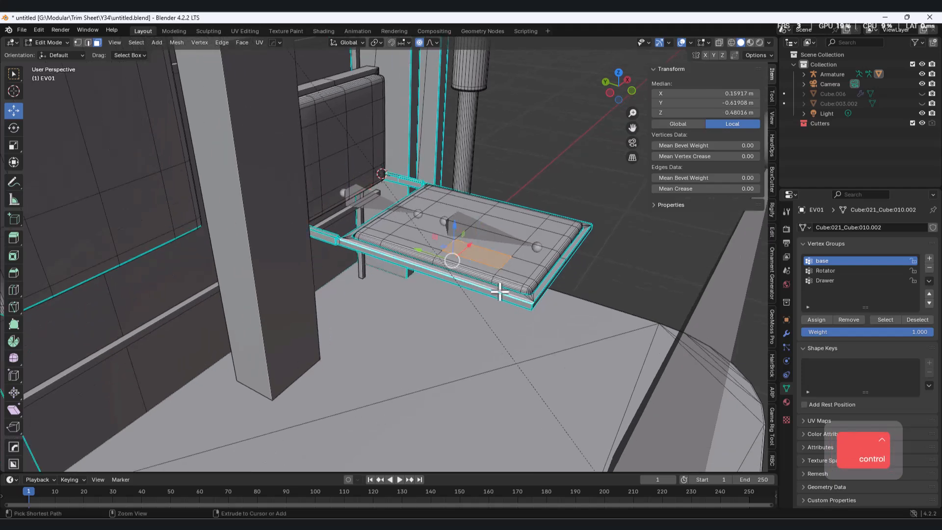
key("ctrl+KP_Add")
key("ctrl+KP_Add")
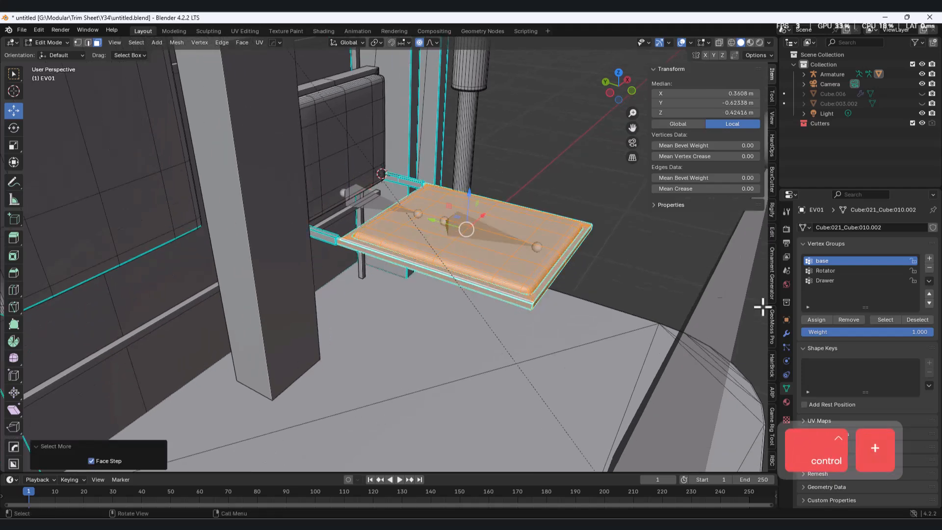
Assign the seat cushion and frame to the Drawer vertex group and remove them from the base group.
left_click(833, 270)
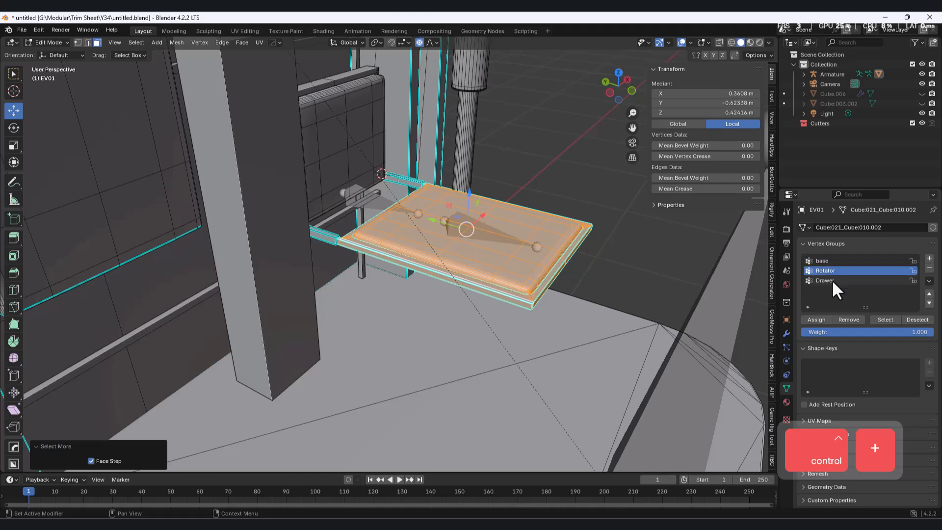
left_click(832, 279)
left_click(825, 318)
left_click(836, 271)
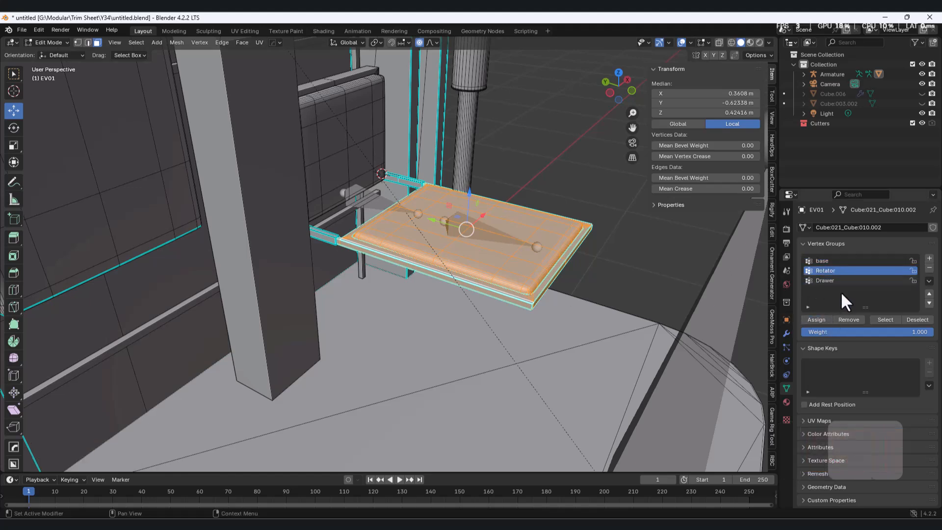
left_click(829, 260)
left_click(849, 320)
Leave mesh editing, select the armature and put it into Pose Mode.
scroll(521, 290, "down", 6)
middle_click_drag(363, 167, 240, 161)
left_click(59, 43)
left_click(47, 51)
scroll(314, 288, "up", 3)
left_click(314, 288)
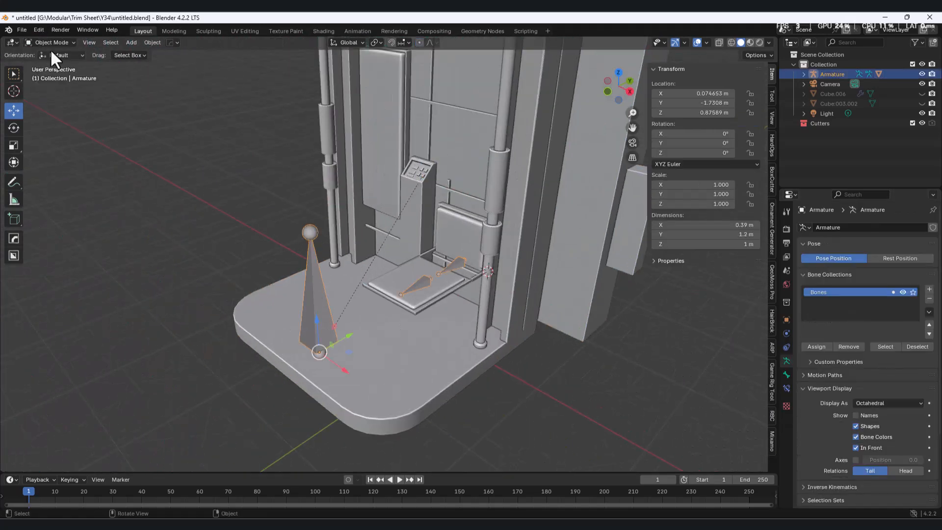
left_click(48, 76)
Try moving the seat's bones in the pose, then cancel or undo each move.
middle_click_drag(405, 334, 406, 276)
left_click_drag(442, 276, 394, 290)
right_click(394, 289)
left_click(460, 276)
left_click_drag(485, 272, 332, 296)
key("ctrl+z")
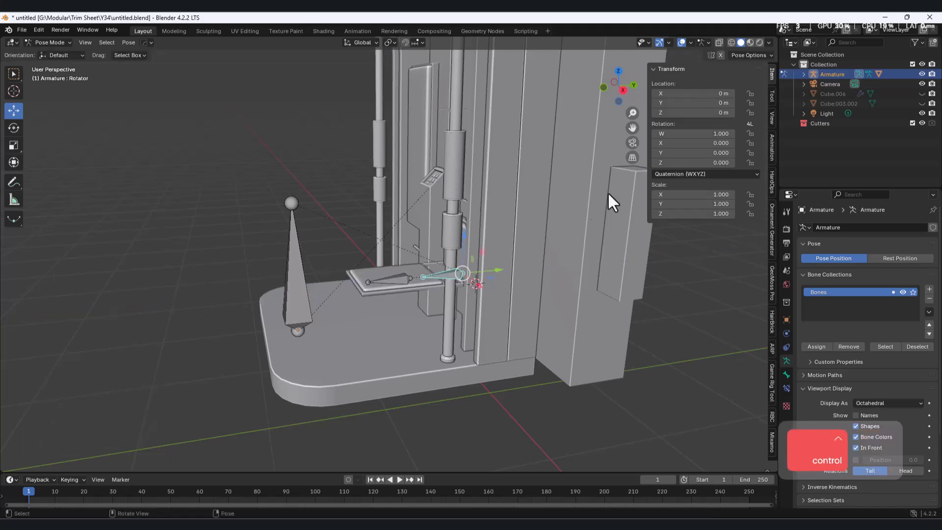
Try rotating the Rotator bone in the side view and undo each rotation.
left_click(623, 90)
scroll(486, 273, "up", 3)
key("r")
left_click(463, 355)
key("ctrl+z")
key("r")
left_click(485, 337)
key("ctrl+z")
Return to Object Mode and unhide Cube.006 and the stairs with railings.
middle_click_drag(451, 292, 295, 145)
left_click(496, 319)
left_click(433, 309)
scroll(445, 300, "down", 3)
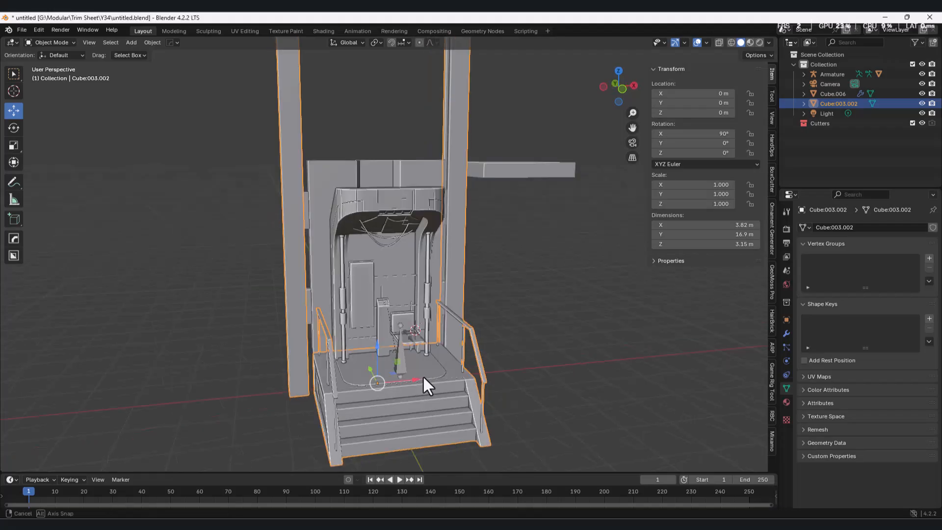
middle_click_drag(423, 376, 388, 332)
scroll(393, 324, "up", 4)
middle_click_drag(422, 284, 423, 331, "shift")
scroll(423, 331, "down", 1)
Enlarge the timeline area and split the 3D viewport above it into two side-by-side areas.
left_click_drag(610, 473, 609, 405)
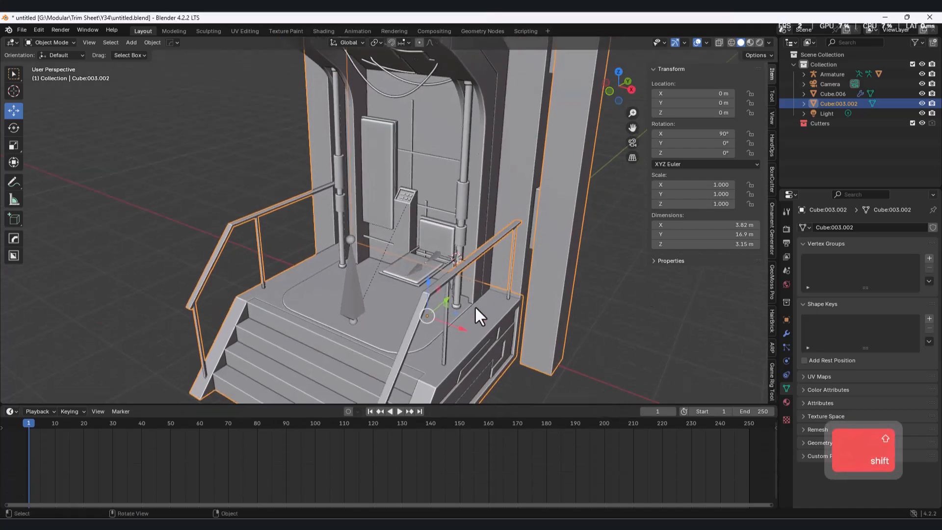
left_click_drag(774, 39, 373, 30)
Turn the new area into a Dope Sheet in Action Editor mode and widen the 3D viewport beside it.
left_click(387, 43)
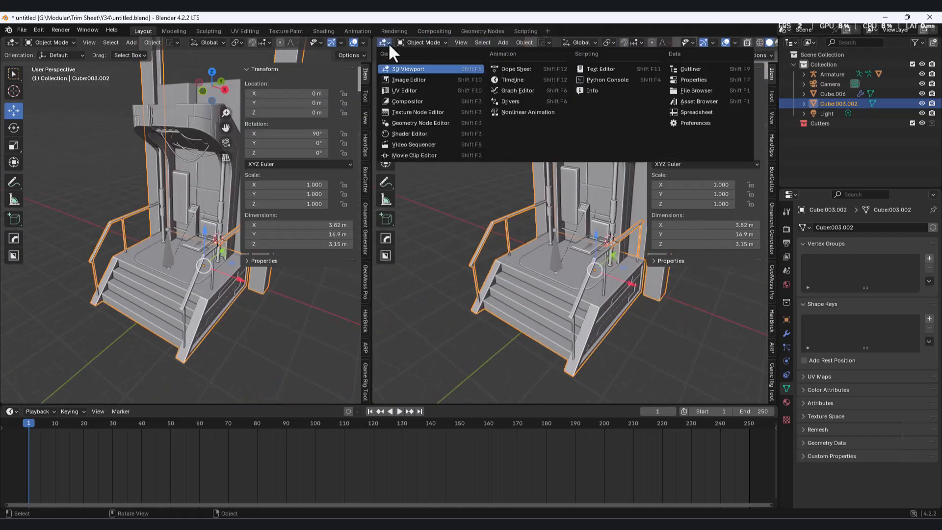
left_click(510, 69)
left_click(417, 43)
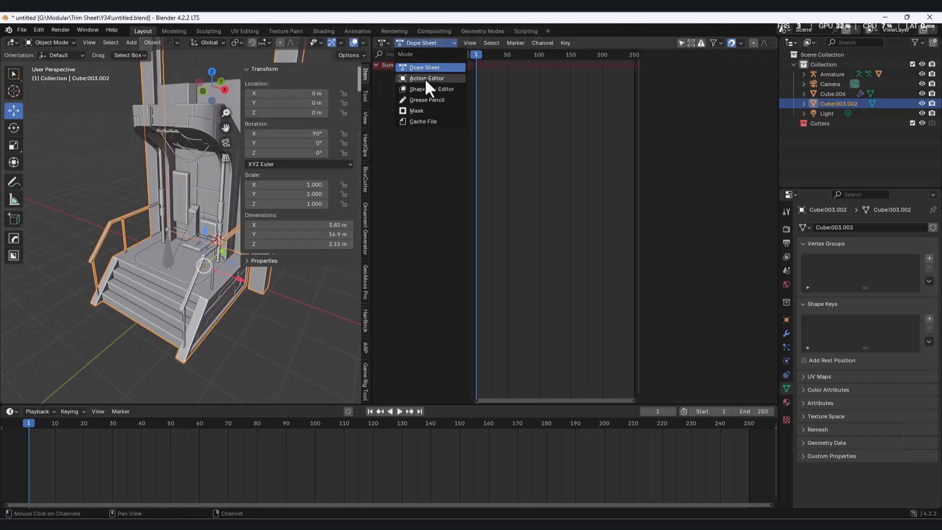
left_click(424, 78)
middle_click_drag(231, 335, 252, 328, "shift")
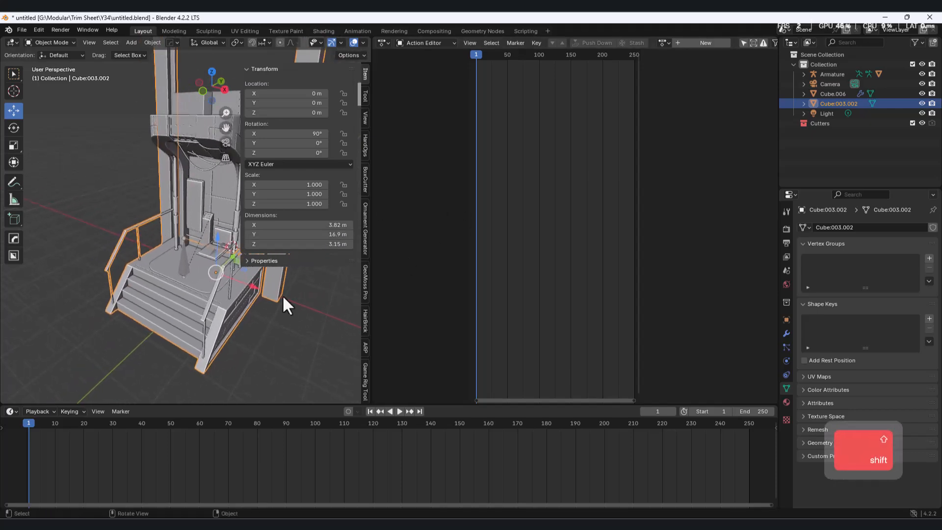
left_click_drag(369, 248, 479, 251)
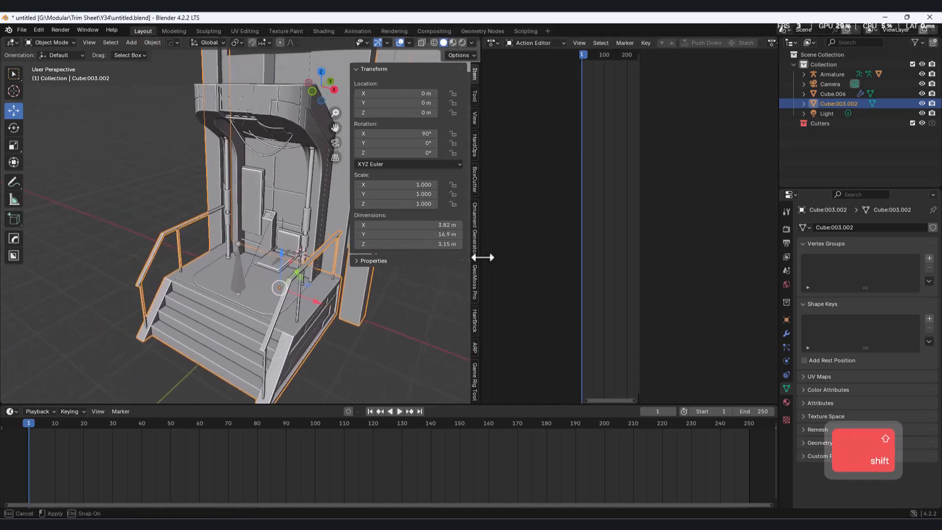
Select the armature and put it into Pose Mode.
left_click(292, 255)
middle_click_drag(292, 256, 242, 188, "shift")
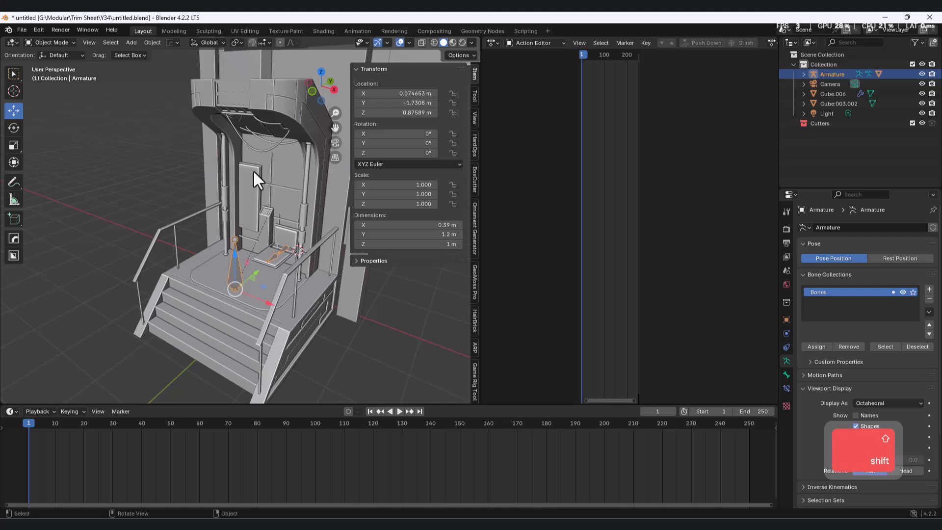
left_click(49, 43)
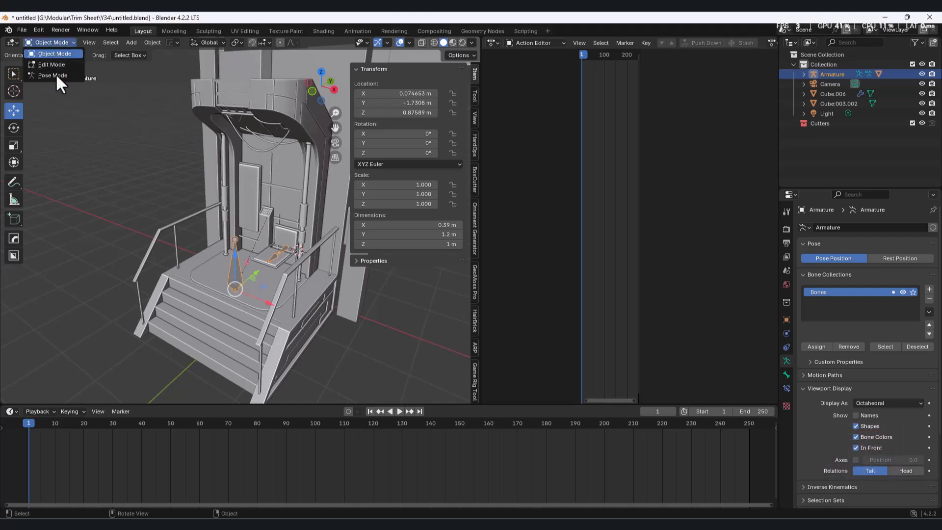
left_click(55, 72)
Undo the keyframe set on the Drawer bone alone, and key the base, Rotator and Drawer bones together at frame 1.
middle_click_drag(191, 402, 266, 319)
key("i")
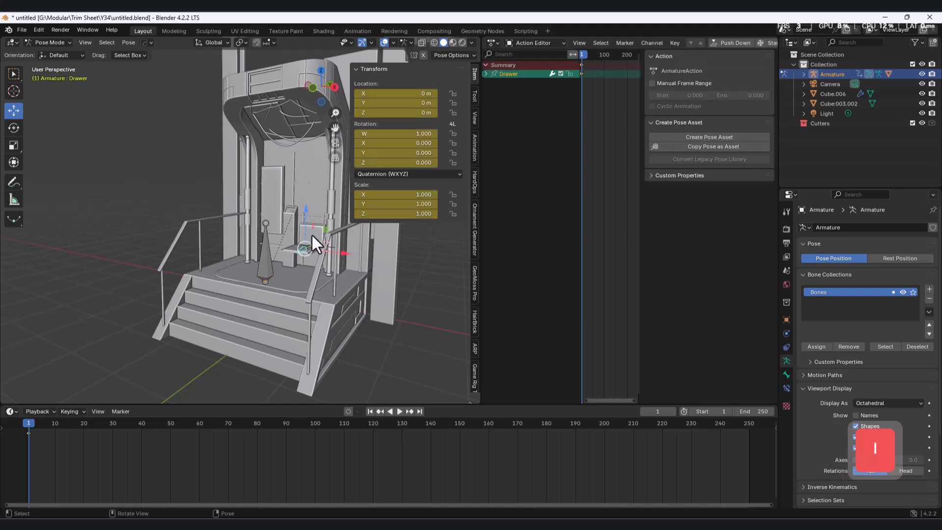
key("ctrl+z")
left_click(269, 265, "shift")
middle_click_drag(293, 274, 290, 286)
scroll(335, 243, "up", 3)
left_click(361, 260, "shift")
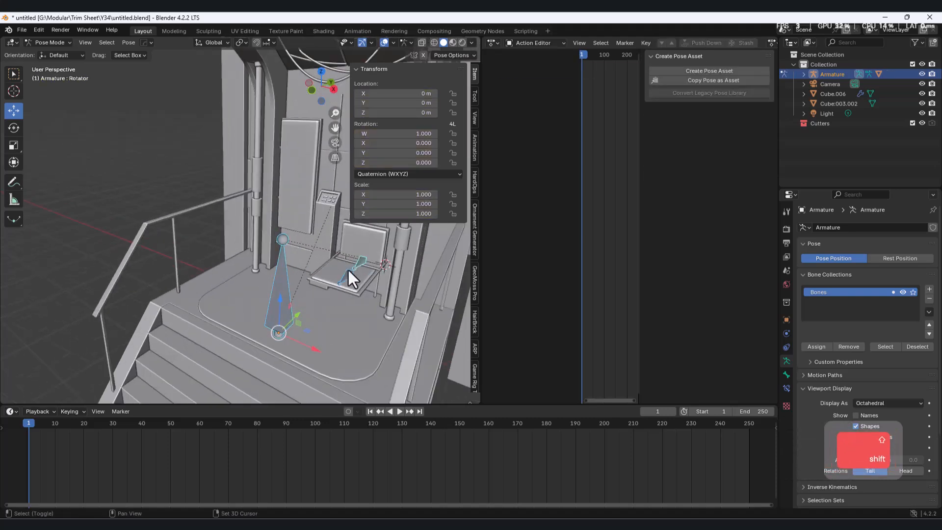
scroll(361, 261, "down", 3)
key("i")
Set the animation's end frame to 25.
middle_click_drag(252, 359, 399, 295)
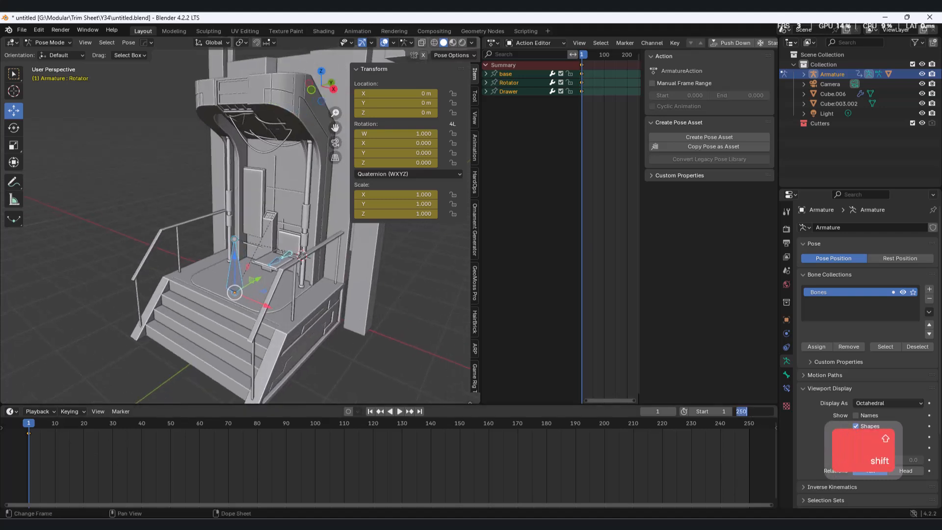
type("25")
key("Return")
Make the Drawer bone active in the action's channel list and widen the Action Editor.
middle_click_drag(221, 339, 562, 253)
left_click(520, 92)
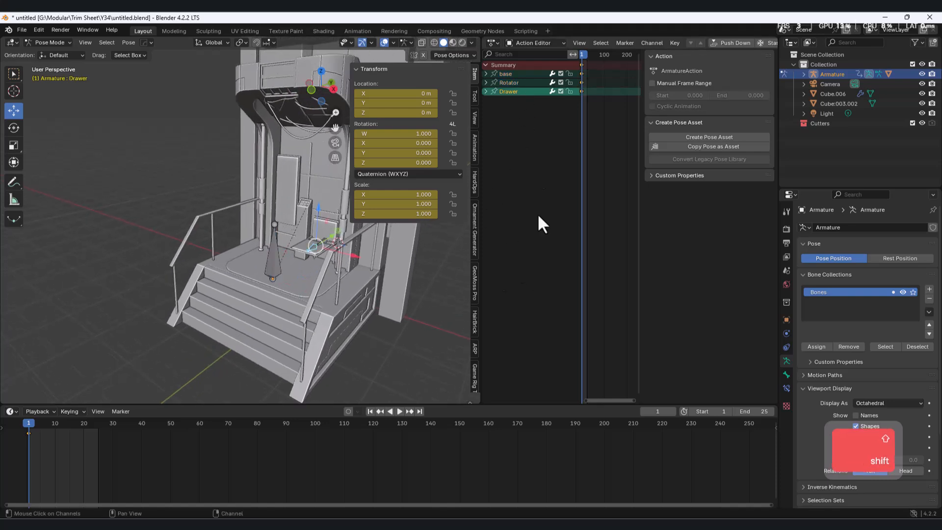
left_click_drag(481, 310, 395, 295)
middle_click_drag(231, 363, 207, 319)
left_click_drag(41, 423, 49, 425)
left_click(7, 425)
middle_click_drag(306, 303, 237, 298)
scroll(263, 277, "up", 1)
At frame 5, slide the Drawer bone about 0.155 m along its Y axis and insert a keyframe.
left_click_drag(142, 425, 133, 425)
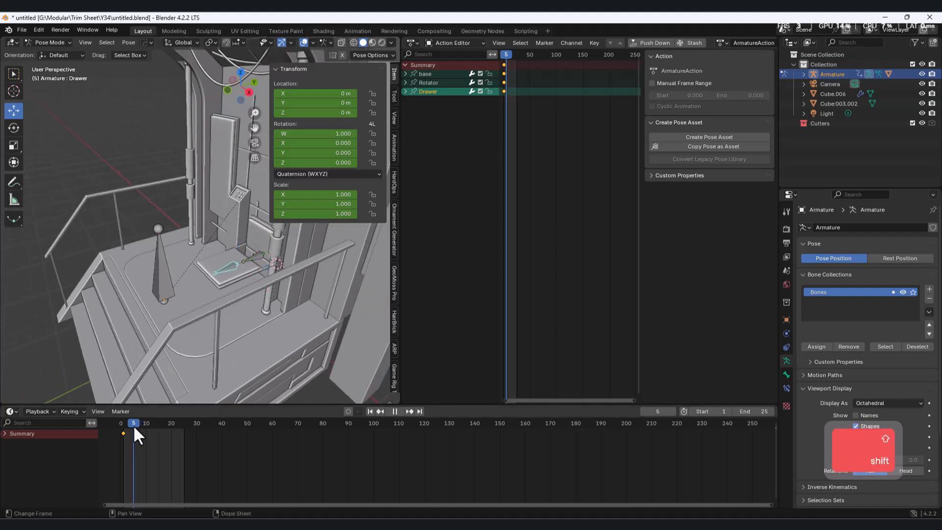
scroll(254, 287, "up", 1)
middle_click_drag(254, 287, 247, 260, "shift")
left_click_drag(263, 239, 250, 247)
key("i")
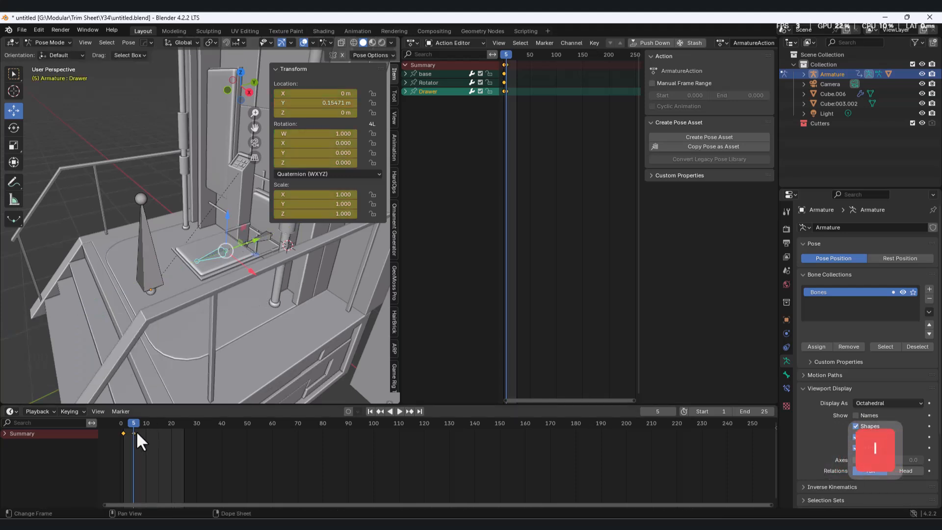
Review the Drawer bone's motion between frames 1 and 5.
left_click(122, 423)
key("space")
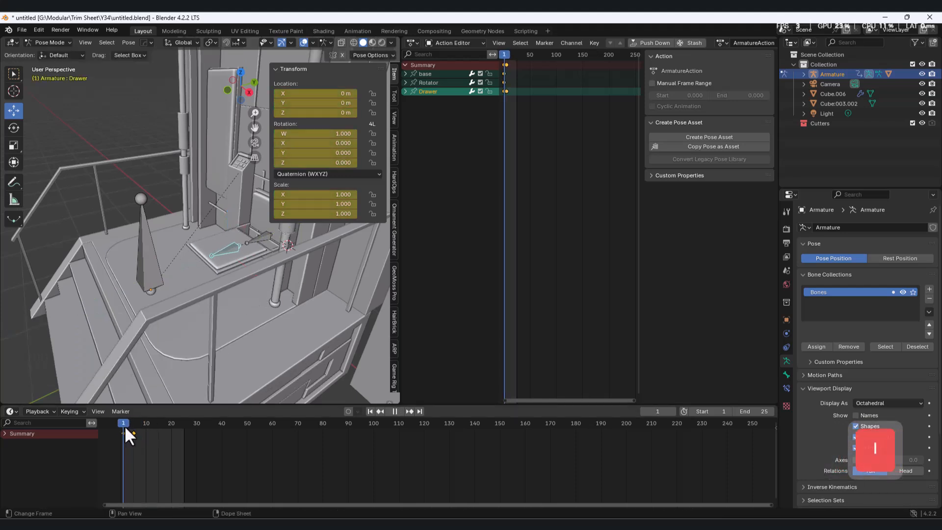
left_click(131, 426)
key("space")
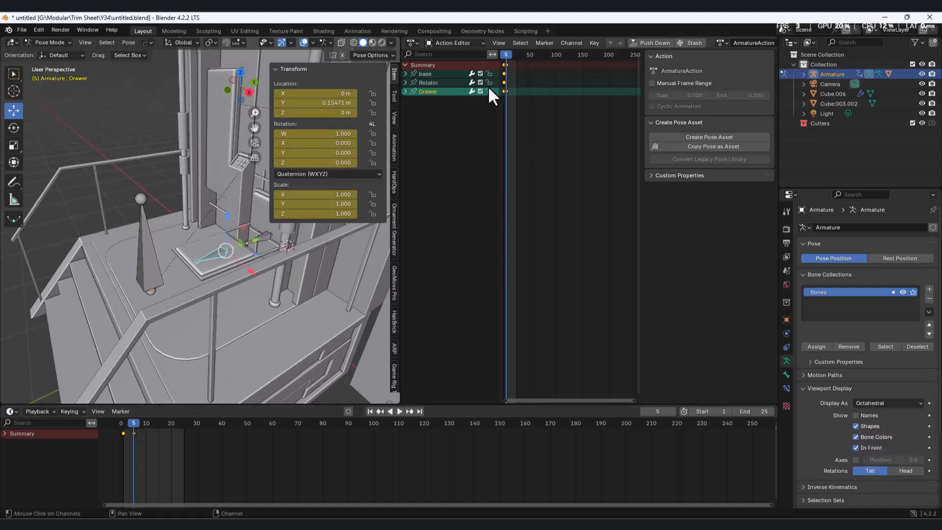
Select the Rotator bone and insert a keyframe for its unrotated pose at frame 5.
scroll(507, 113, "up", 3)
middle_click_drag(507, 113, 557, 93)
scroll(558, 85, "up", 15)
mouse_move(547, 155)
middle_mouse_down()
mouse_move(575, 161)
mouse_move(558, 160)
middle_mouse_up()
left_click(440, 84)
middle_click_drag(249, 316, 250, 337, "shift")
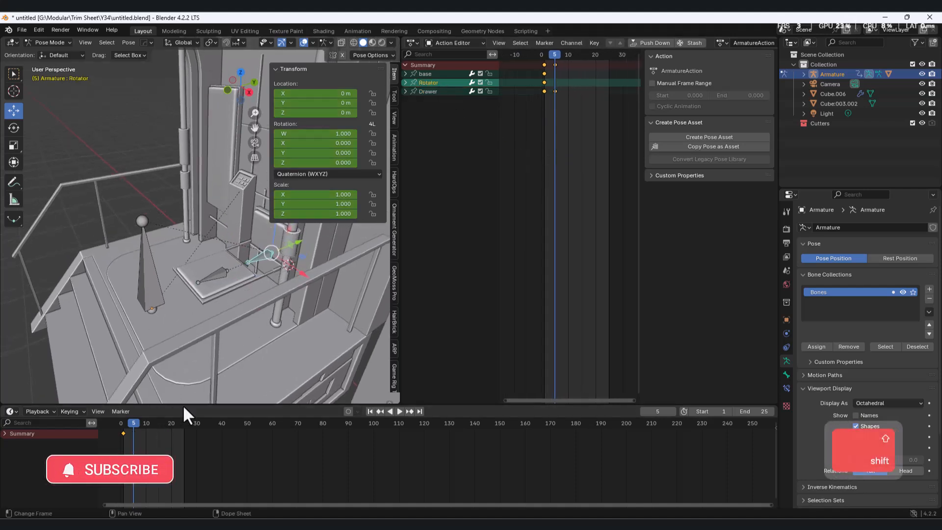
key("i")
Advance the current frame to 15.
middle_click_drag(224, 294, 211, 388)
key("space")
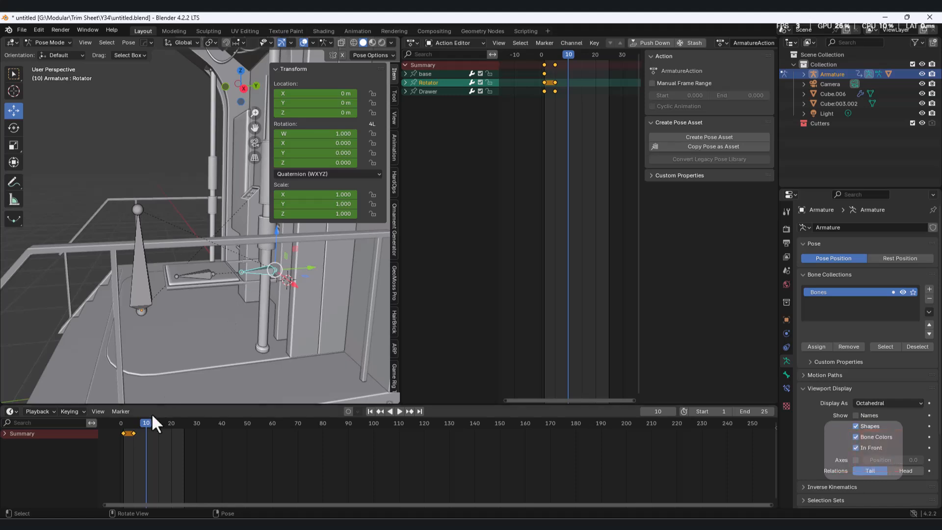
key("space")
Try rotating the Rotator bone upward in the right orthographic view, then undo the rotation.
middle_click_drag(231, 363, 258, 290)
left_click(241, 87)
key("r")
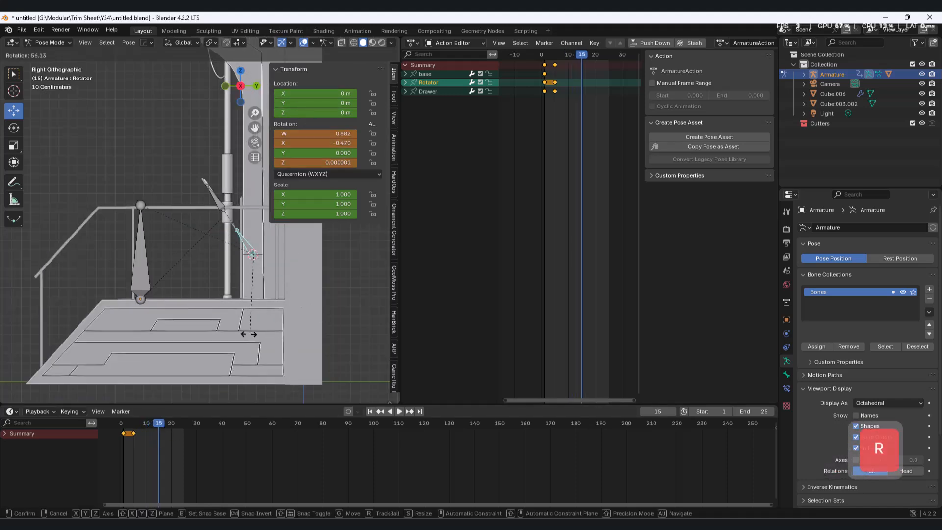
left_click(184, 349)
middle_click_drag(186, 346, 228, 302)
key("ctrl+z")
Rotate the Rotator bone about -90° around the X axis and insert a keyframe at frame 15.
key("r")
key("x")
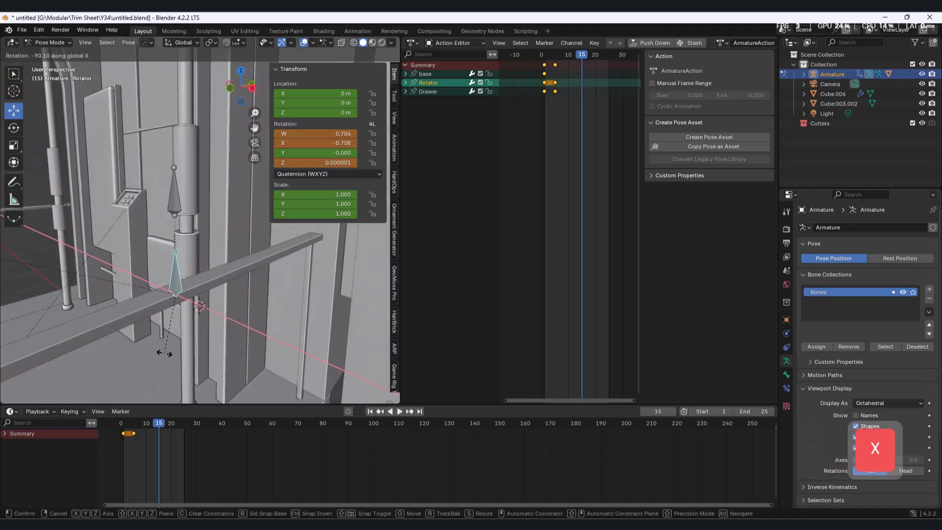
left_click(164, 352)
middle_click_drag(165, 351, 283, 307, "shift")
key("i")
Return to frame 5, slide the Drawer bone further to about 0.189 m on Y, and replace its keyframe.
key("space")
left_click_drag(158, 422, 132, 432)
key("space")
left_click(431, 90)
middle_click_drag(143, 343, 185, 287, "shift")
scroll(185, 287, "up", 3)
left_click_drag(181, 287, 217, 342)
key("i")
Review the seat's folding motion up to frame 15 and set the animation's end frame to 15.
key("space")
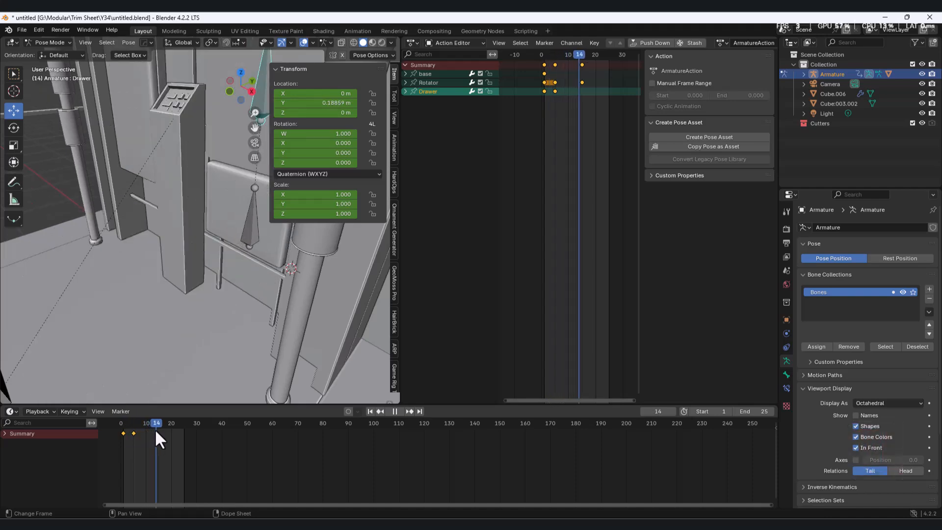
key("space")
middle_click_drag(177, 294, 215, 321)
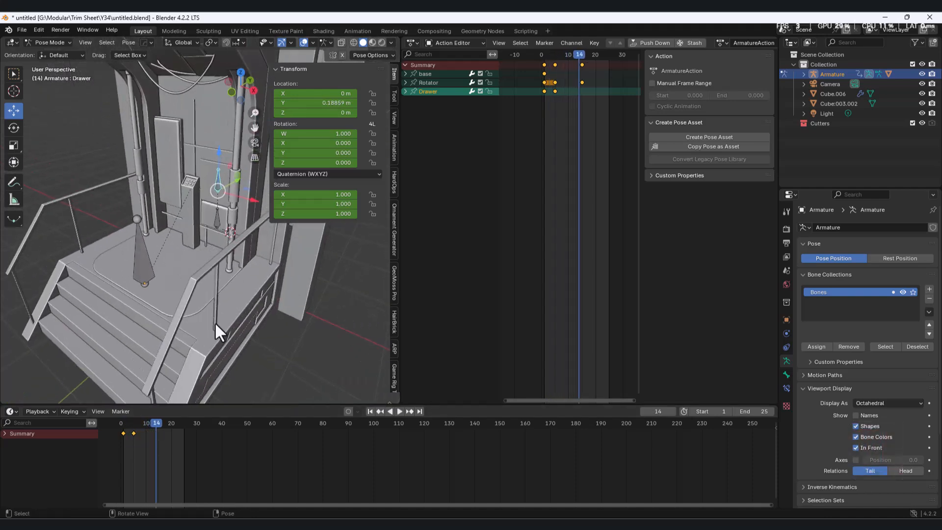
left_click(157, 423)
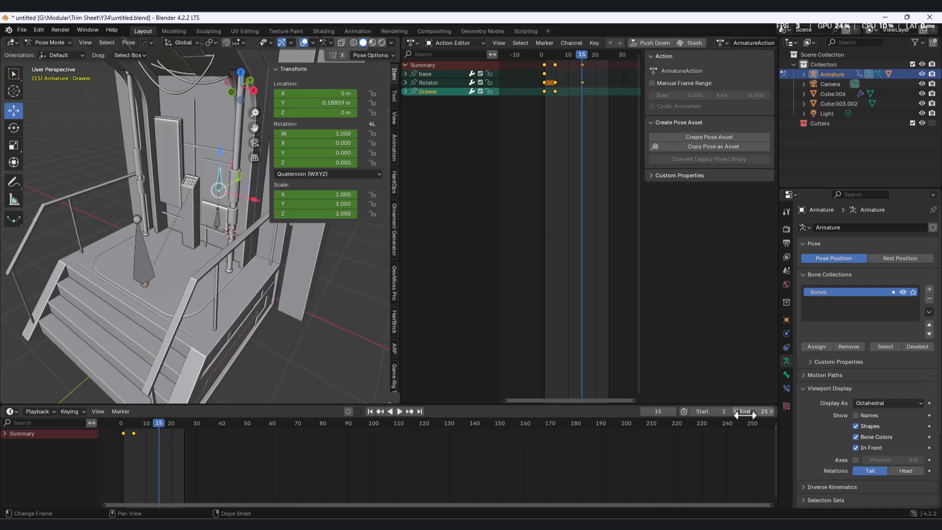
type("15")
key("Return")
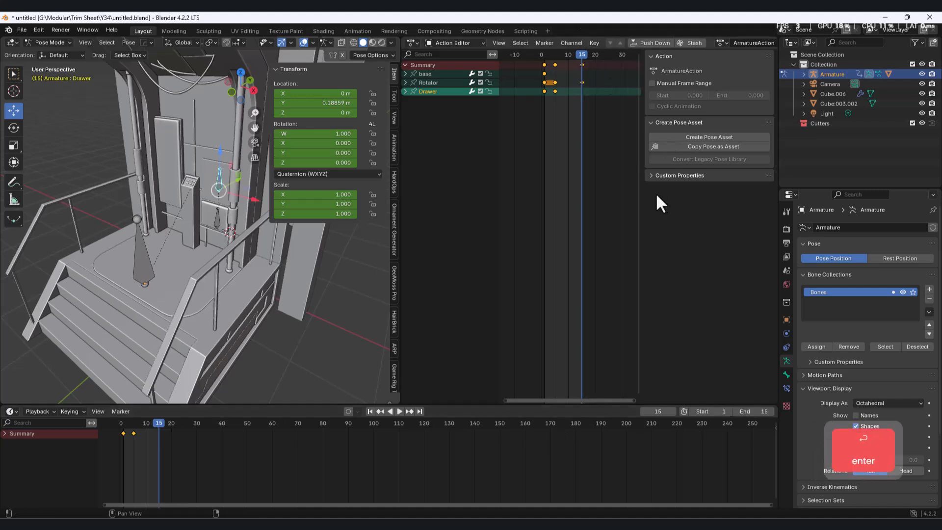
Widen the Action Editor, duplicate the armature's action and name the copy Chair_Close.
left_click_drag(395, 219, 324, 217)
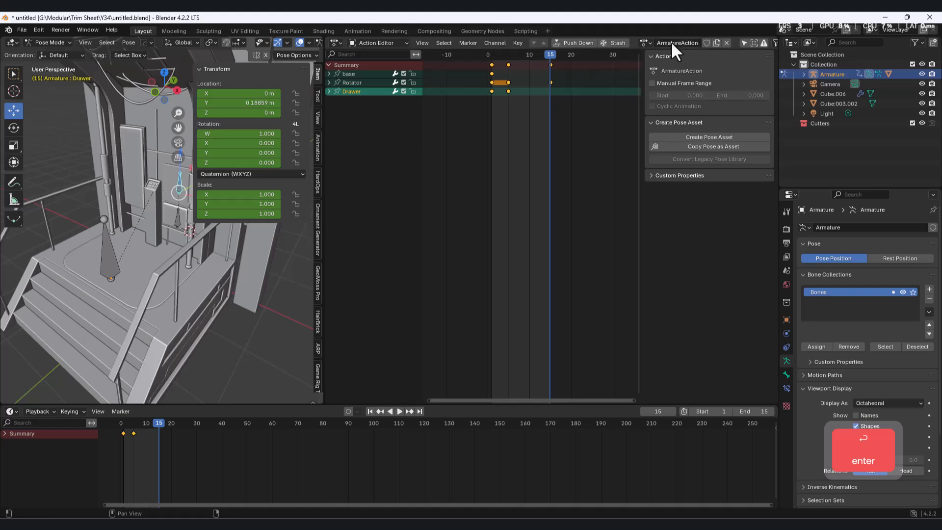
left_click(675, 43)
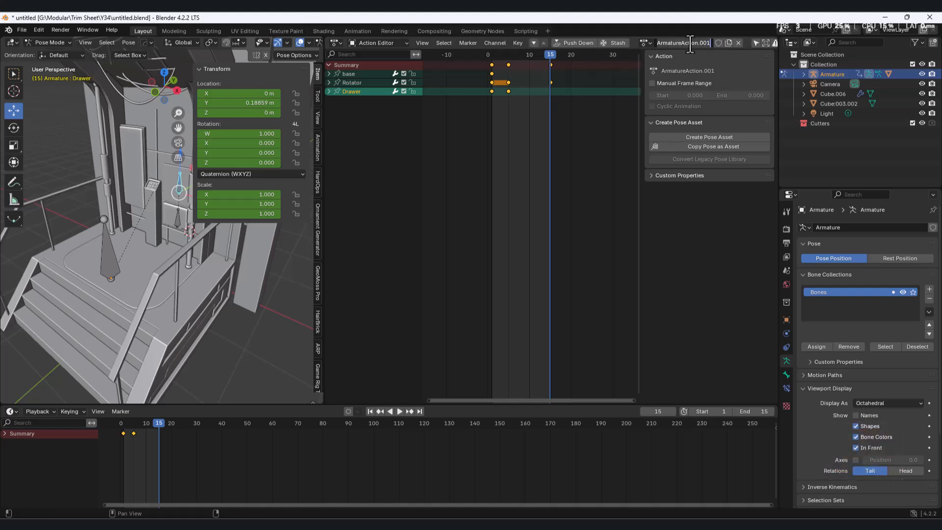
key("ctrl+a")
type("Cha")
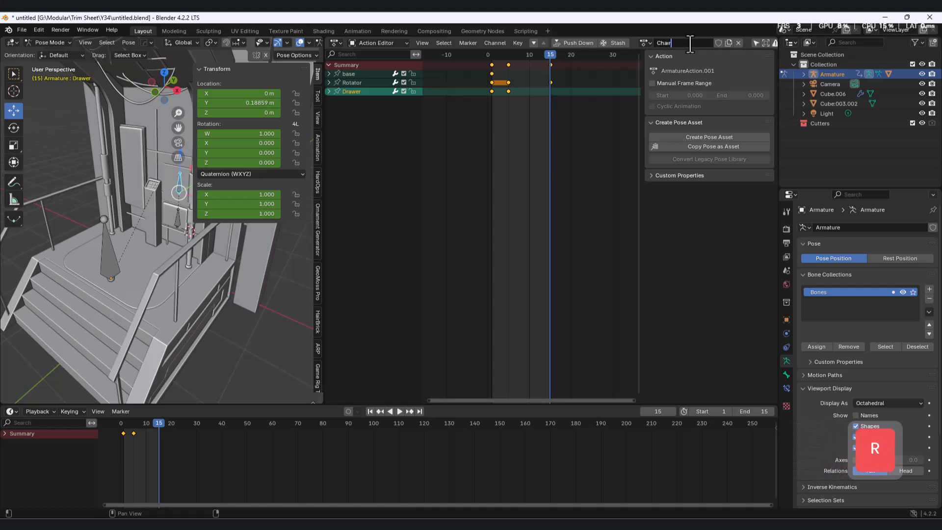
type("ir")
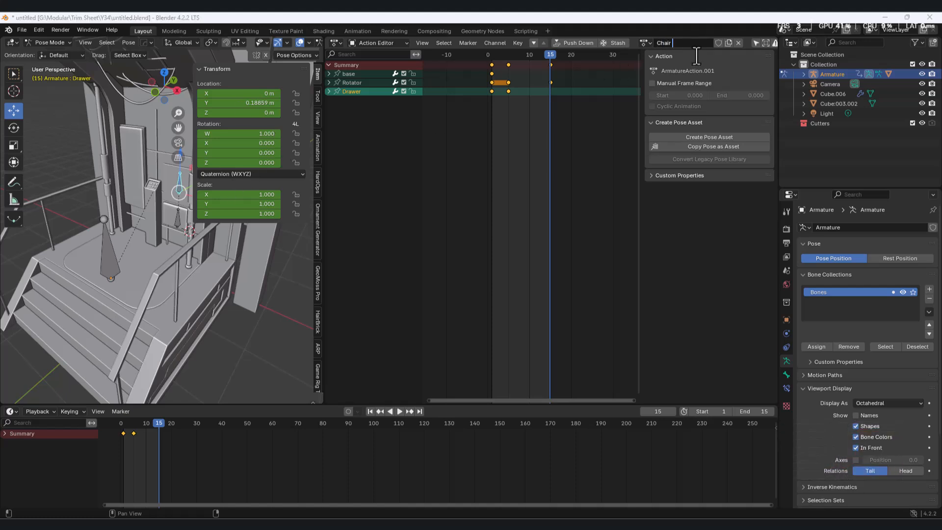
type("_Clos")
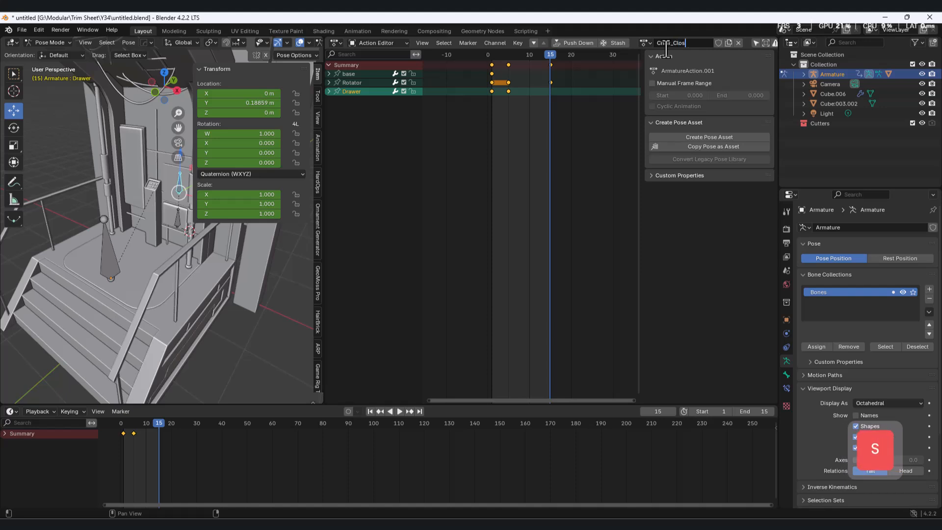
type("e")
key("Return")
Review the Chair_Close motion from frame 1 to 15 and enable a fake user for the action.
key("space")
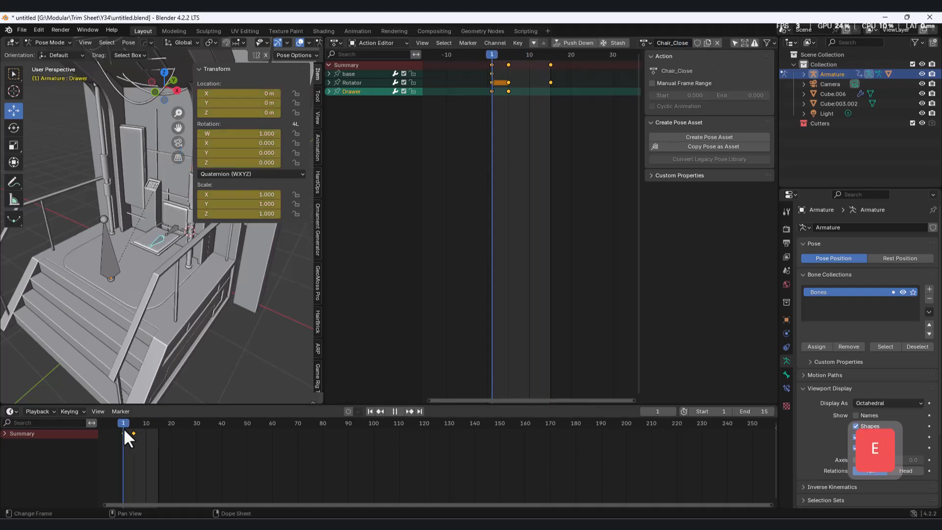
key("space")
mouse_move(240, 256)
middle_mouse_down("shift")
mouse_move(252, 275)
mouse_move(235, 272)
middle_mouse_up("shift")
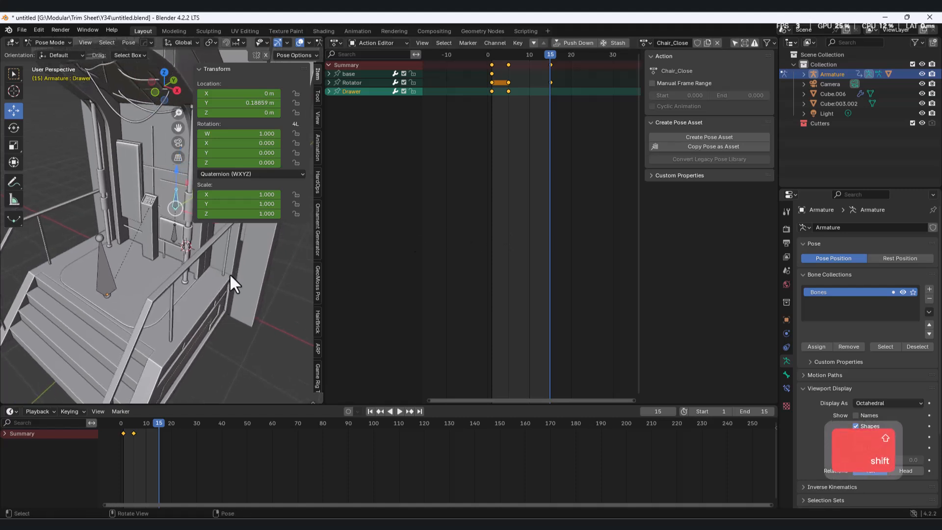
left_click(698, 42)
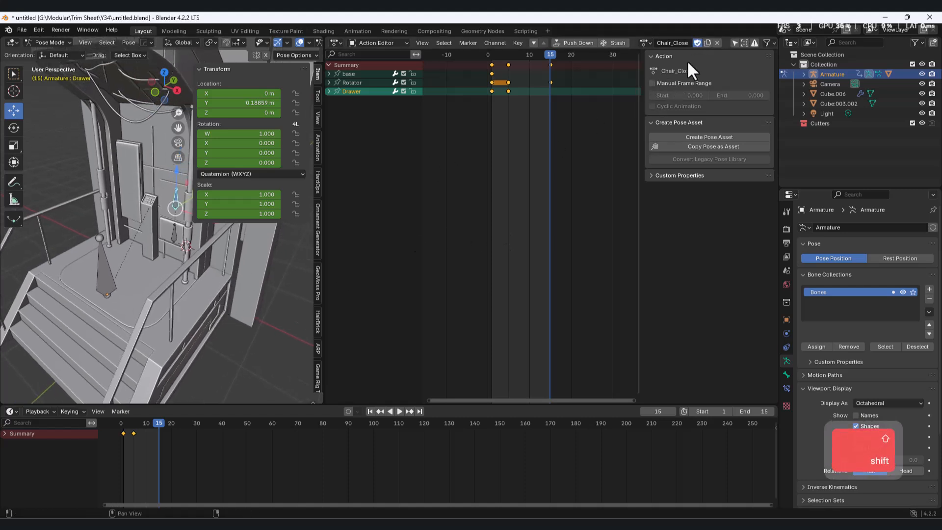
Duplicate the Chair_Close action and name the copy Chair_open.
left_click(706, 43)
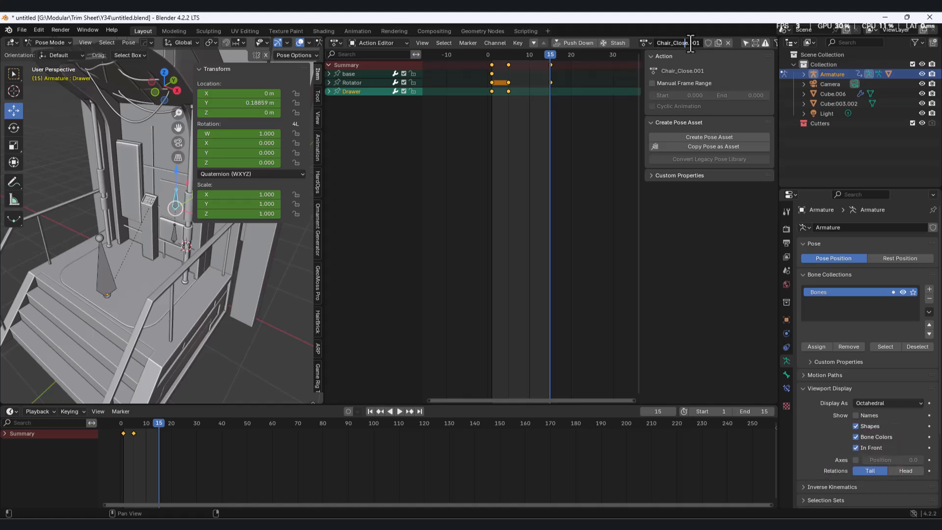
double_click(673, 43)
type("Open")
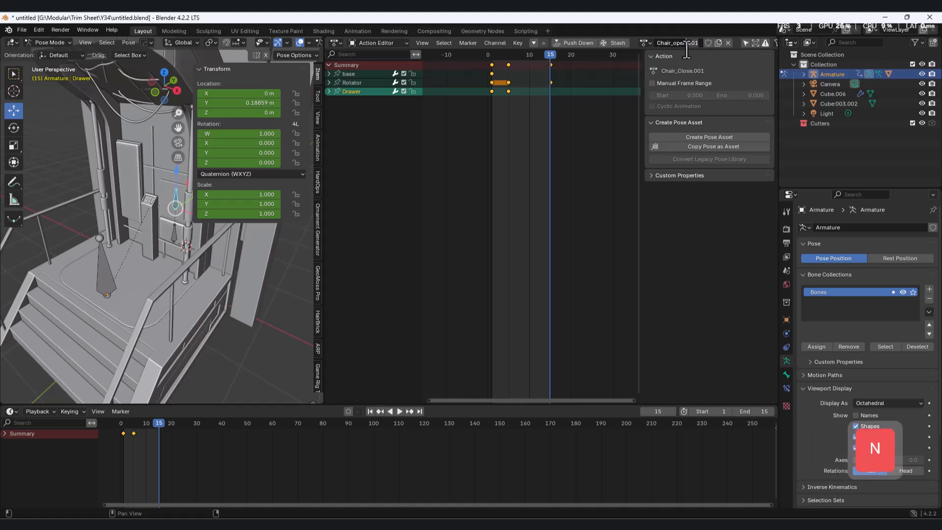
key("Return")
Play through the Chair_open action to review the seat's copied motion up to frame 15.
middle_click_drag(304, 304, 164, 442, "shift")
key("space")
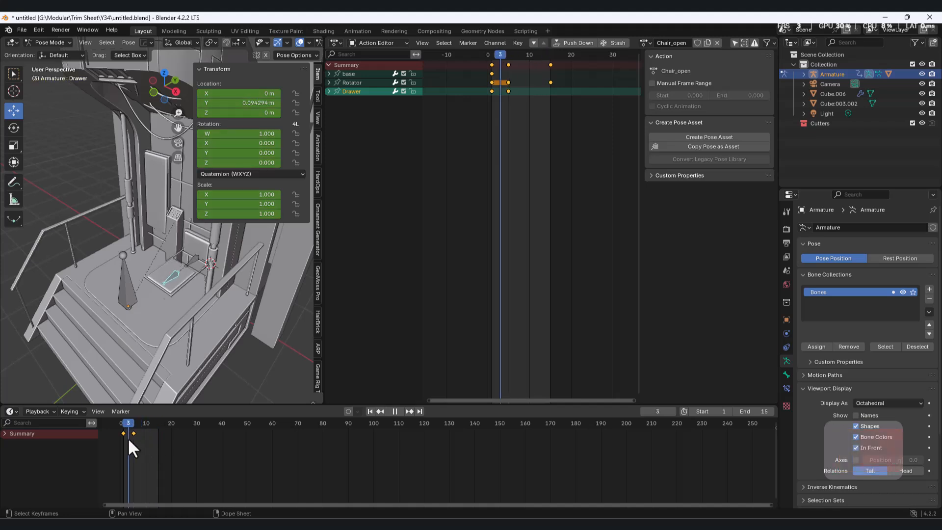
key("space")
Copy the Rotator bone's frame-15 keyframe to frame 1 and delete all of its other keyframes.
left_click(363, 83)
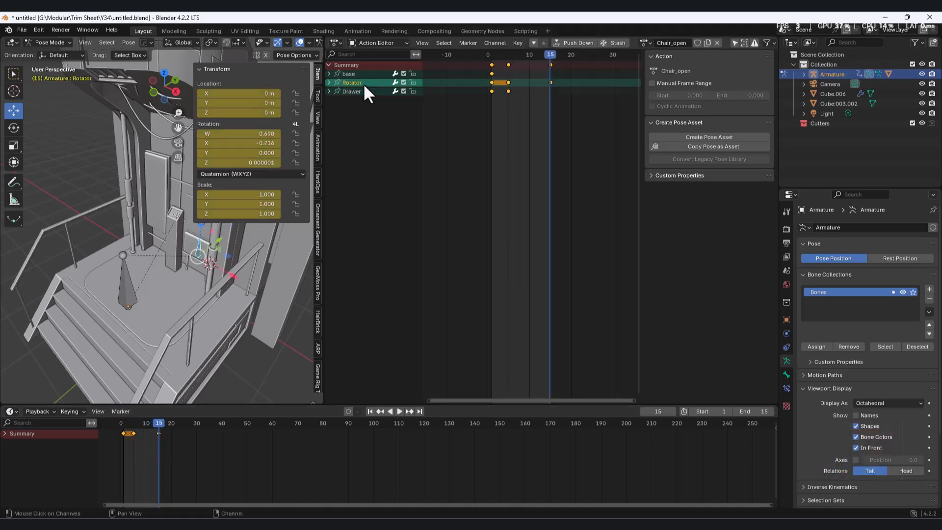
left_click(160, 433)
left_click_drag(146, 440, 121, 425)
key("Delete")
key("ctrl+v")
key("space")
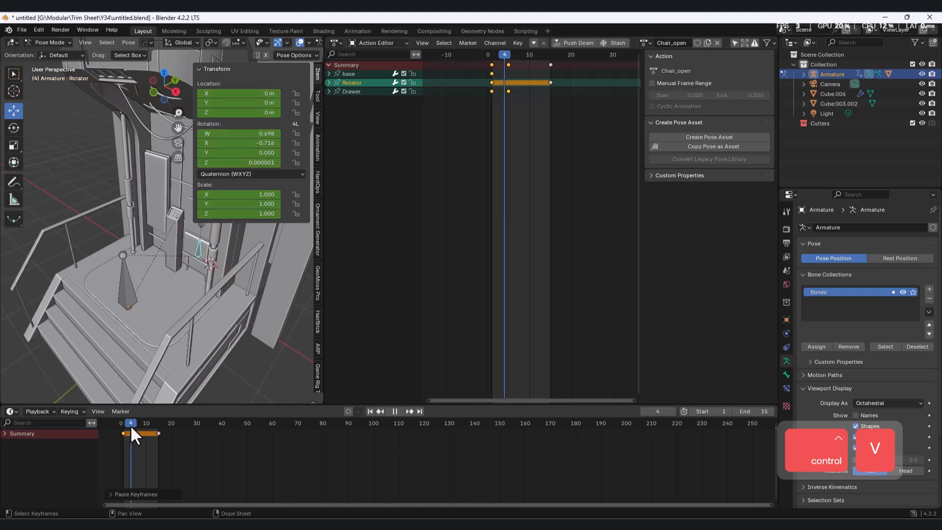
left_click_drag(131, 431, 121, 437)
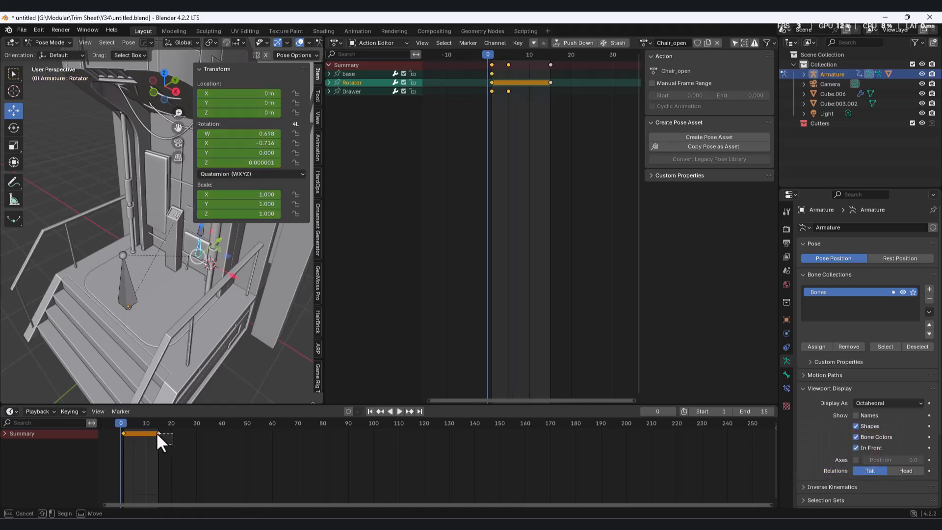
key("Delete")
left_click(125, 424)
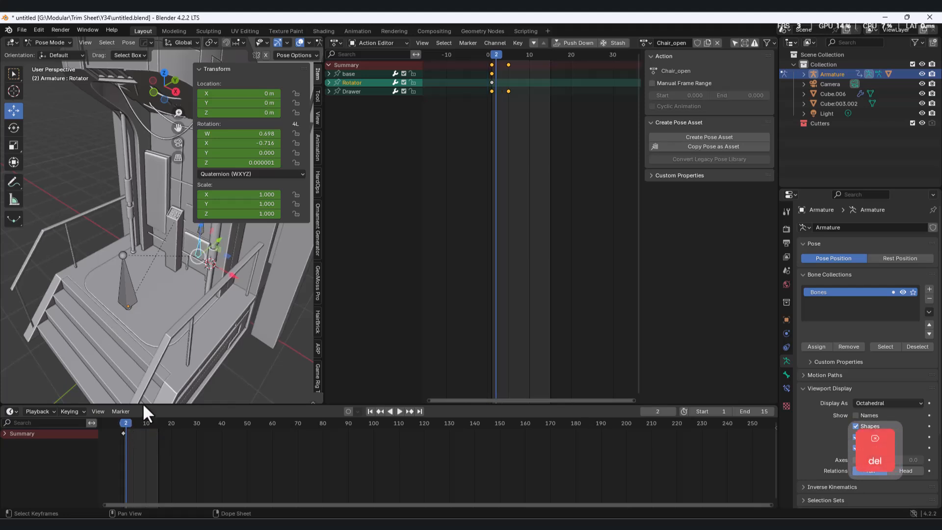
Copy the Drawer bone's frame-5 keyframe to frame 1 and remove its keyframe at frame 5.
left_click(363, 92)
left_click_drag(128, 425, 134, 426)
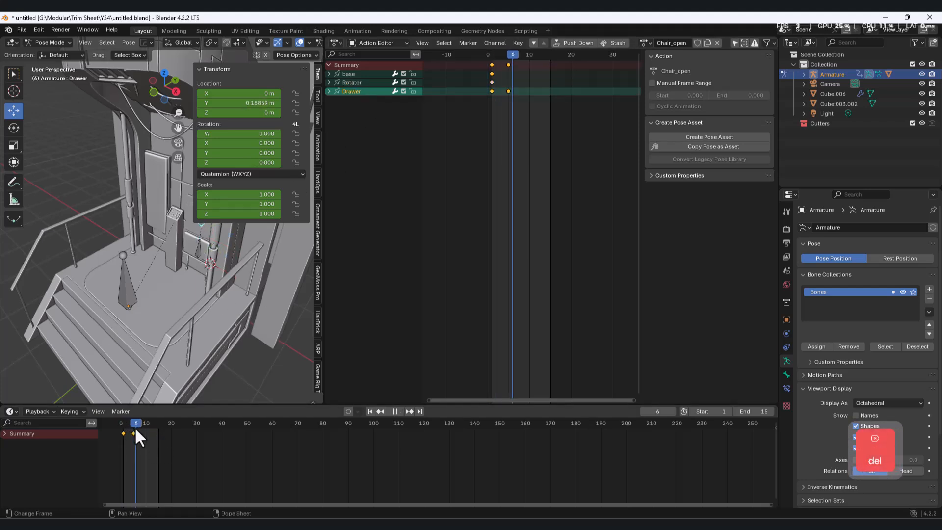
key("ctrl+c")
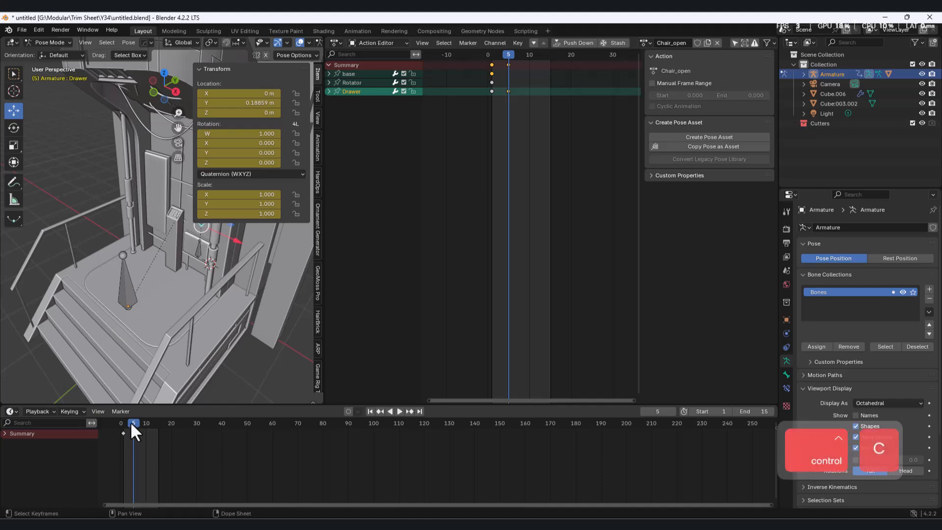
key("Delete")
left_click_drag(121, 432, 123, 427)
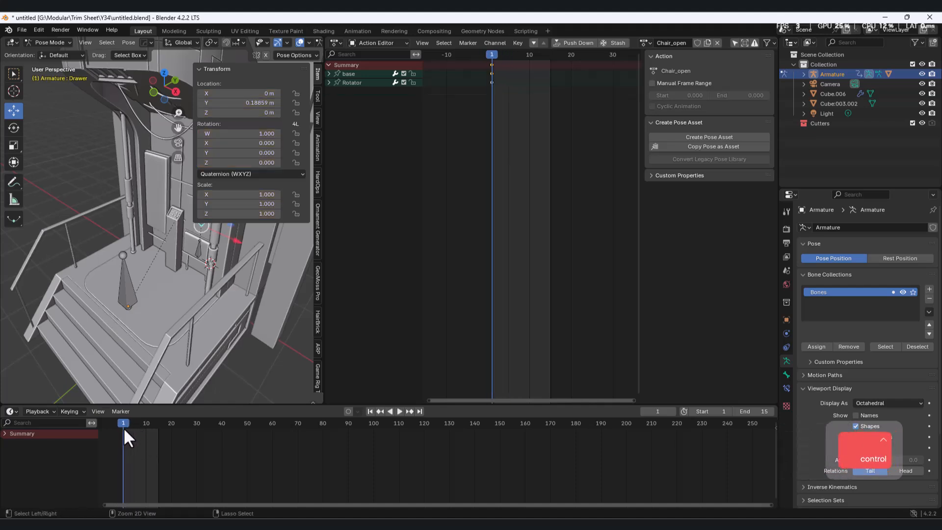
key("ctrl+v")
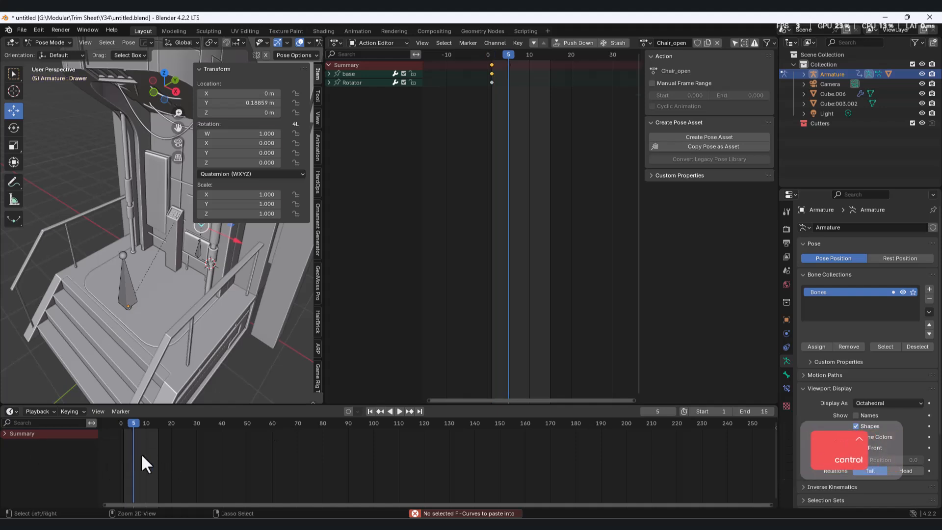
key("ctrl+z")
mouse_move(129, 423)
left_mouse_down()
mouse_move(114, 422)
mouse_move(131, 430)
mouse_move(122, 427)
left_mouse_up()
key("ctrl+c")
key("ctrl+v")
key("Delete")
Select the Rotator bone, try rotating it to unfold the seat, and undo the rotation.
middle_click_drag(186, 272, 220, 279)
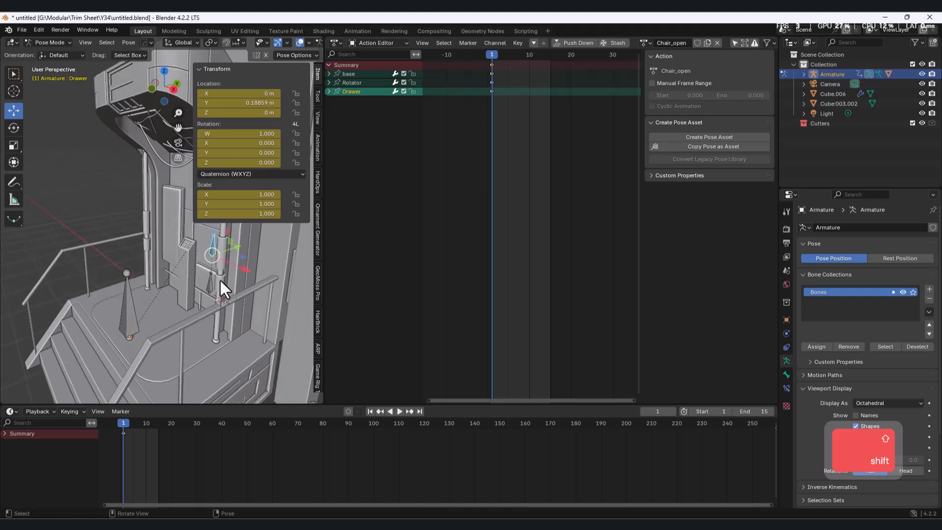
left_click(358, 83)
key("shift+space")
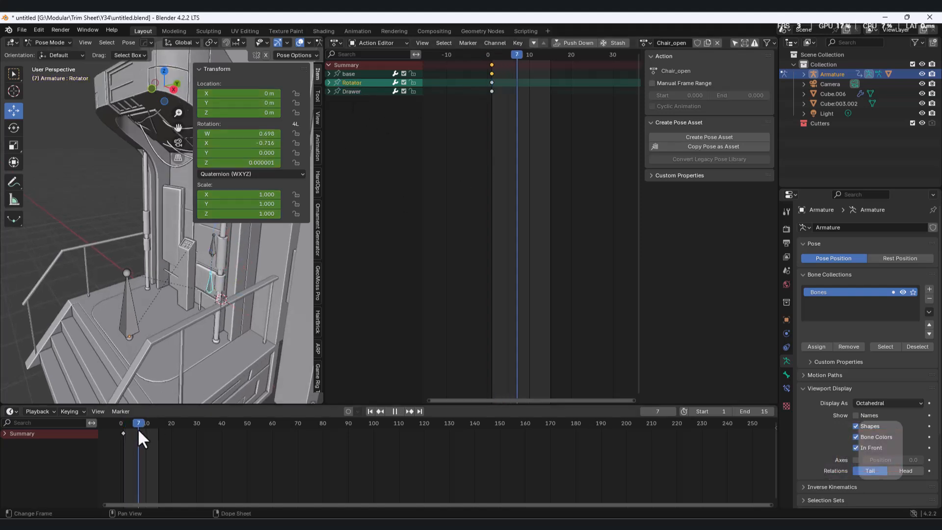
middle_click_drag(214, 258, 194, 250)
middle_click_drag(194, 250, 202, 278, "shift")
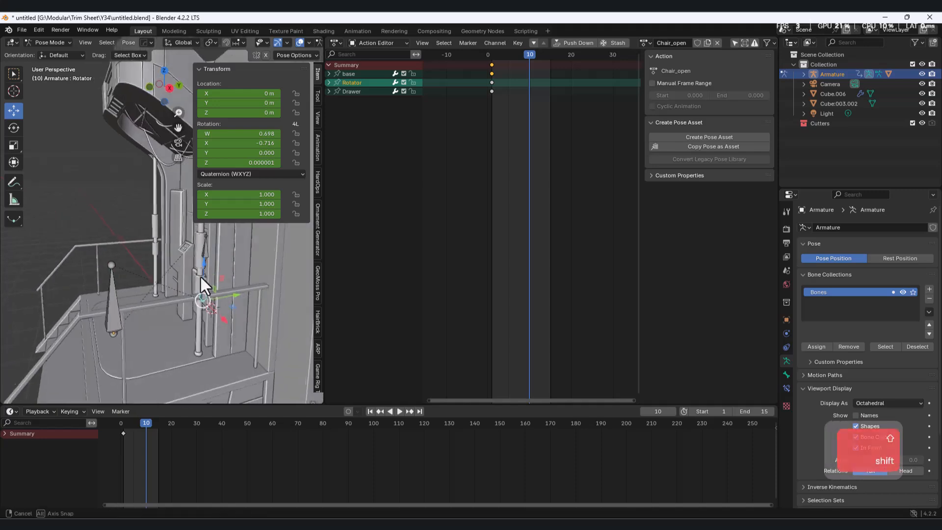
left_click(169, 91)
scroll(217, 304, "up", 3)
key("r")
left_click(192, 324)
key("ctrl+z")
Try the Rotator bone's rotation again from a different viewing angle and undo it.
middle_click_drag(193, 325, 206, 308)
middle_click_drag(206, 308, 228, 315)
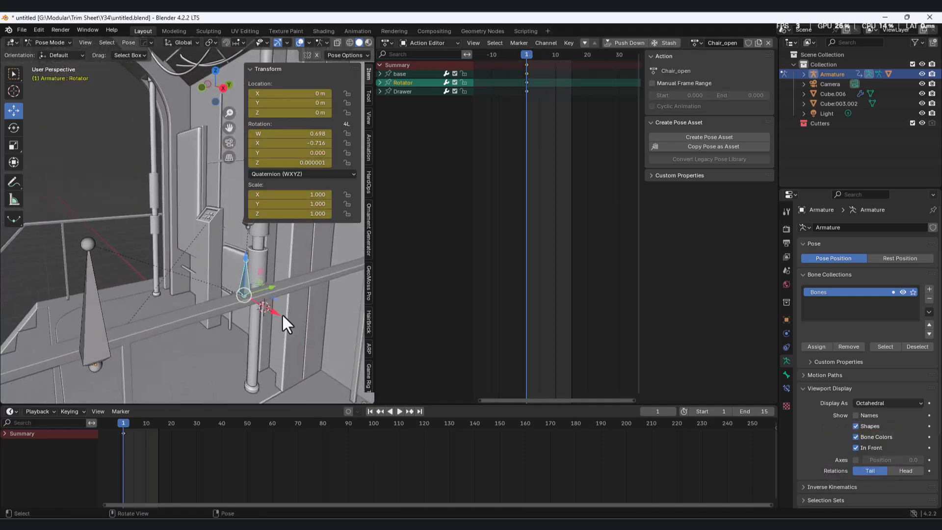
key("r")
left_click(255, 296)
key("ctrl+z")
middle_click_drag(255, 296, 249, 279)
key("ctrl+z")
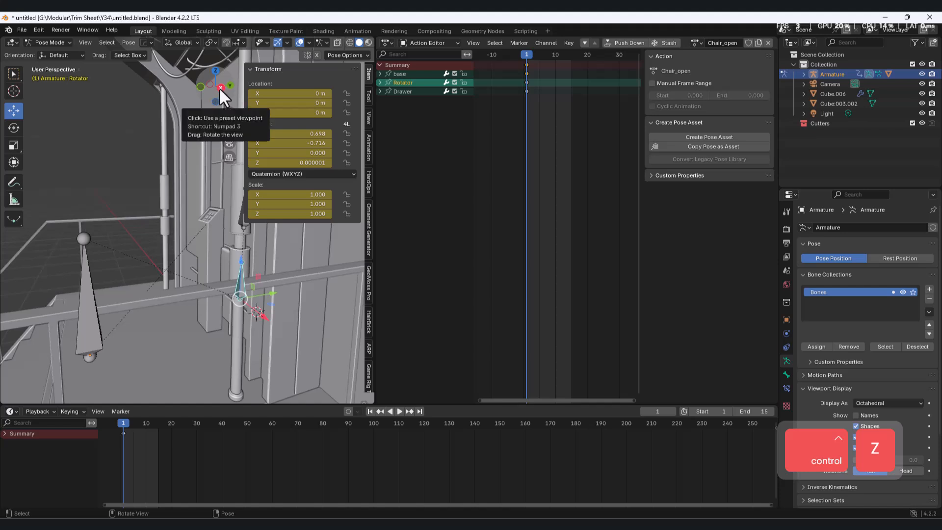
In the right orthographic view, keyframe the Rotator bone at frame 1 and rotate it -90° at frame 10.
left_click(220, 88)
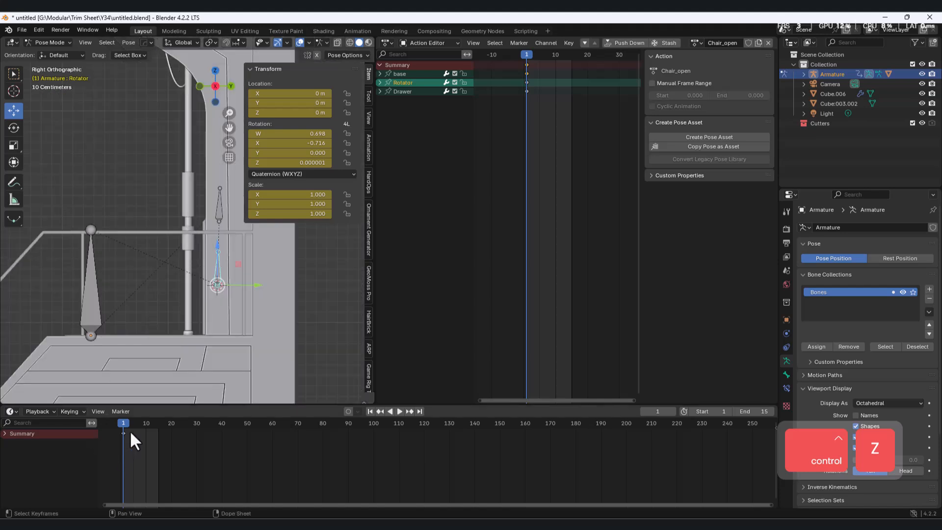
key("i")
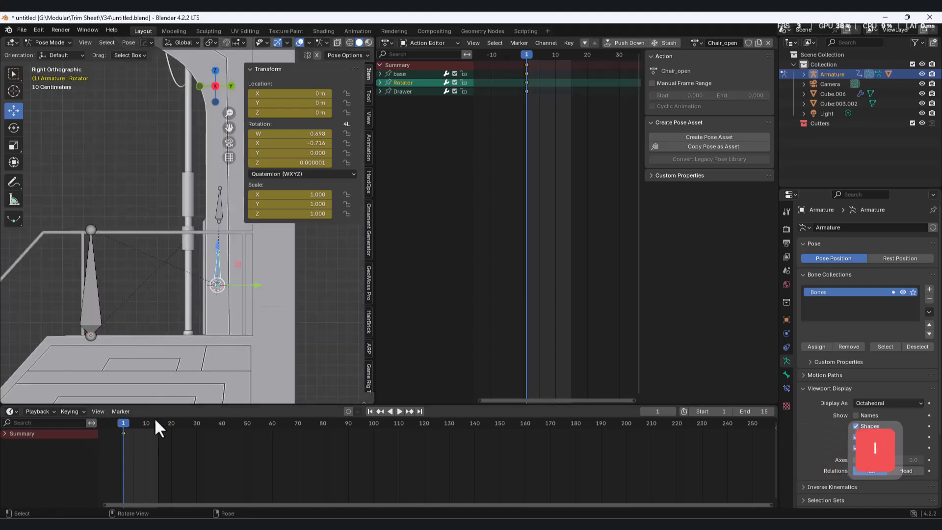
left_click_drag(124, 425, 147, 431)
key("r")
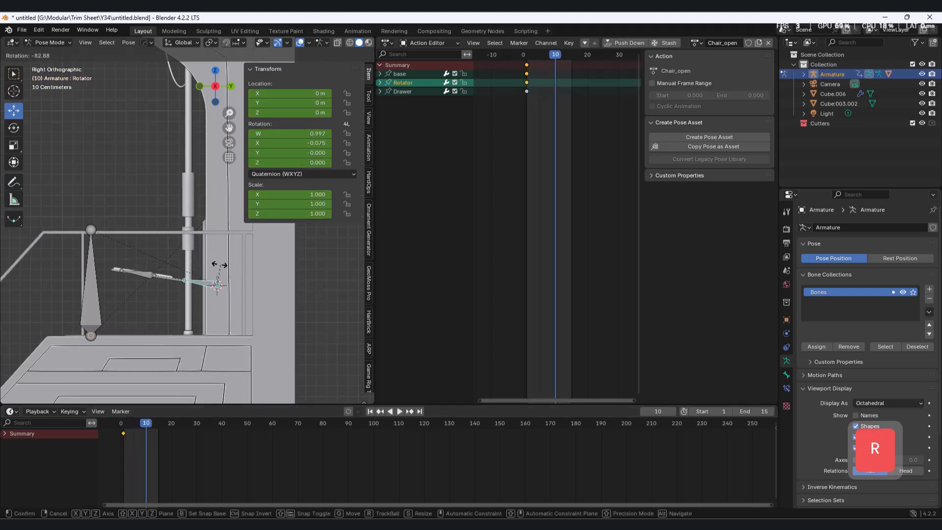
left_click(217, 266)
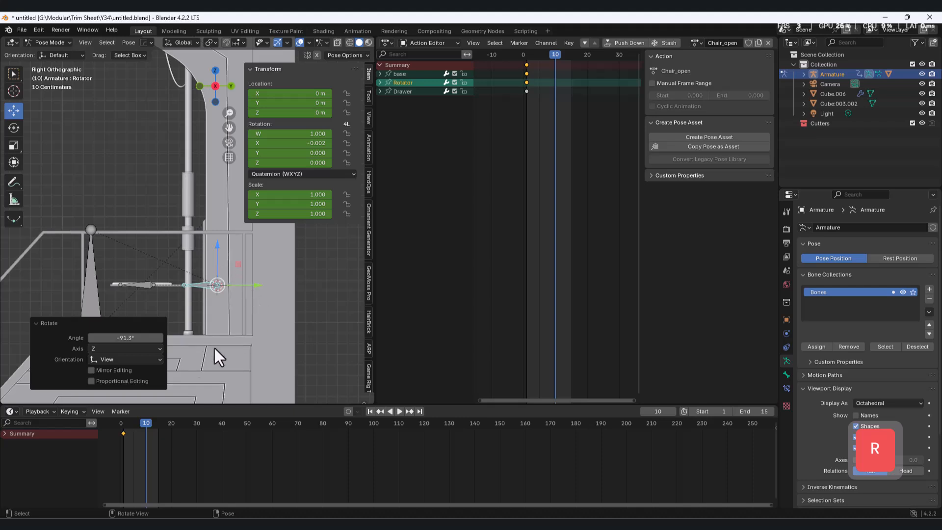
left_click(129, 338)
type("-9")
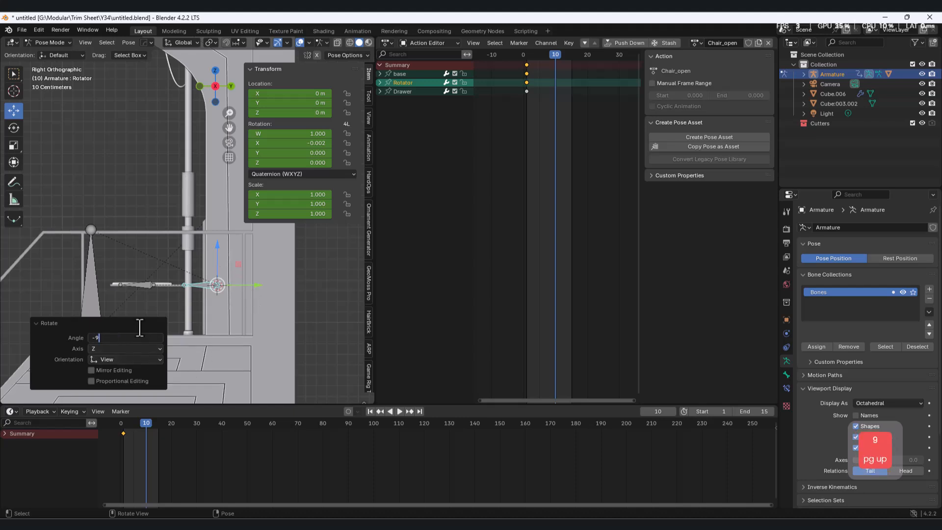
type("0")
key("Return")
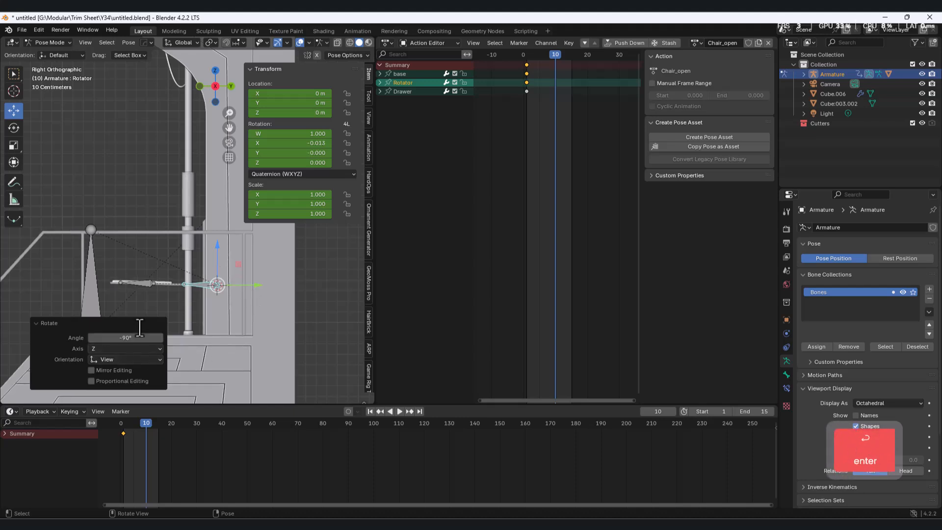
Readjust the Rotator bone's rotation at frame 10 and play back the motion to check it.
key("r")
left_click(269, 302)
middle_click_drag(269, 301, 353, 323)
key("space")
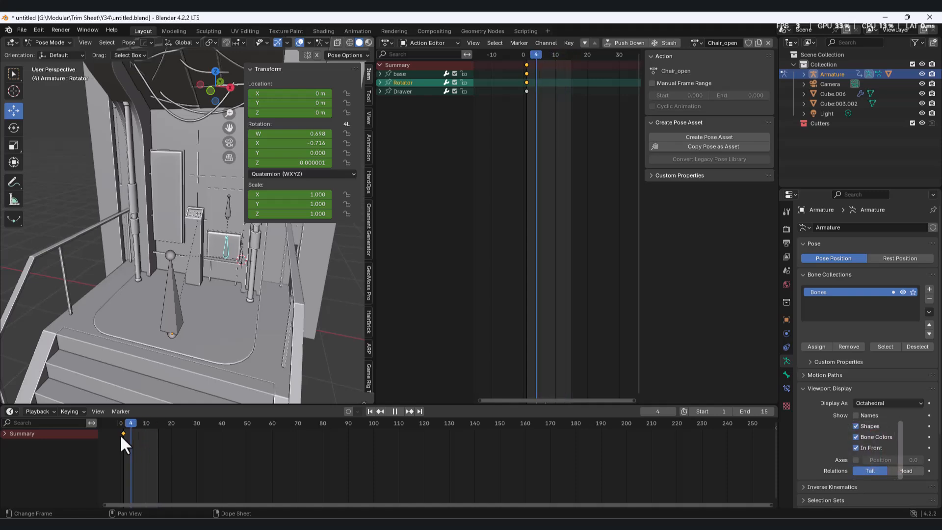
key("space")
At frame 8, rotate the Rotator bone about -90.2° in the right orthographic view and insert a keyframe.
middle_click_drag(194, 304, 170, 363)
middle_click_drag(211, 326, 150, 290)
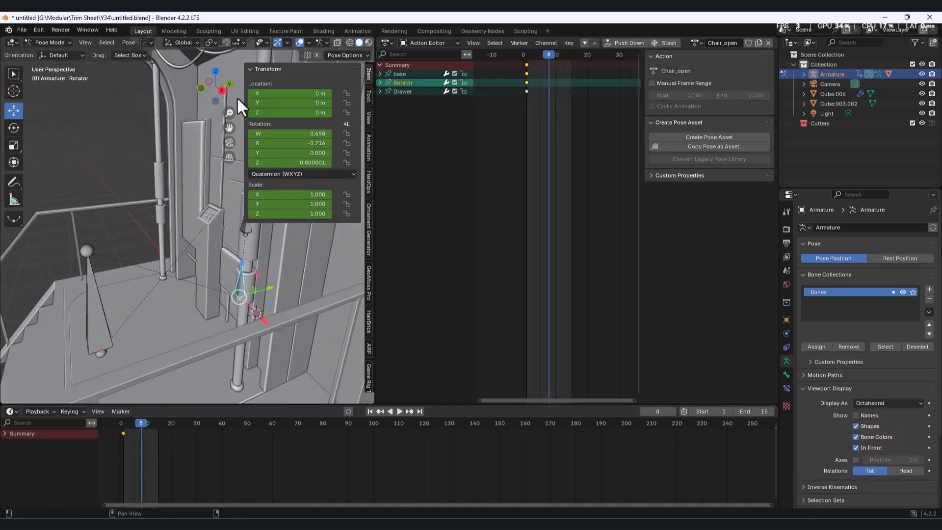
left_click(221, 92)
key("r")
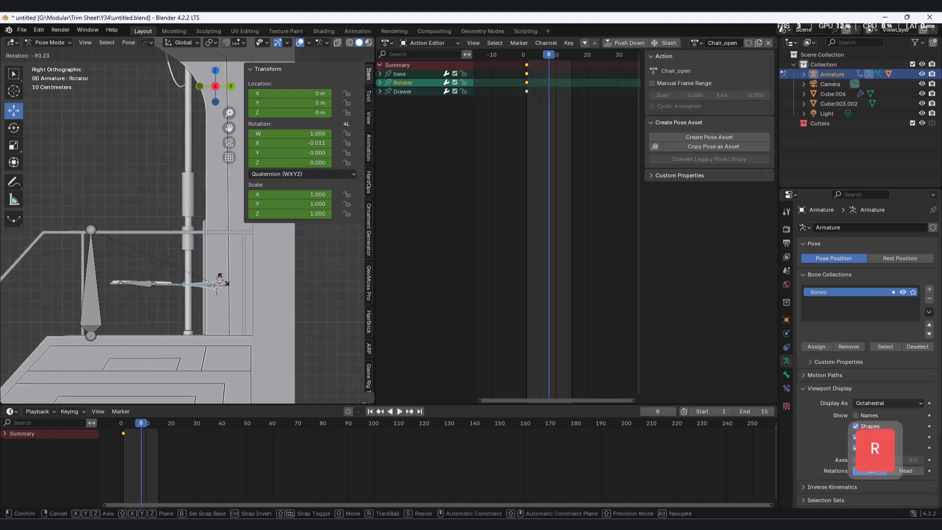
left_click(220, 282)
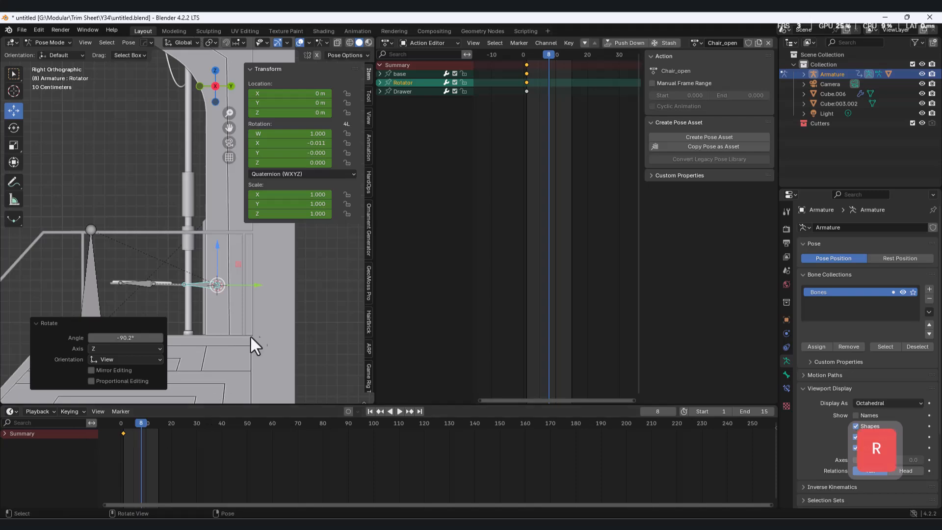
key("i")
middle_click_drag(187, 298, 215, 335)
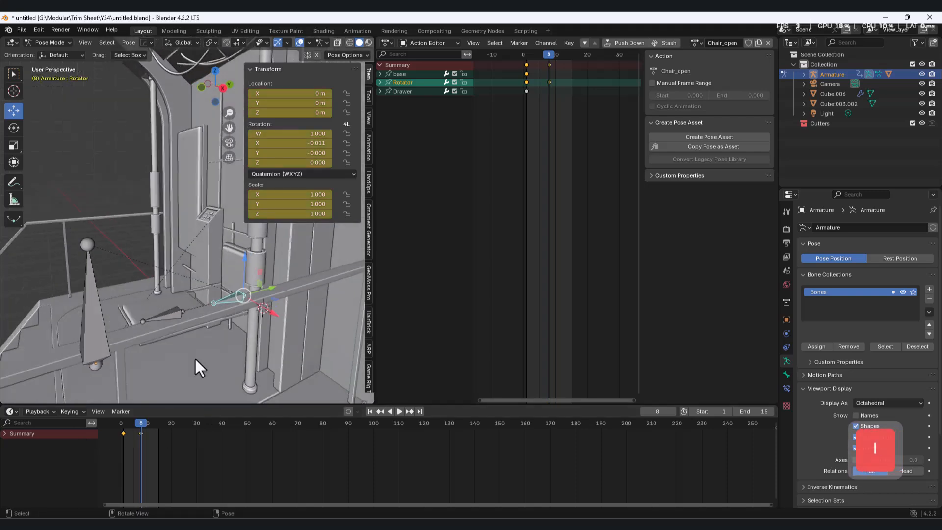
key("space")
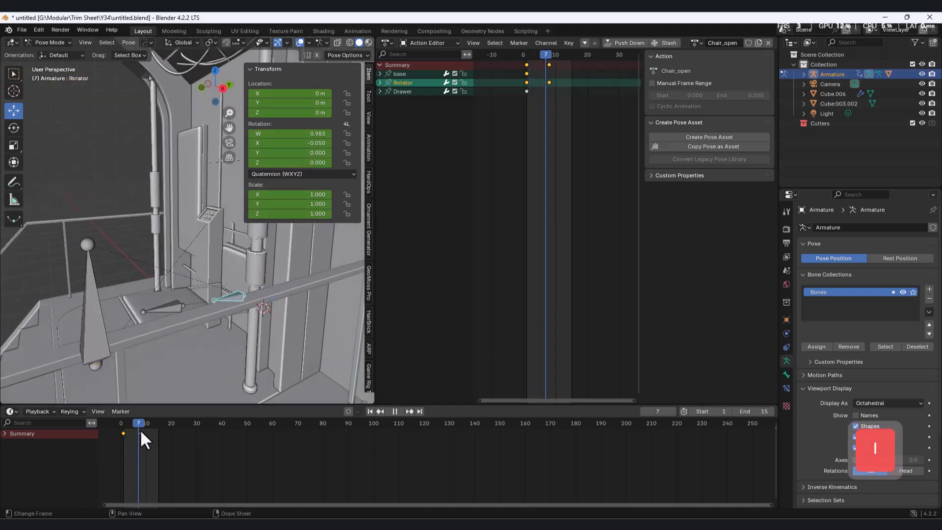
key("Escape")
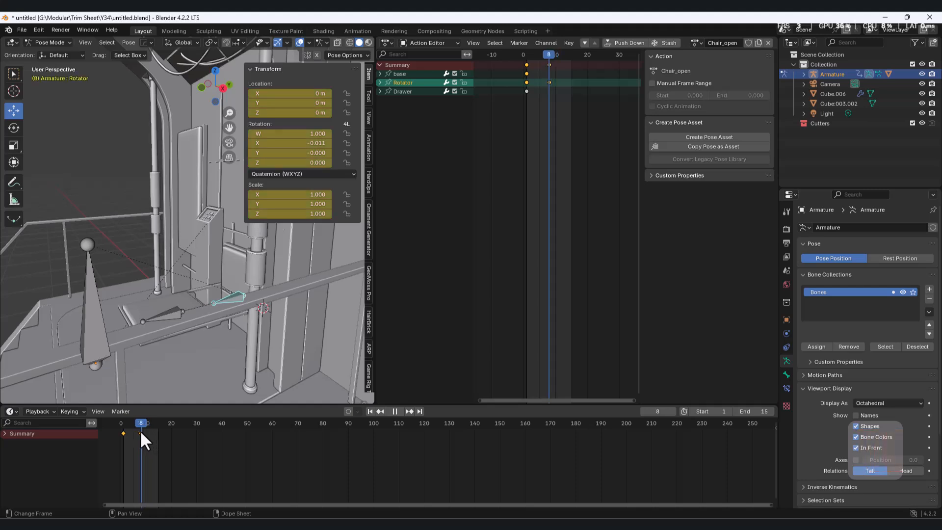
Select the Drawer bone and keyframe its current pose at frame 10.
left_click(403, 93)
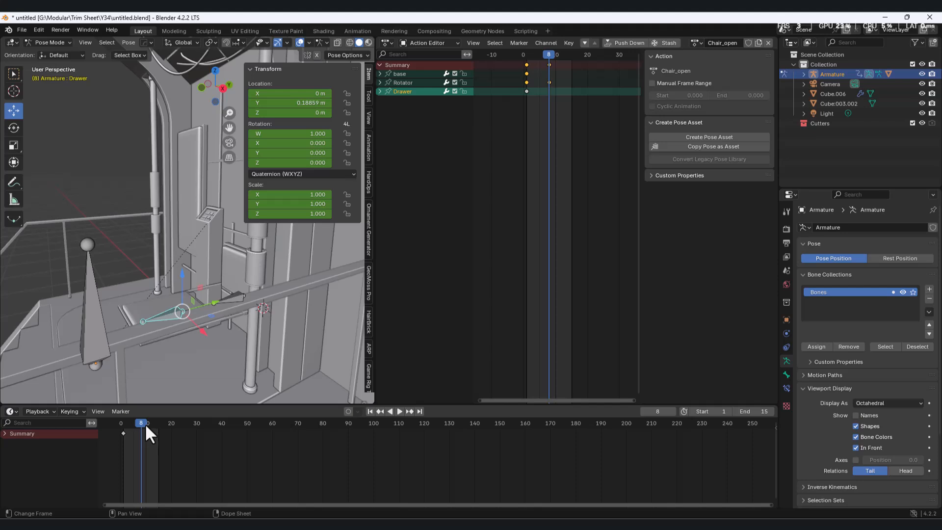
key("space")
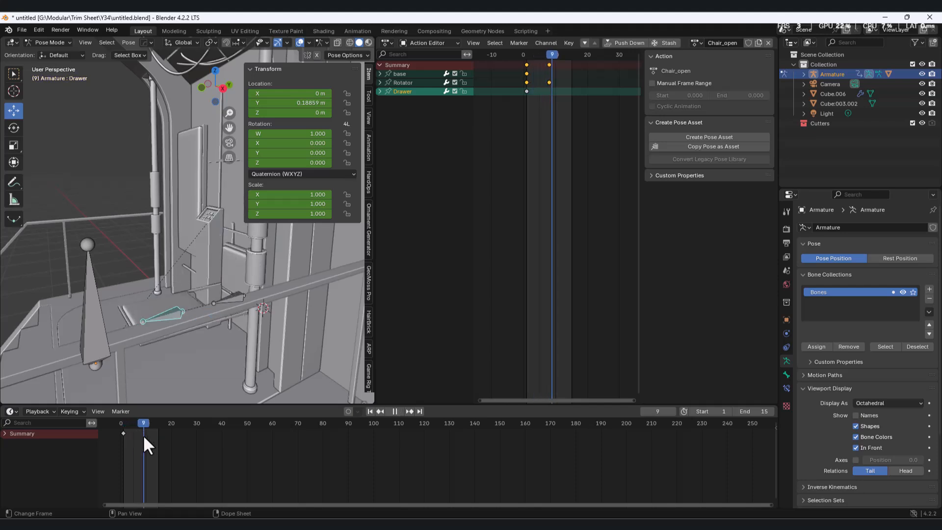
key("space")
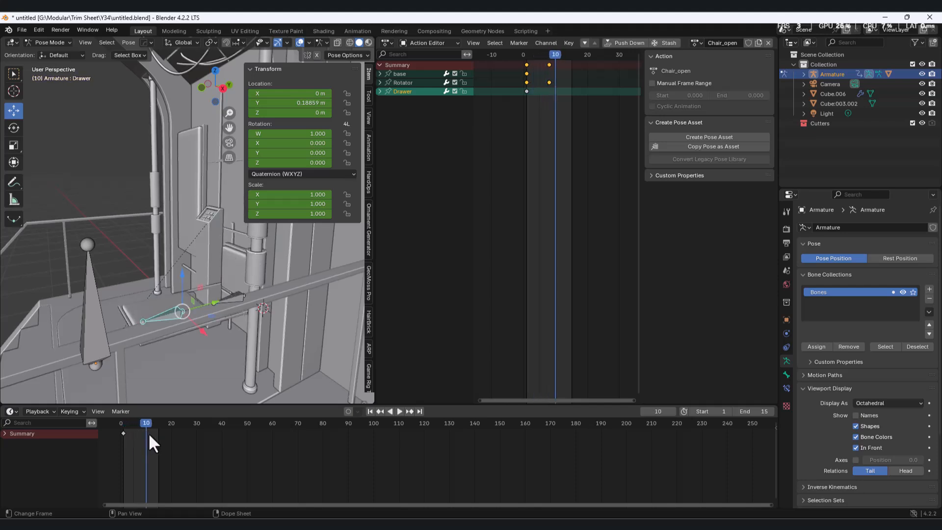
key("i")
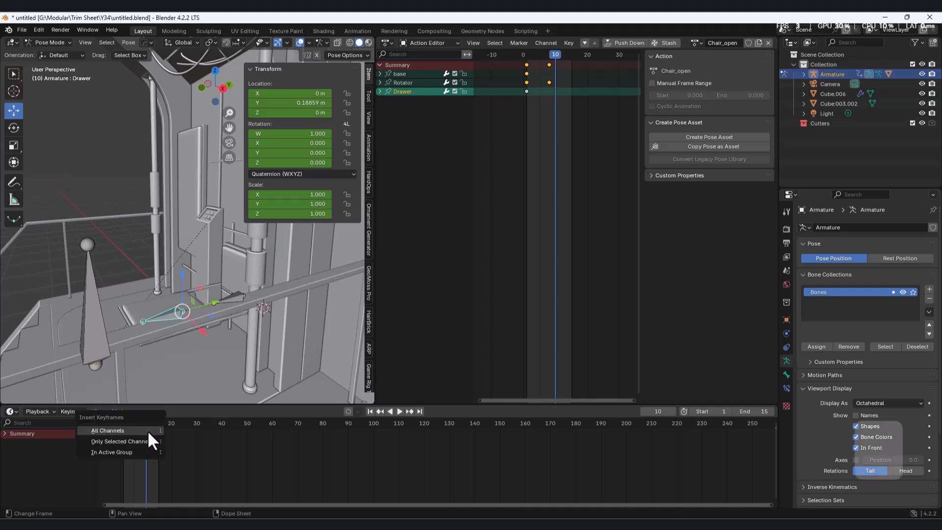
key("i")
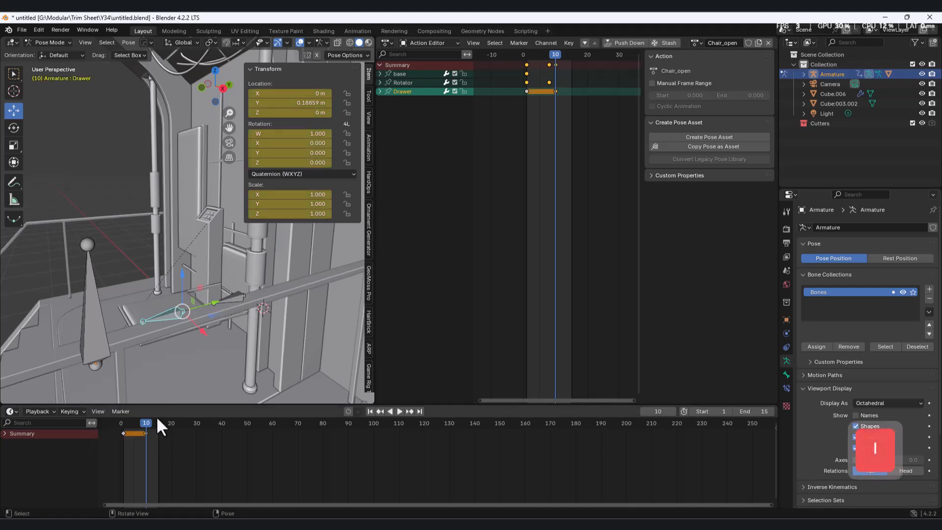
At frame 15, move the Drawer bone about 0.18 m along the global Y axis and insert a keyframe.
left_click_drag(146, 426, 158, 425)
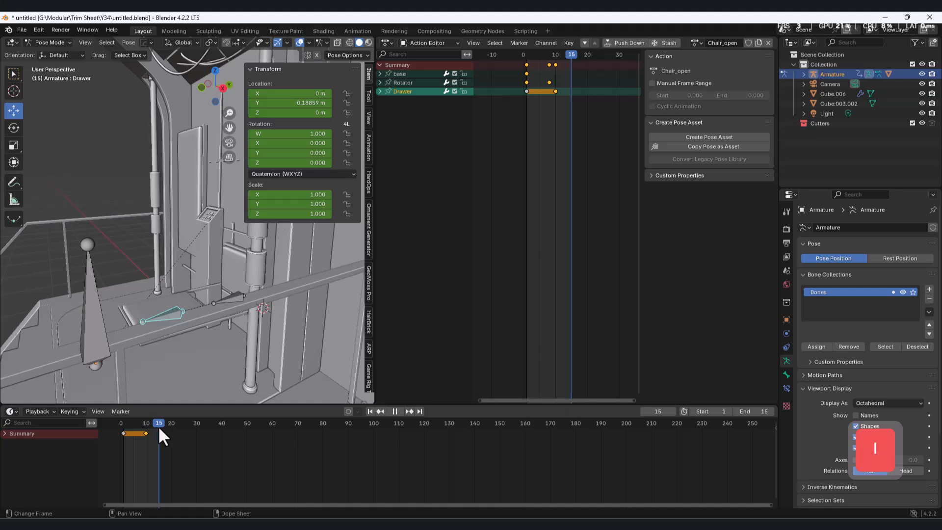
key("g")
key("y")
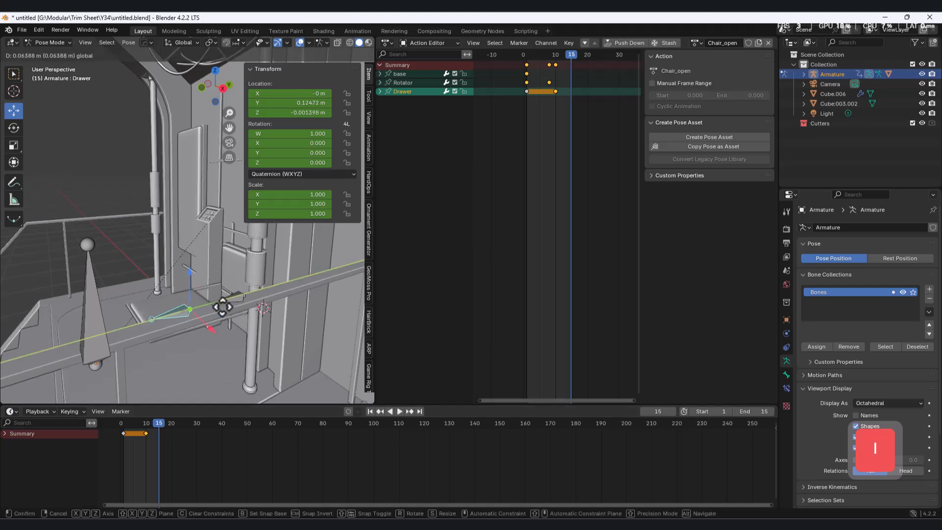
left_click(231, 305)
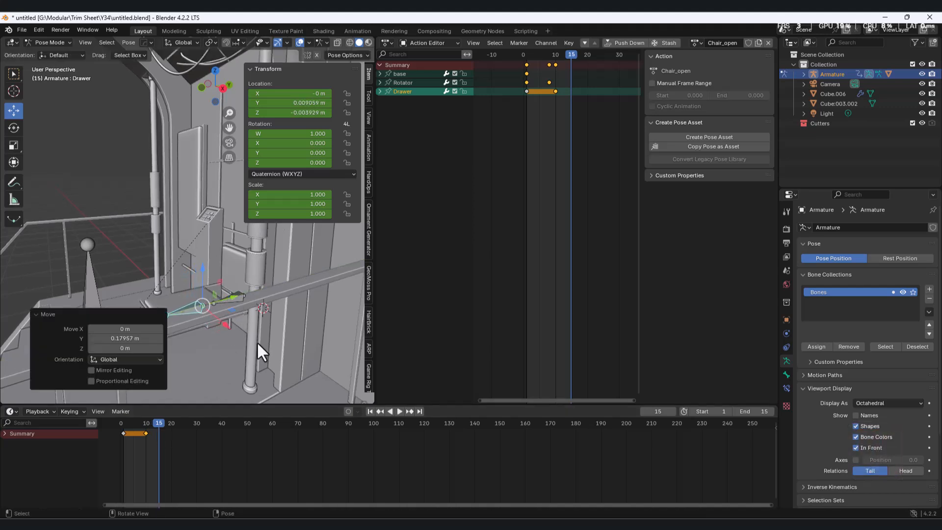
key("i")
Play back the seat-opening motion from frame 1 and give the Chair_open action a fake user.
key("space")
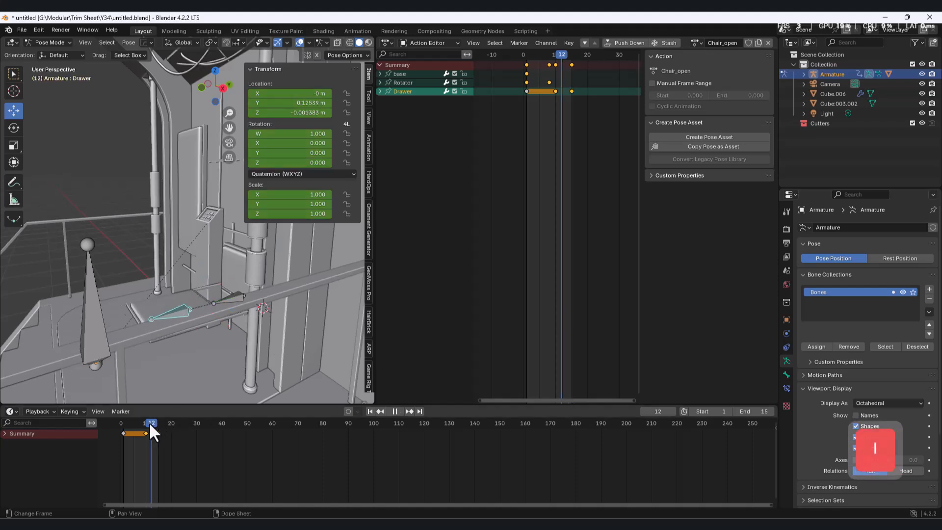
left_click(123, 427)
key("space")
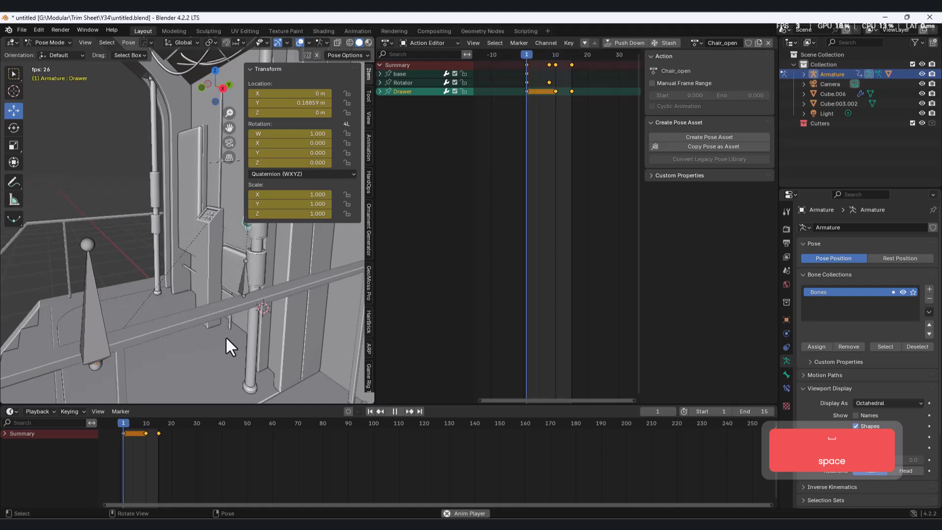
key("space")
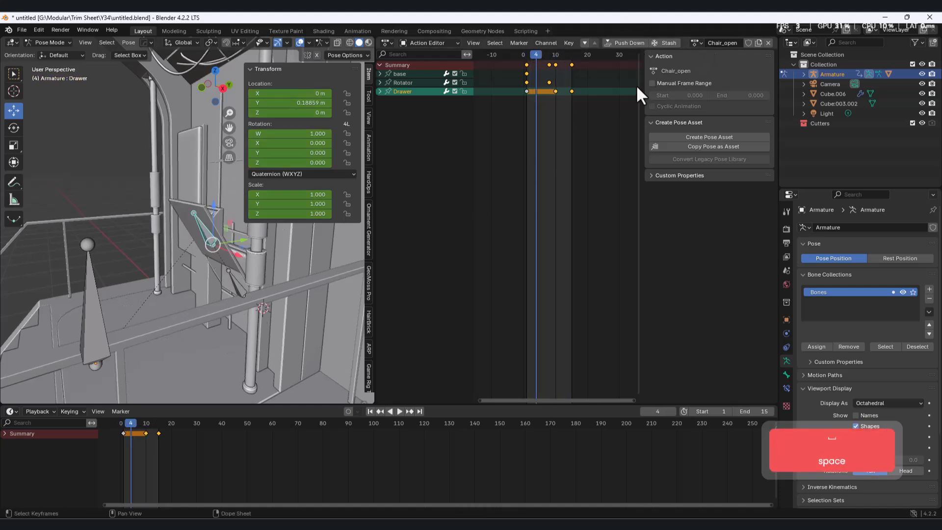
left_click(748, 42)
left_click(189, 324)
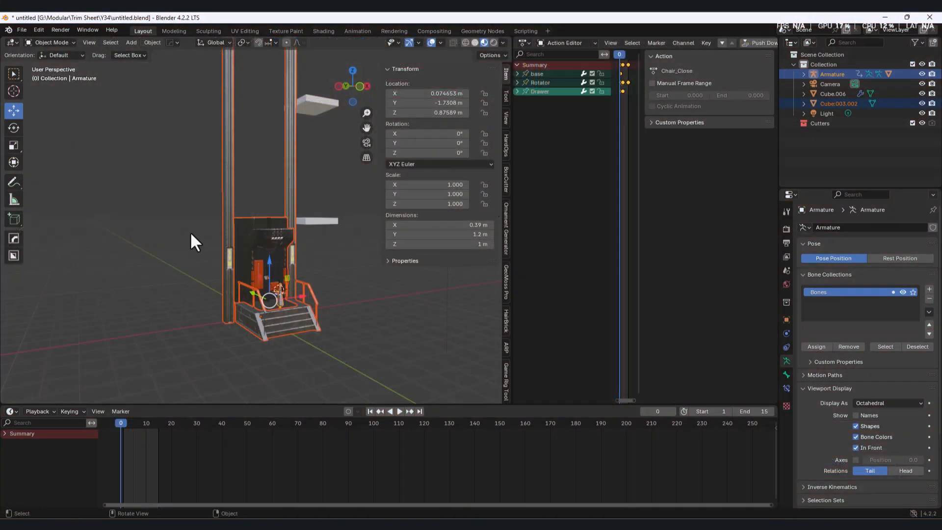
Start an FBX export of the elevator and create a folder named Export inside Y34.
left_click(19, 30)
mouse_move(72, 179)
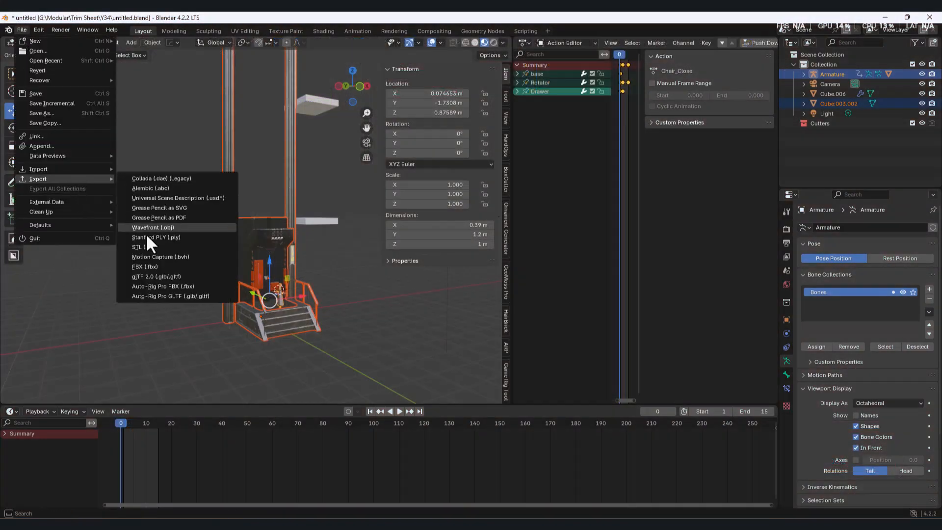
left_click(154, 267)
right_click(406, 309)
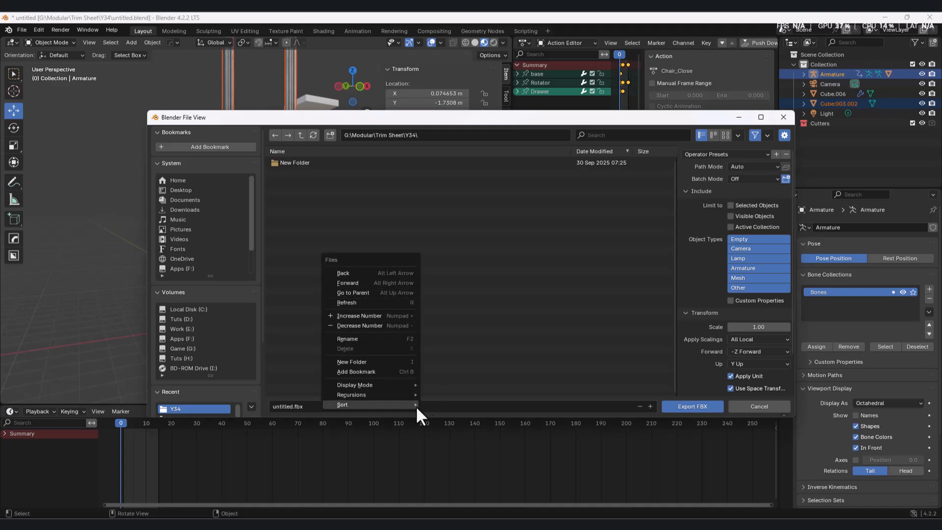
left_click(402, 362)
type("Ex")
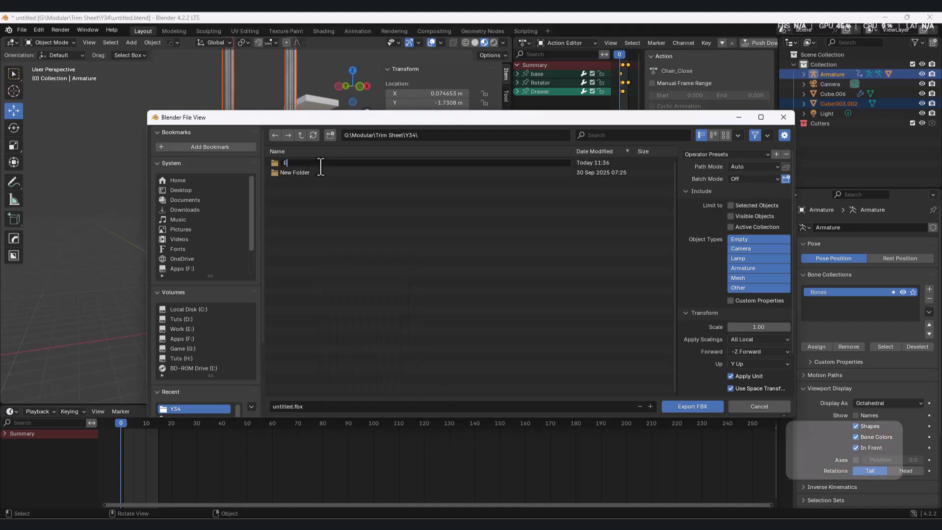
key("Return")
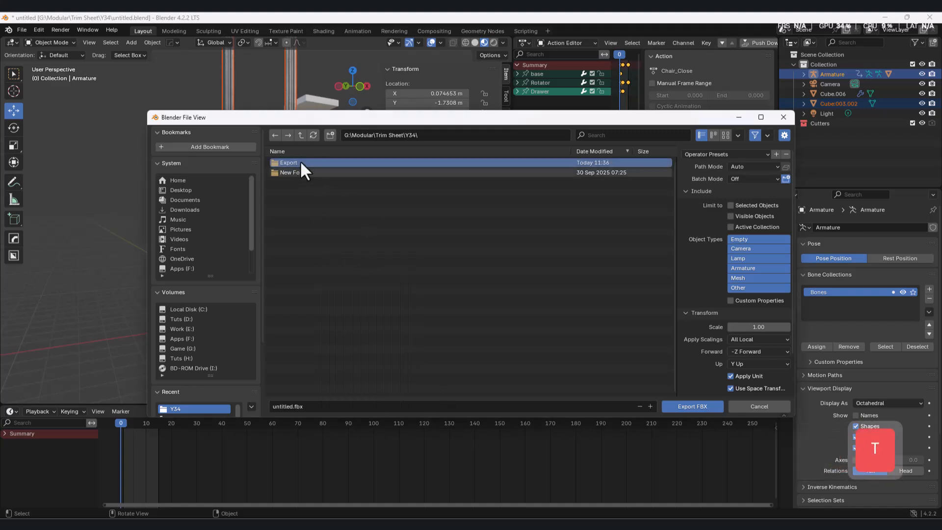
Set the Export folder as the destination and limit the FBX to selected objects of the Armature and Mesh types.
double_click(301, 162)
left_click(730, 205)
left_click(742, 268)
left_click(738, 278, "shift")
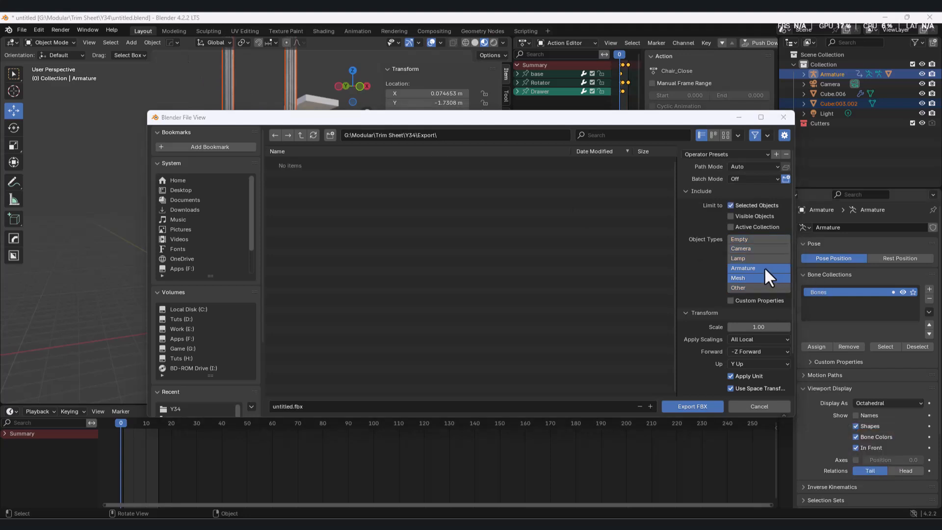
Review the FBX armature and geometry options, name the file EV01.fbx and export it.
scroll(757, 270, "down", 3)
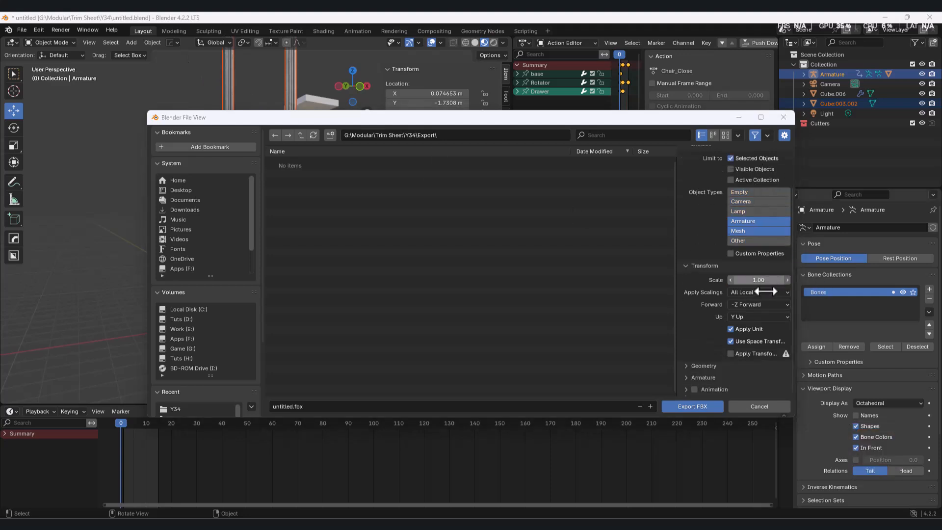
left_click(687, 377)
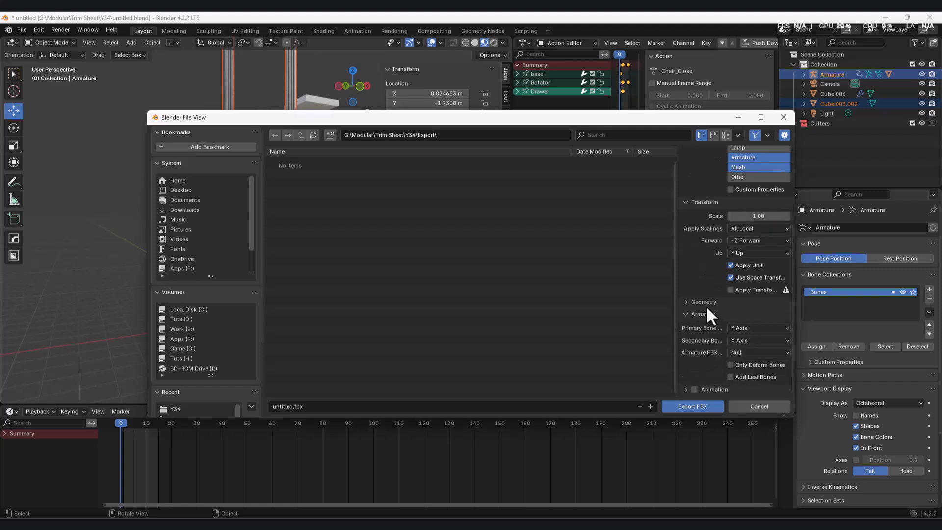
left_click(704, 302)
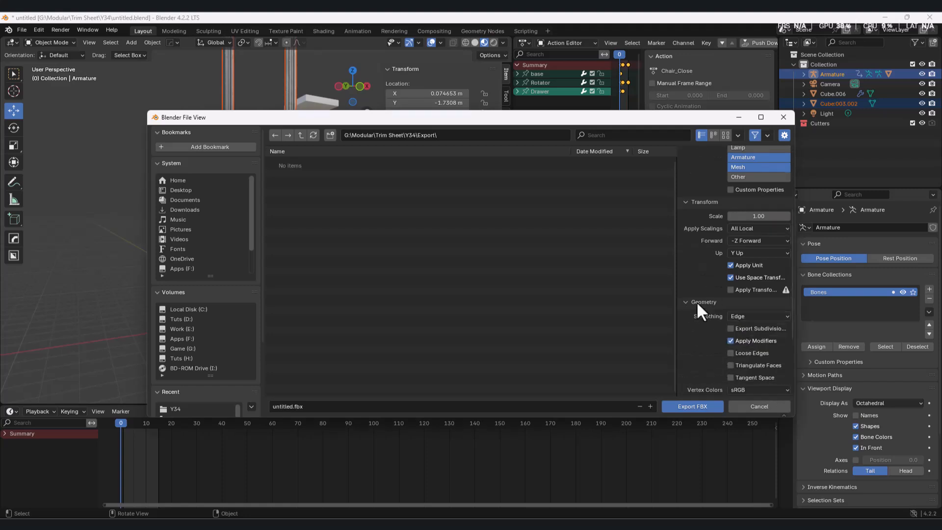
scroll(761, 282, "down", 4)
left_click(322, 406)
type("EV01")
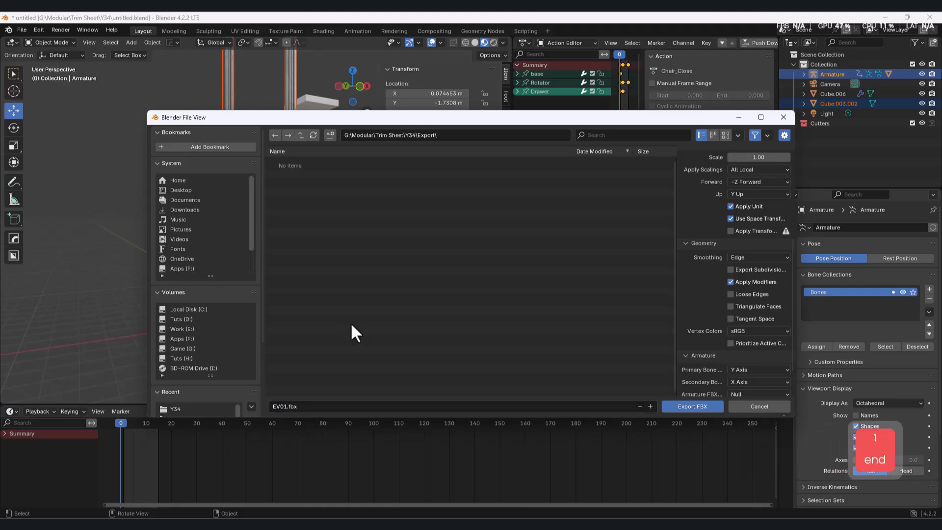
left_click(684, 406)
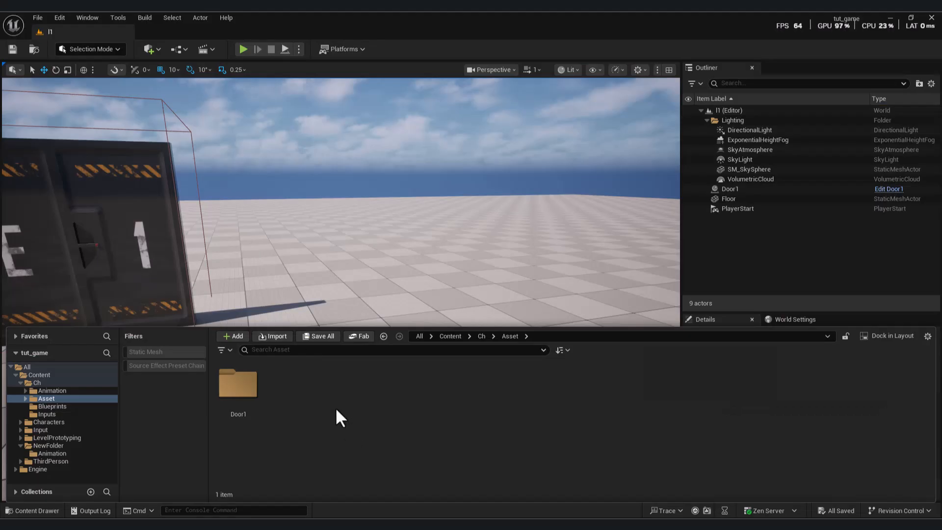
In Unreal Editor, create a folder named Ev01 inside the Ch/Asset folder and open it.
right_click(336, 407)
mouse_move(378, 435)
left_click(392, 199)
type("Ev01")
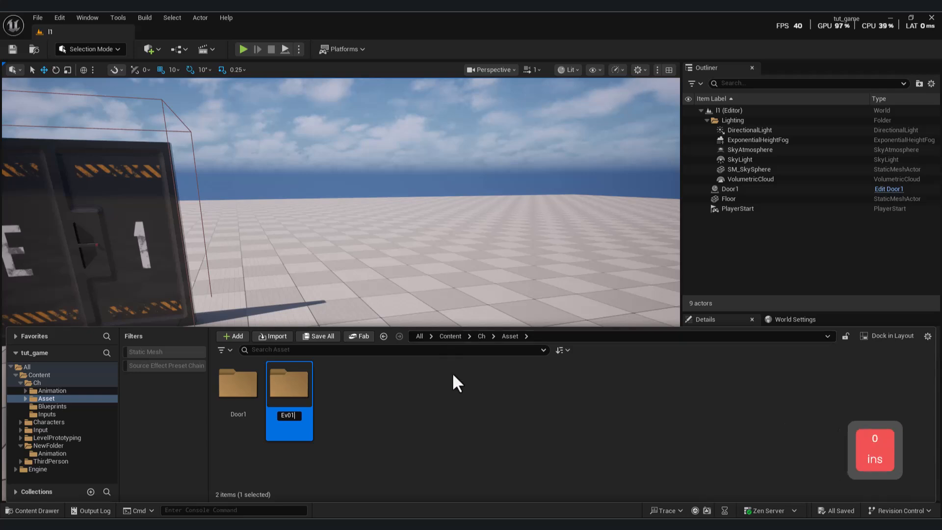
key("Return")
double_click(275, 385)
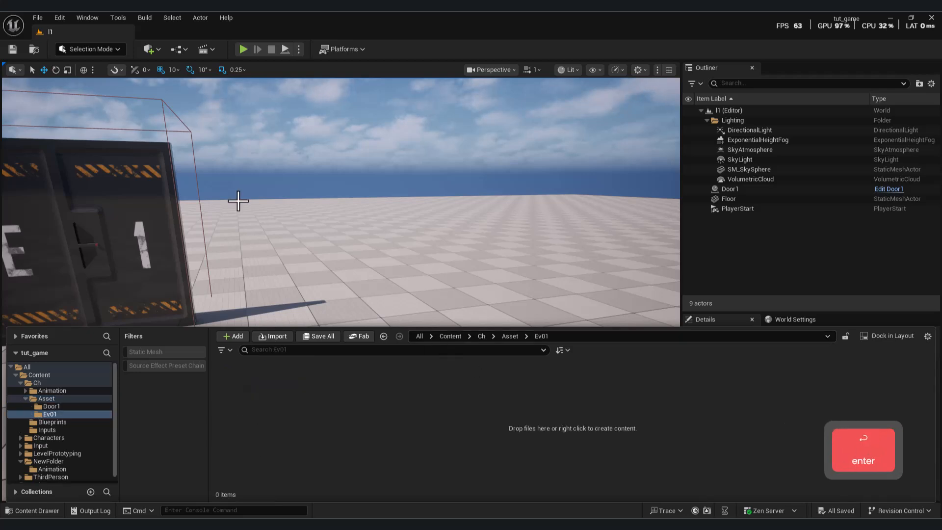
Import the exported EV01 model and the elevator texture maps into the Ev01 folder, accepting the asset override.
key("alt+Tab")
left_click_drag(625, 316, 297, 459)
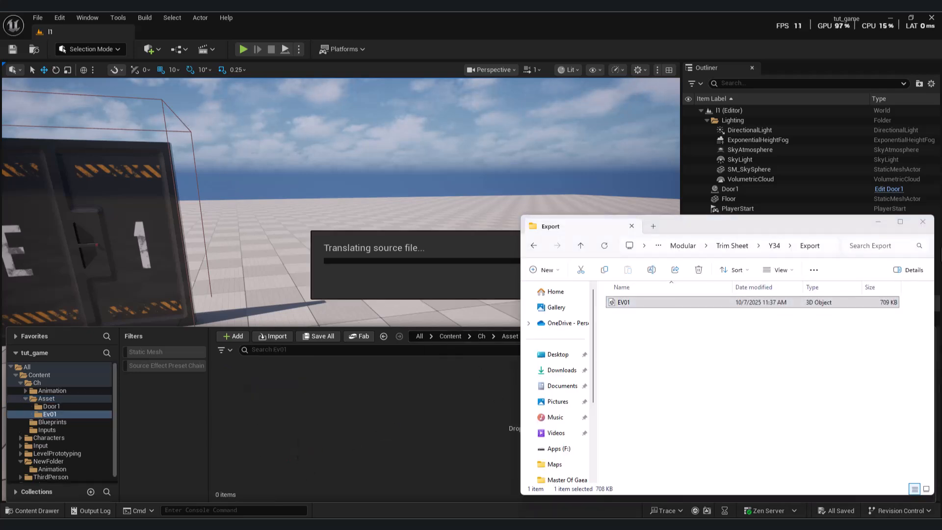
left_click(878, 222)
left_click(606, 448)
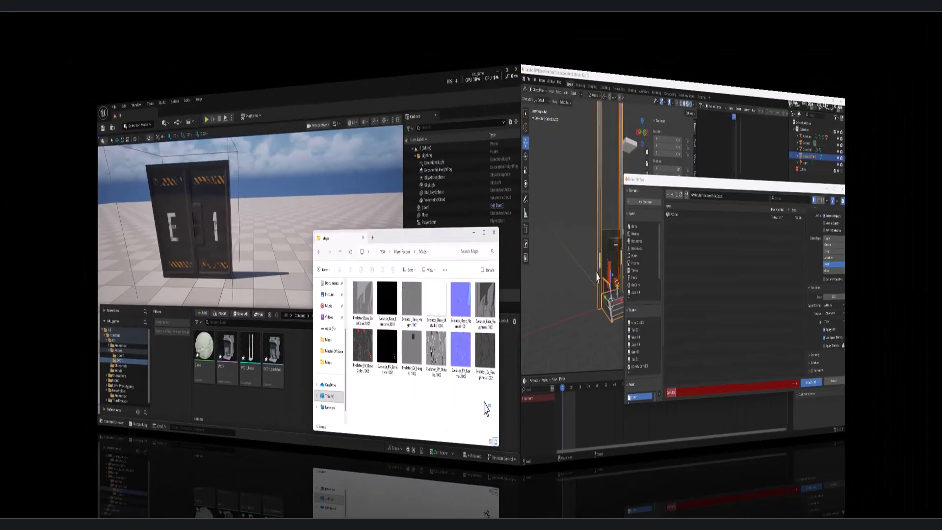
left_click_drag(875, 445, 442, 435)
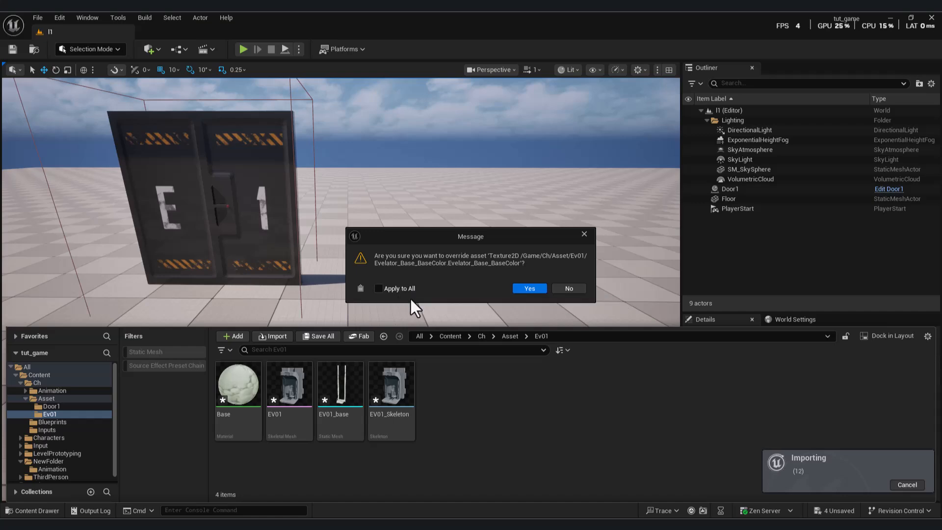
left_click(529, 288)
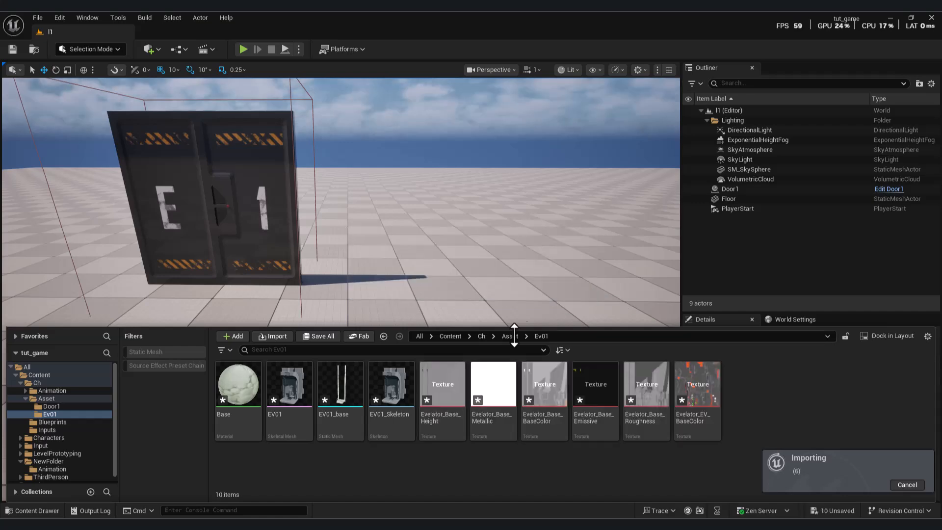
Open the imported Base material and delete the existing nodes from its graph.
double_click(250, 400)
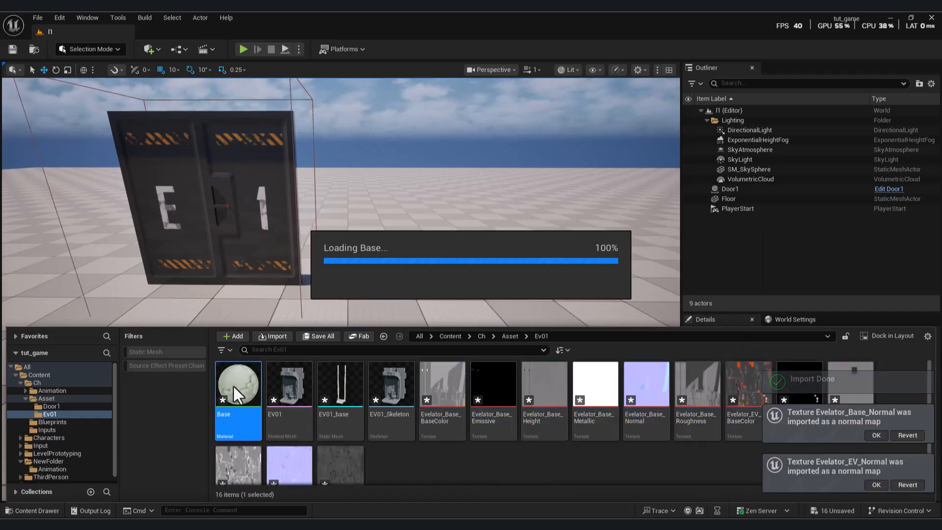
right_click_drag(466, 337, 481, 344)
key("ctrl+a")
key("Delete")
Connect the Evelator_Base_BaseColor texture to the Base material's Base Color and save the material.
left_click(32, 511)
left_click_drag(529, 166, 672, 72)
left_click_drag(619, 393, 611, 300)
right_click_drag(540, 189, 618, 210)
scroll(687, 211, "up", 3)
right_click_drag(687, 211, 632, 178)
left_click(51, 510)
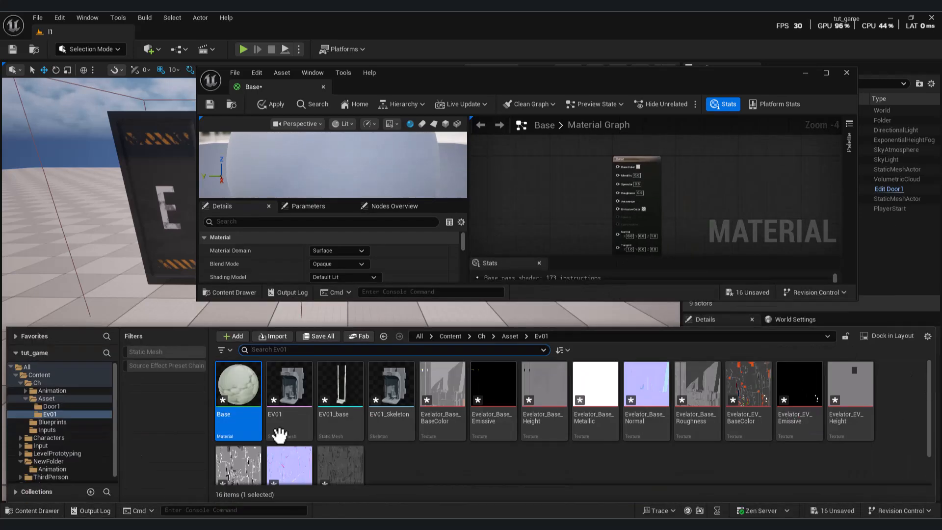
left_click_drag(442, 387, 689, 156)
scroll(547, 187, "up", 4)
left_click(210, 103)
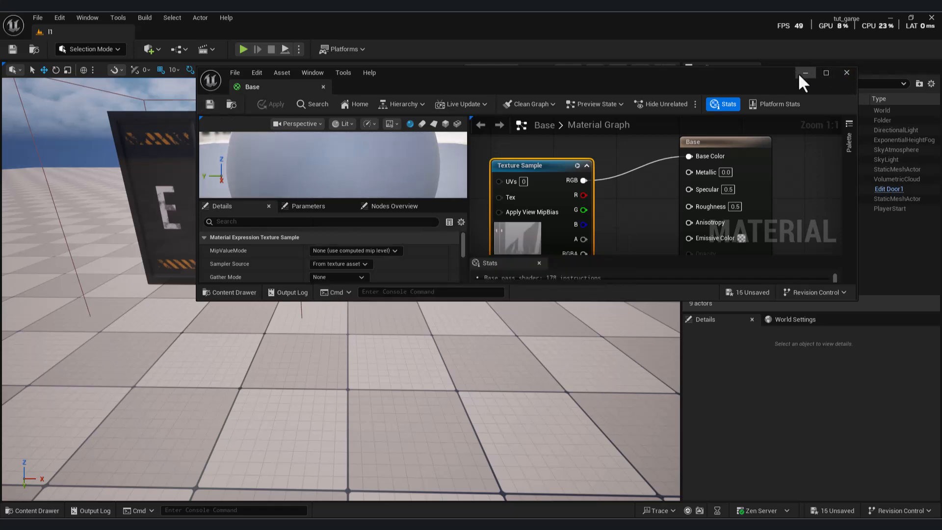
Open the EV01 skeletal mesh, enlarge its editor window and frame the elevator in the preview.
left_click(805, 73)
left_click(44, 510)
double_click(304, 393)
scroll(761, 245, "down", 3)
left_click_drag(858, 302, 869, 391)
scroll(832, 334, "up", 3)
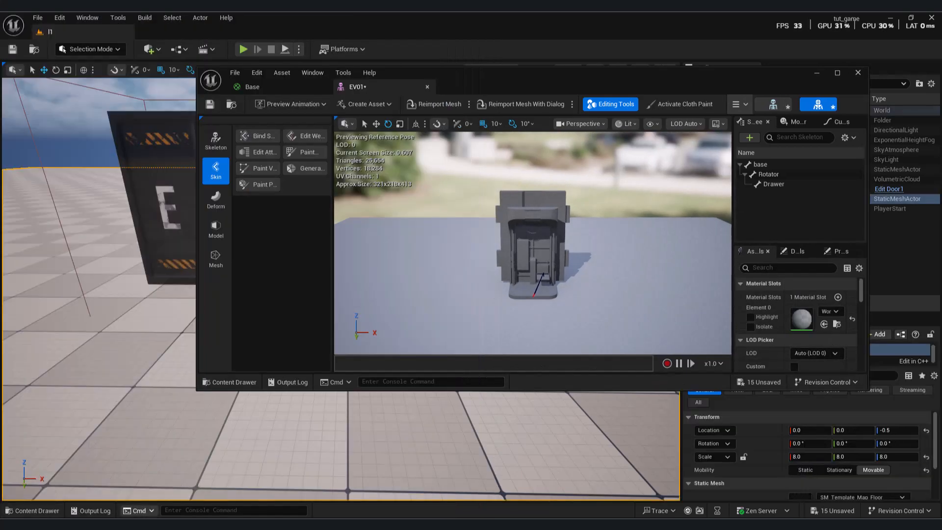
Create a new material named EV_01 in the Ev01 folder.
left_click(44, 510)
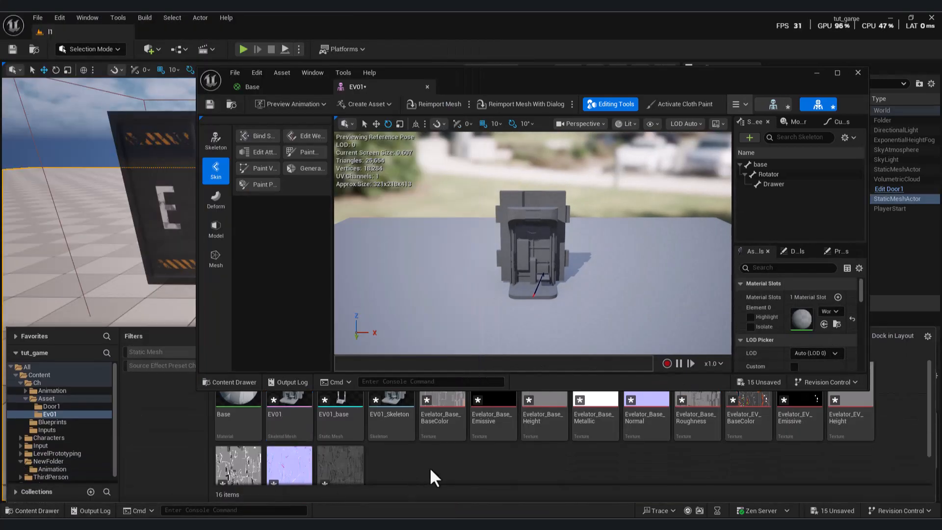
right_click(428, 467)
left_click(482, 222)
type("E")
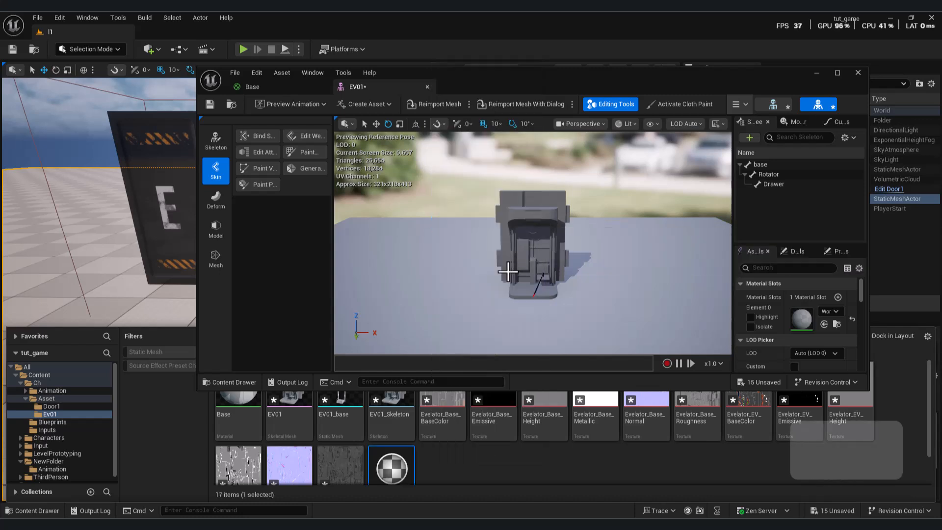
type("V01")
key("Return")
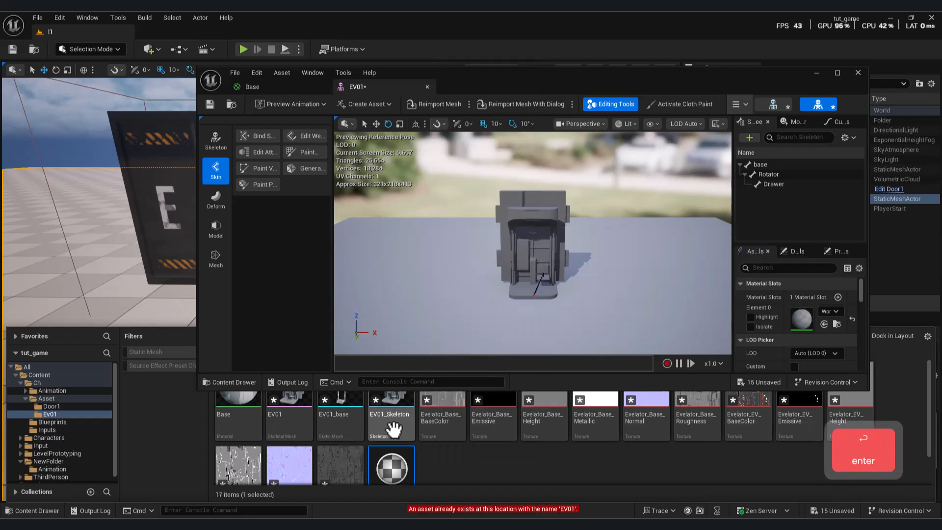
scroll(432, 467, "down", 1)
key("BackSpace")
key("BackSpace")
type("_")
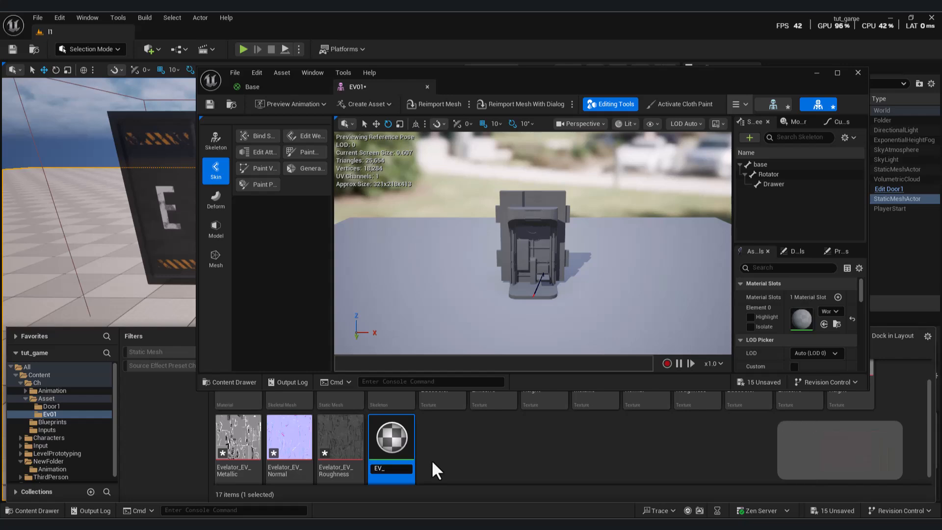
type("01")
key("Return")
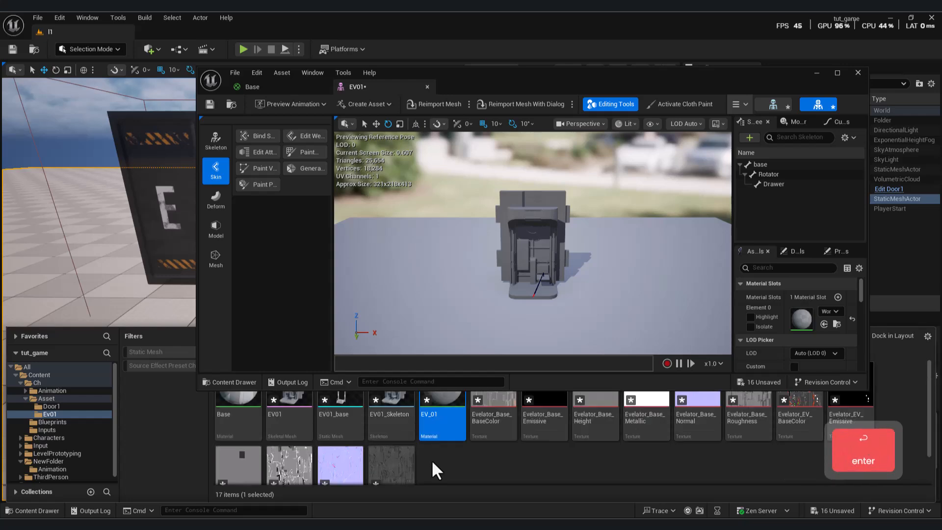
Open the EV_01 material, connect the Evelator_EV_BaseColor texture to its Base Color and save it.
double_click(450, 405)
left_click(32, 511)
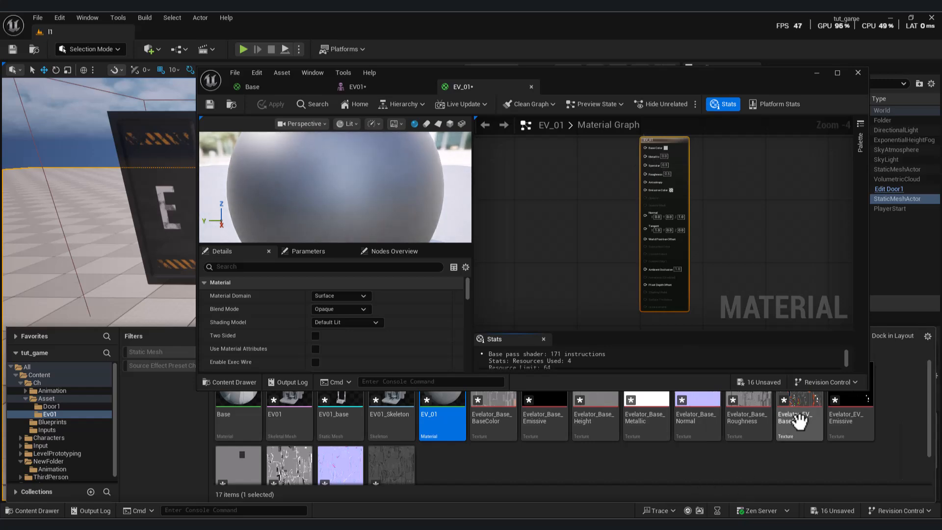
left_click_drag(801, 412, 553, 151)
scroll(595, 166, "up", 3)
right_click_drag(595, 165, 565, 231)
left_click_drag(568, 230, 646, 204)
left_click(816, 72)
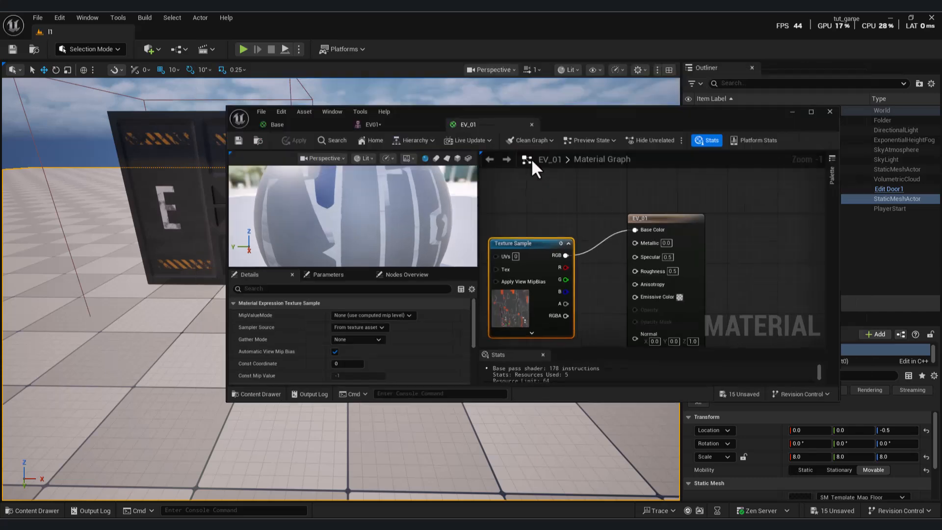
Assign the EV_01 material to the material slot of the EV01 skeletal mesh.
left_click(32, 510)
double_click(294, 392)
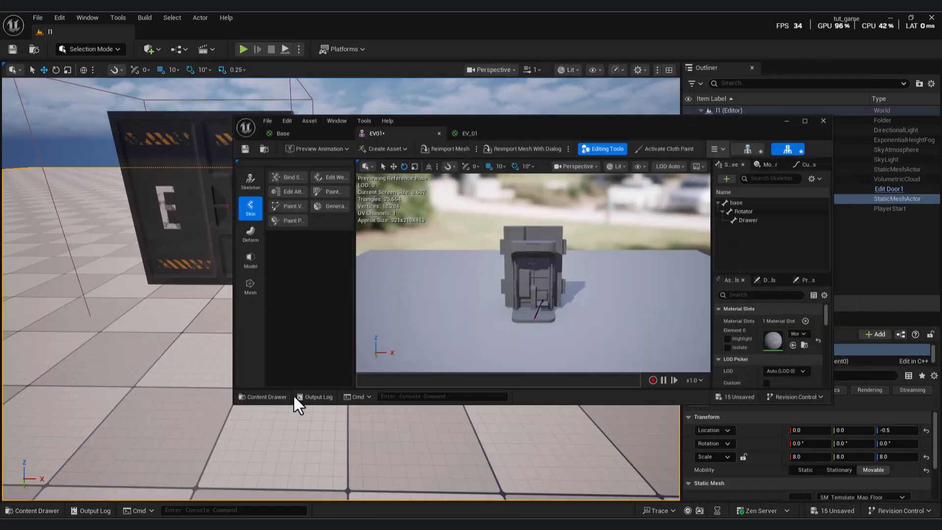
left_click(47, 512)
left_click_drag(442, 415, 825, 325)
Assign the Base material to the EV01_base static mesh and minimize the asset editor window.
left_click(47, 512)
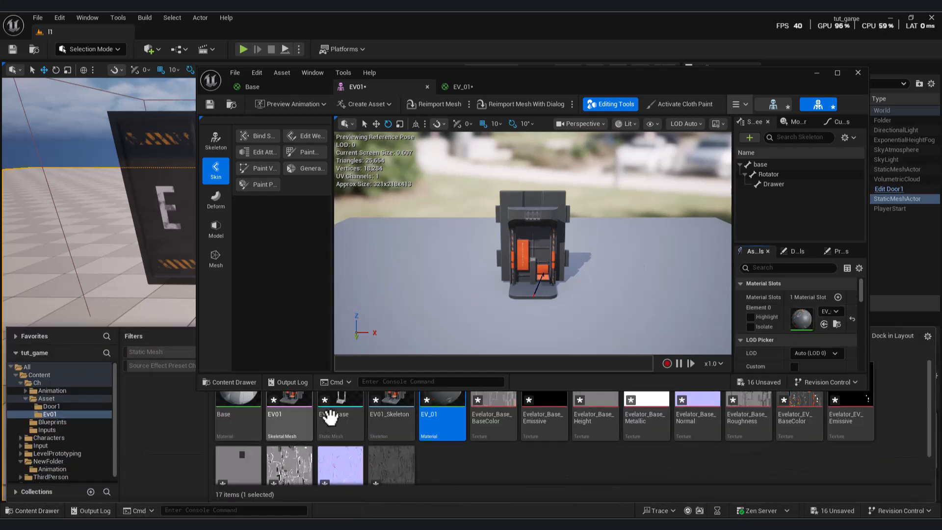
double_click(343, 408)
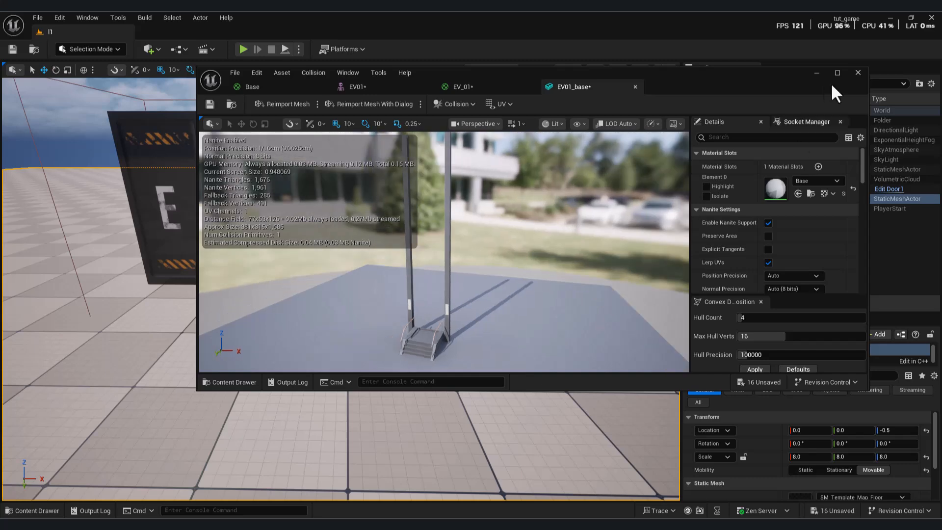
left_click(816, 72)
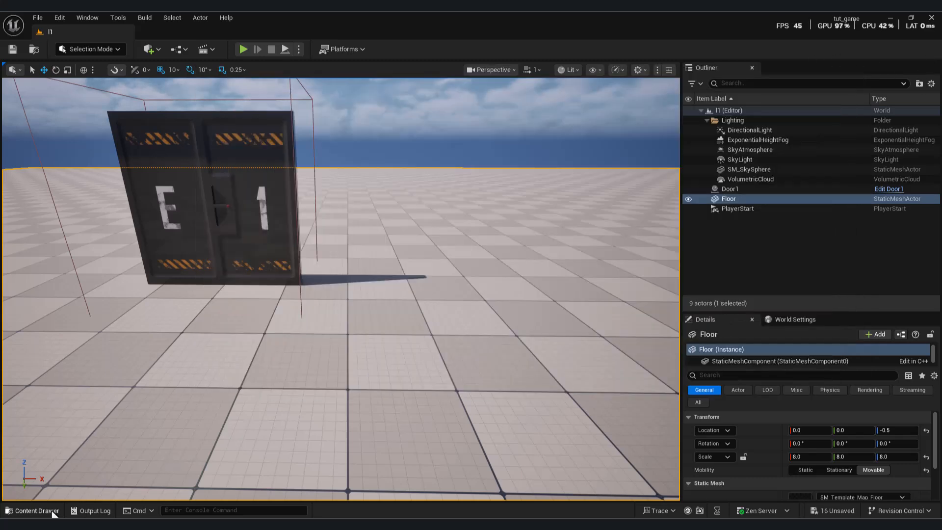
Place the EV01 skeletal mesh and the EV01_base static mesh together in the level beside the door, and save.
left_click(48, 510)
left_click(282, 389, "ctrl")
left_click_drag(354, 400, 518, 267)
key("ctrl+s")
key("s")
key("d")
right_click_drag(589, 221, 638, 294)
key("a")
key("d")
key("w")
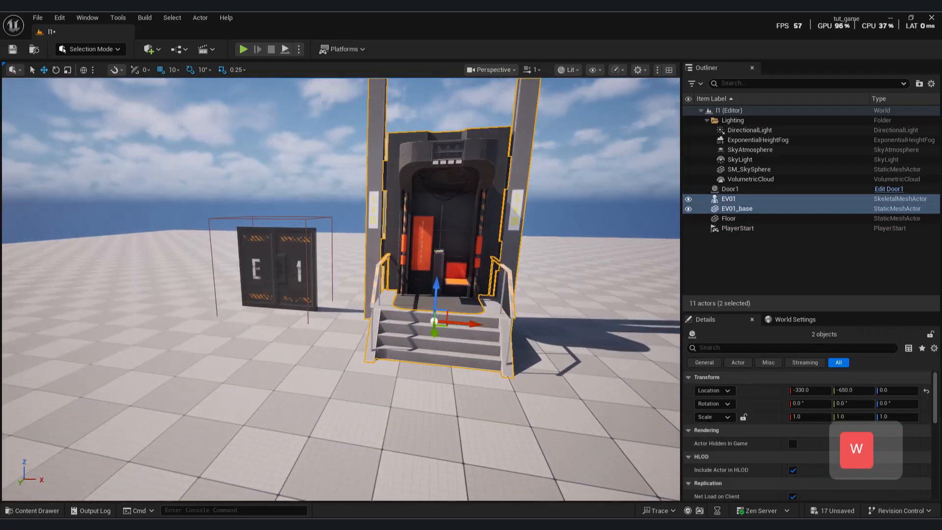
key("d")
key("s")
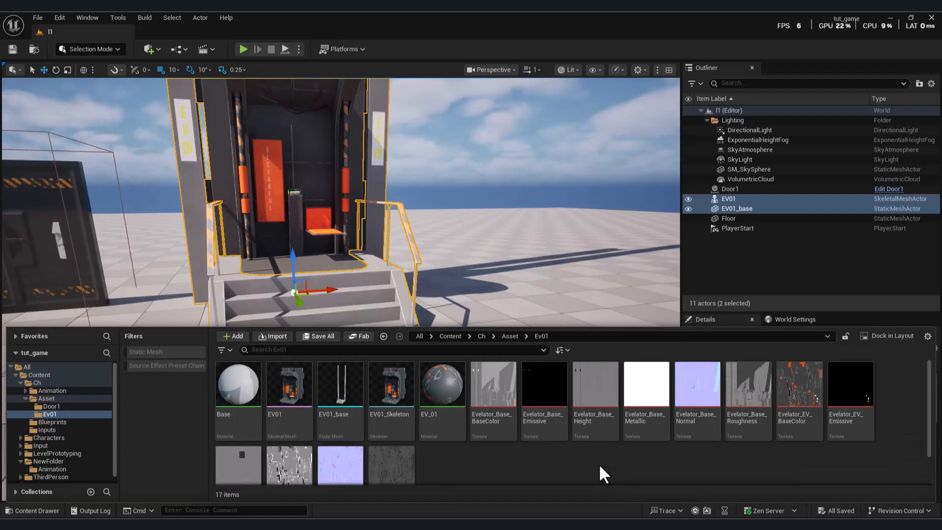
Create an Actor Blueprint class named EV_01_BP in the Ev01 folder.
right_click(599, 464)
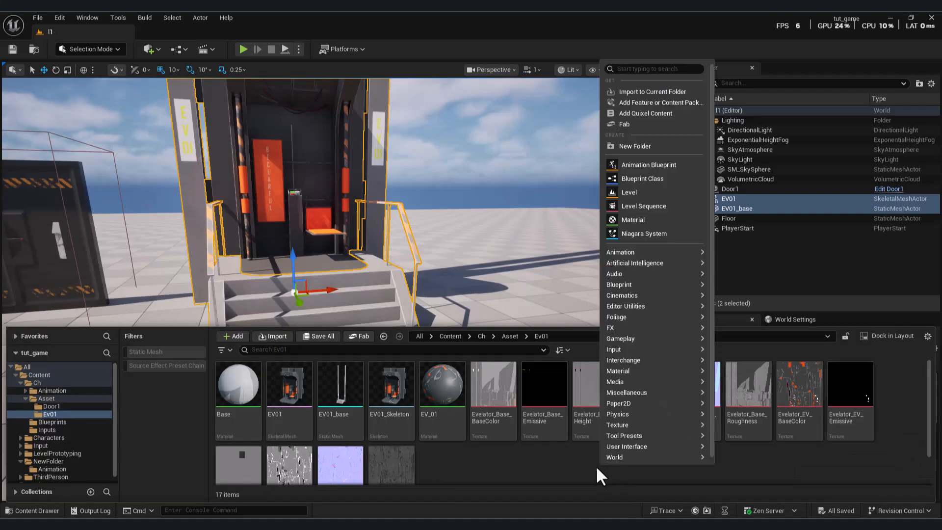
left_click(647, 178)
left_click(349, 198)
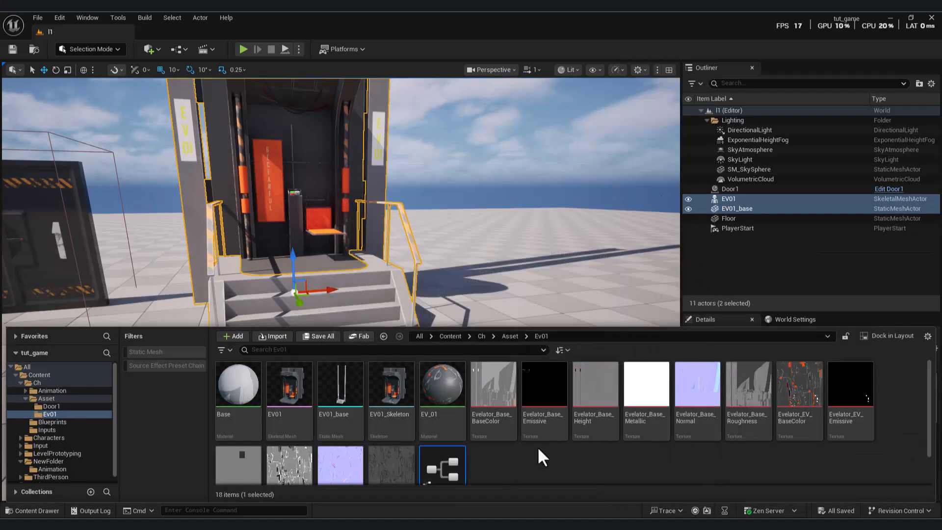
type("EV01")
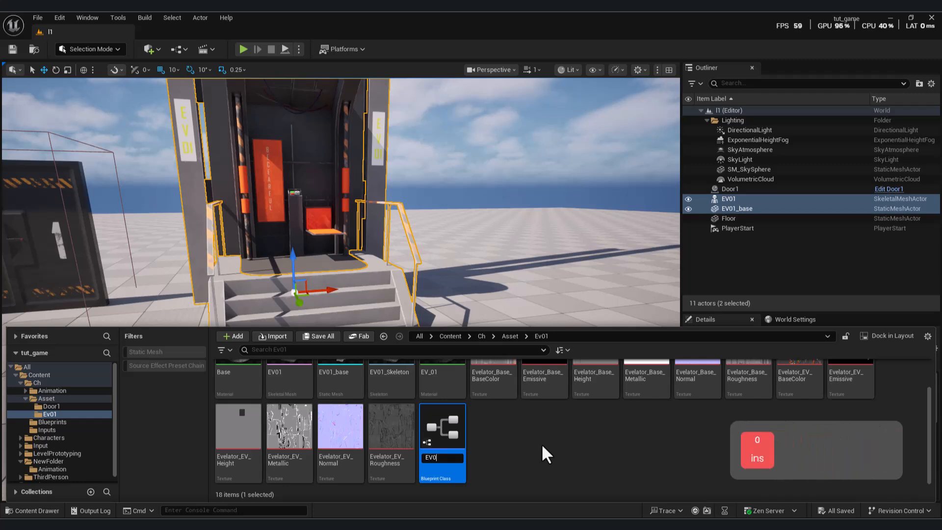
key("Return")
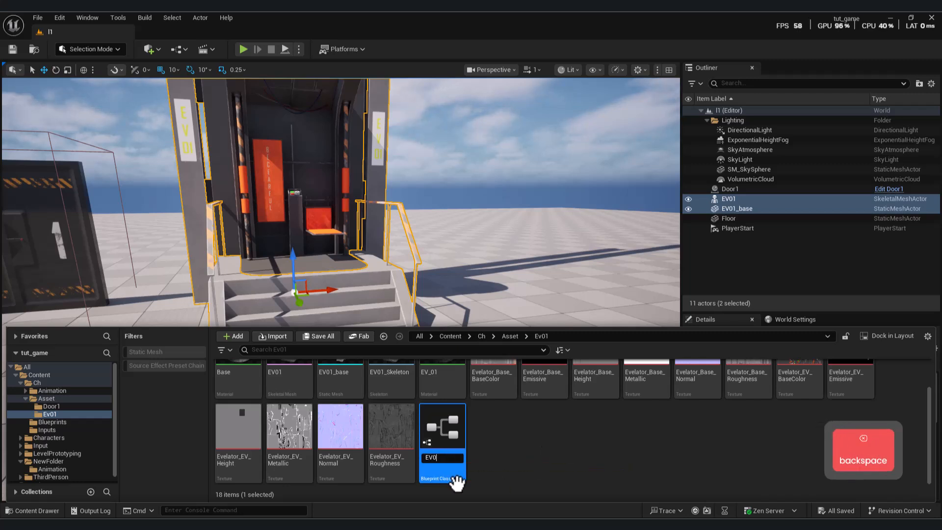
key("BackSpace")
type("_01")
key("Return")
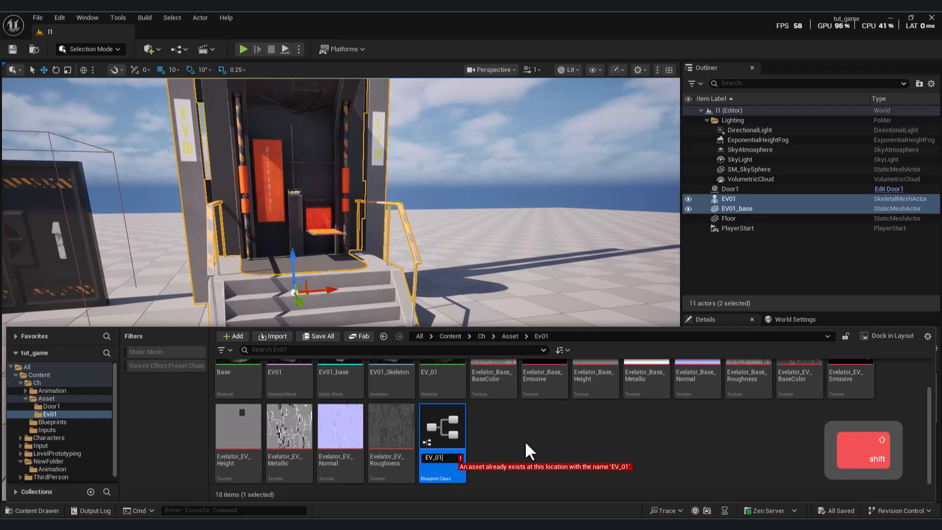
type("_")
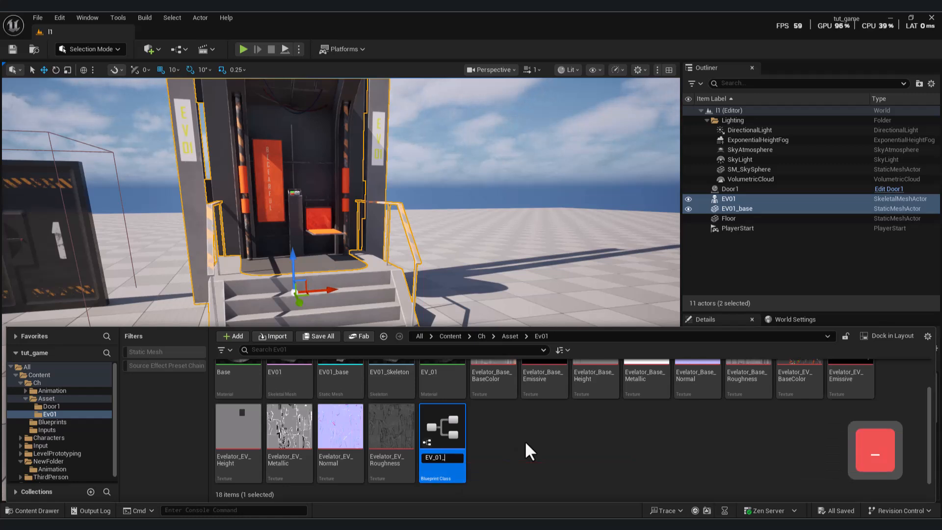
type("BP")
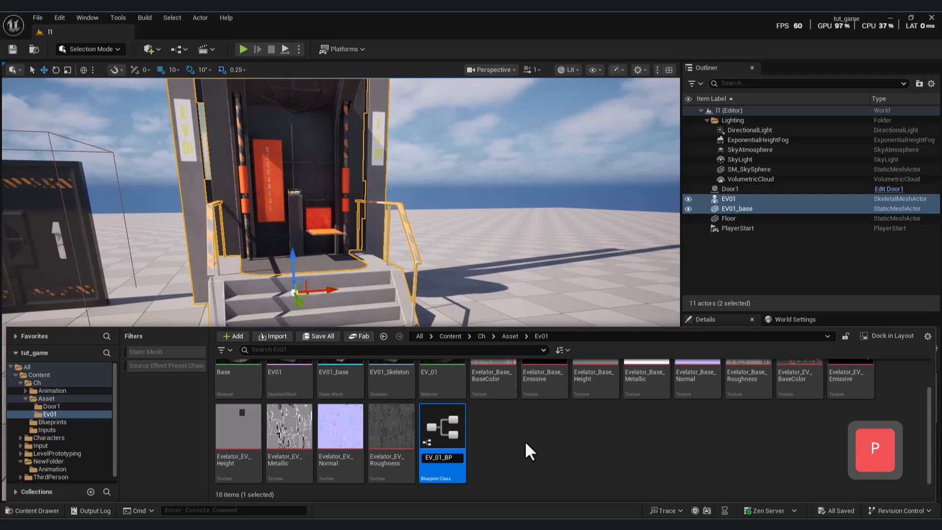
key("Return")
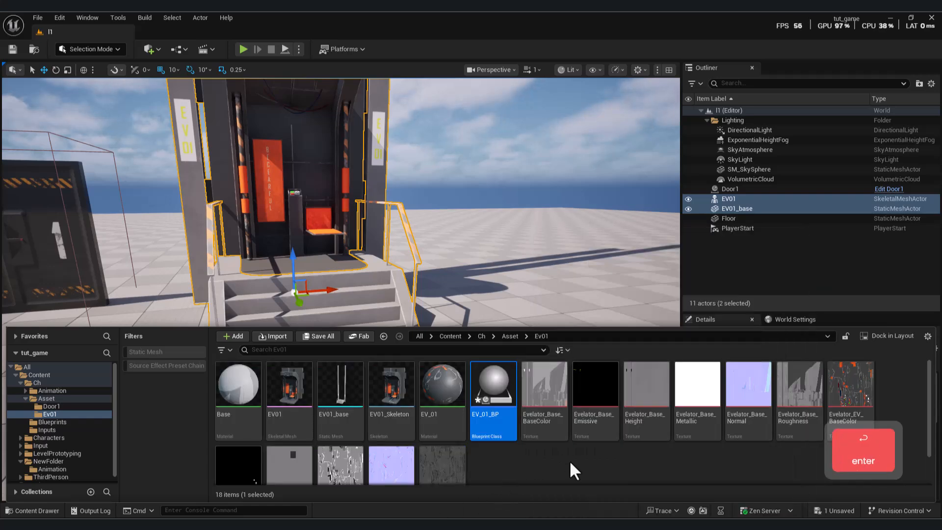
Open EV_01_BP, add the EV01 skeletal mesh as a component under the scene root, then compile and save.
double_click(490, 401)
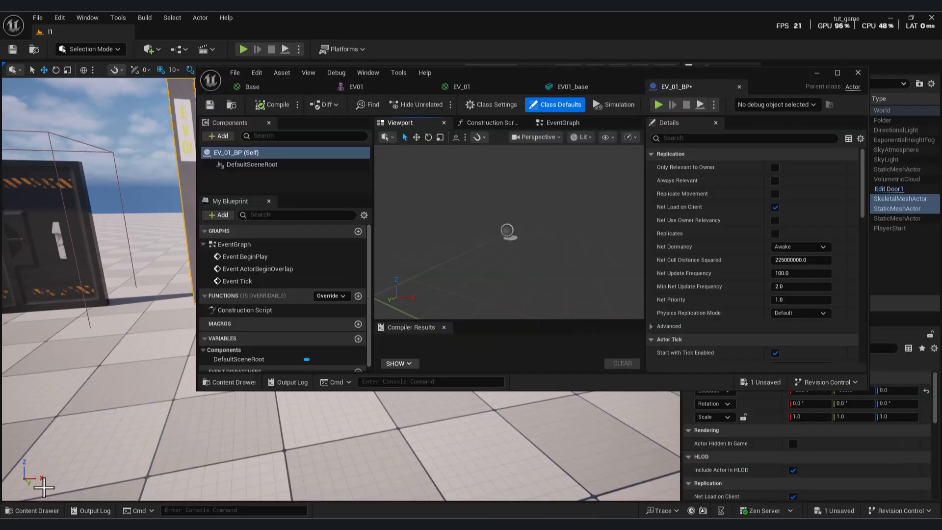
left_click(35, 510)
left_click_drag(609, 85, 556, 61)
left_click_drag(289, 409, 204, 153)
right_click_drag(472, 199, 559, 187)
key("s")
key("q")
key("e")
key("w")
key("s")
key("a")
key("s")
key("a")
key("w")
key("e")
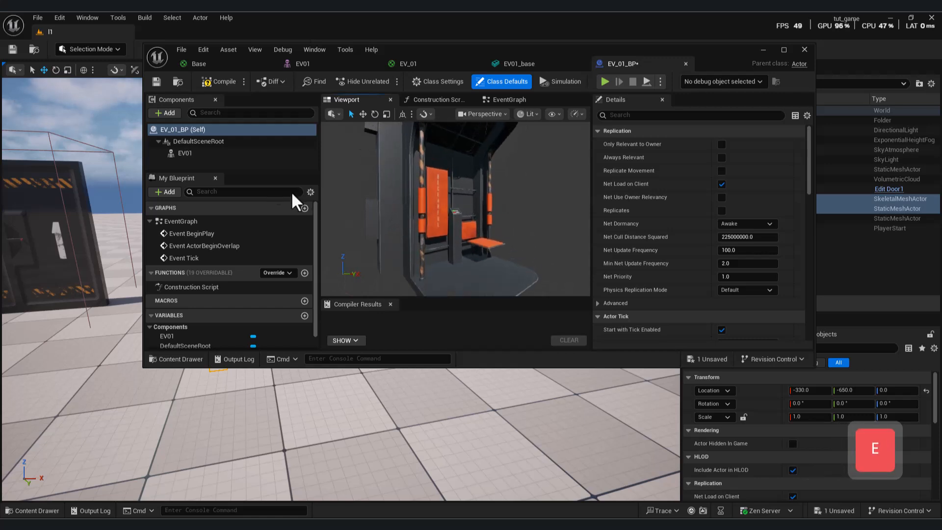
left_click(219, 81)
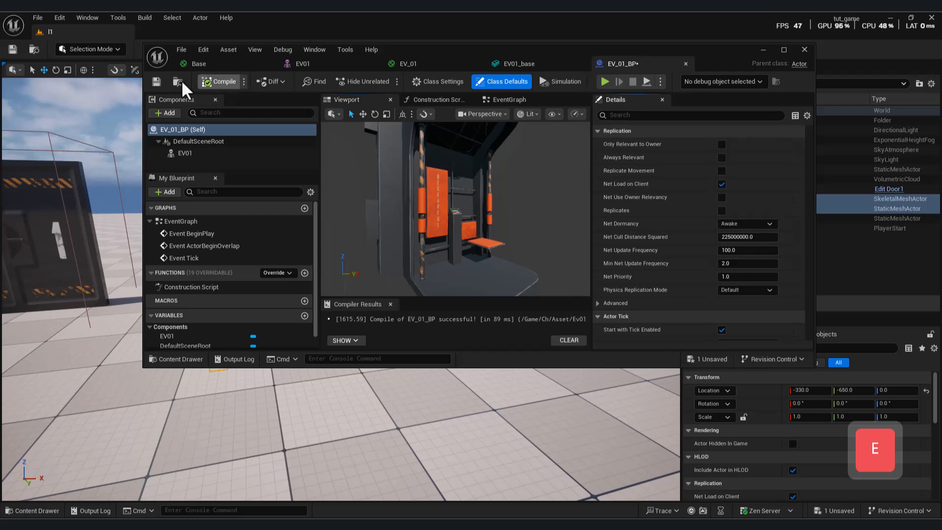
left_click(157, 82)
Add a Box Collision component to EV_01_BP and raise it to a Z location of 140.
left_click(167, 113)
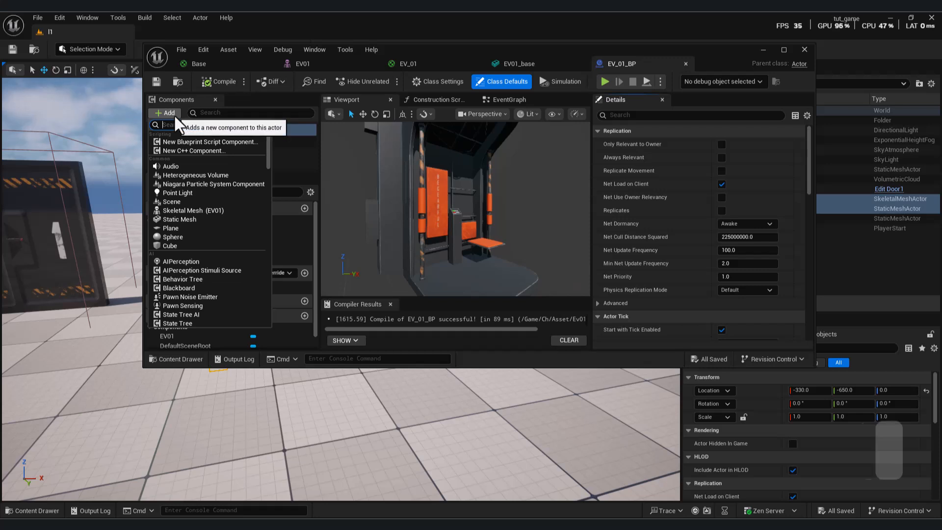
type("box")
left_click(199, 142)
right_click_drag(495, 266, 508, 282)
key("s")
key("w")
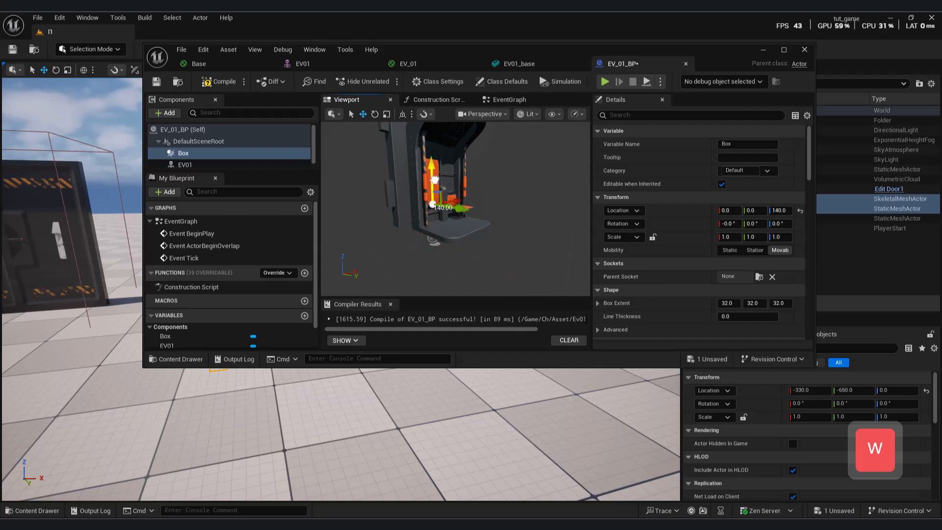
Move the collision box to Y 100 and Z 180, and scale it to 0.34 in X and 0.735 in Y.
key("w")
right_click_drag(487, 222, 442, 246)
key("e")
key("s")
key("a")
key("s")
key("w")
key("d")
key("s")
key("a")
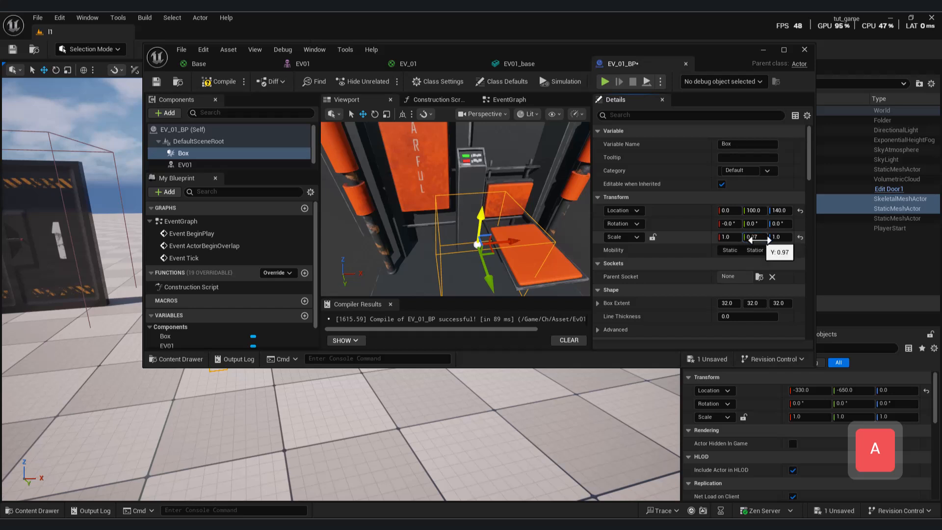
left_click_drag(755, 237, 715, 238)
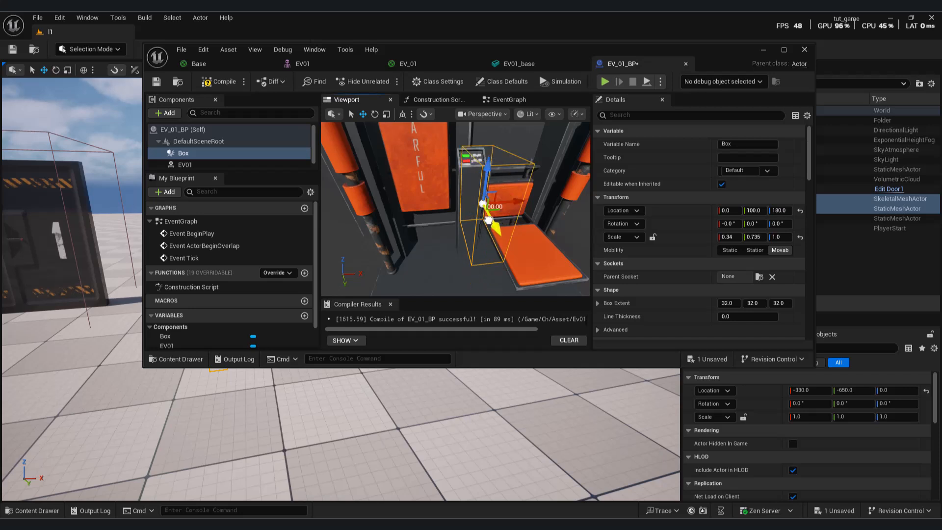
Shift the collision box along Y to 70 so it surrounds the elevator's control panel.
right_click_drag(476, 205, 527, 239)
key("w")
key("s")
key("d")
key("w")
key("d")
key("w")
key("a")
key("d")
key("s")
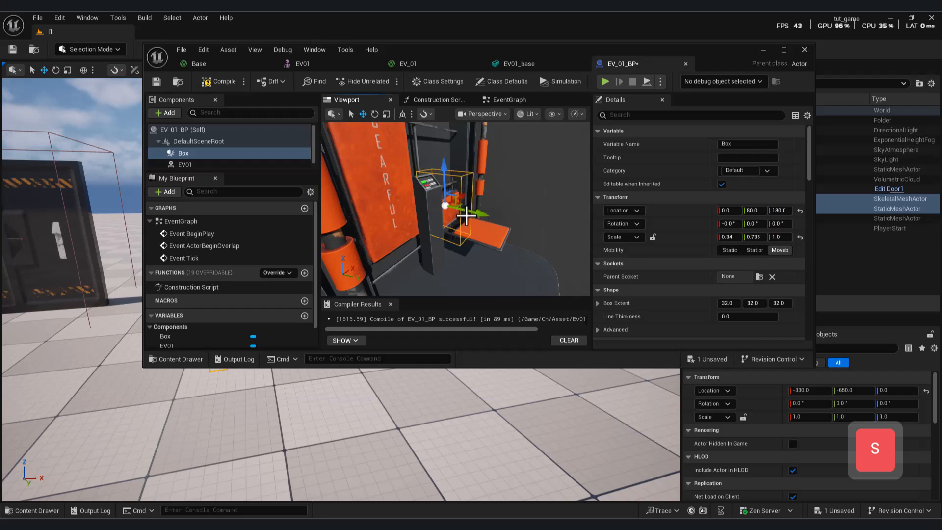
key("d")
right_click_drag(463, 212, 486, 215)
key("w")
key("a")
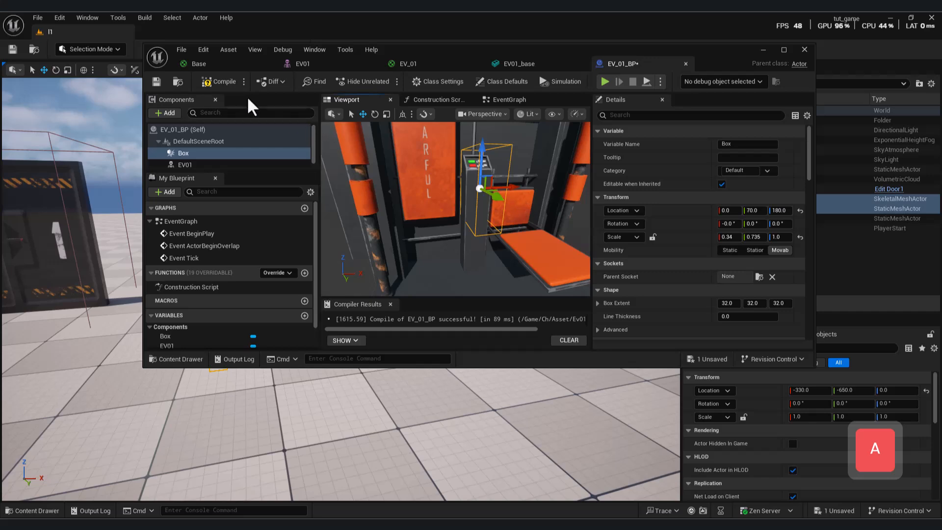
Compile the blueprint, maximize its editor and make the Box component a child of EV01.
left_click(217, 82)
double_click(184, 57)
left_click_drag(40, 121, 44, 135)
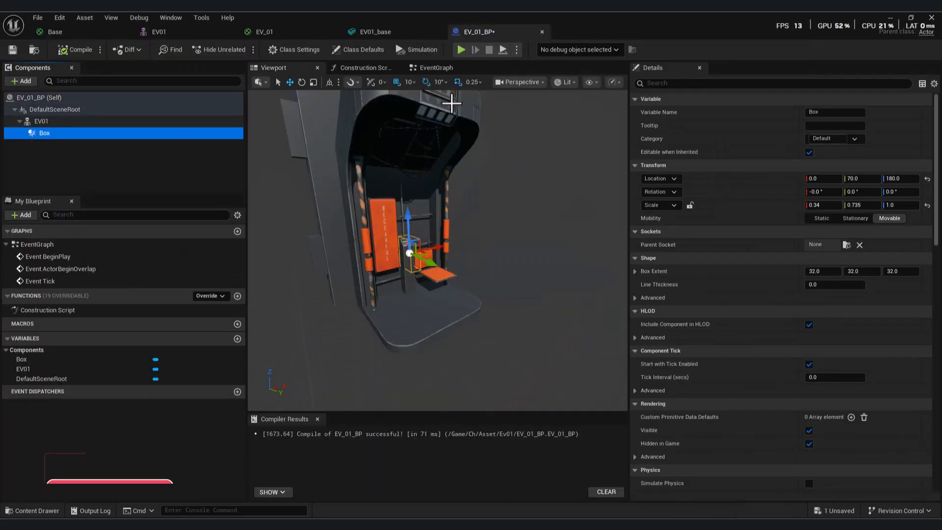
Delete all default event nodes from the EV_01_BP event graph.
left_click(436, 68)
left_click_drag(493, 348, 405, 155)
key("Delete")
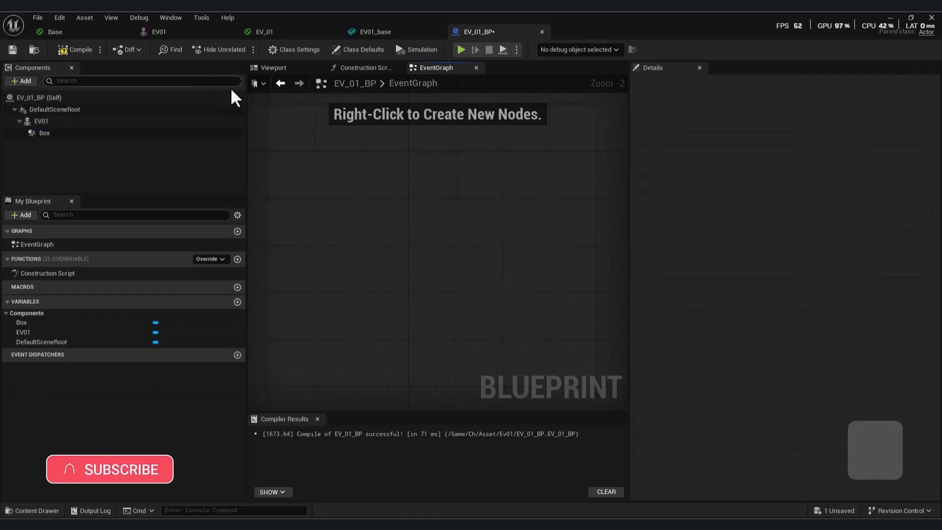
Add On Component Begin Overlap and On Component End Overlap events for the Box component.
left_click(45, 133)
right_click(55, 131)
mouse_move(170, 168)
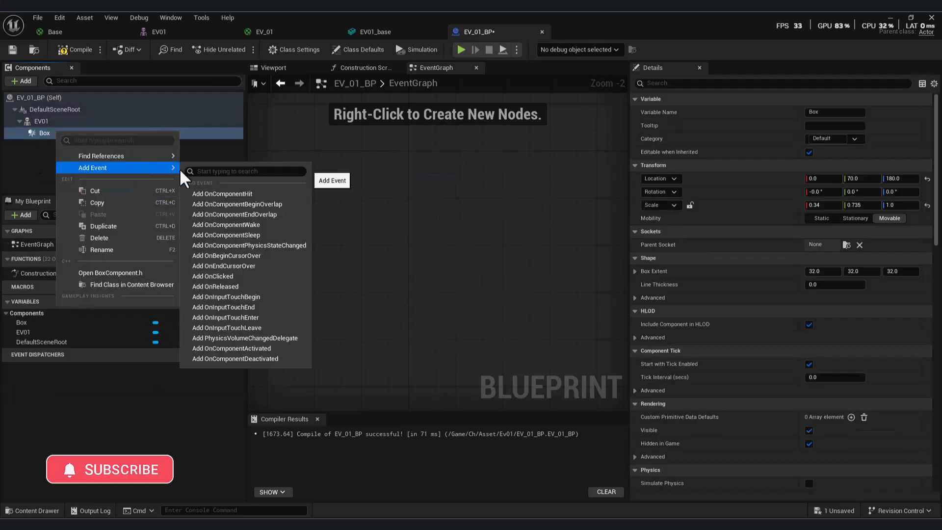
left_click(250, 205)
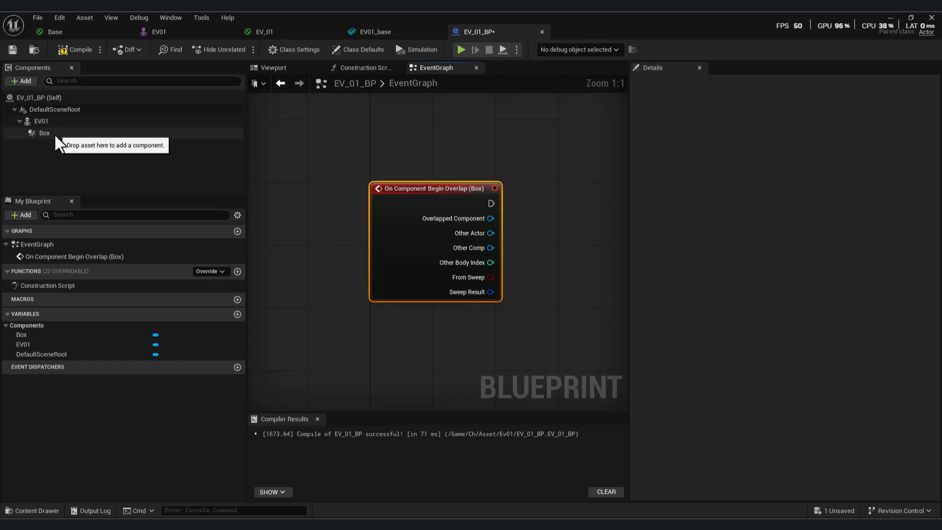
left_click(59, 135)
right_click(58, 136)
mouse_move(142, 173)
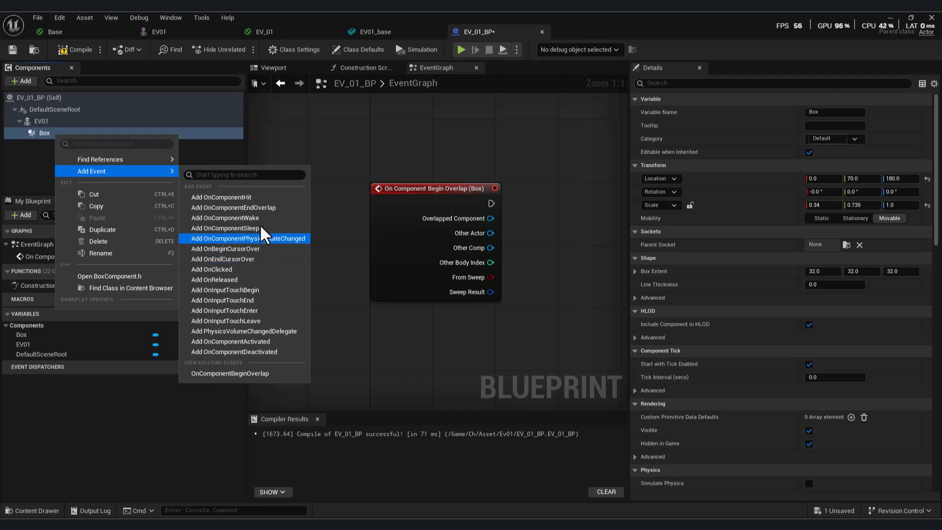
left_click(261, 207)
Add an Enable Input node to the event graph and place it beside the Begin Overlap event.
scroll(484, 295, "down", 3)
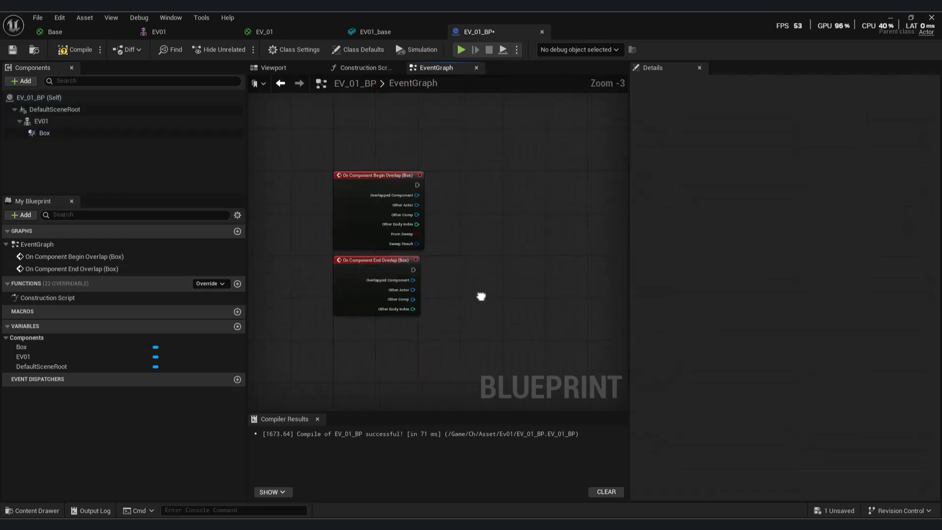
right_click(459, 209)
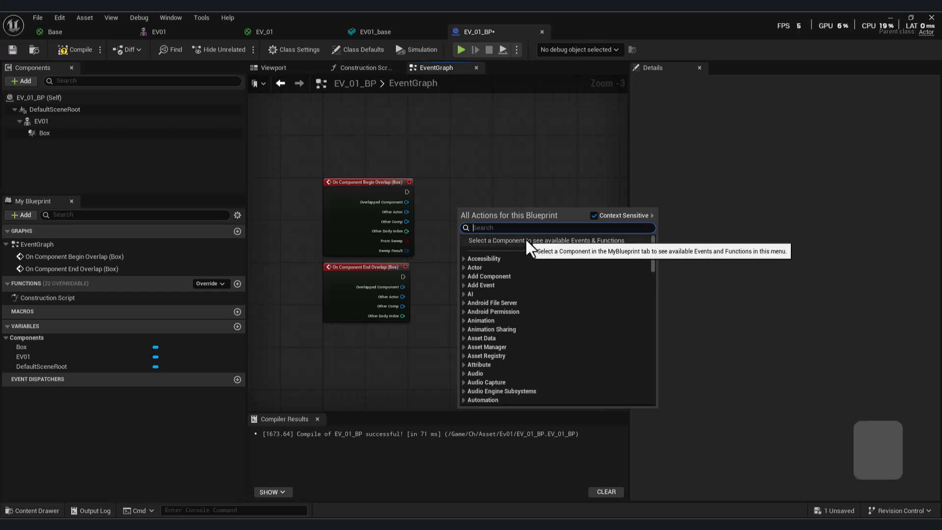
type("ea")
key("BackSpace")
type("nabe")
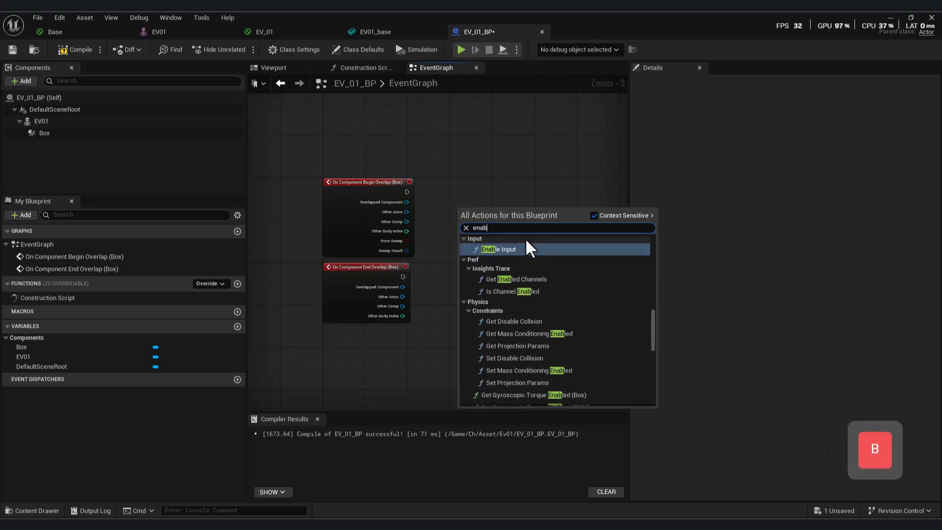
key("BackSpace")
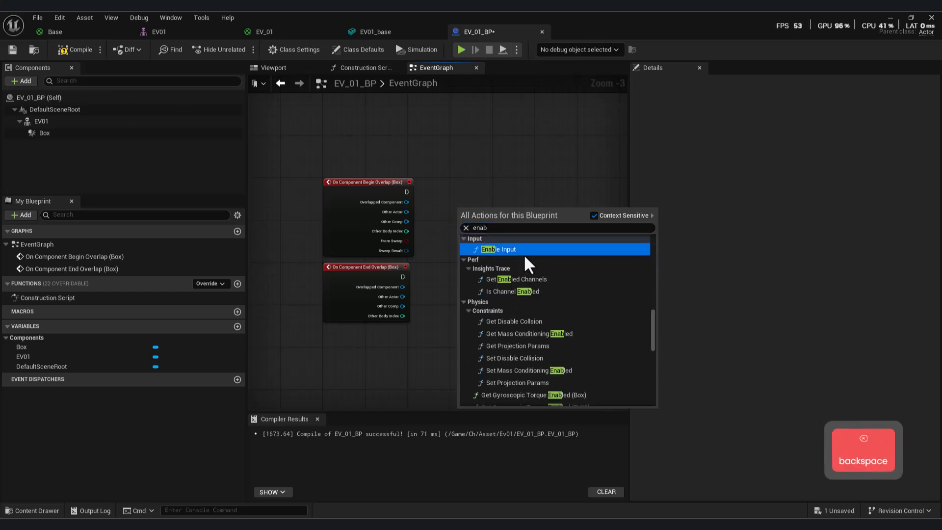
left_click(523, 250)
left_click_drag(493, 209, 529, 188)
Add a Disable Input node beside the End Overlap event, and connect the Begin Overlap event's execution to Enable Input.
right_click(496, 319)
type("disa")
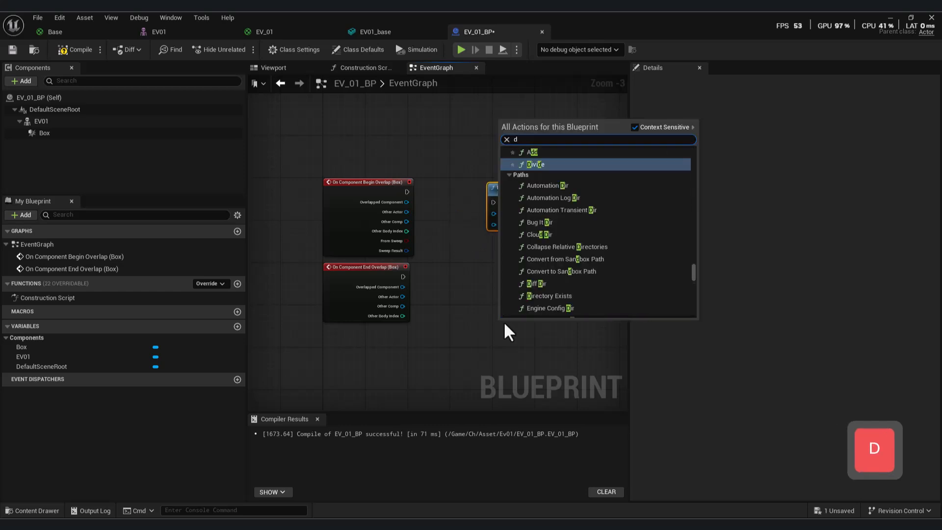
key("Return")
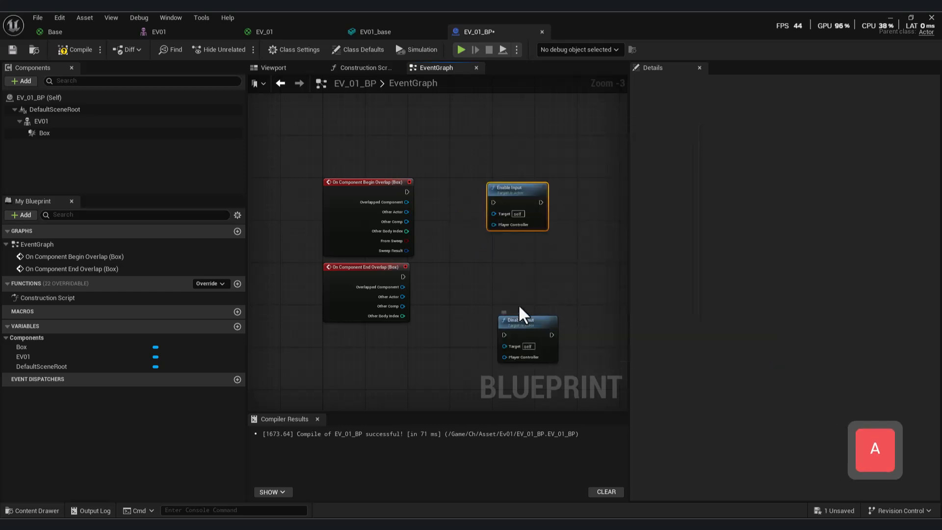
left_click_drag(520, 319, 515, 298)
left_click_drag(347, 183, 347, 145)
left_click_drag(511, 188, 467, 181)
Add a Get Player Controller node, wire it to Enable Input and Disable Input, and connect the End Overlap execution to Disable Input.
right_click(461, 232)
type("get")
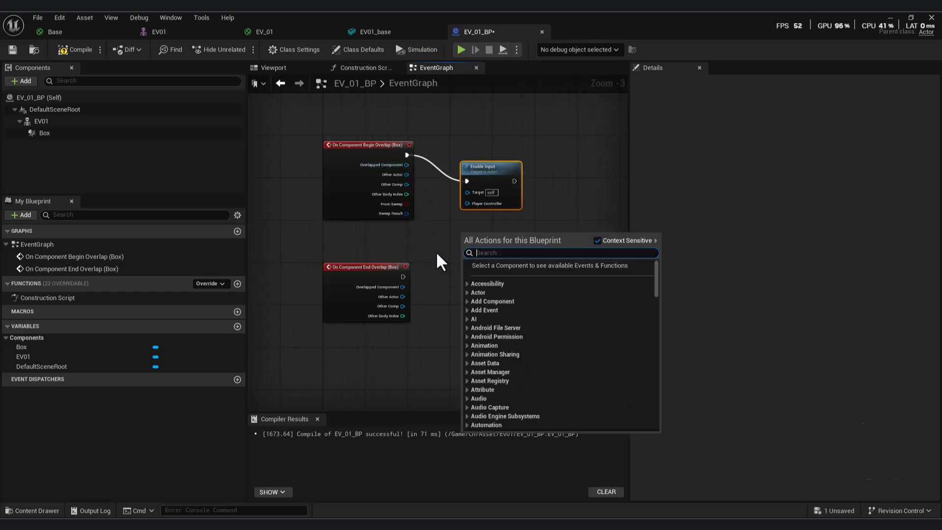
type(" player")
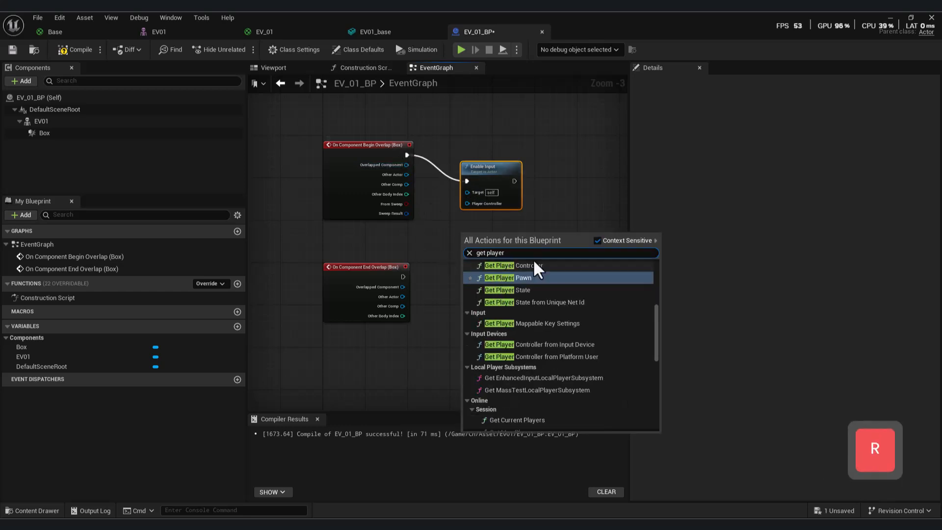
left_click(534, 262)
left_click_drag(516, 236, 437, 242)
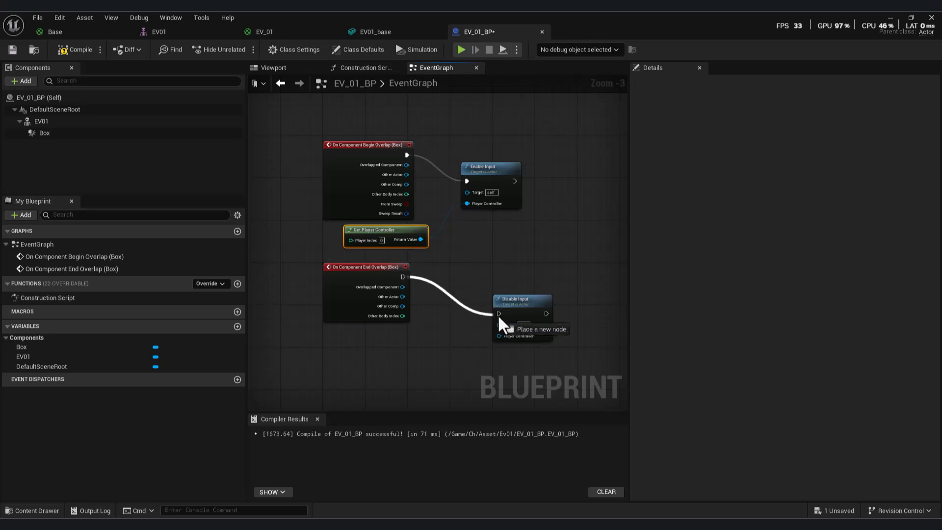
left_click_drag(420, 239, 498, 336)
scroll(452, 298, "down", 3)
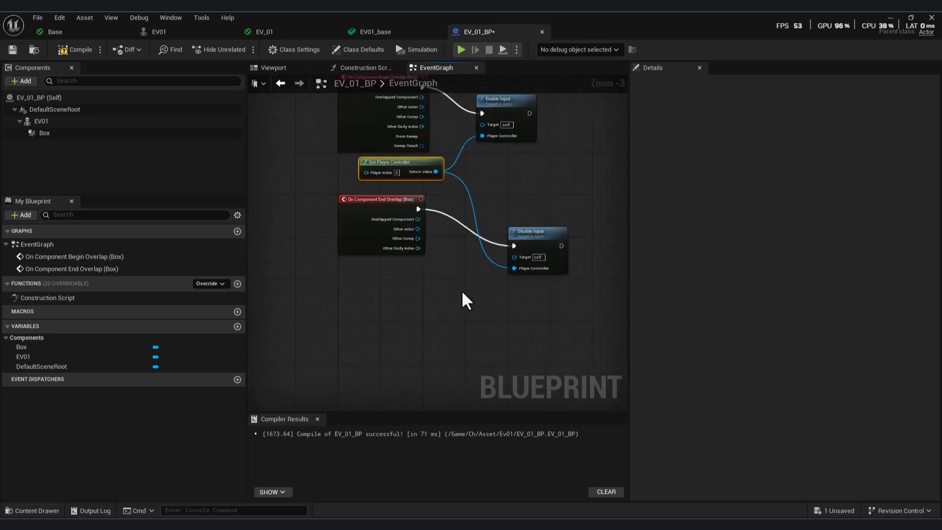
Add a keyboard event for the 1 key below the overlap events in the event graph.
scroll(478, 280, "up", 2)
right_click(384, 299)
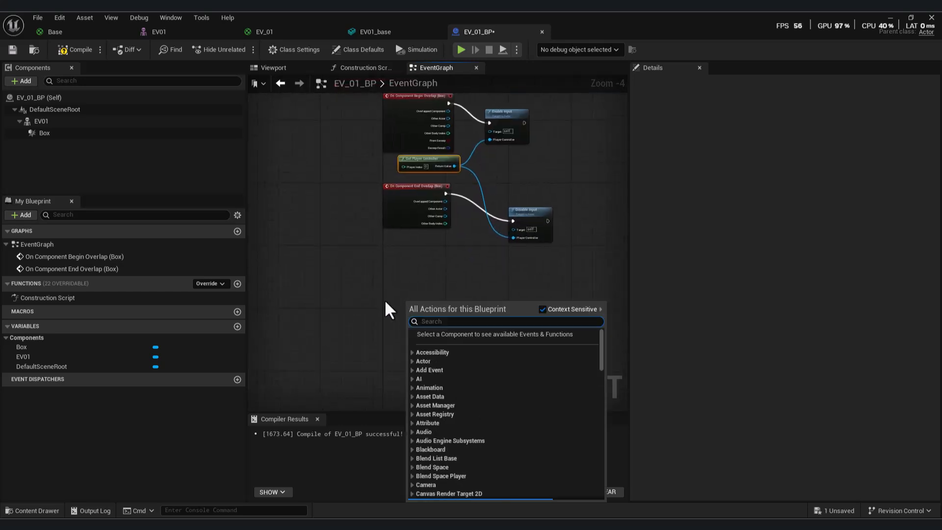
type("1 kr")
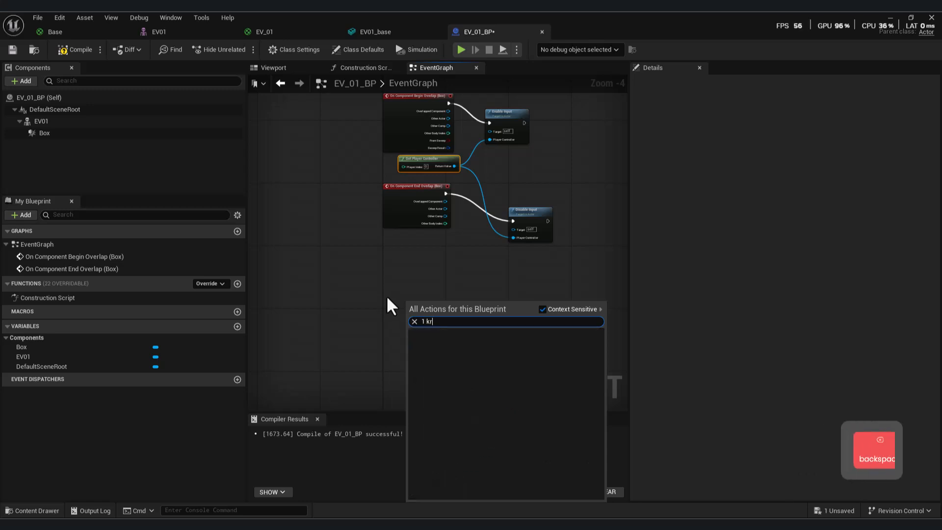
key("BackSpace")
scroll(516, 383, "down", 5)
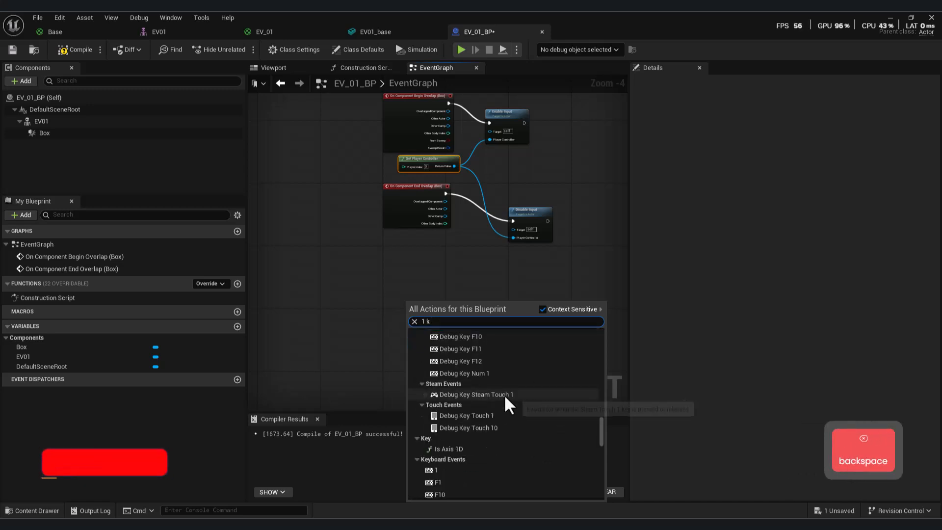
left_click(443, 422)
scroll(435, 314, "up", 2)
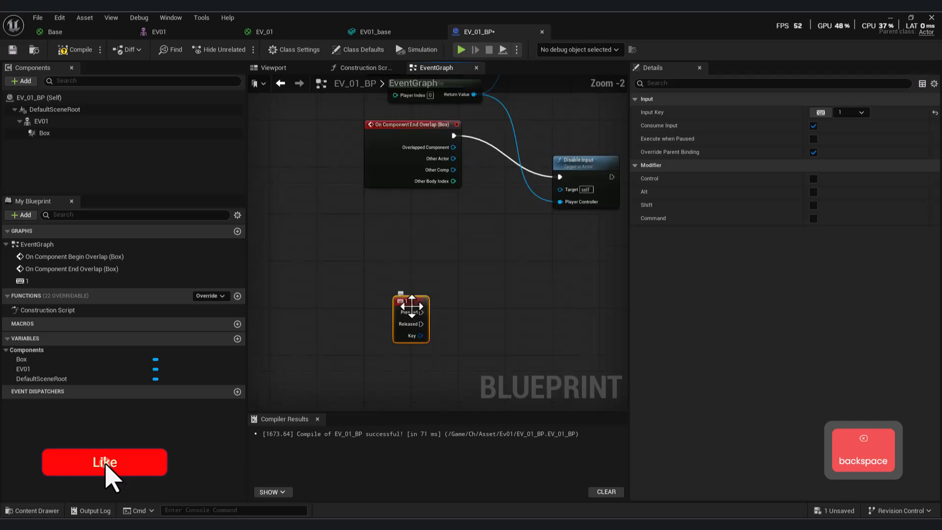
Add a Set Relative Location (EV01) node from the 1 key's Pressed output, and space out the key event and EV01 nodes.
left_click_drag(408, 283, 477, 281)
type("set ralat")
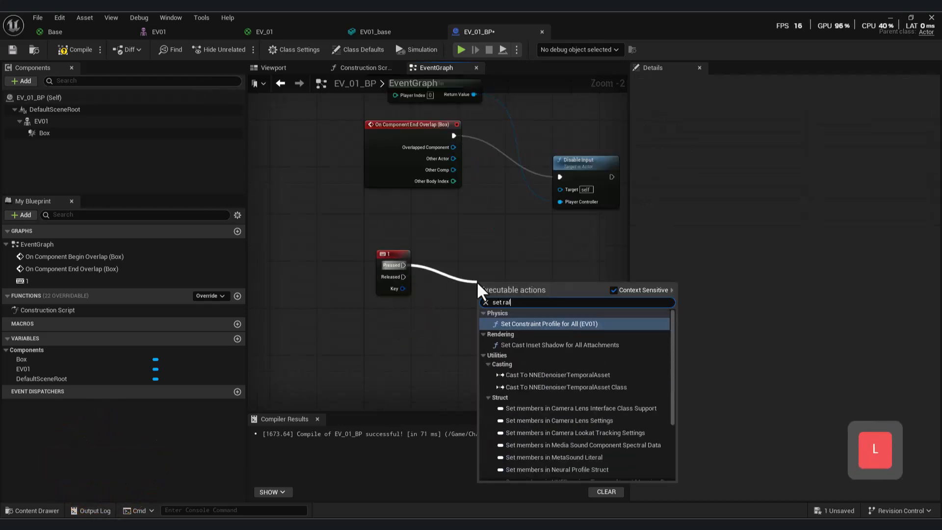
key("BackSpace")
key("BackSpace")
key("BackSpace")
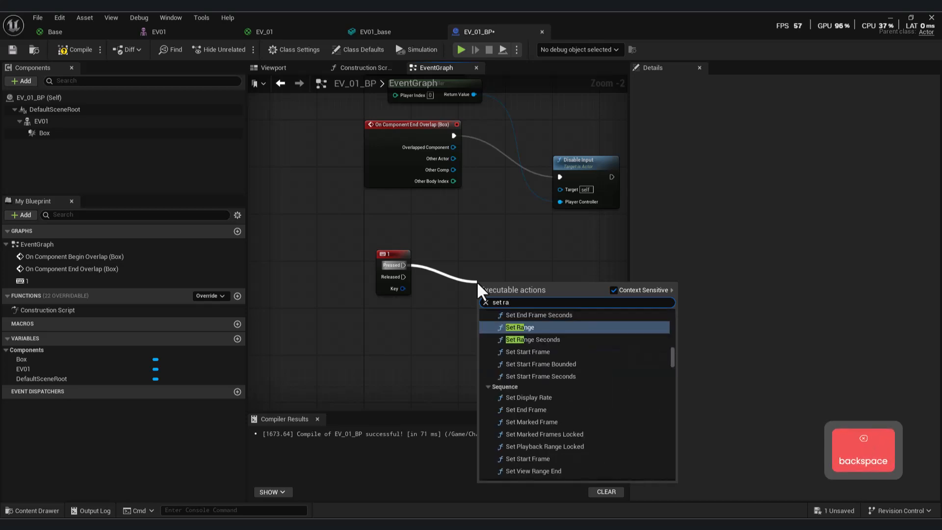
key("BackSpace")
type("elati")
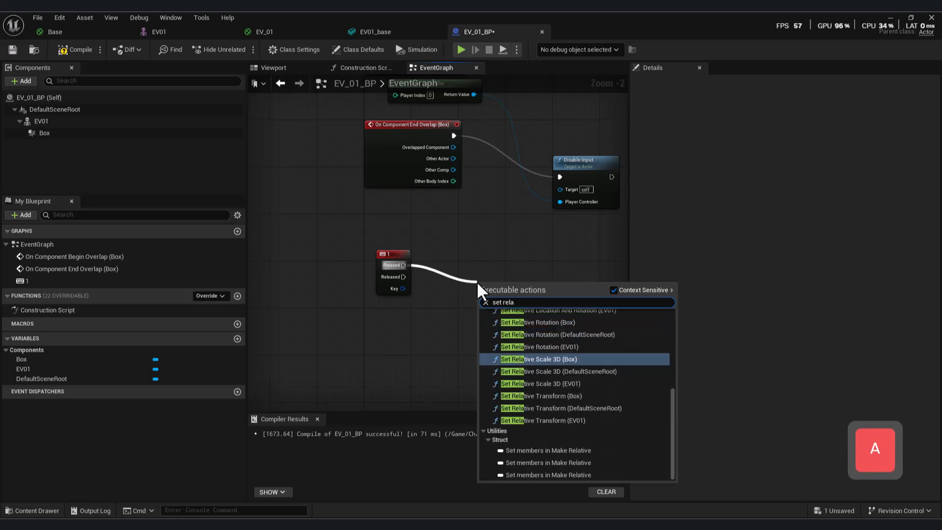
type("ve loc")
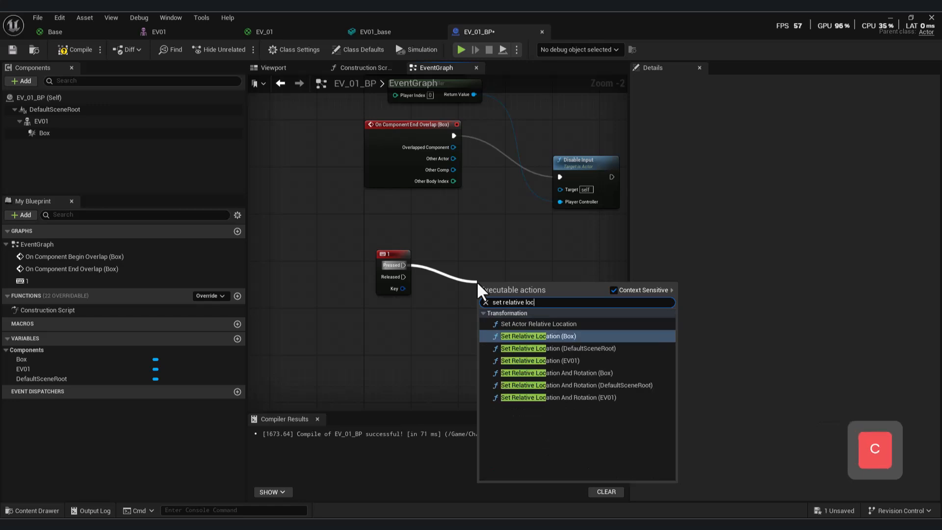
left_click(520, 360)
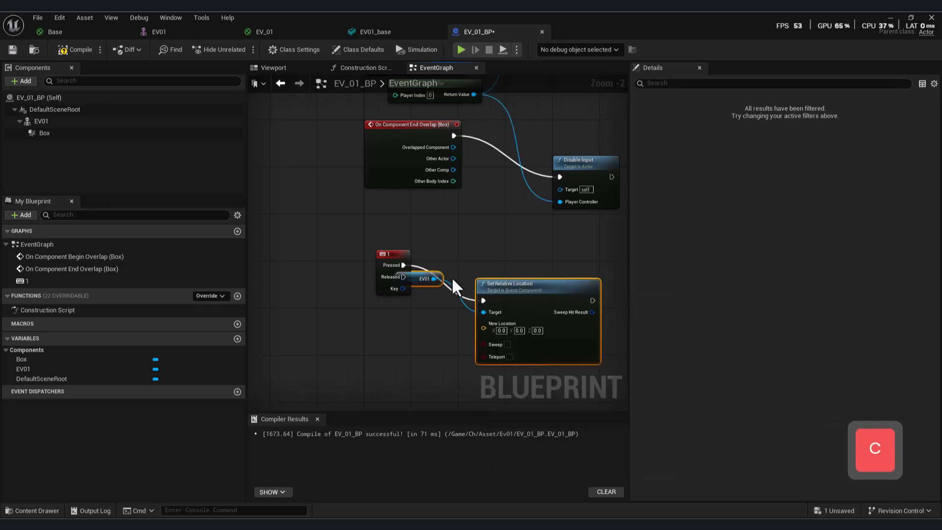
left_click_drag(433, 289, 344, 240)
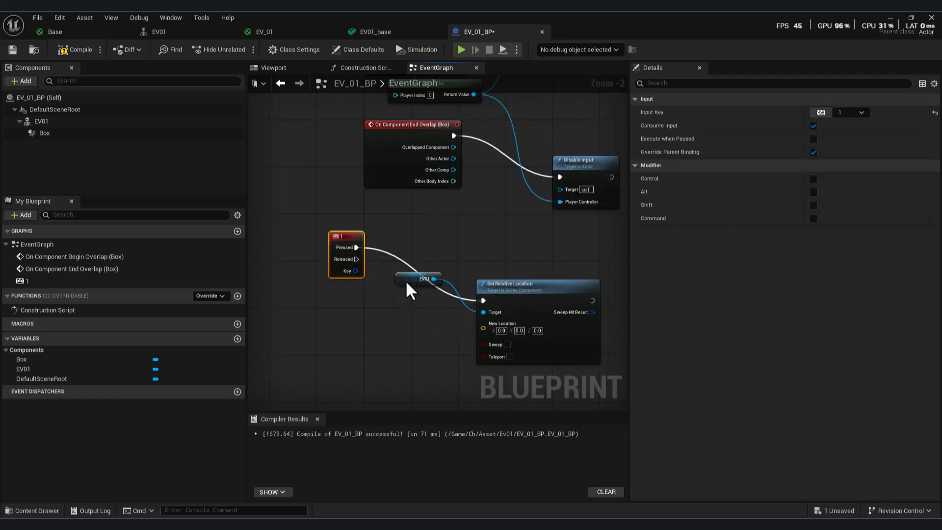
left_click_drag(415, 280, 341, 329)
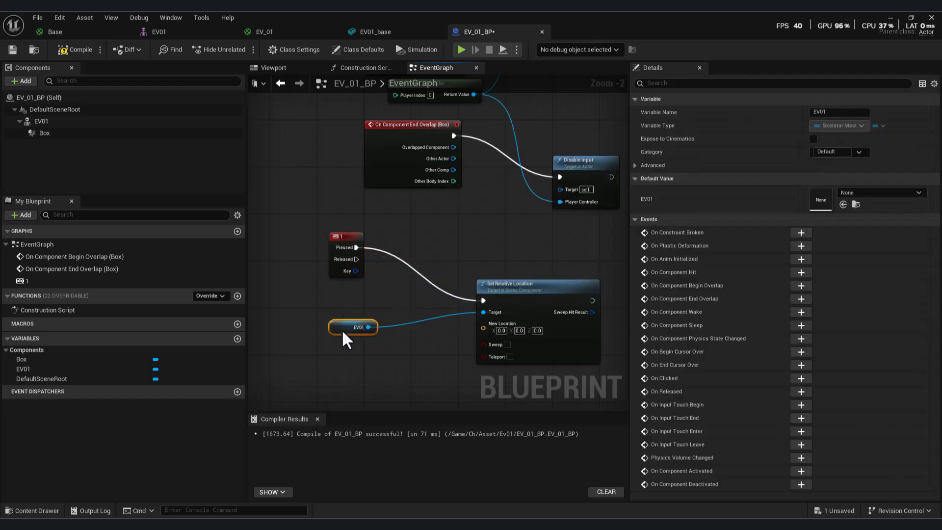
Split the New Location pin of Set Relative Location, set its Z to 1000, and save the blueprint.
right_click(517, 325)
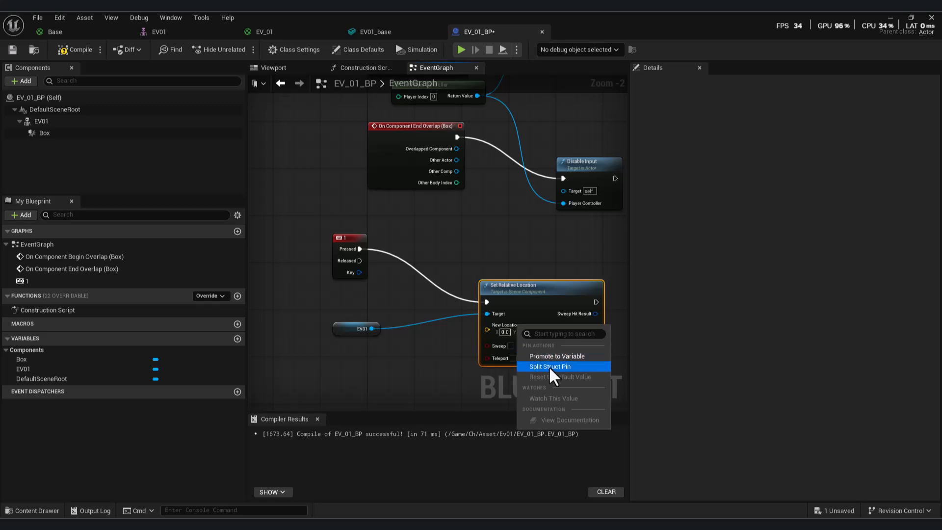
left_click(549, 366)
left_click(530, 352)
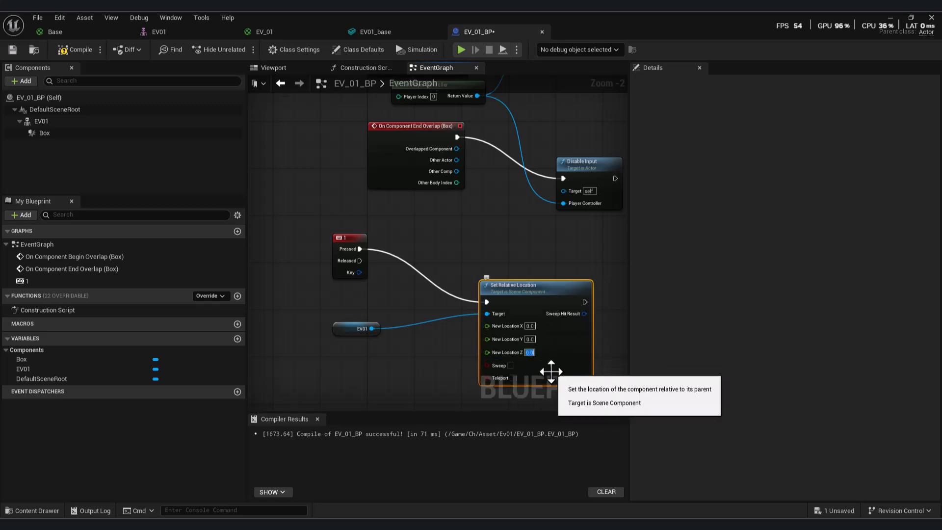
type("1000")
key("Return")
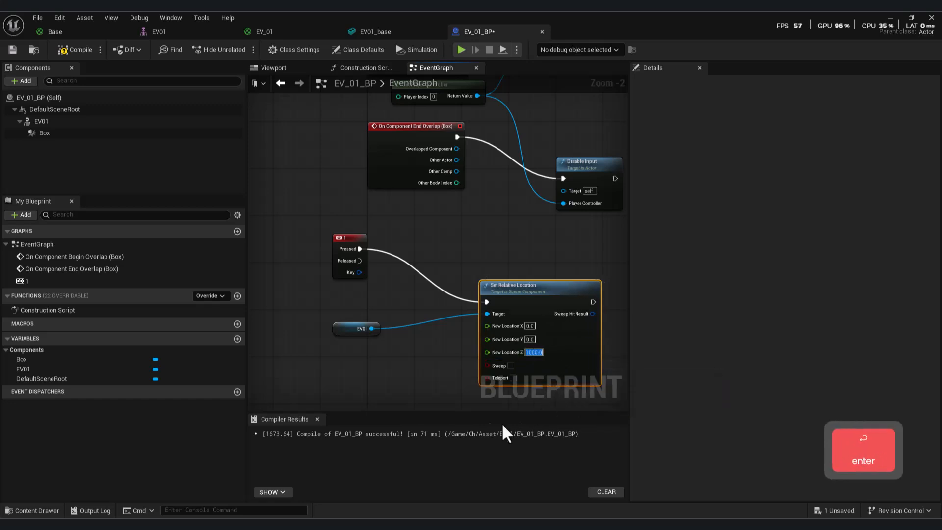
left_click(13, 50)
Return to the level and play it to test walking up to the elevator stairs.
left_click(888, 18)
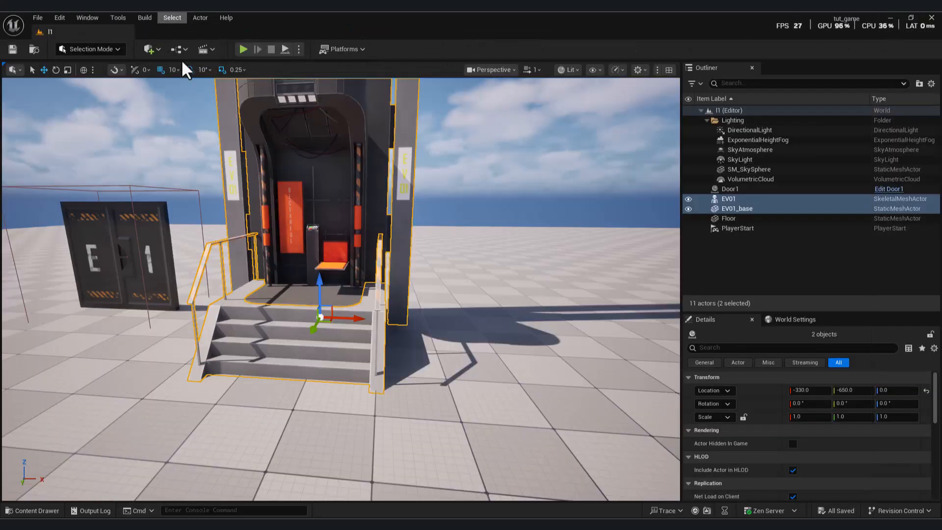
left_click(242, 49)
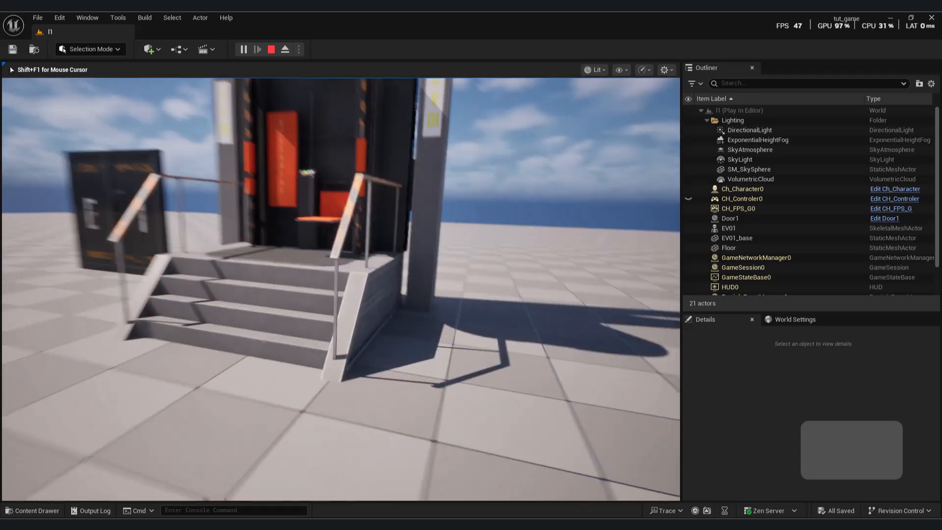
key("w")
key("a")
key("s")
key("Escape")
Select the elevator base in the level and open its EV01_base static mesh for editing.
key("s")
mouse_move(400, 290)
right_mouse_down()
mouse_move(378, 290)
mouse_move(402, 290)
right_mouse_up()
left_click(420, 290)
key("d")
scroll(868, 448, "down", 2)
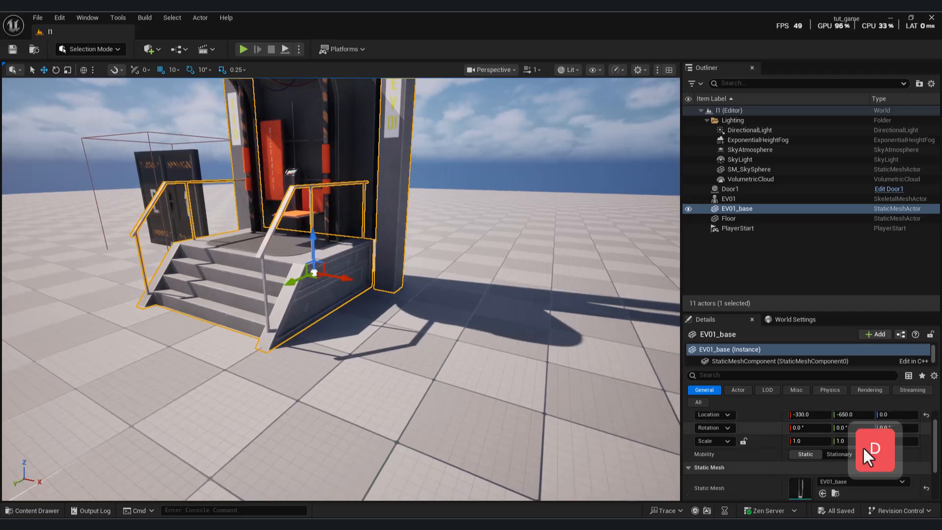
left_click(834, 477)
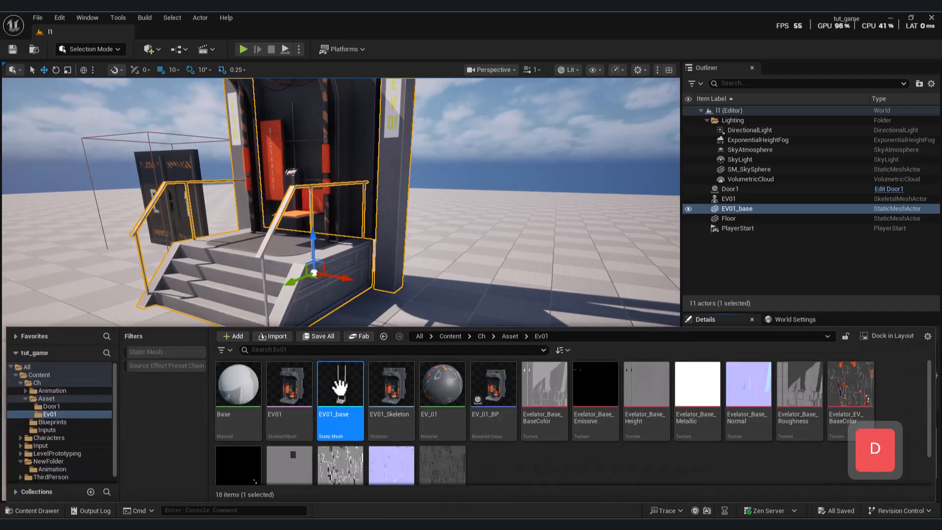
double_click(340, 388)
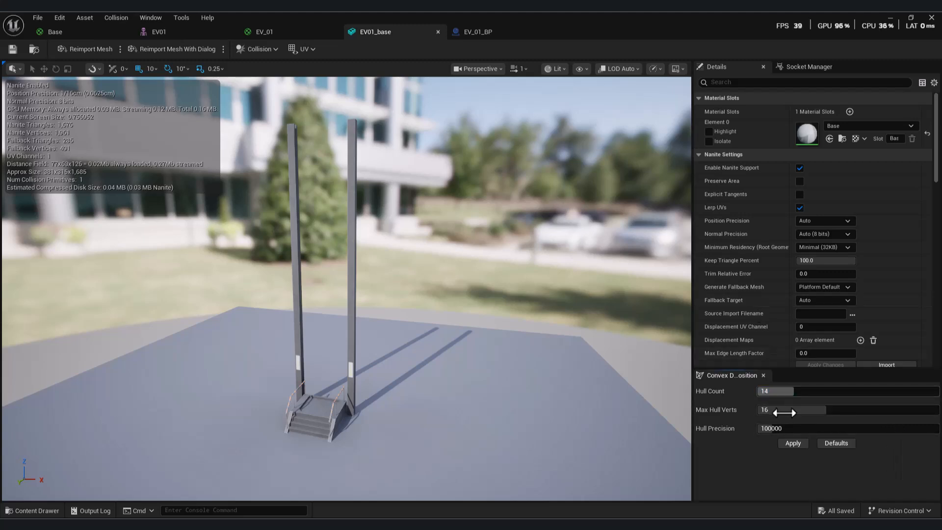
Generate convex collision for EV01_base with hull count 14, max hull verts 20 and hull precision 200000, and save the mesh.
left_click(784, 444)
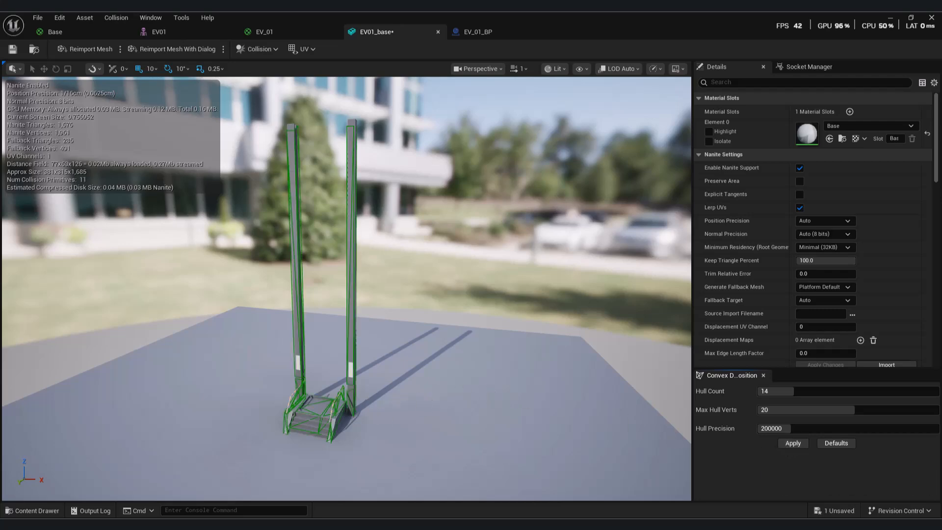
left_click_drag(333, 399, 373, 388)
key("w")
key("a")
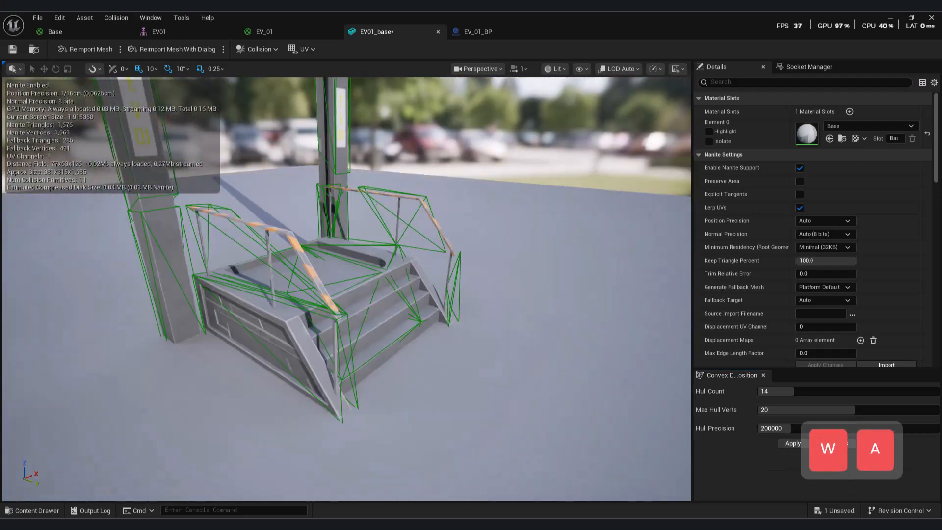
key("s")
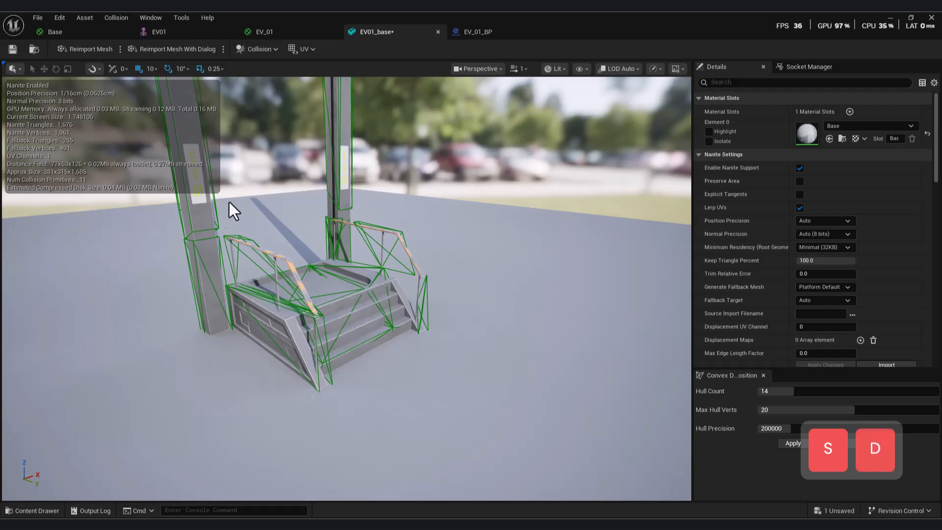
left_click(11, 50)
Play the level again and test climbing the stairs into the elevator cabin with the regenerated collision.
left_click(893, 14)
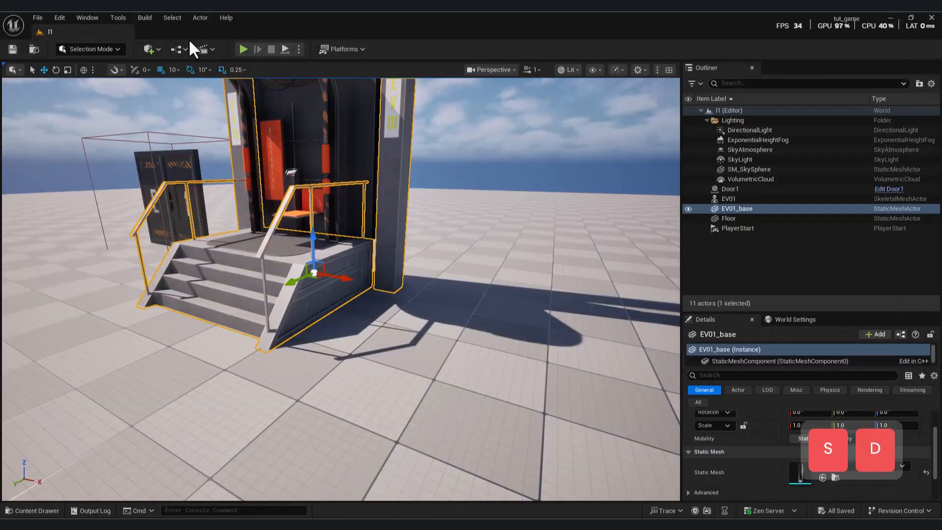
left_click(246, 48)
key("w")
key("a")
key("s")
key("w")
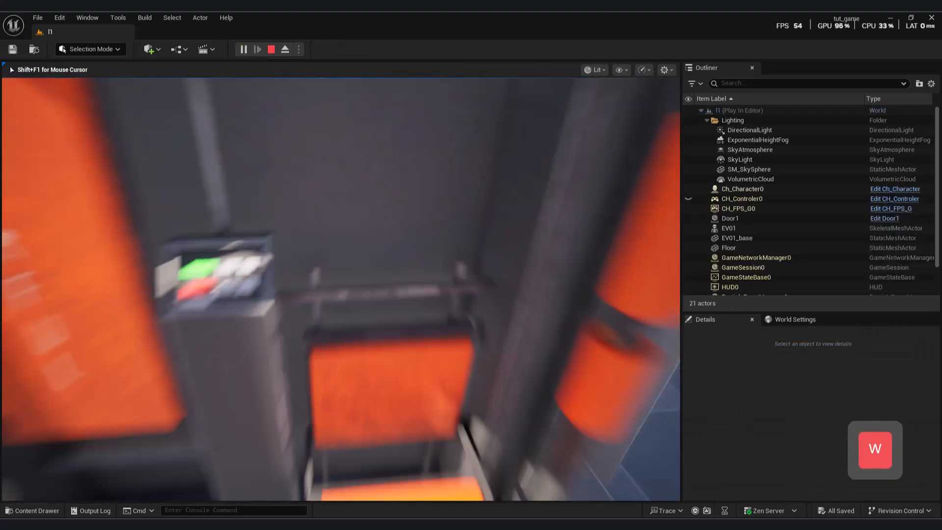
key("s")
key("w")
key("s")
key("a")
key("w")
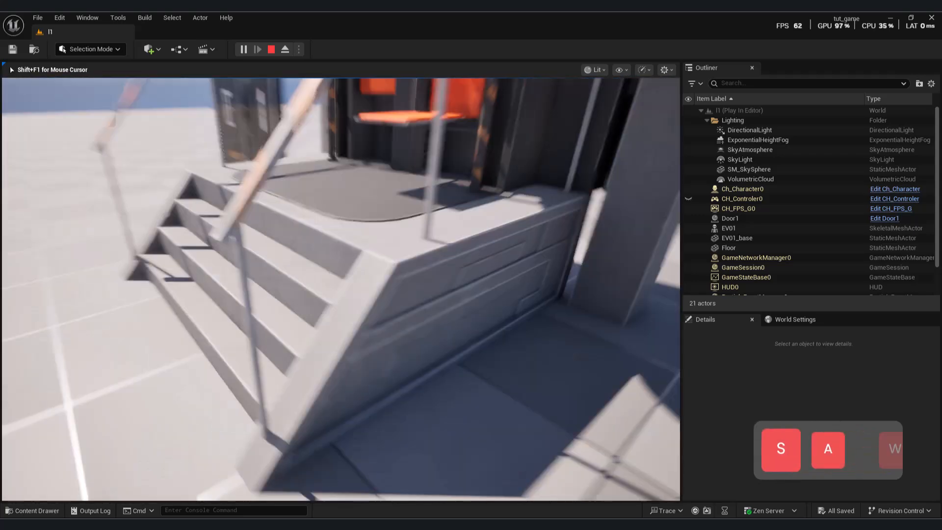
key("s")
key("Escape")
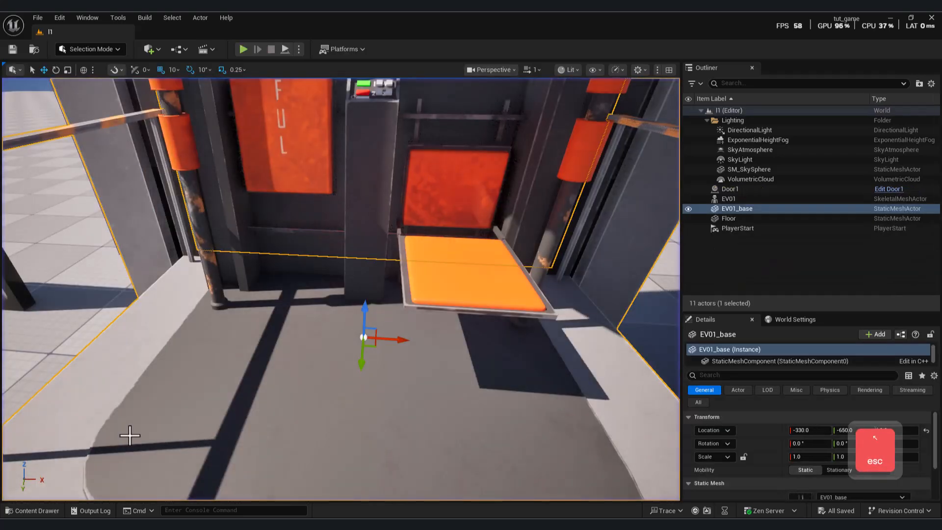
Delete the separate EV01_base and EV01 actors from the level.
left_click(32, 510)
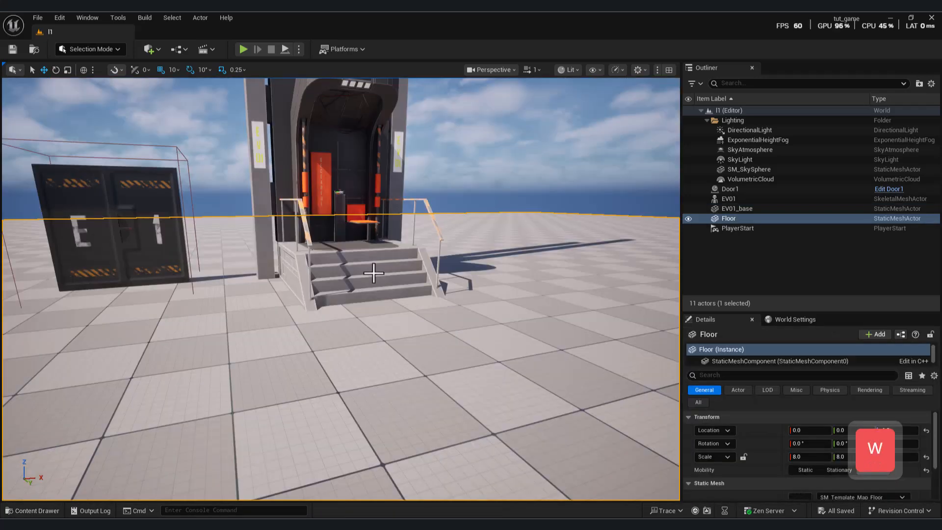
left_click(408, 275)
key("a")
right_click_drag(204, 182, 241, 165)
key("Delete")
left_click(374, 237)
key("Delete")
Place the EV_01_BP blueprint in the level beside the E1 door, at about X -280, Y -490.
left_click(41, 512)
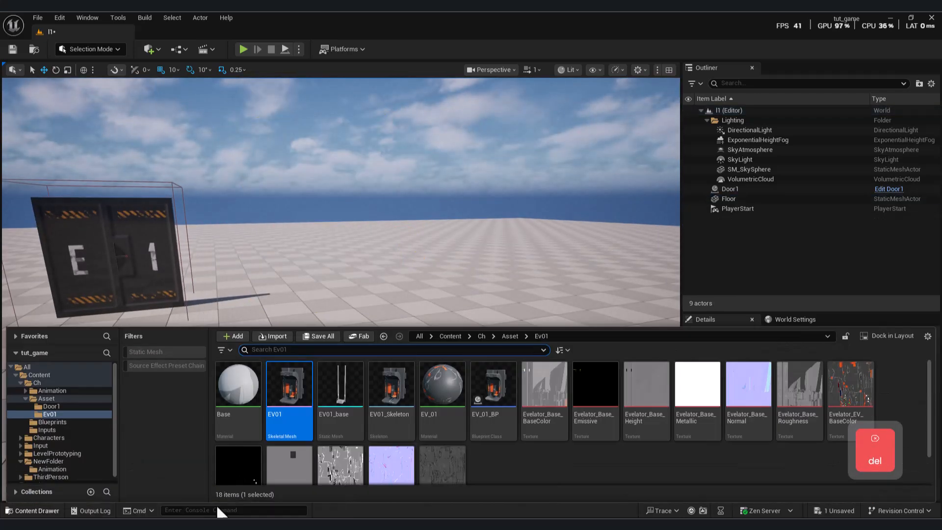
left_click_drag(511, 389, 373, 299)
left_click(373, 298)
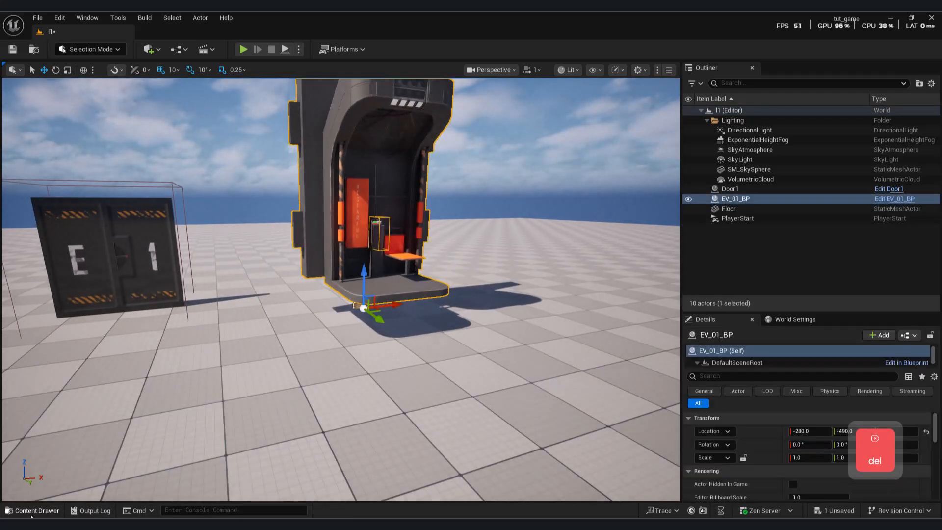
Open EV_01_BP and add the EV01_base static mesh as a component under DefaultSceneRoot.
key("ctrl+b")
double_click(491, 388)
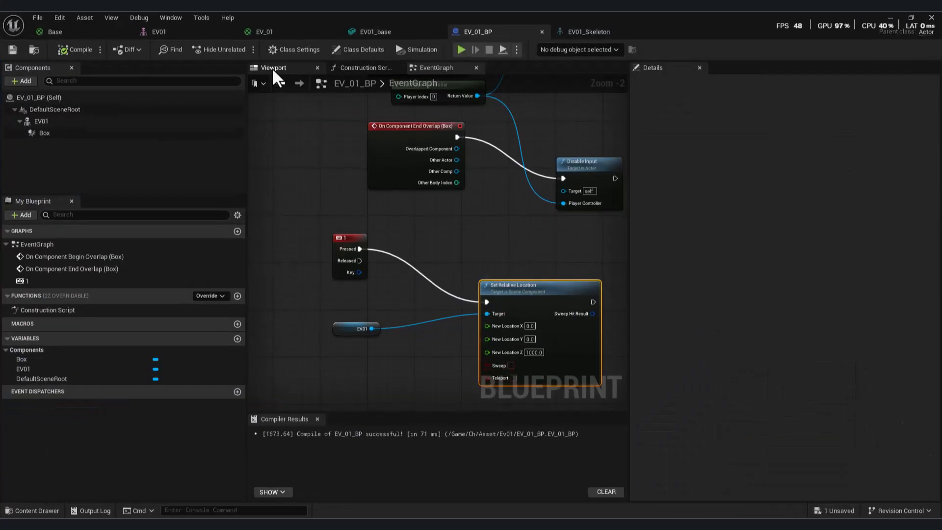
left_click(273, 70)
scroll(462, 284, "down", 5)
left_click(42, 511)
left_click_drag(340, 392, 32, 159)
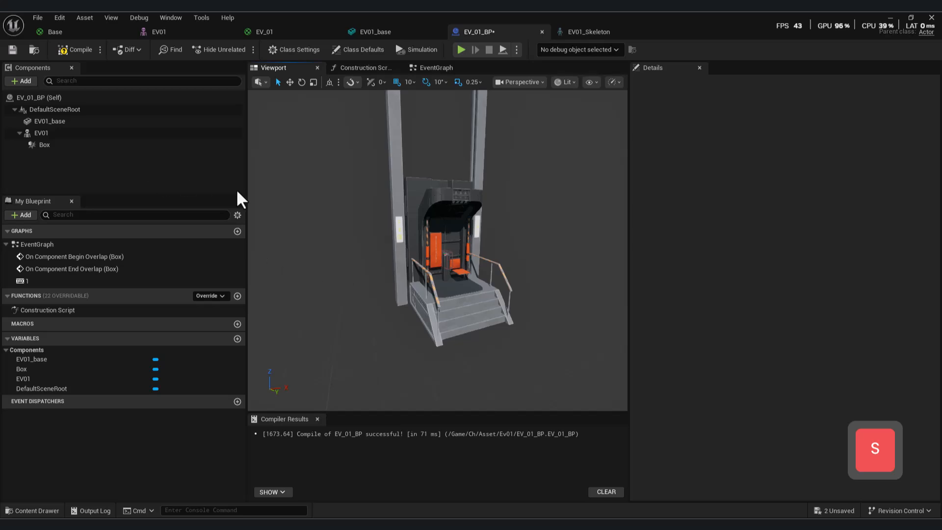
Play the level, climb the stairs into the elevator and test sending the cabin up with the 1 key event.
key("w")
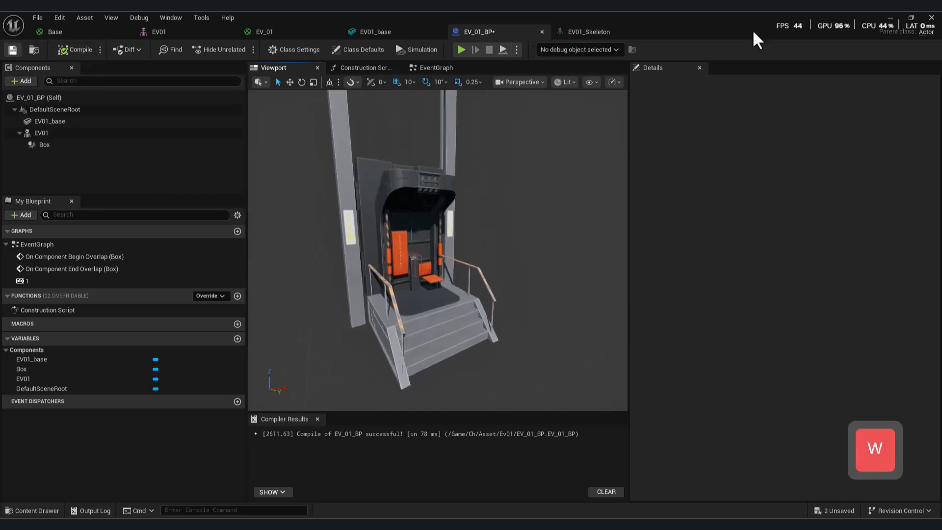
left_click(887, 19)
key("a")
key("s")
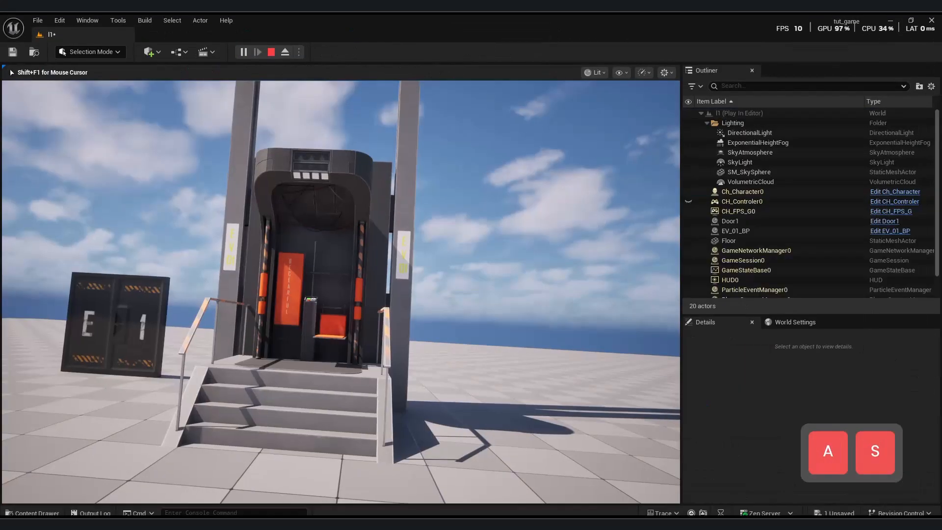
key("w")
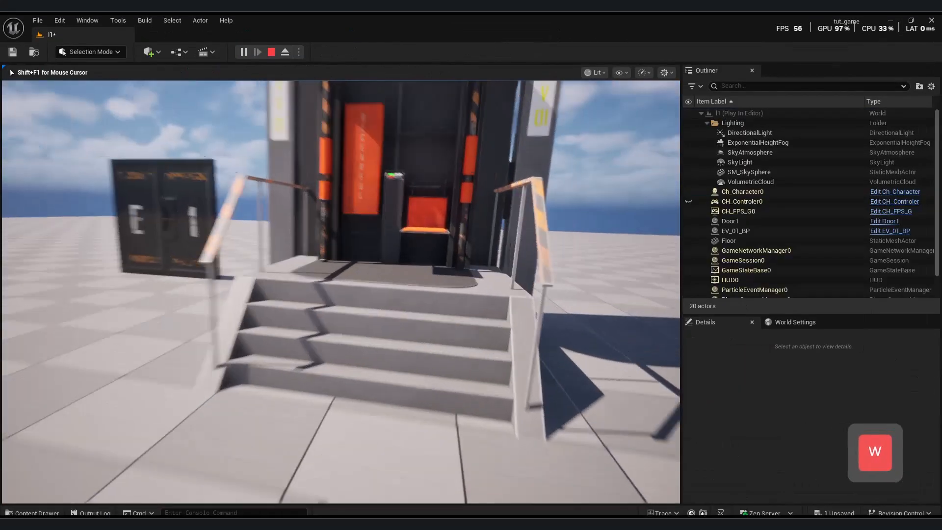
key("1")
key("s")
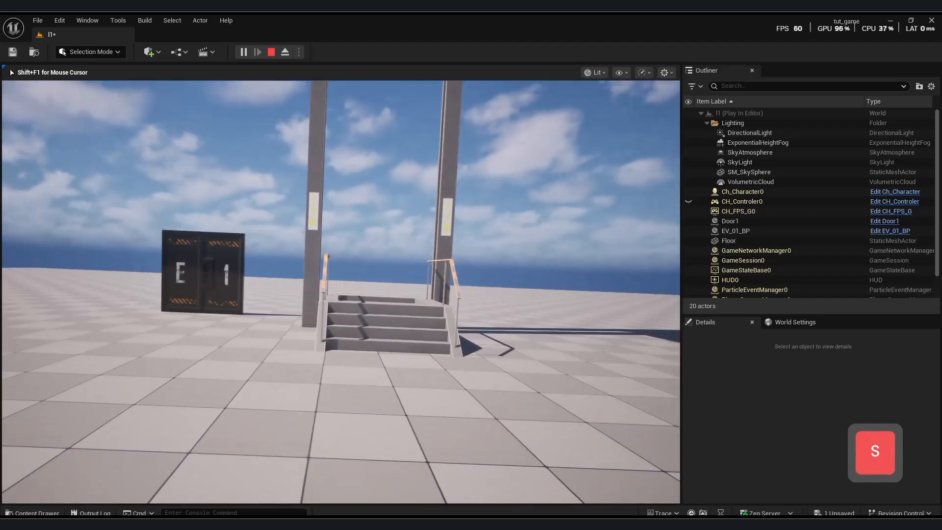
key("Escape")
Add a Cube shape to the level and flatten it to a Z scale of 0.0775.
left_click(149, 50)
key("Escape")
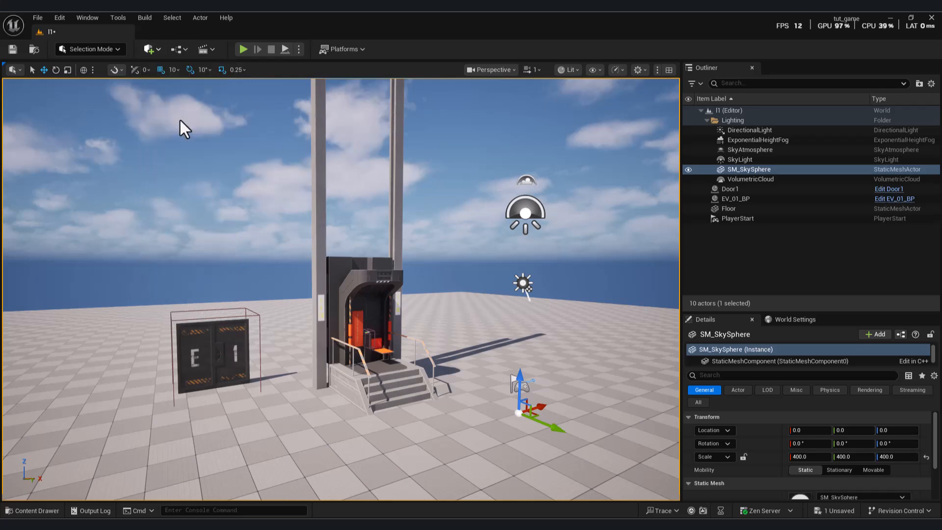
left_click(149, 49)
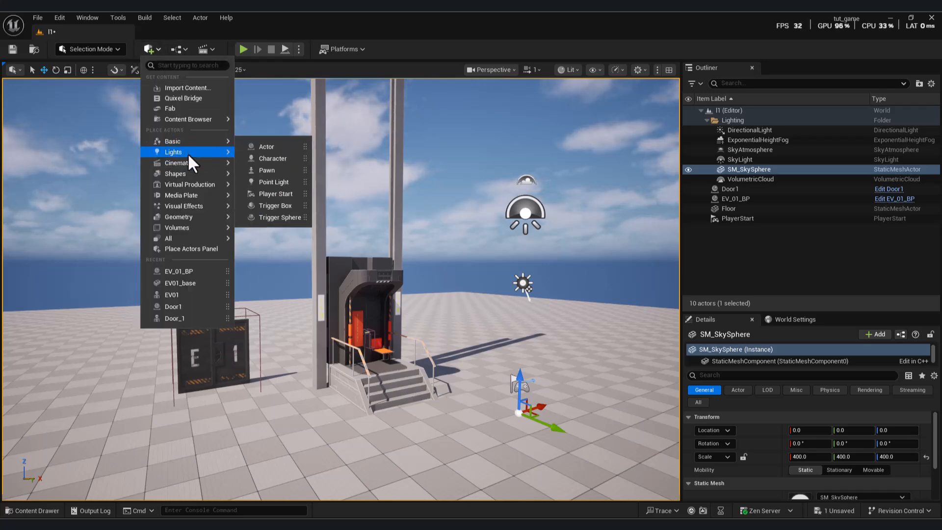
mouse_move(189, 175)
left_click(266, 179)
key("a")
key("w")
key("d")
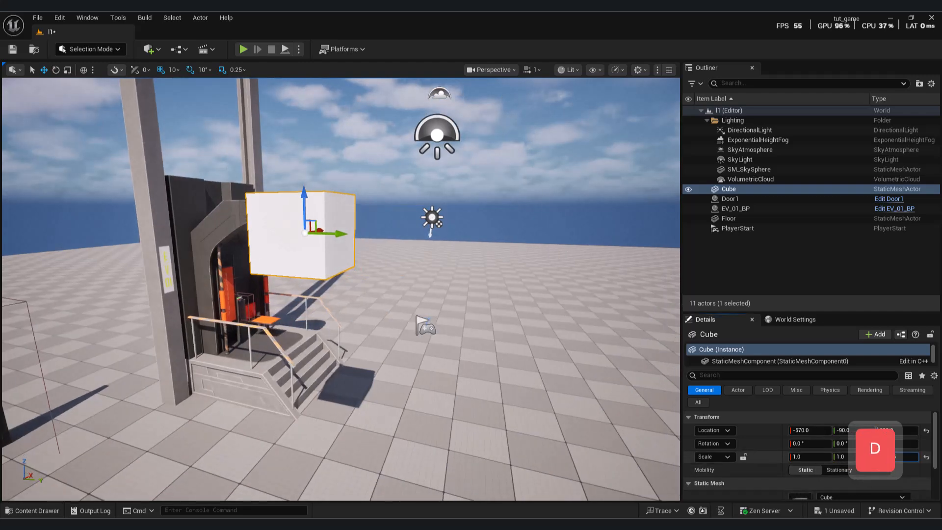
left_click_drag(902, 457, 881, 457)
Position the flattened cube beside the top of the elevator cabin at X -430, Y -420, Z 480.
left_click_drag(304, 211, 304, 152)
right_click_drag(339, 185, 373, 221)
key("e")
left_click_drag(363, 198, 204, 195)
key("w")
right_click_drag(204, 195, 165, 170)
left_click_drag(156, 163, 151, 115)
key("s")
right_click_drag(151, 114, 147, 157)
key("d")
left_click_drag(252, 190, 342, 186)
mouse_move(343, 185)
right_mouse_down()
mouse_move(442, 166)
mouse_move(343, 173)
right_mouse_up()
key("e")
left_click_drag(384, 231, 383, 222)
key("alt+Tab")
scroll(218, 252, "up", 3)
mouse_move(273, 296)
middle_mouse_down()
mouse_move(218, 252)
mouse_move(277, 285)
middle_mouse_up()
left_click(879, 21)
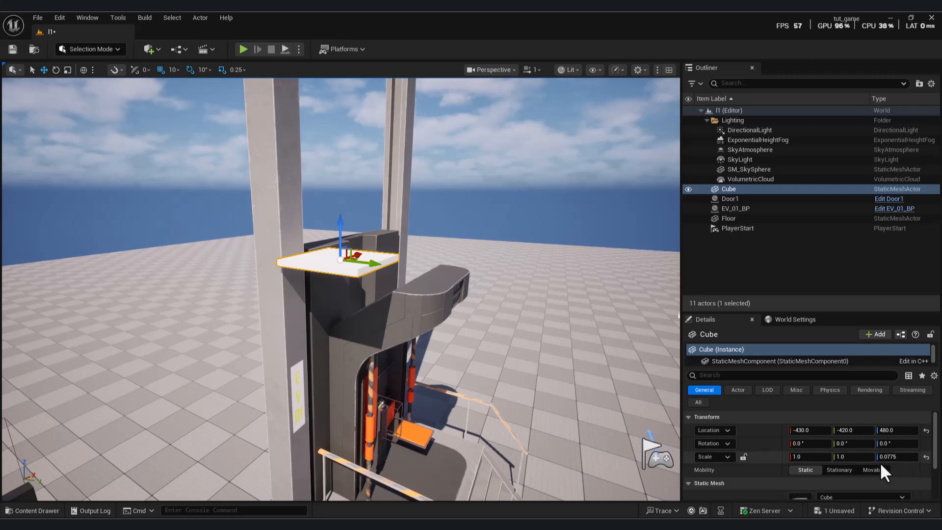
Try to raise the whole EV_01_BP elevator to the height of the flattened cube, and undo the move.
right_click_drag(553, 396, 471, 395)
key("s")
key("w")
key("a")
right_click_drag(416, 364, 442, 364)
key("s")
left_click(340, 260)
left_click_drag(328, 357, 327, 332)
key("ctrl+z")
key("d")
right_click_drag(348, 303, 294, 317)
left_click_drag(392, 326, 413, 176)
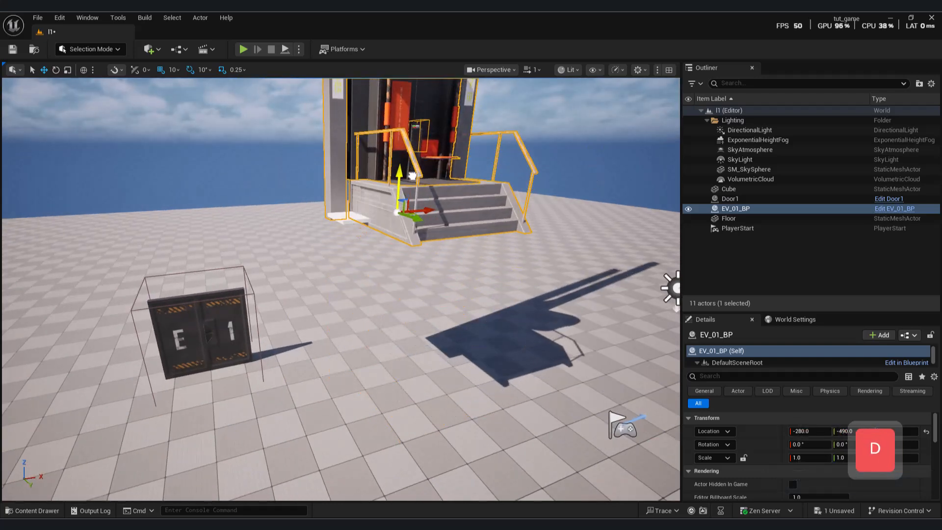
key("ctrl+z")
Place a separate EV01 skeletal mesh in the level above the cabin, at X -260, Y -460, Z 400.
left_click(37, 511)
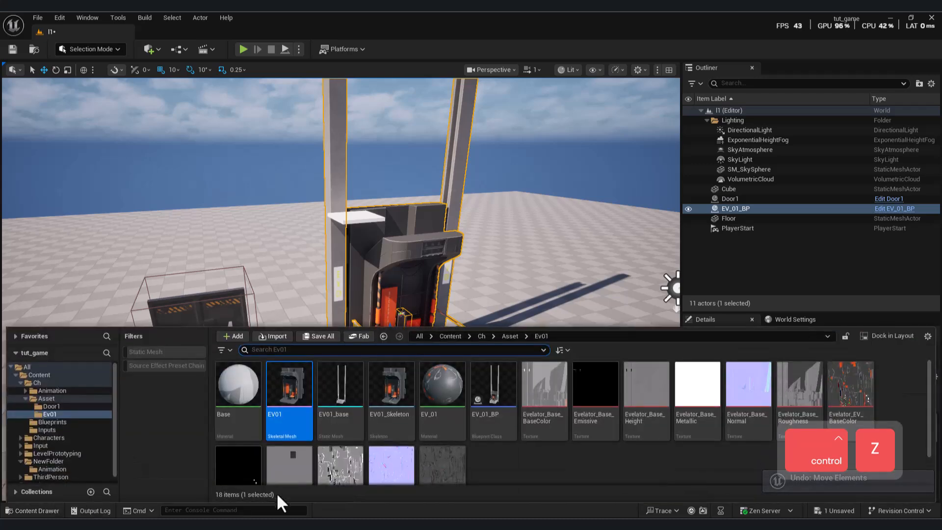
left_click_drag(380, 468, 412, 203)
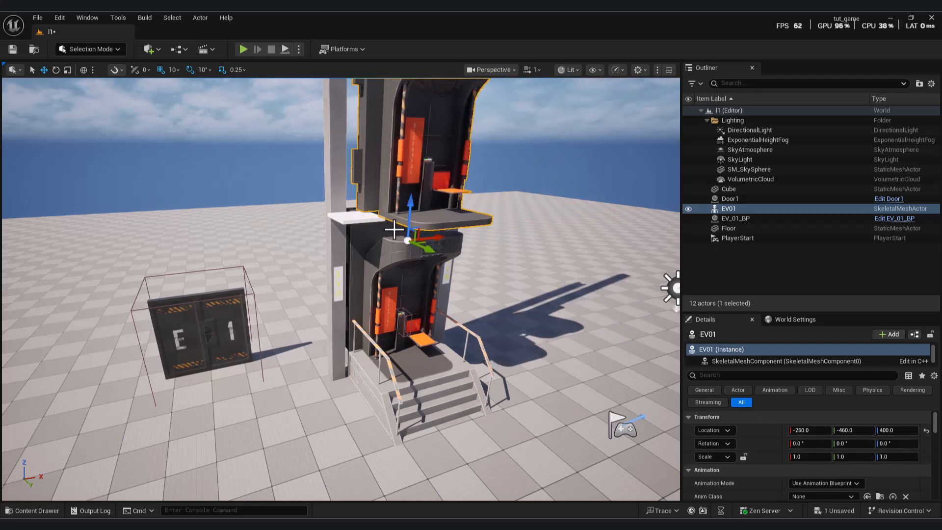
key("ctrl+z")
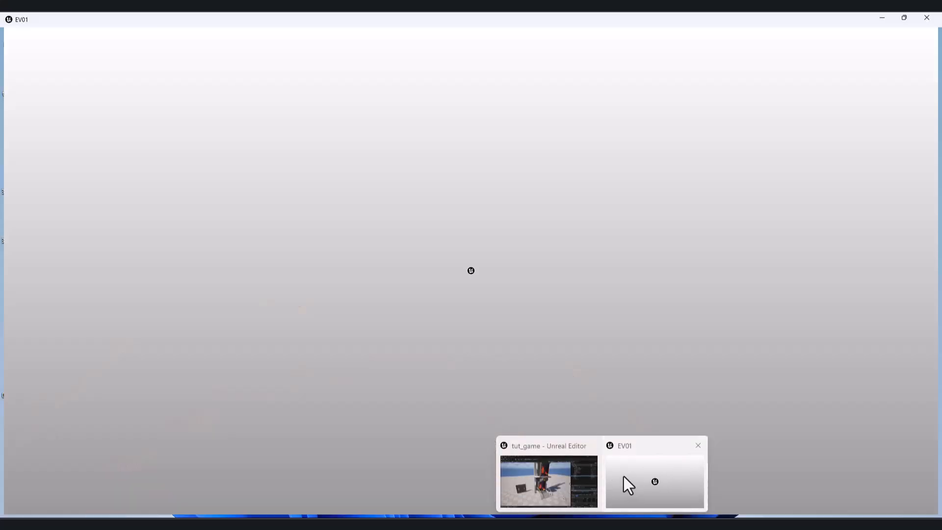
Close the EV01 mesh editor and set New Location Z to 400 on the Set Relative Location node in EV_01_BP's event graph.
left_click(624, 483)
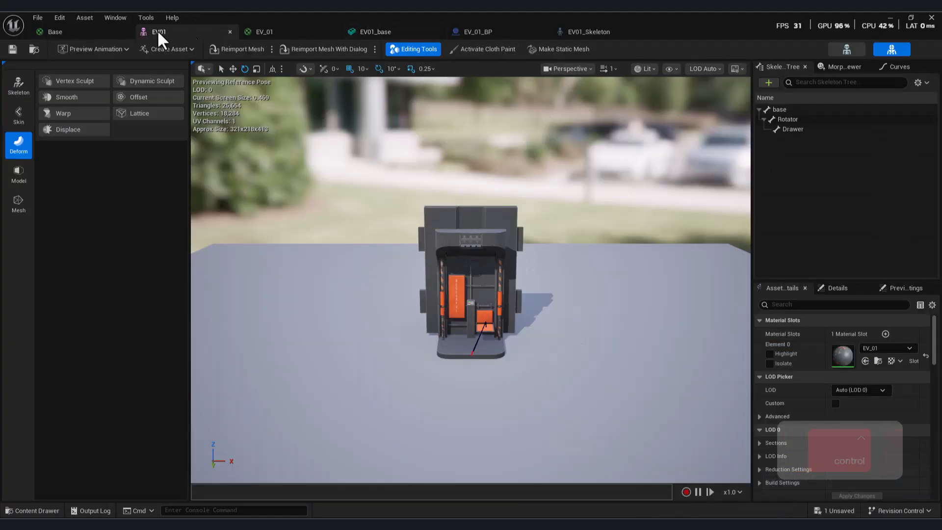
left_click(230, 31)
left_click(375, 32)
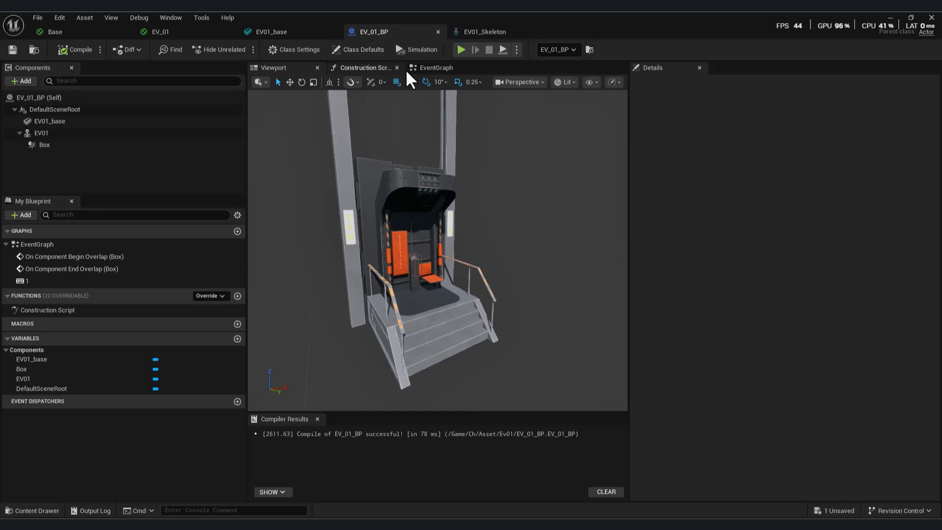
left_click(425, 69)
right_click_drag(484, 360, 429, 271)
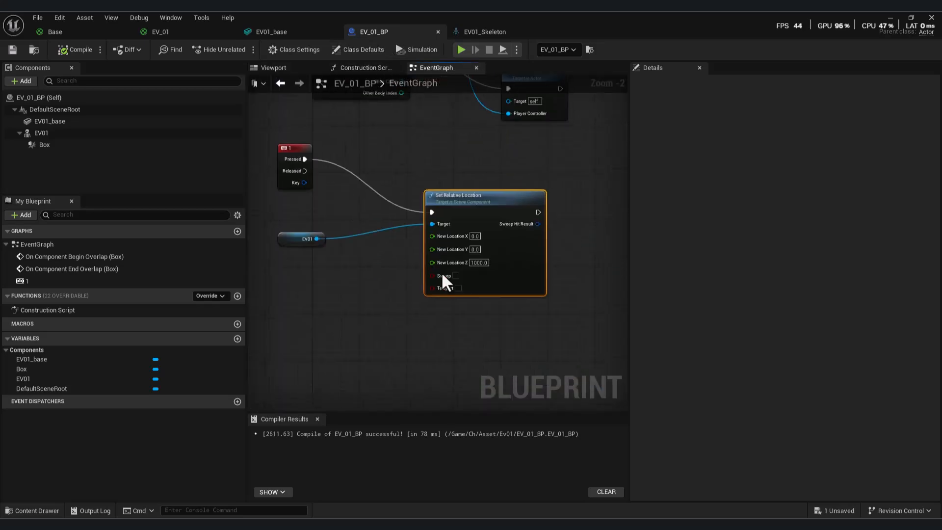
key("Return")
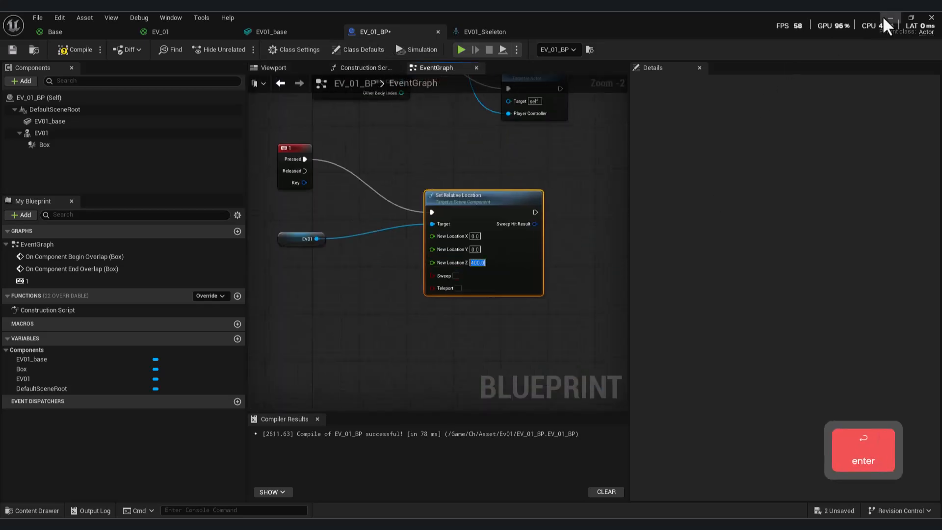
Move the separate EV01 skeletal mesh actor away from the elevator to X 580.
left_click(884, 20)
left_click_drag(441, 236, 644, 208)
mouse_move(644, 470)
right_mouse_down()
mouse_move(658, 481)
mouse_move(644, 471)
right_mouse_up()
key("q")
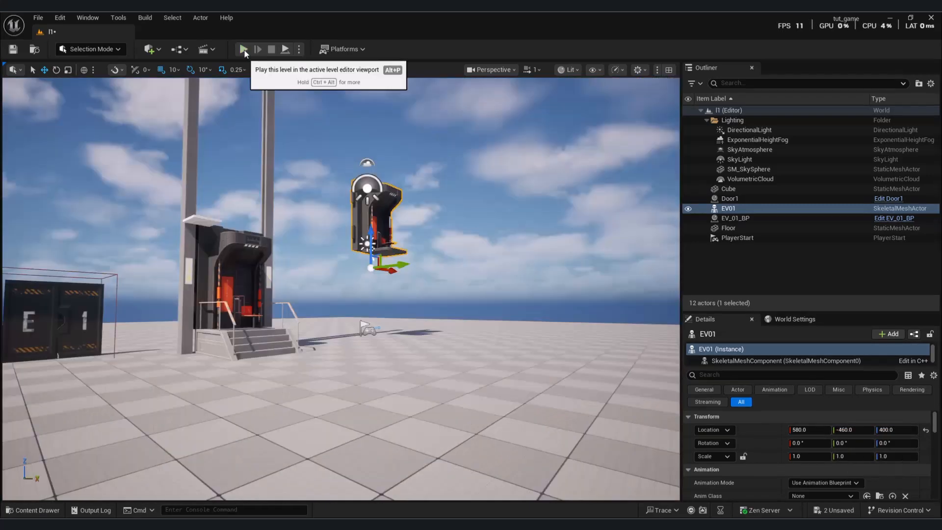
Play the level and walk to the elevator to test the cabin's 400-unit lift.
left_click(243, 49)
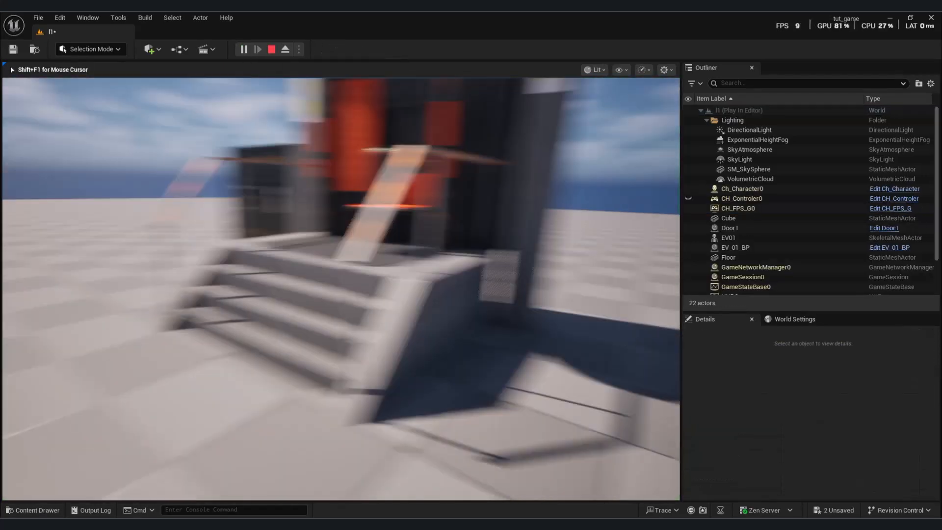
key("w")
key("a")
key("s")
key("s")
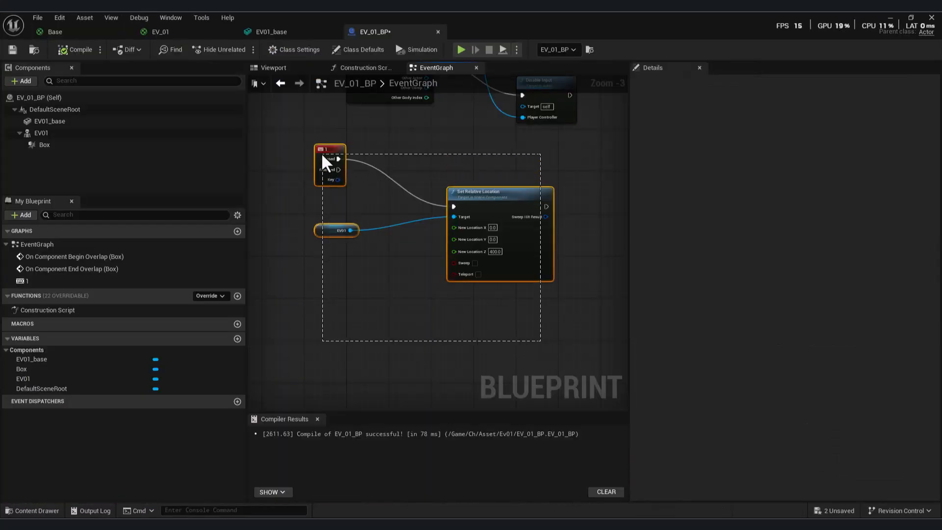
Duplicate the 1 key event, EV01 reference and Set Relative Location nodes, and place the copies below the originals.
left_click_drag(323, 155, 322, 155)
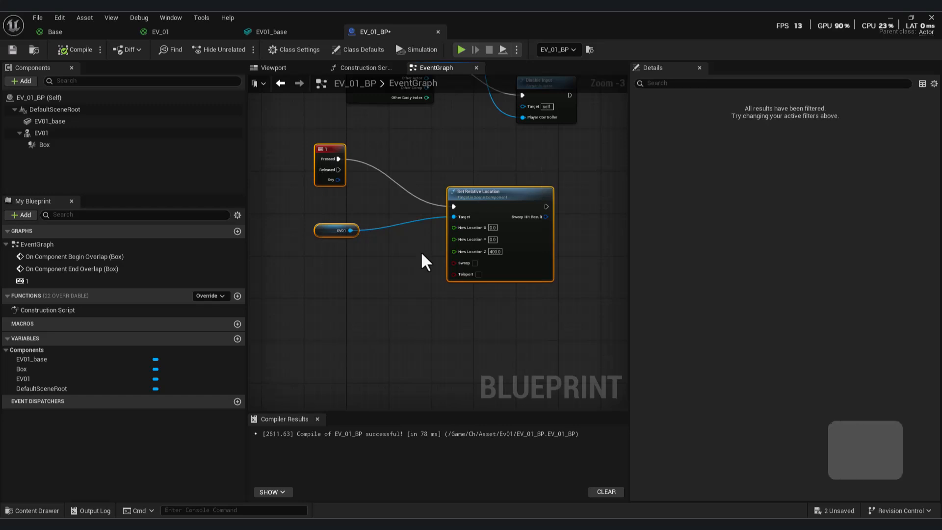
key("ctrl+c")
key("ctrl+v")
left_click_drag(567, 308, 511, 363)
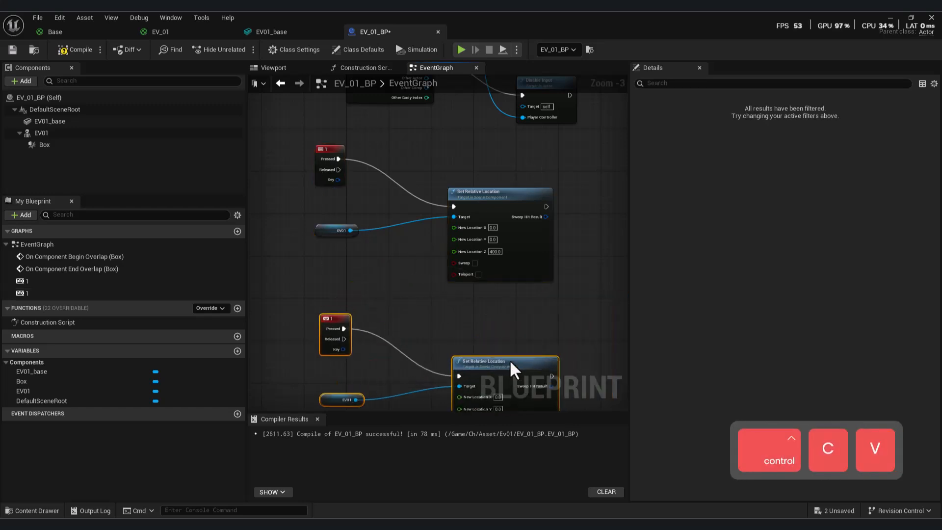
left_click(390, 319)
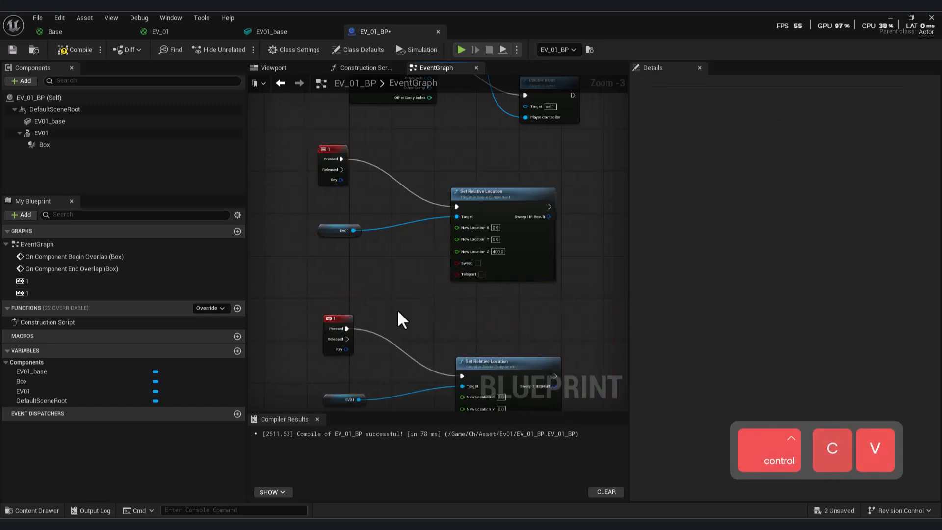
Add a 2 key event driving the copied Set Relative Location node, and delete the copied 1 key event.
right_click(396, 309)
type("2 key")
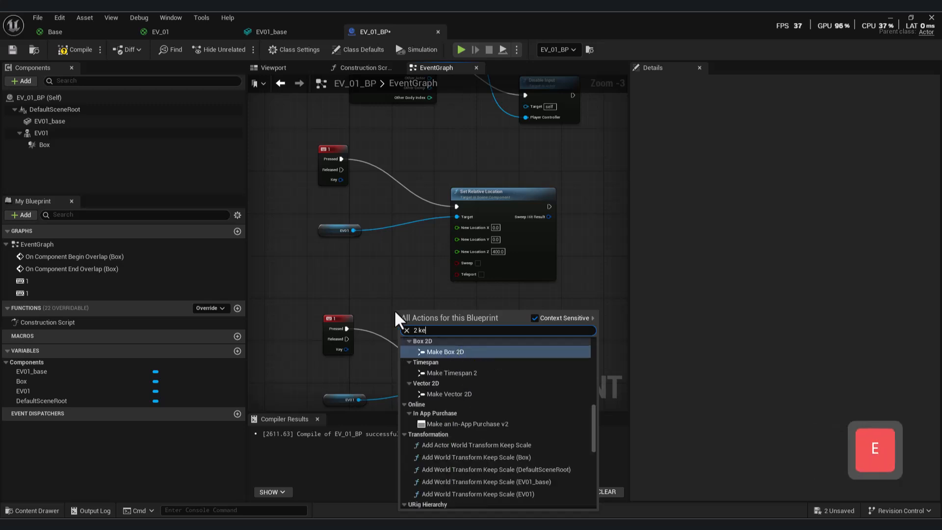
scroll(479, 412, "down", 1)
scroll(479, 408, "down", 1)
left_click(442, 475)
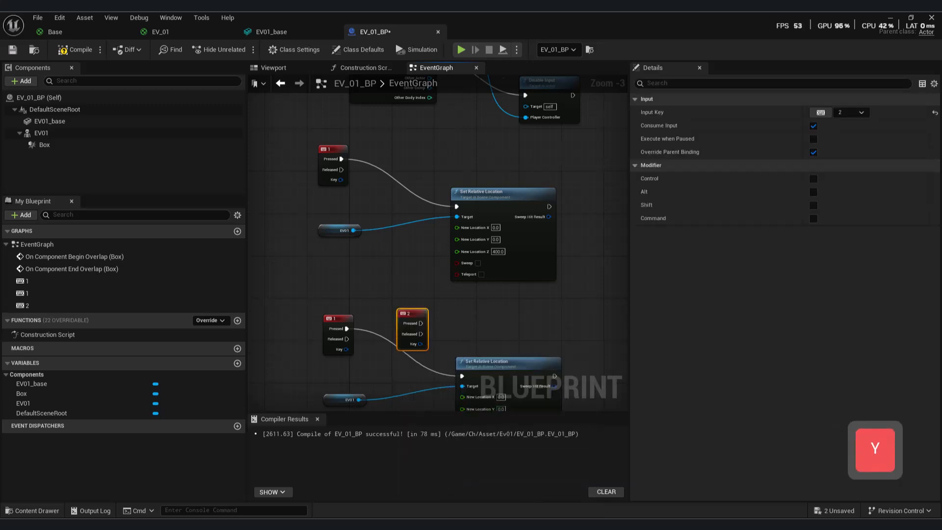
scroll(473, 296, "up", 2)
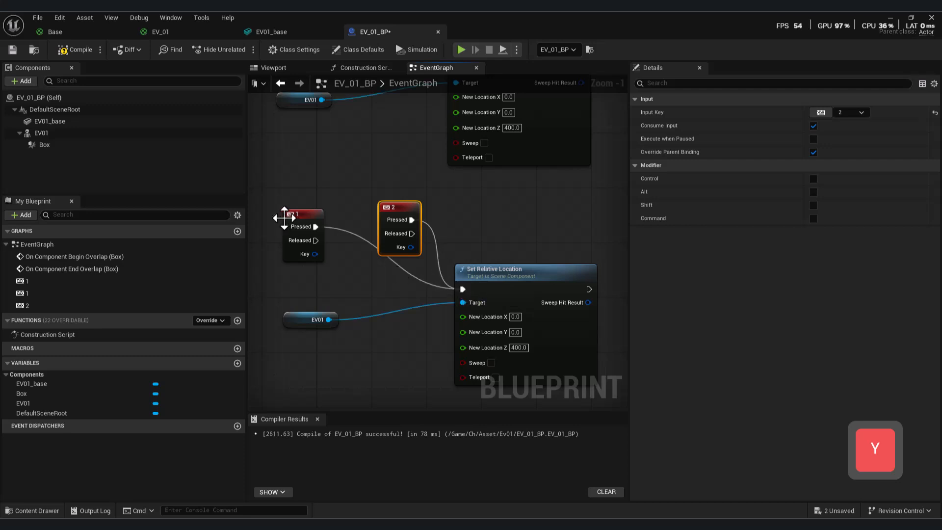
key("Delete")
right_click_drag(388, 282, 356, 204)
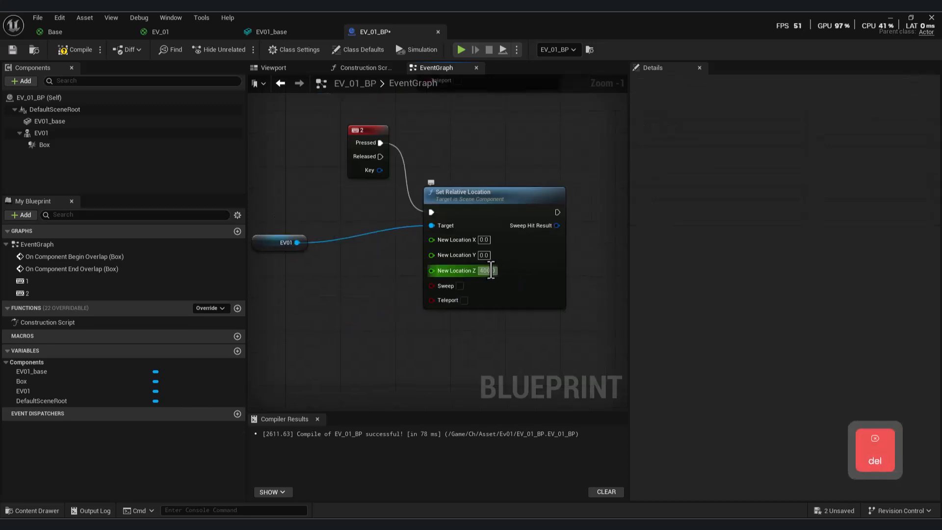
Set New Location Z to 800 on the 2 key event's Set Relative Location node, then compile and save the blueprint.
key("ctrl+a")
type("800")
key("Return")
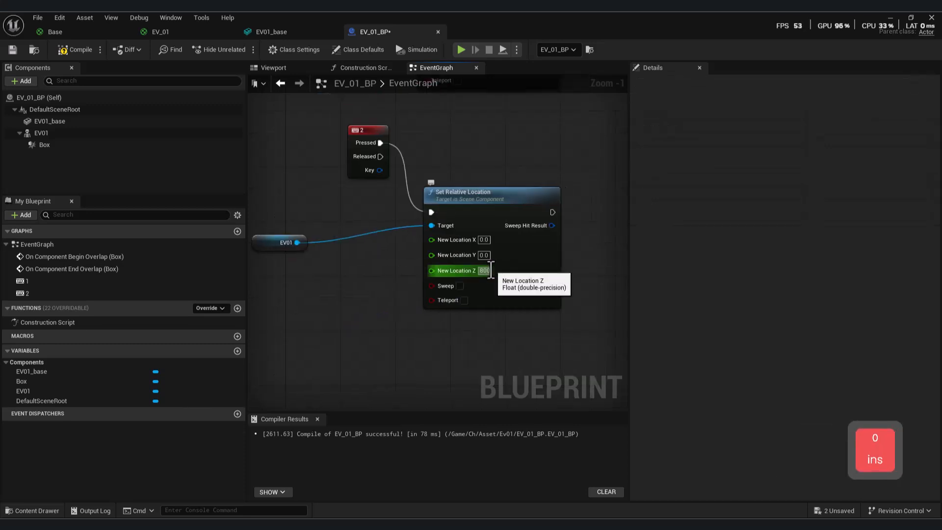
scroll(460, 286, "down", 3)
right_click_drag(460, 287, 408, 311)
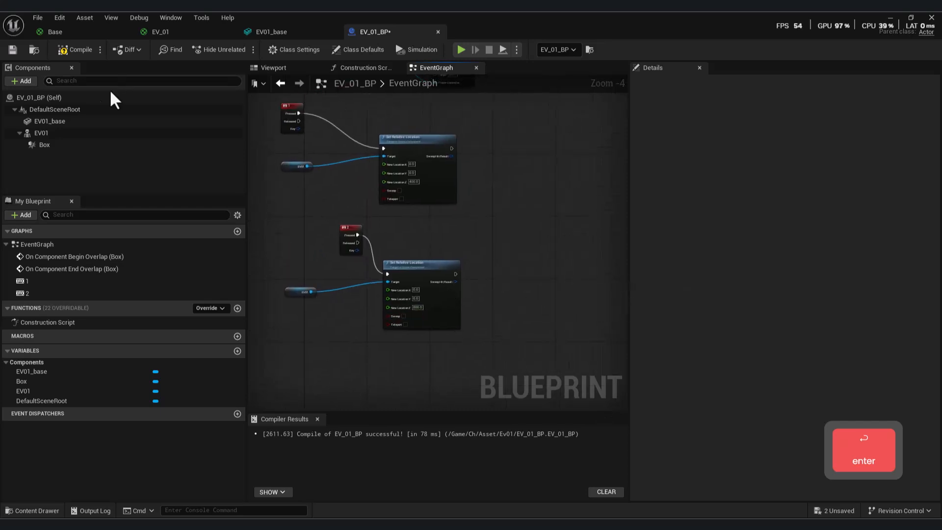
left_click(13, 49)
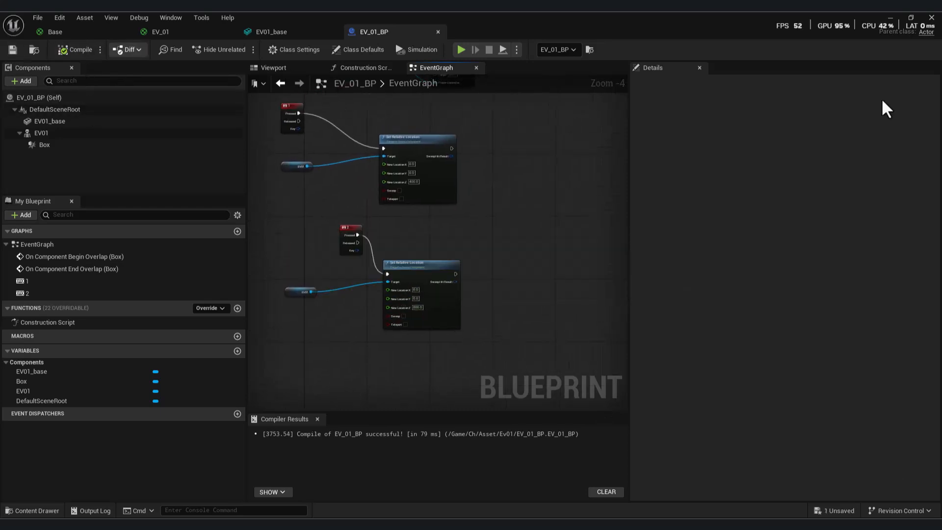
left_click(890, 19)
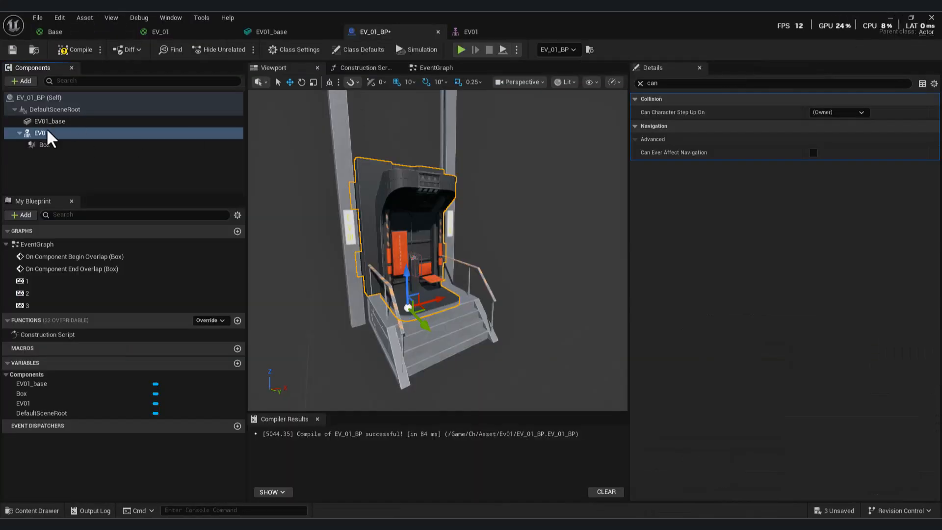
Add a second box collision component under EV01 and raise it above the cabin floor.
left_click(22, 81)
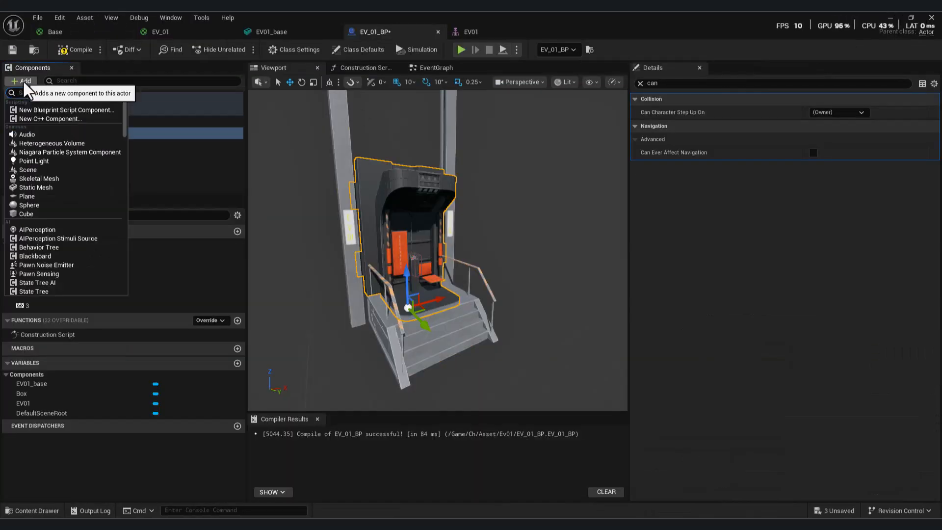
type("box")
left_click(67, 121)
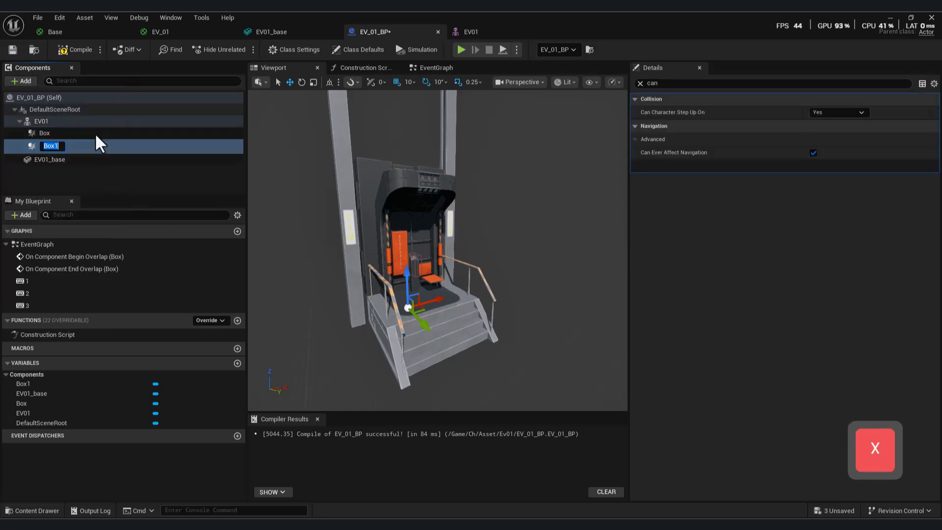
left_click(60, 144)
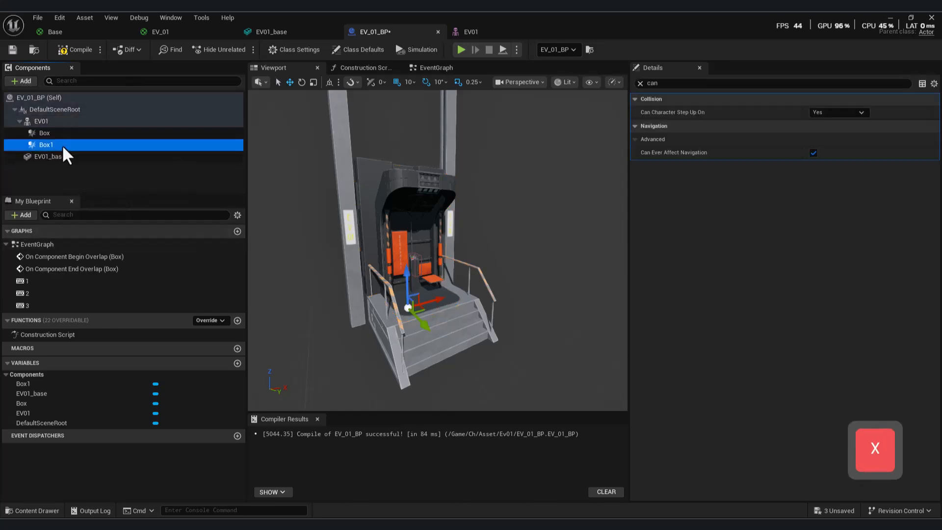
left_click_drag(409, 288, 409, 287)
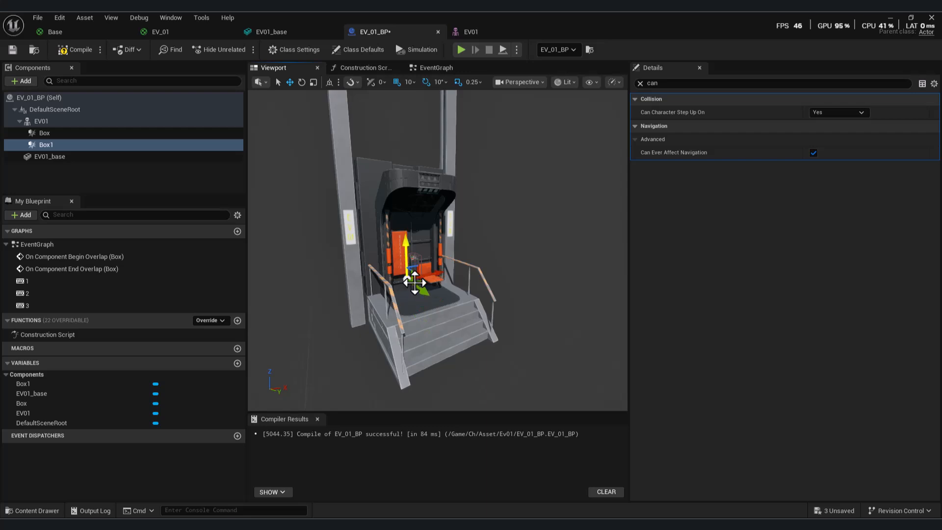
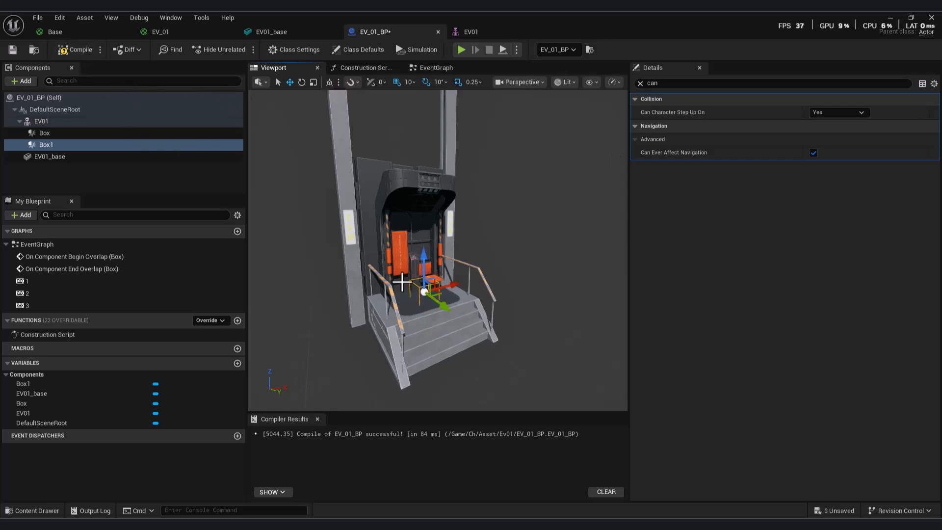
Clear the details filter and flatten the Box1 collision box to a Z scale of about 0.09.
left_click(640, 84)
scroll(905, 270, "down", 3)
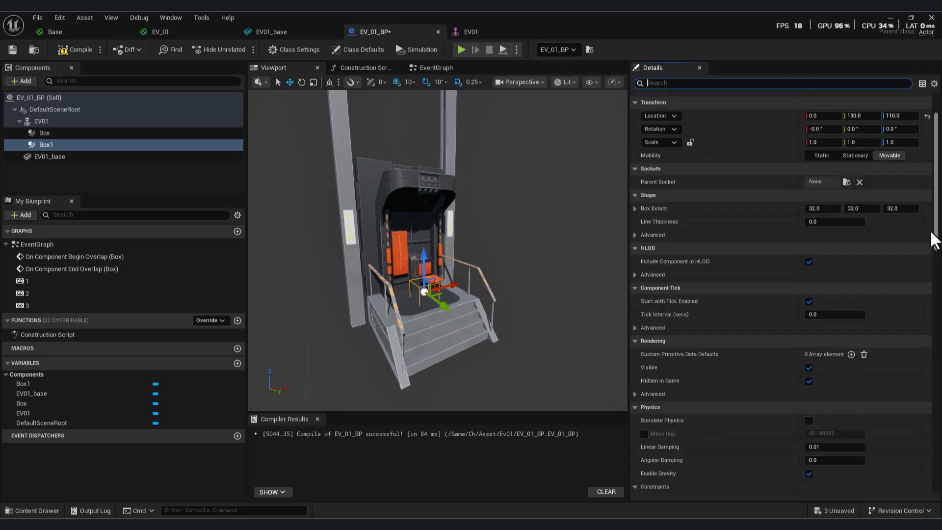
scroll(460, 351, "up", 2)
left_click_drag(901, 142, 894, 142)
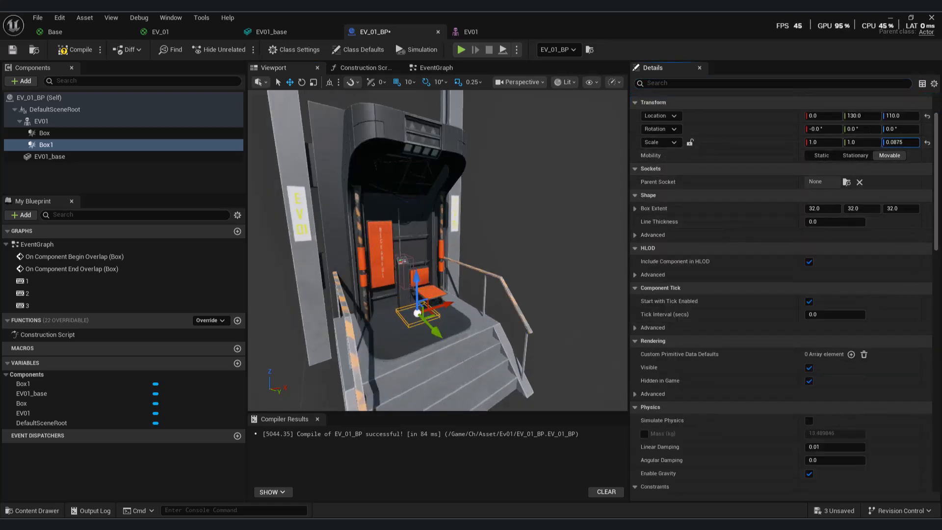
Move Box1 down to the cabin floor at Y 120, Z 90, and stretch its Y scale to about 2.01.
right_click_drag(442, 275, 442, 275)
key("w")
left_click_drag(451, 306, 479, 305)
left_click_drag(862, 142, 884, 142)
left_click_drag(460, 361, 538, 319)
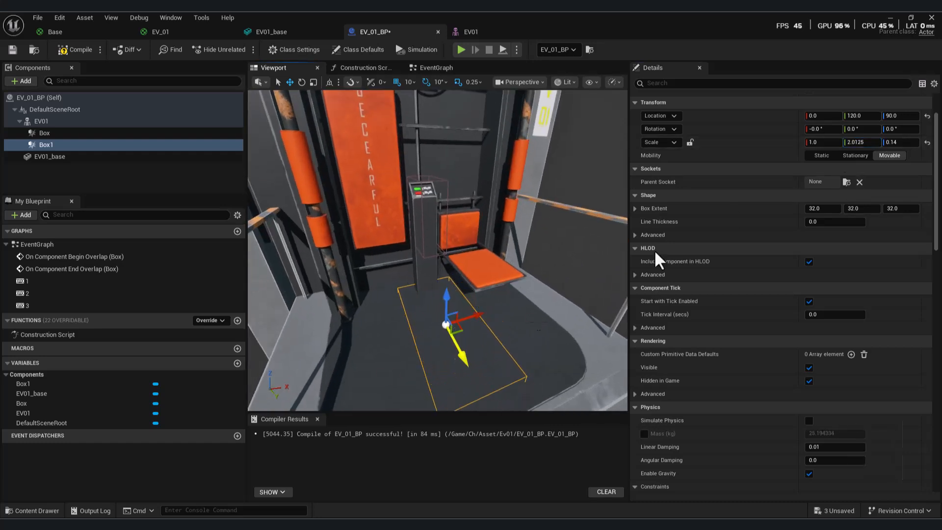
Enlarge Box1 to cover the cabin floor, with scale about X 2.88, Y 2.18 and Z 0.205.
left_click_drag(888, 141, 894, 142)
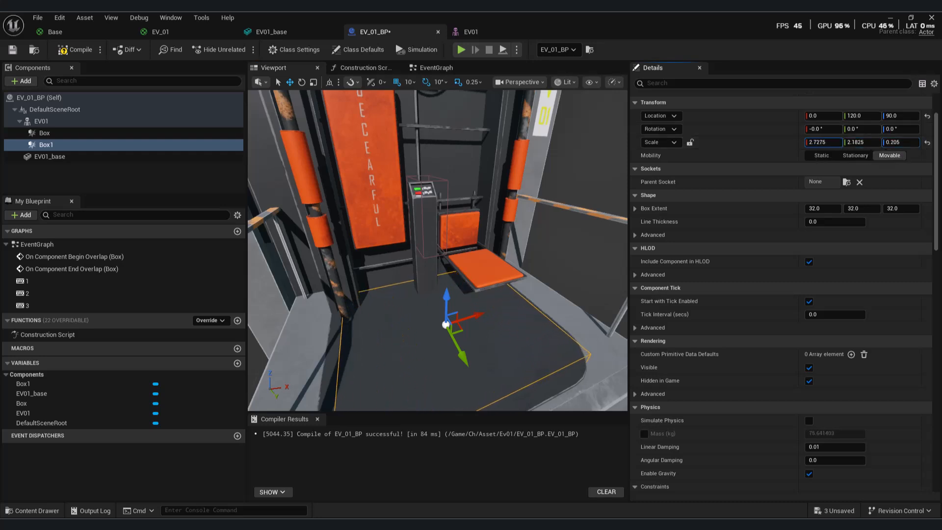
right_click_drag(473, 321, 483, 278)
key("w")
key("a")
key("w")
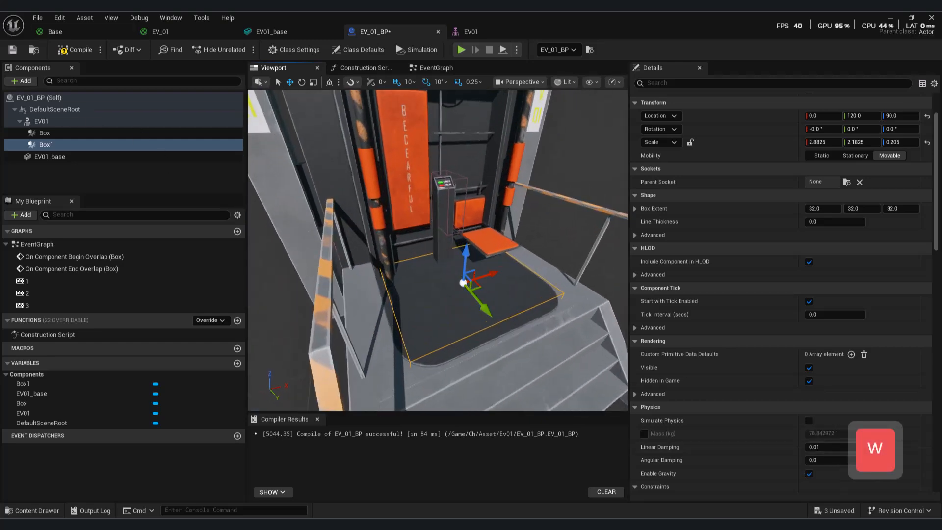
Filter Box1's details for its collision settings and set Collision Presets to BlockAll.
left_click(674, 83)
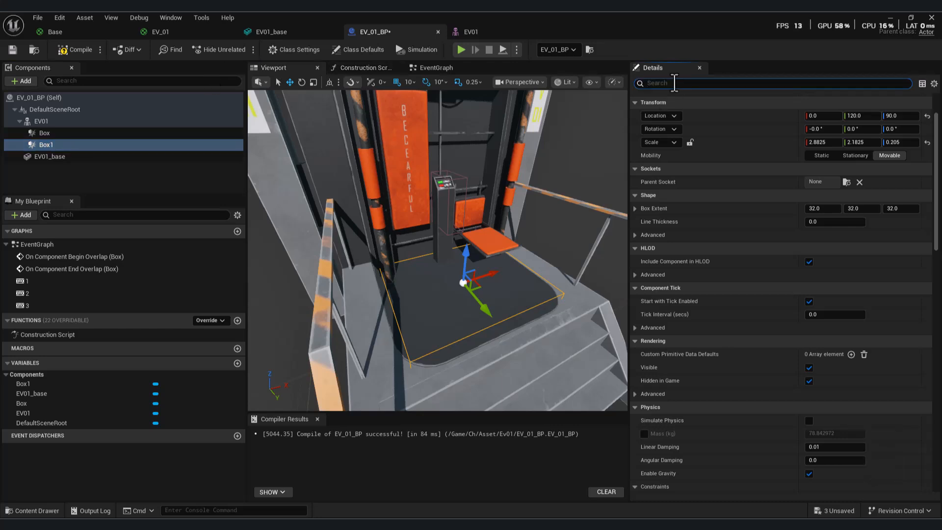
type("collison")
key("BackSpace")
key("Insert")
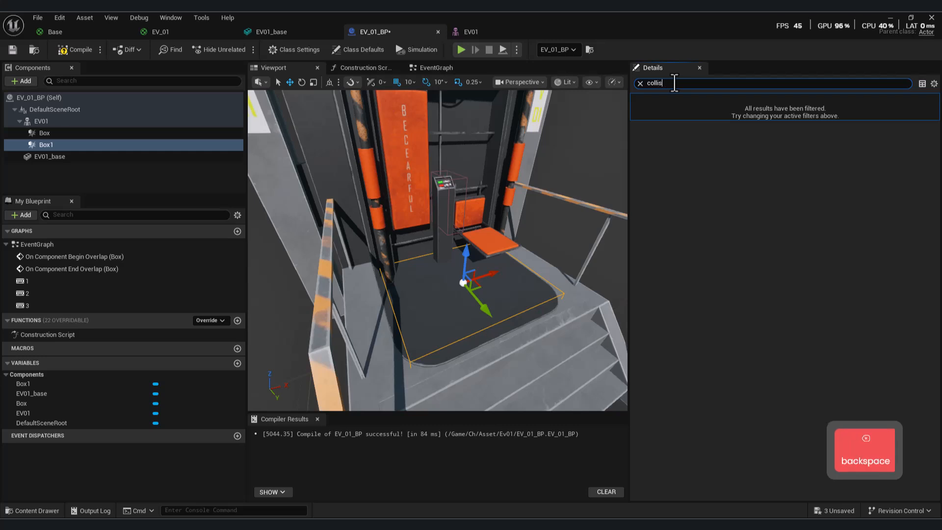
key("BackSpace")
key("BackSpace")
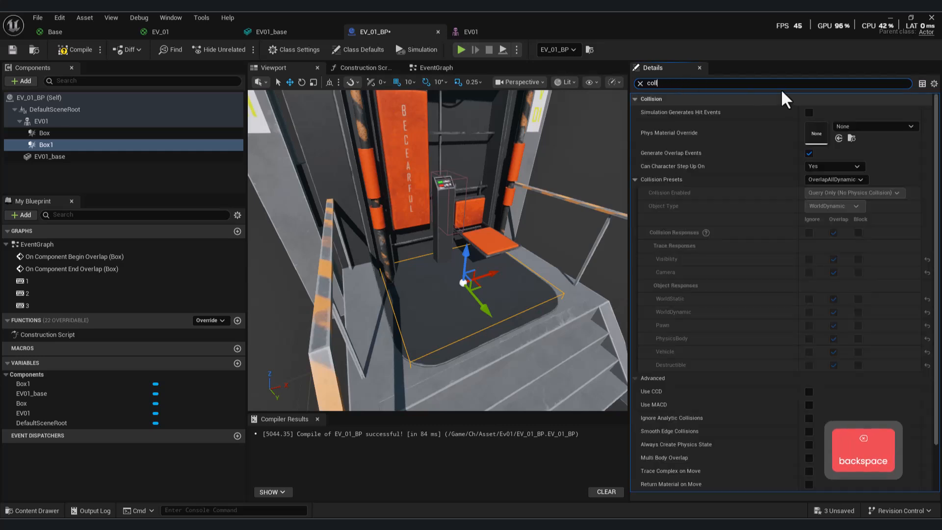
left_click(834, 180)
left_click(837, 208)
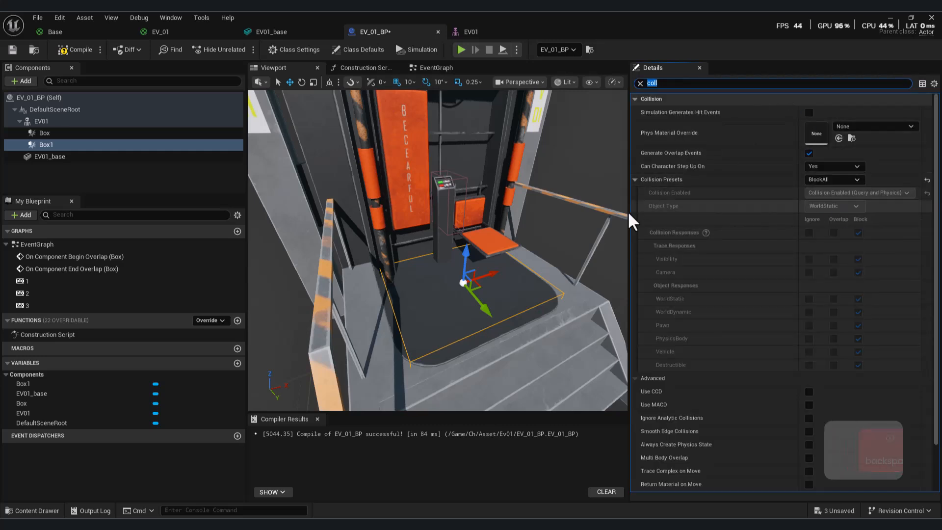
Filter Box1's details by "can" to find the Can Character Step Up On setting.
type("can")
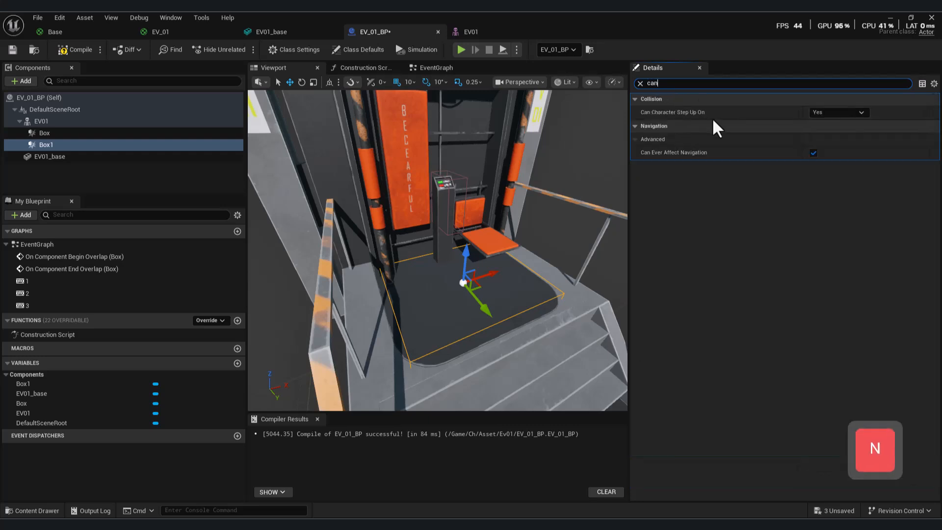
Set Can Character Step Up On to Yes for the Box1 collision component and return to the level editor.
left_click(837, 112)
left_click(835, 130)
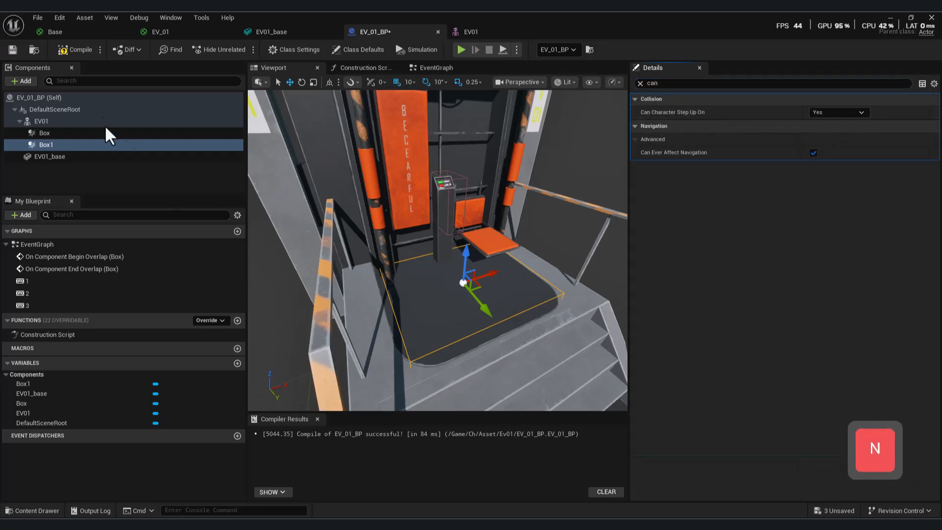
left_click(932, 17)
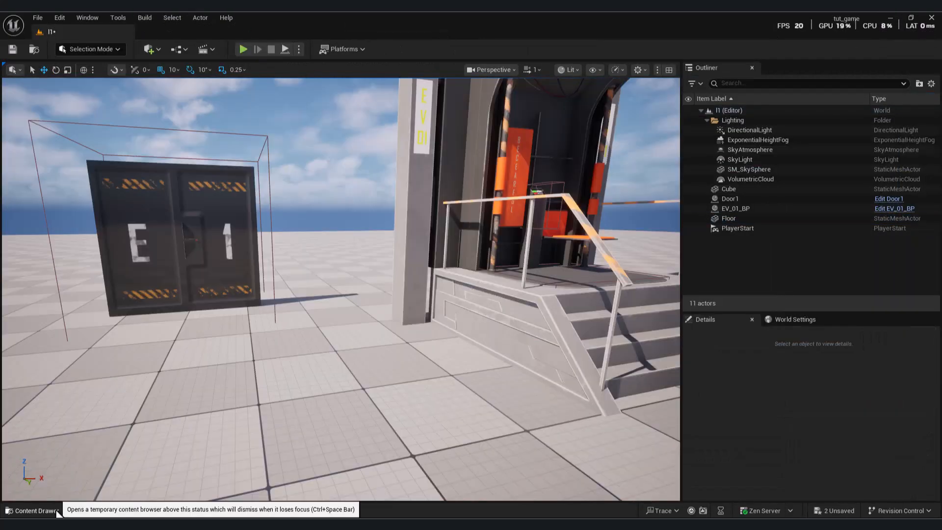
Return to the EV_01_BP blueprint editor with the EV01 asset closed and show the event graph.
left_click(31, 510)
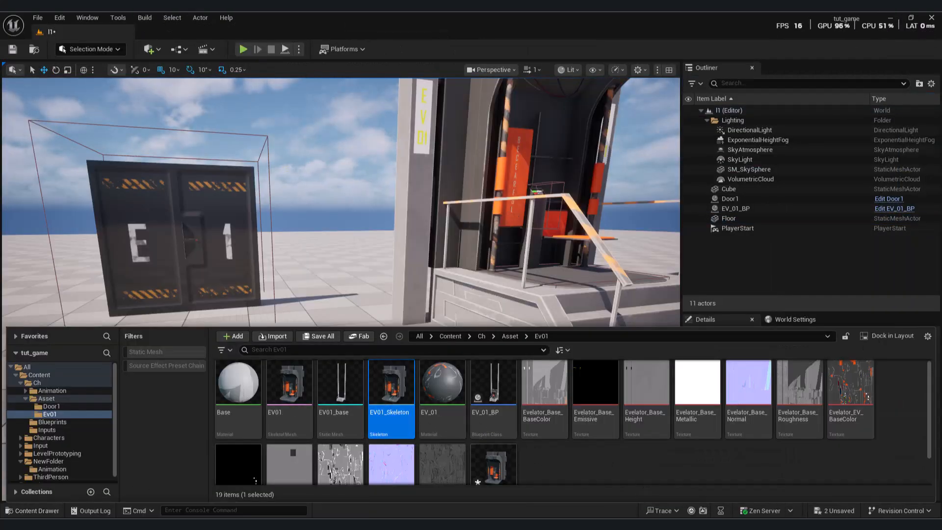
left_click(632, 491)
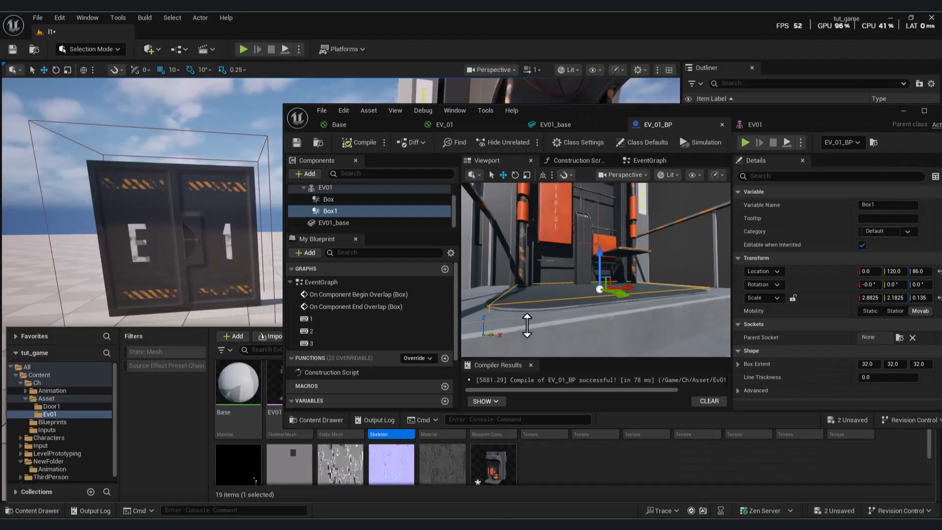
left_click(924, 111)
left_click(475, 30)
left_click(542, 31)
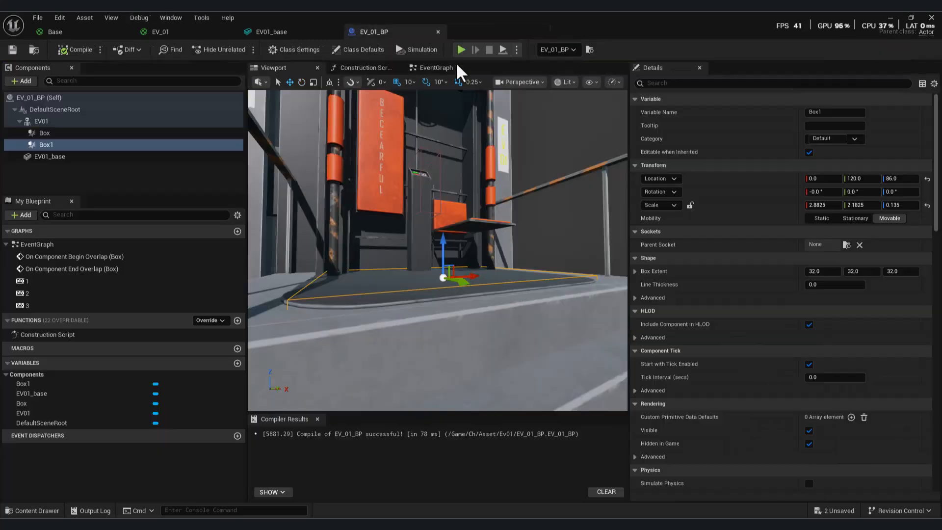
left_click(298, 31)
left_click(368, 32)
left_click(426, 68)
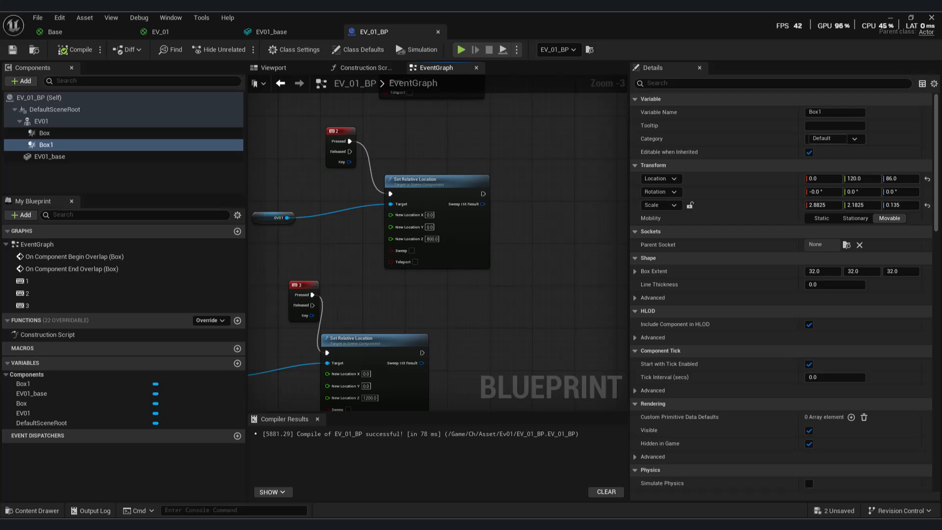
Add a Timeline node between the 3 key's Pressed output and its Set Relative Location node, and line up the nodes.
left_click_drag(456, 167, 351, 169)
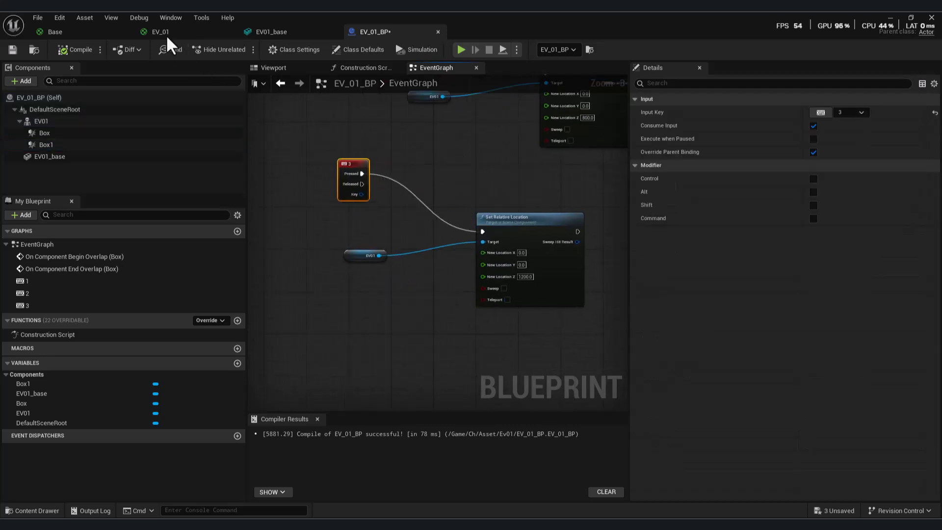
left_click_drag(378, 205, 380, 340)
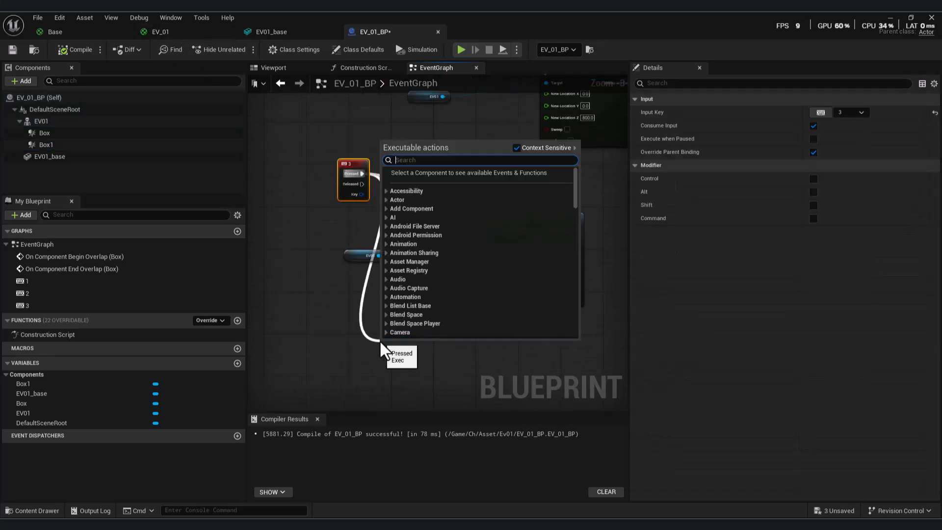
type("add time")
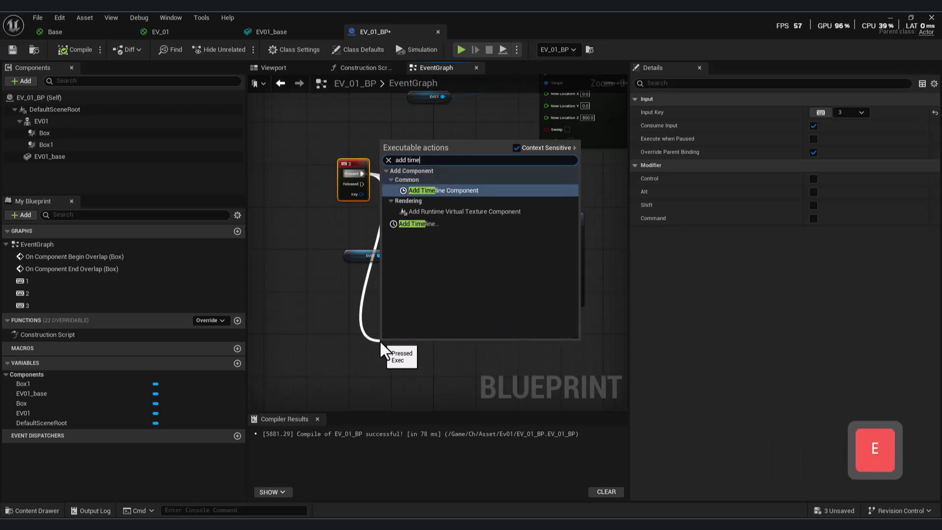
left_click(419, 225)
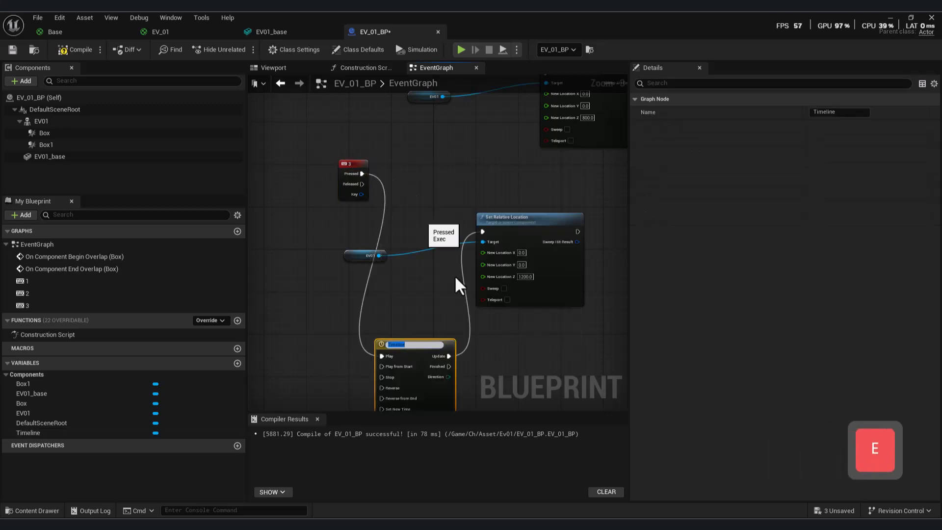
left_click(440, 245)
left_click_drag(415, 344, 430, 163)
left_click_drag(355, 164, 291, 174)
left_click_drag(425, 167, 383, 166)
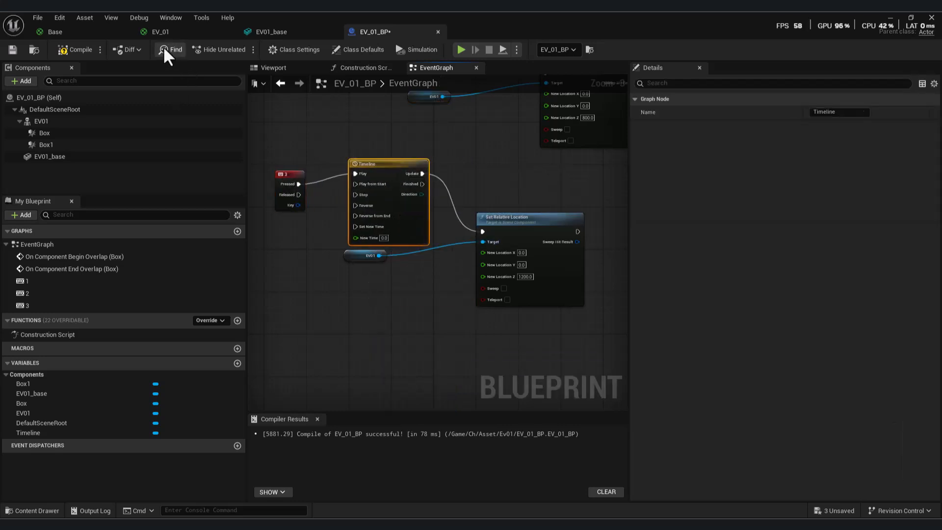
Add a float track named 3 to the new timeline and set the timeline length to 9.
double_click(391, 169)
left_click(269, 95)
left_click(316, 110)
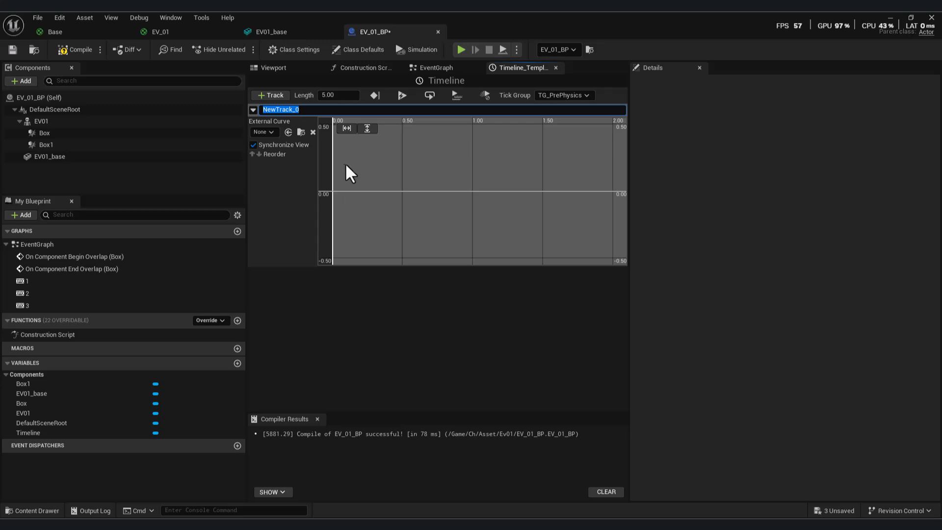
type("3")
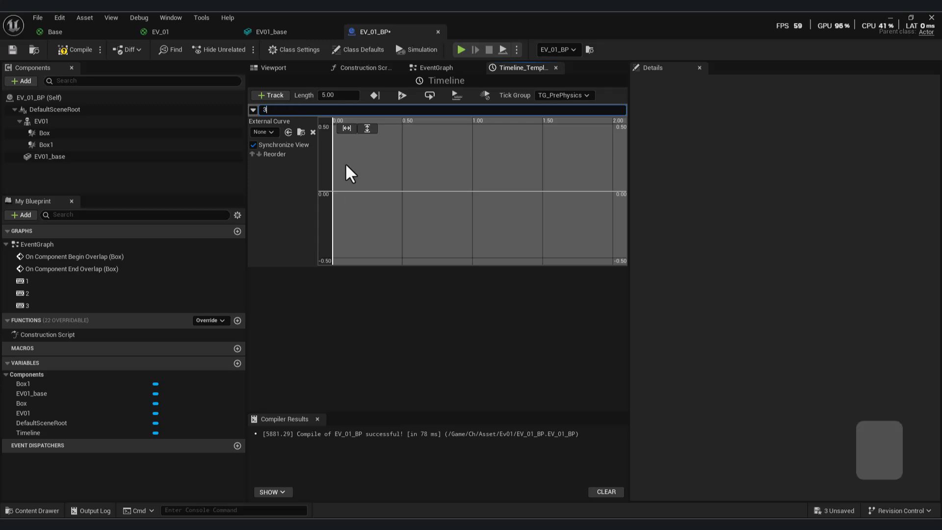
key("Return")
key("ctrl+s")
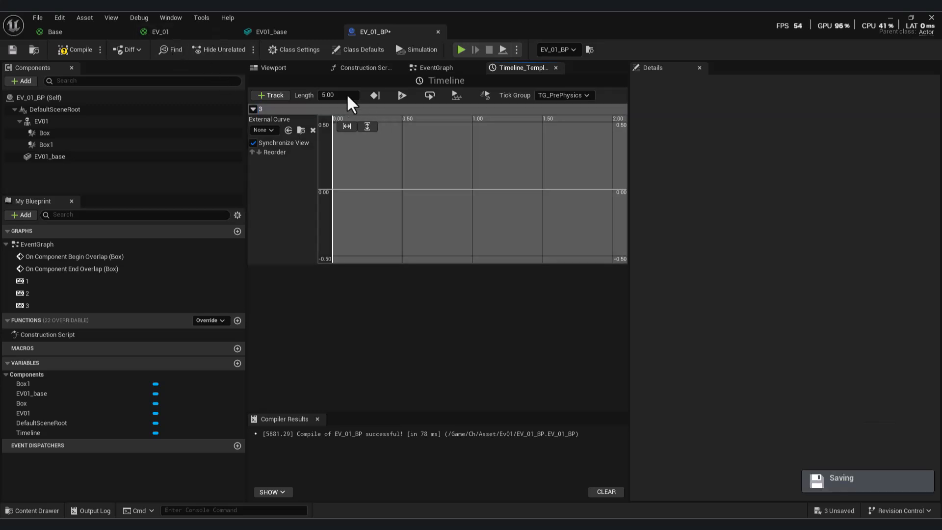
type("9")
key("Return")
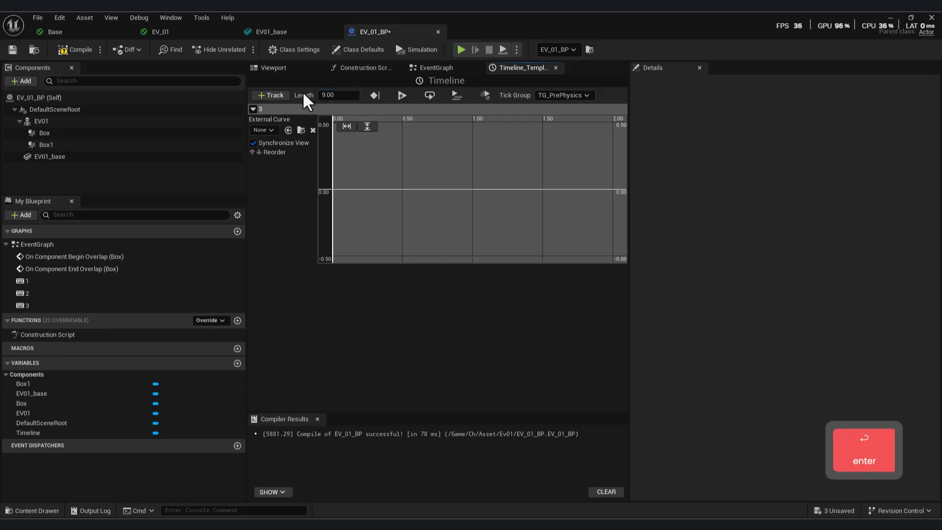
Add two keys to the curve of track 3 and set the first key to time 0 and value 0.
right_click(376, 181)
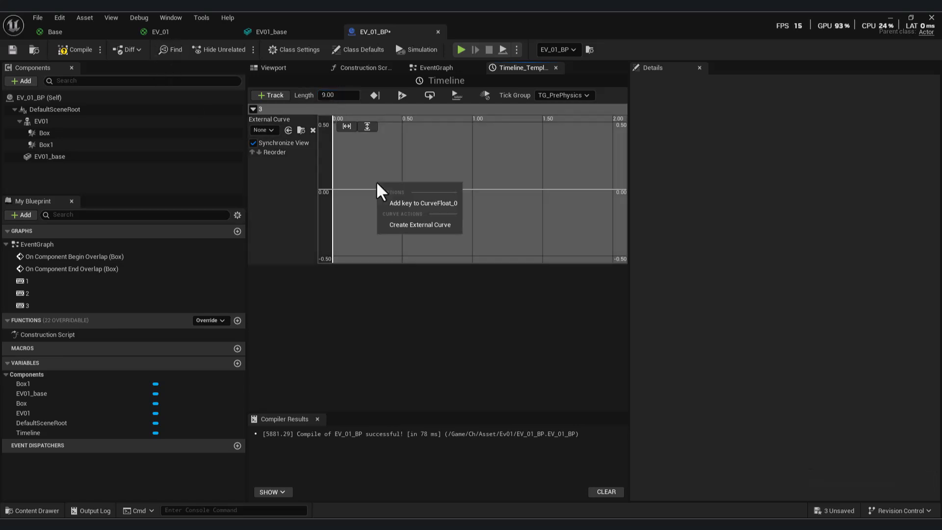
left_click(401, 200)
right_click(559, 182)
left_click(584, 204)
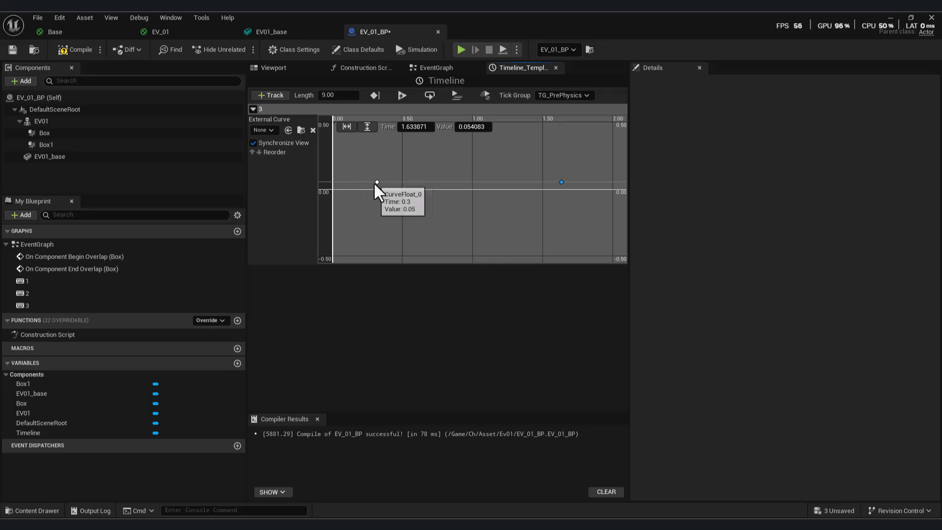
type("0")
key("Return")
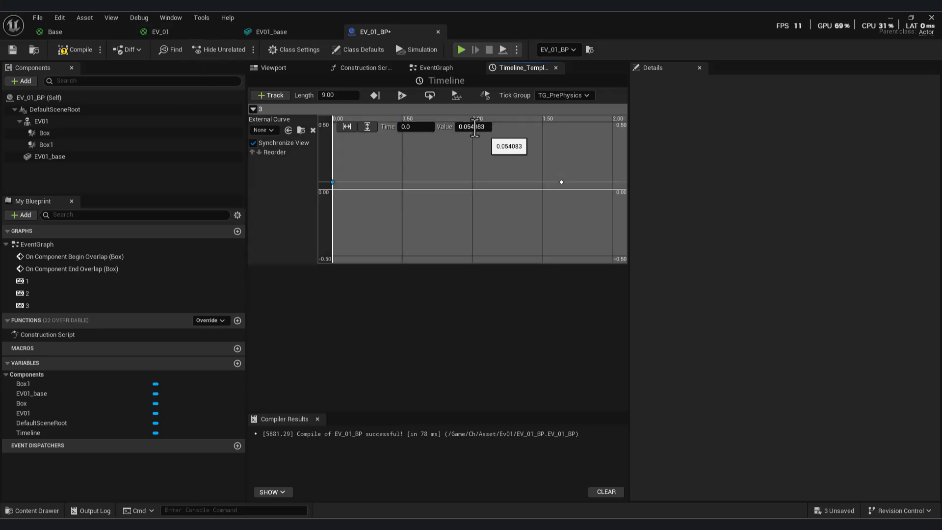
type("0")
key("Return")
Set the second key to time 9 and value 1200, and change the first key's interpolation to Auto.
left_click(562, 182)
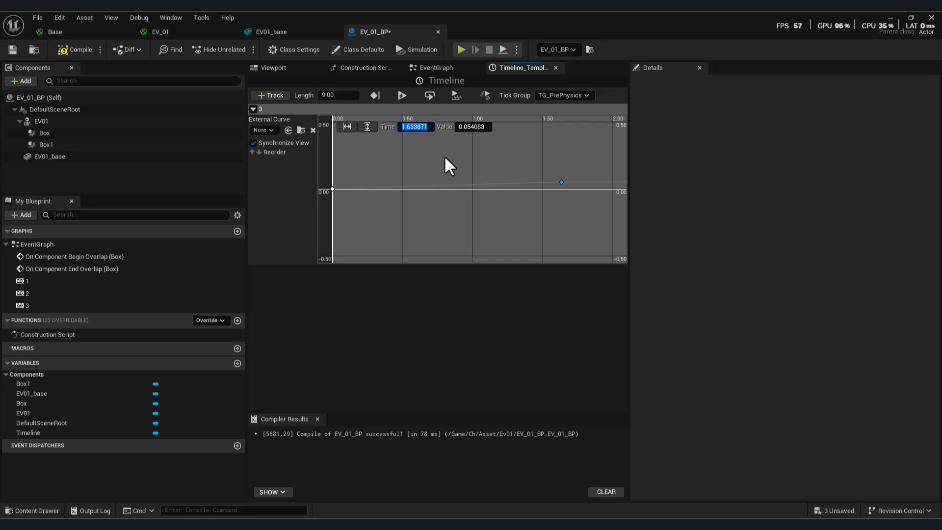
type("9.0")
key("Return")
left_click(473, 127)
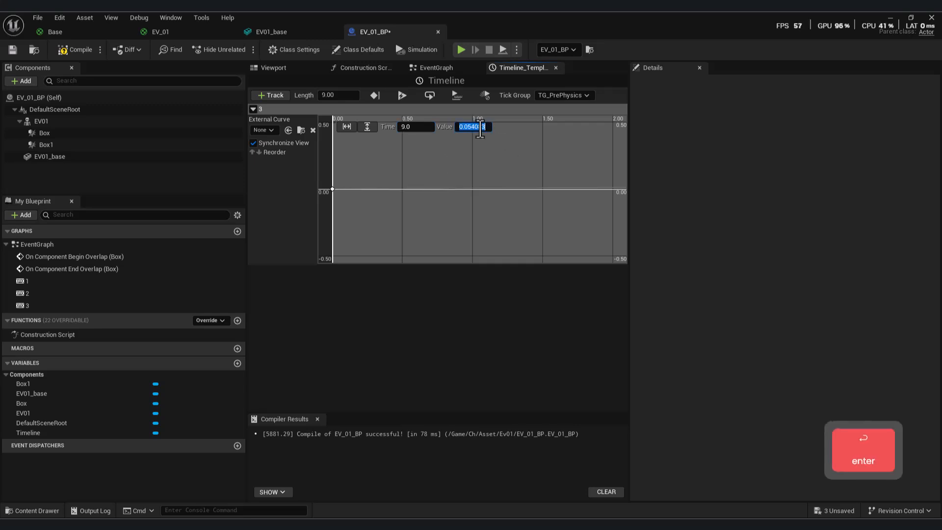
type("1024")
key("Return")
key("f")
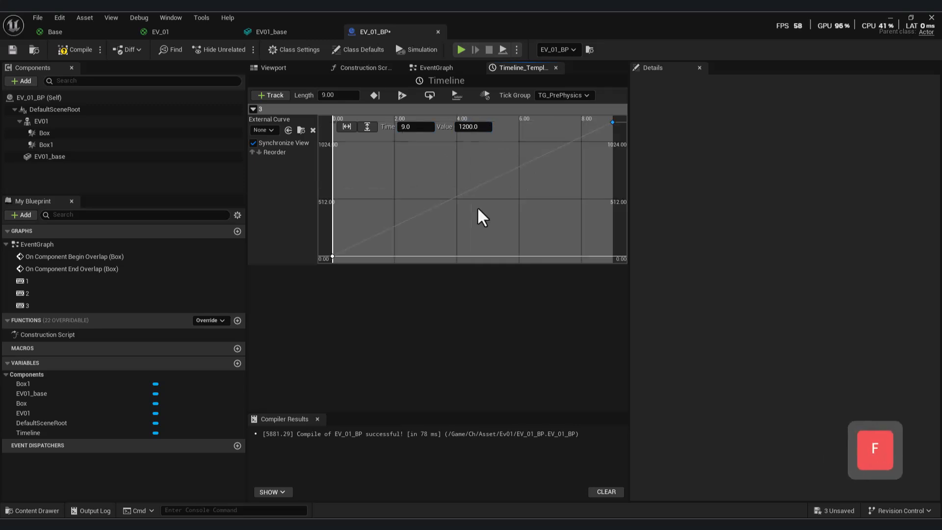
right_click(333, 257)
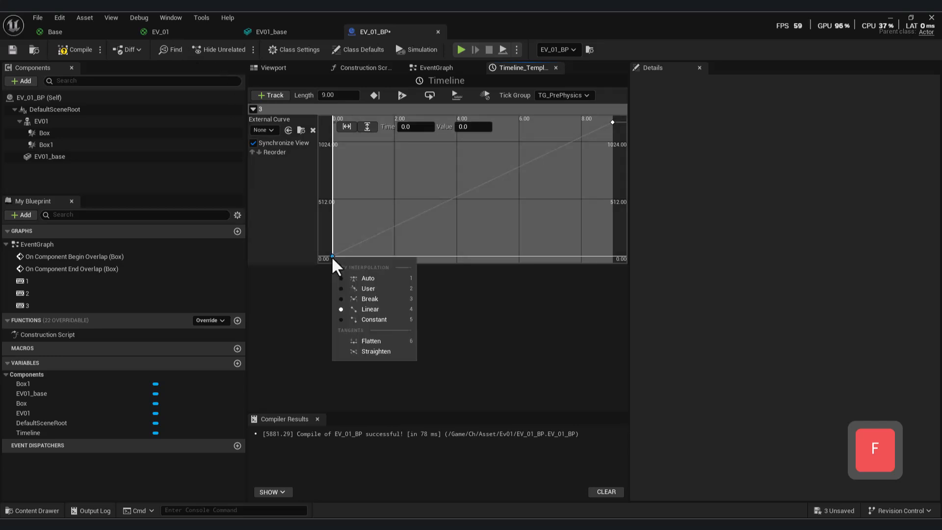
left_click(374, 278)
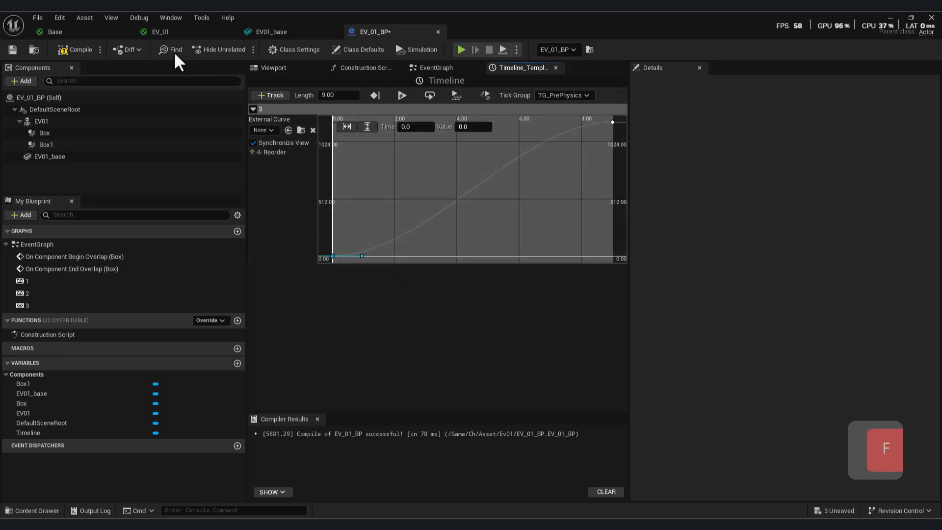
Connect the timeline's 3 output to New Location Z of the 3 key's Set Relative Location node in the event graph.
left_click(436, 67)
left_click_drag(400, 186, 373, 173)
scroll(417, 228, "up", 2)
left_click_drag(398, 203, 507, 294)
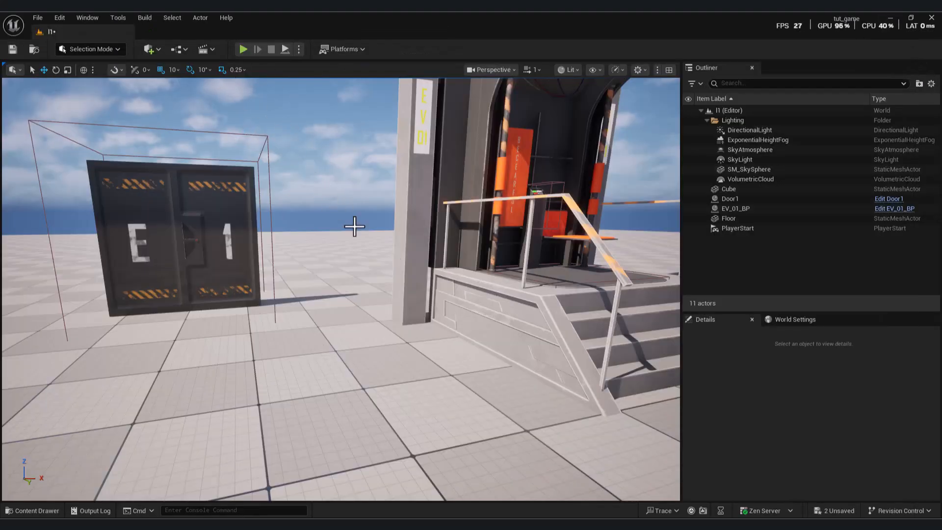
Play the level, walk the character to the elevator and trigger the movement with the 3 key event.
left_click(243, 49)
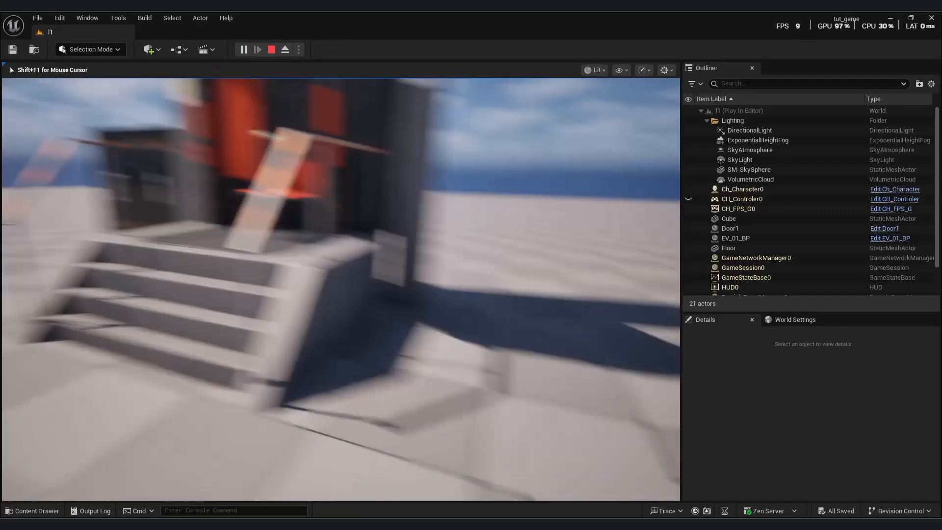
key("a")
key("w")
key("3")
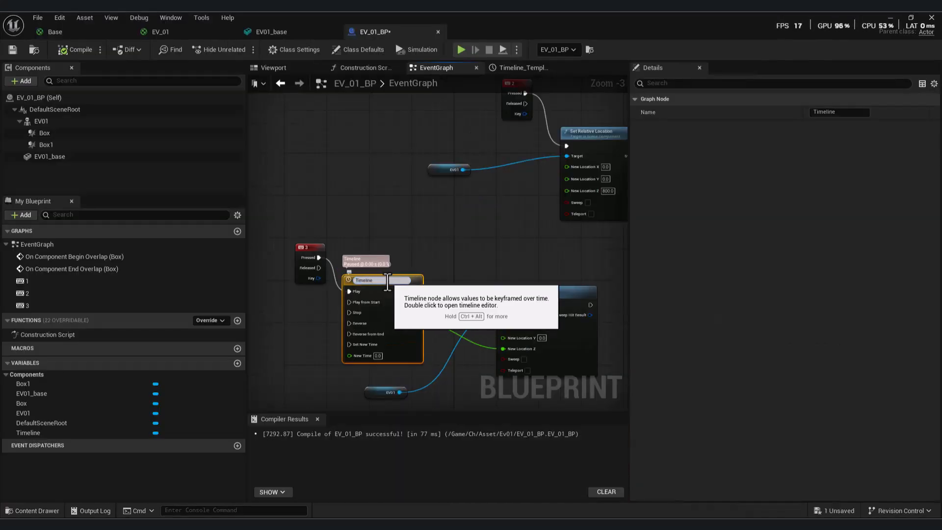
Duplicate the 3 key's timeline node and connect the 2 key's Pressed output to the copy's Play input.
key("ctrl+c")
key("ctrl+v")
left_click_drag(449, 210, 454, 182)
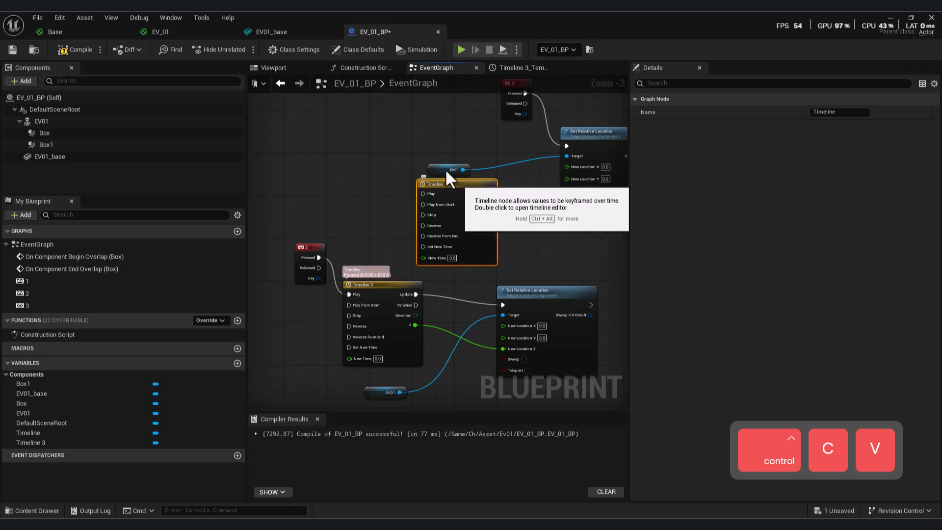
right_click_drag(496, 143, 457, 196)
left_click_drag(486, 148, 384, 249)
Rename the duplicated timeline's track to 2 and set its length to 6.
double_click(421, 240)
left_click(269, 109)
left_click(263, 109)
key("F2")
type("2")
key("Return")
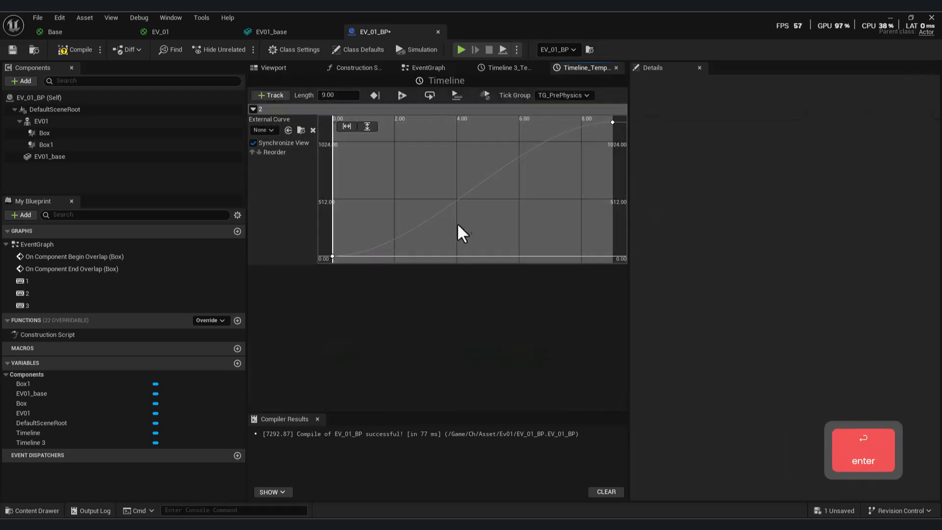
left_click(338, 94)
type("6")
key("Return")
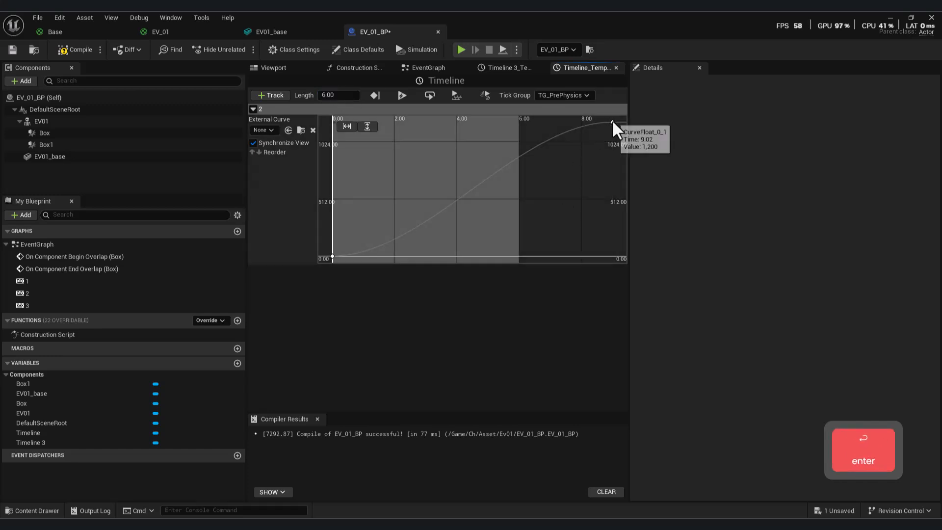
Set the last key of track 2 to value 800 and time 6, and compile the blueprint.
left_click(613, 121)
left_click(472, 126)
type("800")
key("Return")
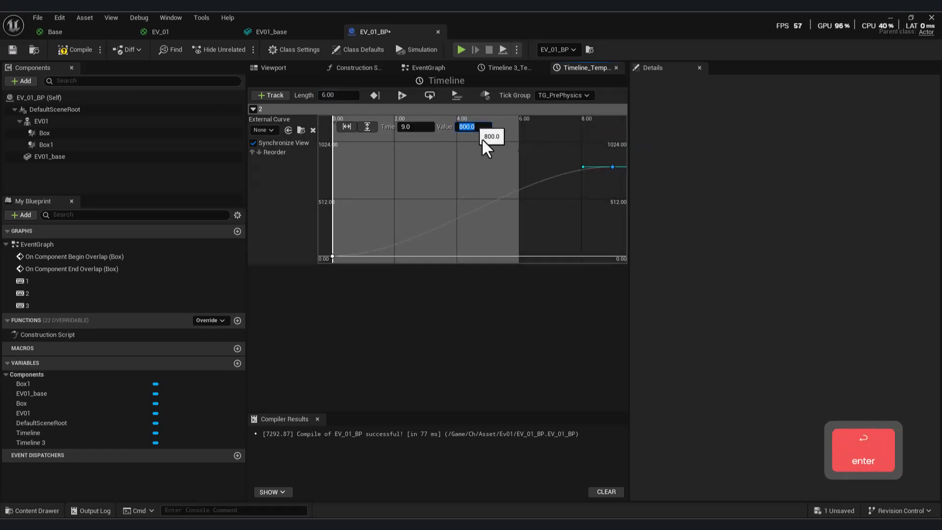
left_click(416, 127)
type("6")
key("Return")
left_click(78, 50)
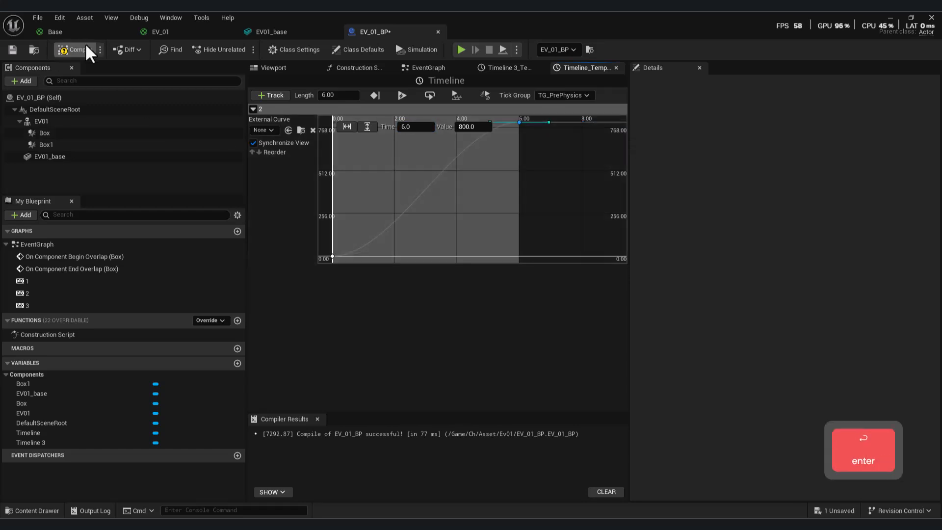
Connect the duplicated timeline's Update output to the 2 key's Set Relative Location node and tidy the surrounding nodes in the event graph.
left_click(505, 68)
left_click(541, 68)
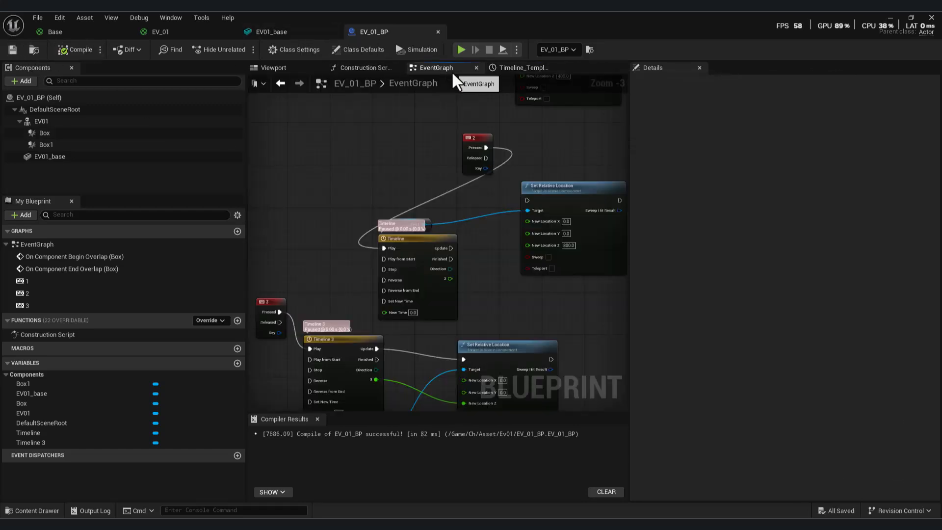
scroll(431, 241, "up", 1)
right_click_drag(430, 244, 410, 240)
left_click_drag(411, 239, 423, 234)
left_click_drag(459, 121, 329, 115)
left_click_drag(449, 240, 522, 193)
left_click_drag(408, 238, 414, 126)
left_click_drag(391, 219, 373, 254)
scroll(457, 255, "down", 2)
right_click_drag(457, 255, 476, 334)
scroll(466, 321, "up", 2)
left_click_drag(346, 211, 322, 229)
Rename the timeline node driven by the 2 key to Timeline 2.
left_click(423, 212)
key("F2")
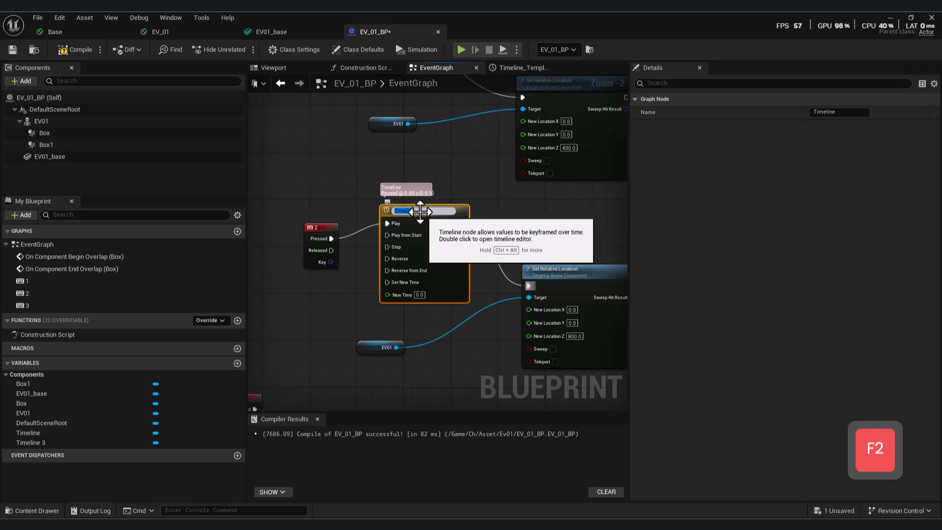
type("Timeline 2")
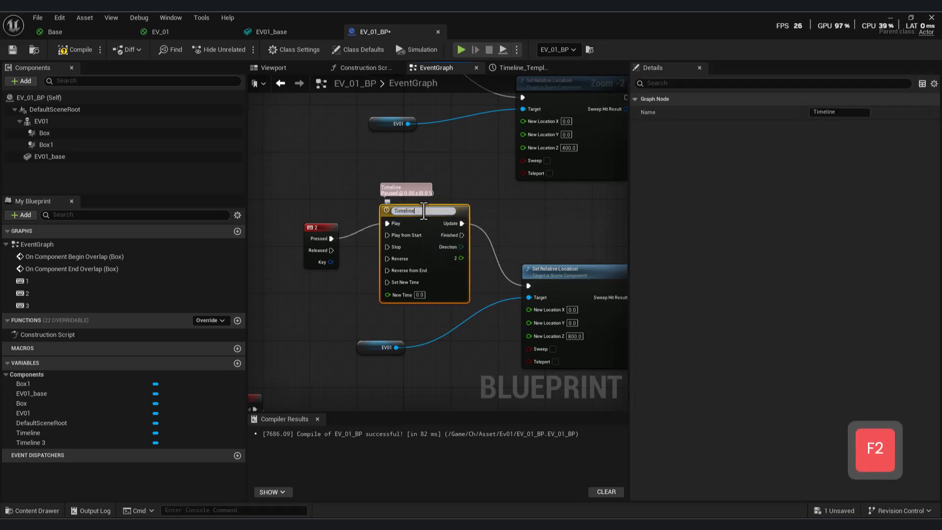
key("Return")
Duplicate Timeline 2 and wire the copy between the 1 key's Pressed output and its Set Relative Location node.
scroll(457, 245, "down", 2)
right_click_drag(459, 248, 429, 361)
left_click_drag(412, 260, 396, 196)
left_click(412, 301)
key("ctrl+c")
key("ctrl+v")
scroll(429, 226, "up", 2)
left_click_drag(469, 196, 509, 224)
right_click_drag(511, 224, 528, 211)
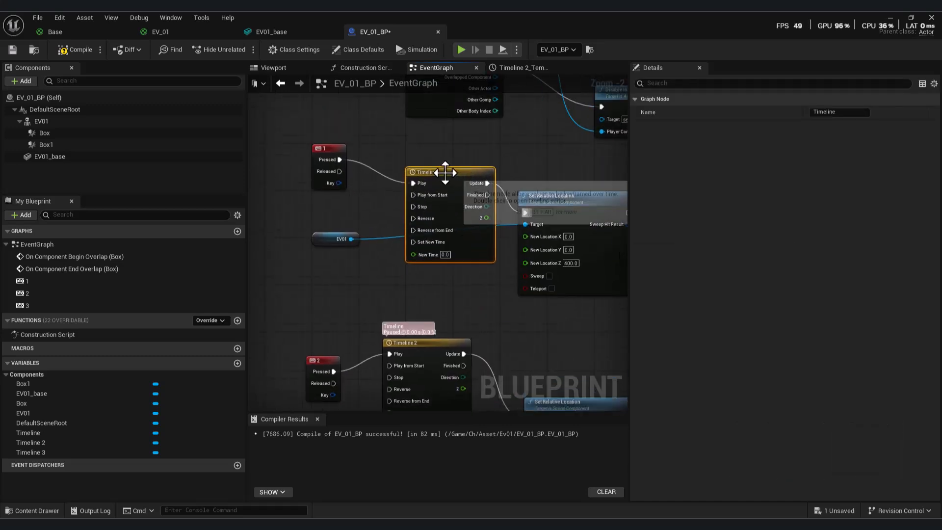
Open the timeline driven by the 1 key and set its length to 3.
double_click(445, 173)
left_click(338, 94)
type("3")
key("Return")
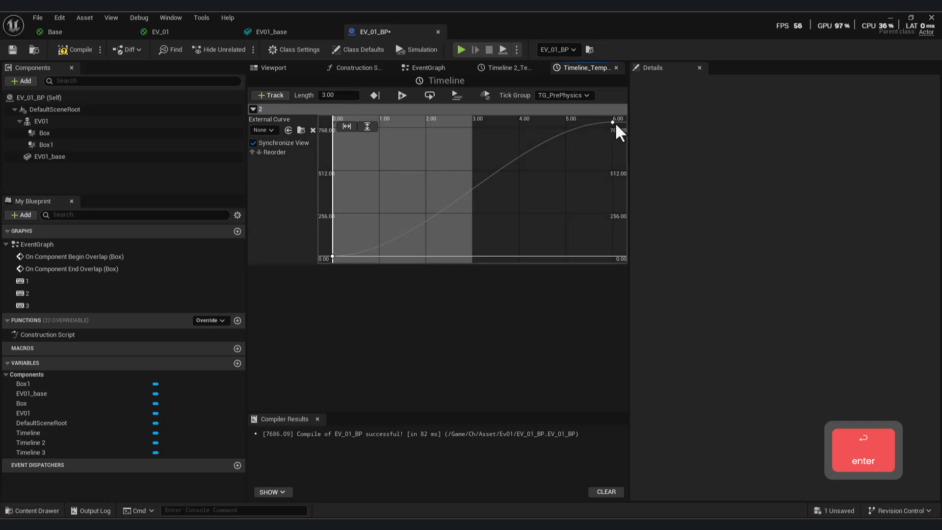
Set the curve's last key to time 3 and value 400, fit the curve in view, and compile and save the blueprint.
left_click(407, 126)
type("3")
key("Return")
type("400")
key("Return")
left_click(347, 127)
left_click(367, 127)
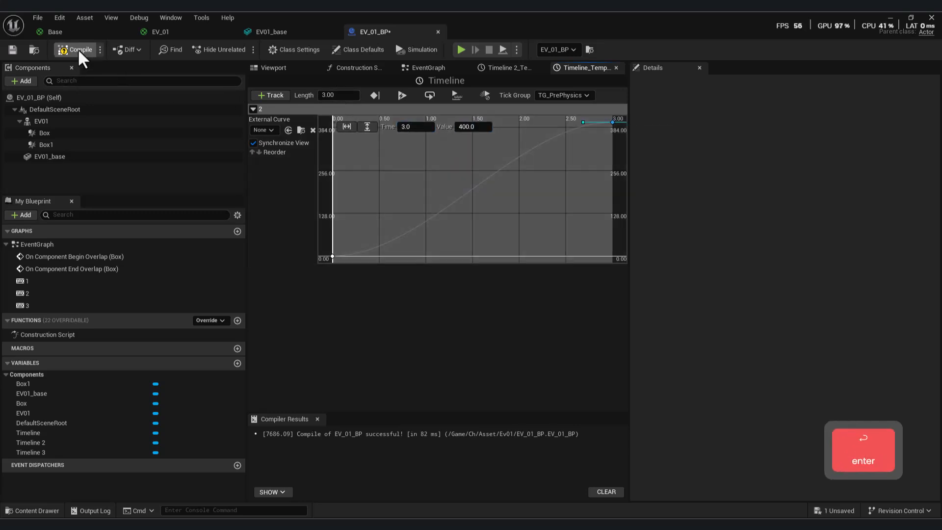
left_click(13, 50)
Close the timeline editors and move the 1 key's Set Relative Location node farther from its timeline in the event graph.
left_click(616, 69)
left_click(553, 71)
right_click_drag(566, 196, 502, 141)
left_click_drag(506, 144, 571, 147)
scroll(571, 147, "down", 2)
right_click_drag(570, 147, 542, 168)
scroll(467, 202, "up", 3)
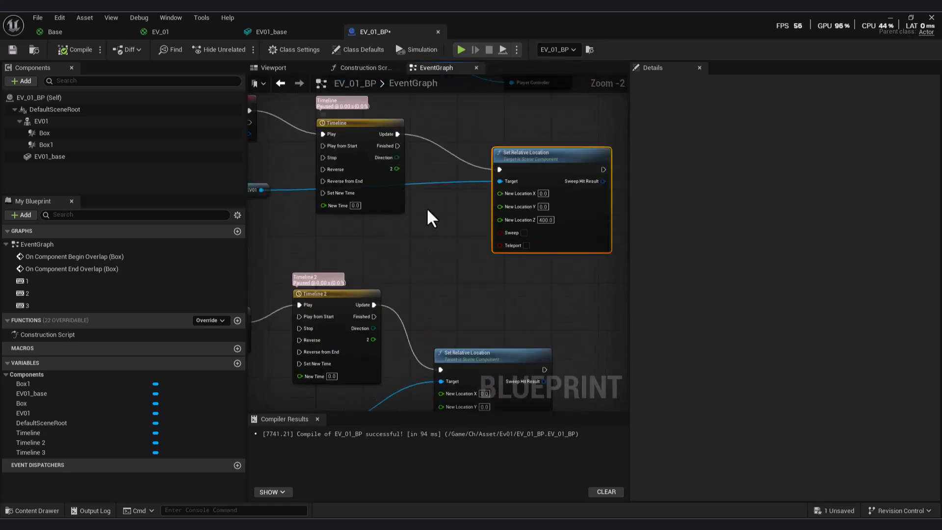
Rename the float track inside the 1 key's timeline to 1.
double_click(361, 122)
double_click(264, 109)
type("1")
key("Return")
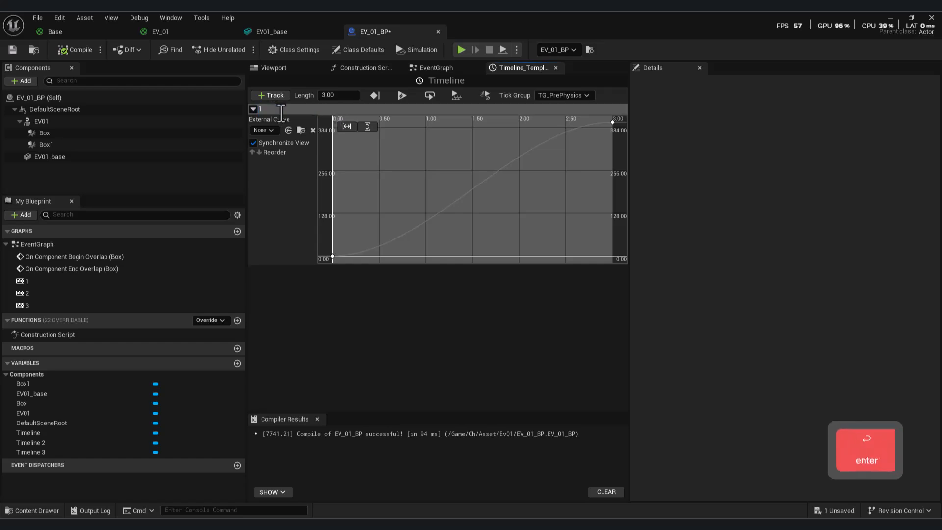
Connect the track outputs of Timeline and Timeline 2 to New Location Z on their Set Relative Location nodes and compile.
left_click(436, 69)
left_click_drag(397, 169, 499, 220)
right_click_drag(455, 291, 475, 134)
left_click_drag(394, 182, 462, 262)
left_click(89, 50)
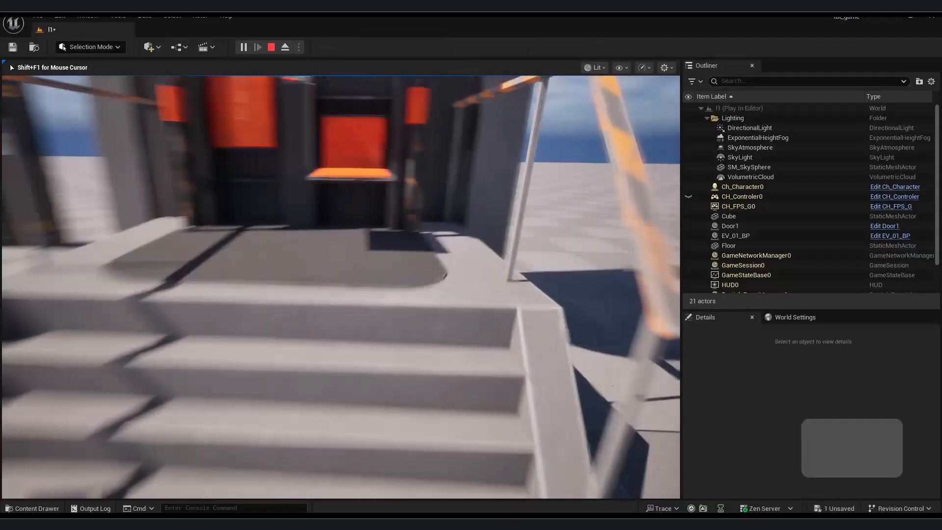
Walk onto the elevator in play mode and test its movement to floors 1 and 2.
key("a")
key("w")
key("1")
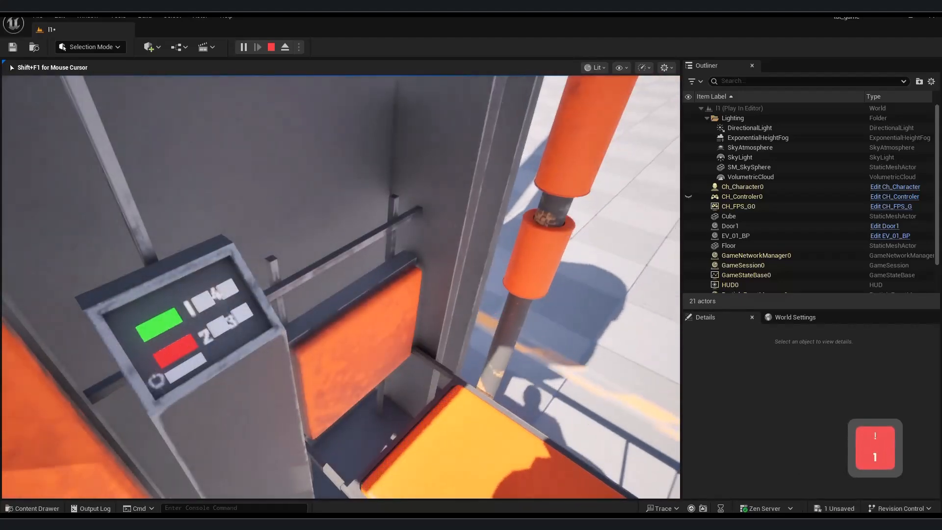
key("2")
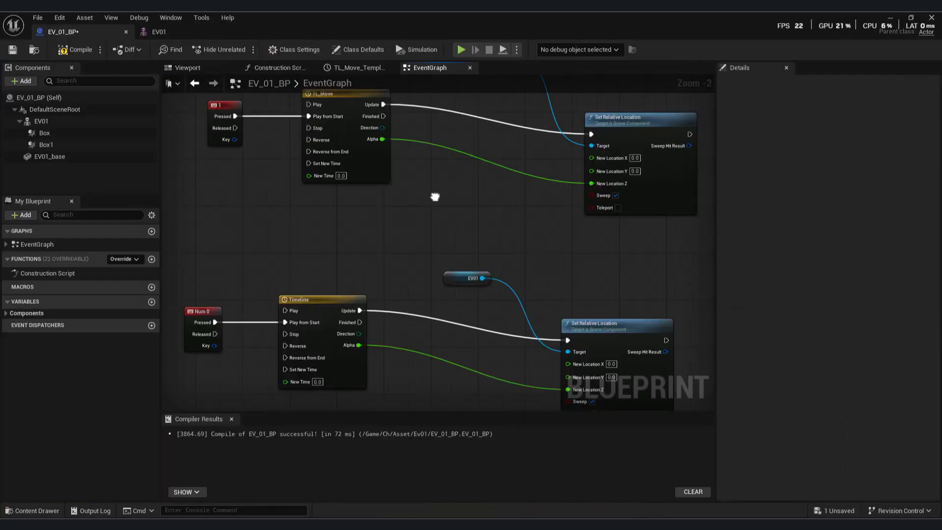
Delete the Num 0 event group with its timeline and Set Relative Location node from the event graph.
right_click_drag(435, 197, 437, 179)
scroll(438, 180, "down", 4)
left_click_drag(564, 315, 348, 202)
key("Delete")
Open the TL_Move timeline and set the last key of the Alpha track to value 1.0.
right_click_drag(505, 200, 490, 214)
scroll(479, 169, "up", 4)
right_click_drag(405, 235, 505, 277)
scroll(366, 253, "up", 2)
double_click(346, 243)
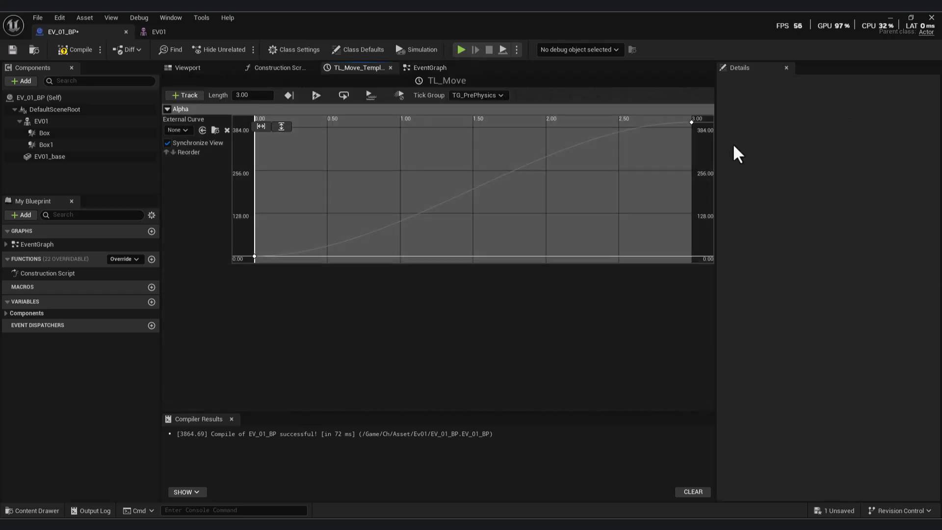
right_click(691, 122)
left_click(691, 123)
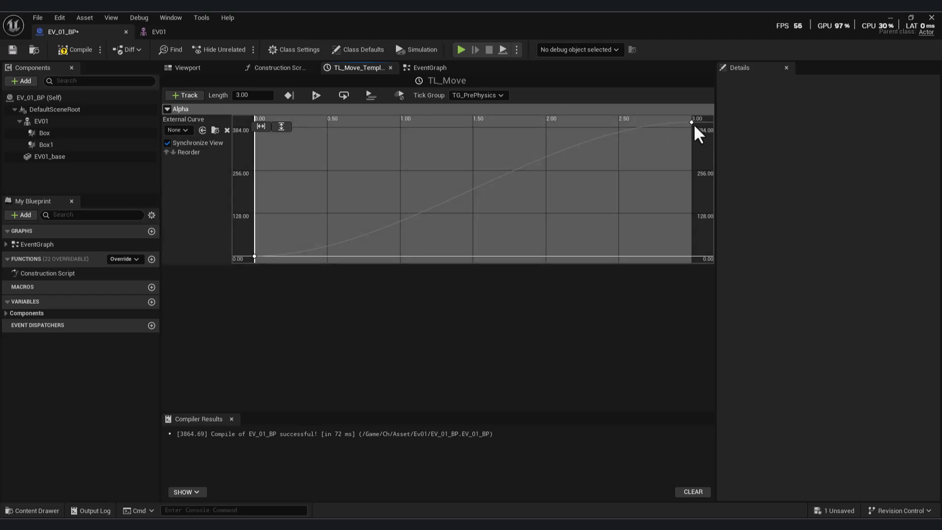
left_click(691, 121)
type("1.0")
key("Return")
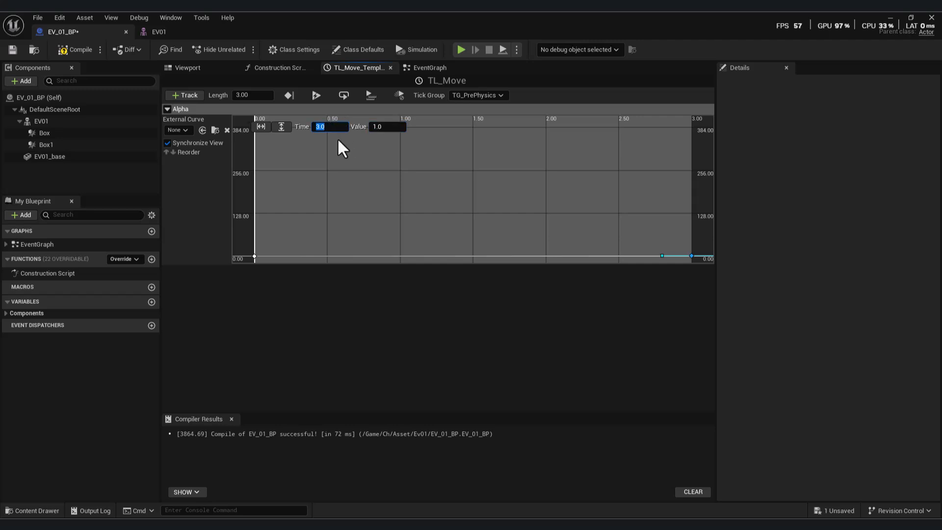
Set the last Alpha key's time to 1.0, fit the curve in view, and compile the blueprint.
type("1.0")
key("Return")
left_click(282, 126)
left_click(268, 124)
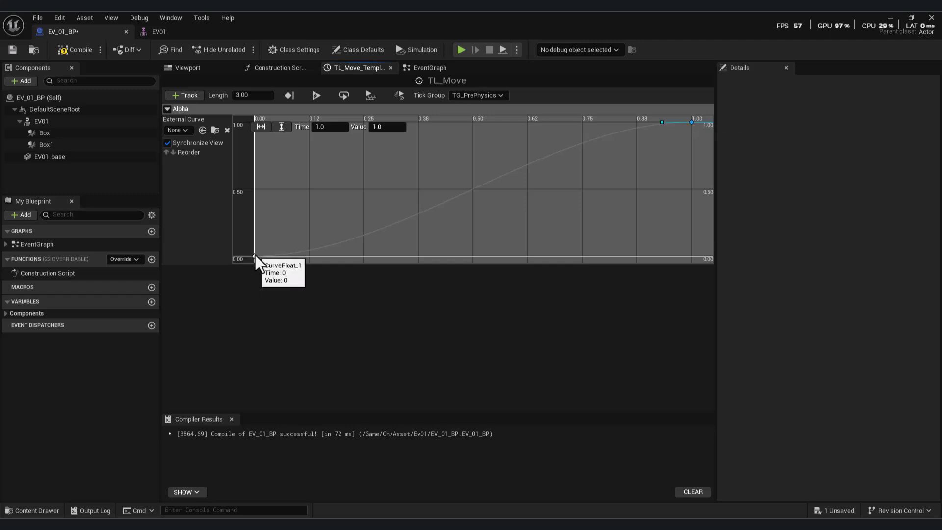
key("F7")
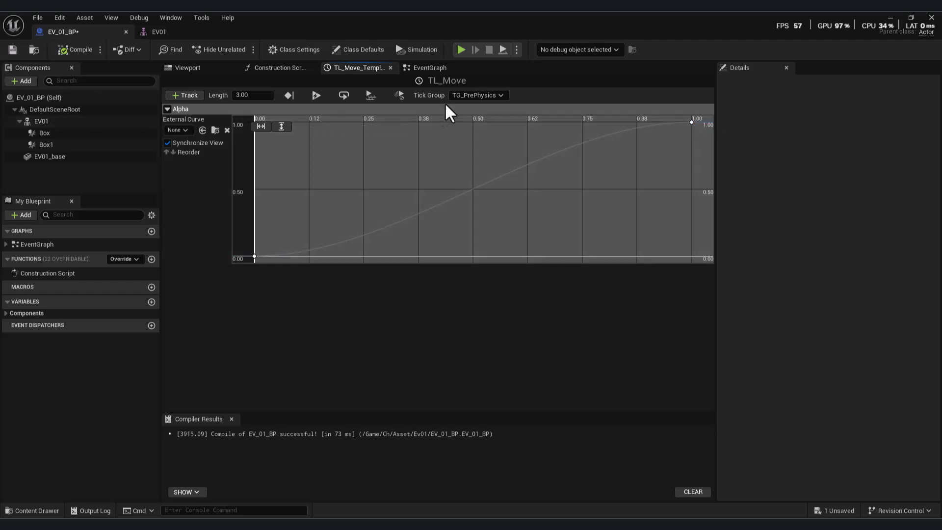
Add a Lerp node from TL_Move's Alpha output in the event graph and place it below the Update wire.
left_click(431, 69)
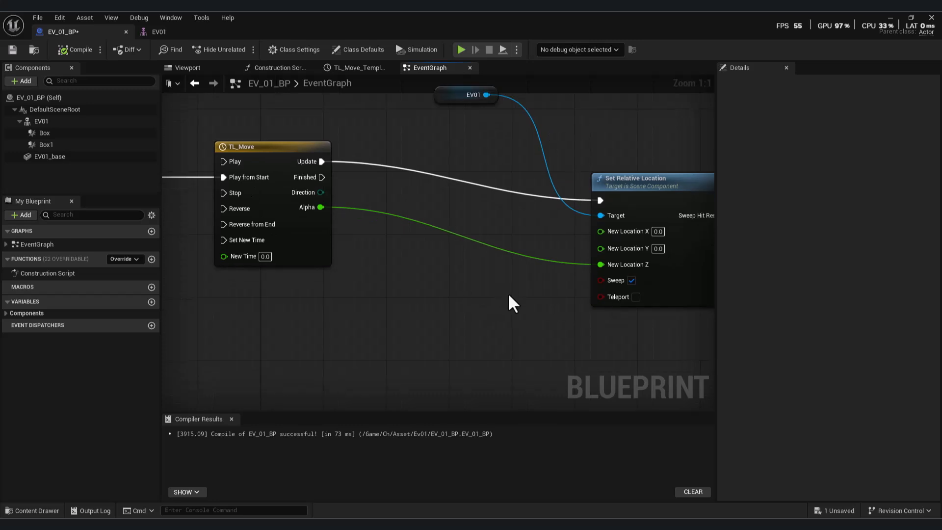
left_click_drag(322, 207, 386, 289)
type("lerp")
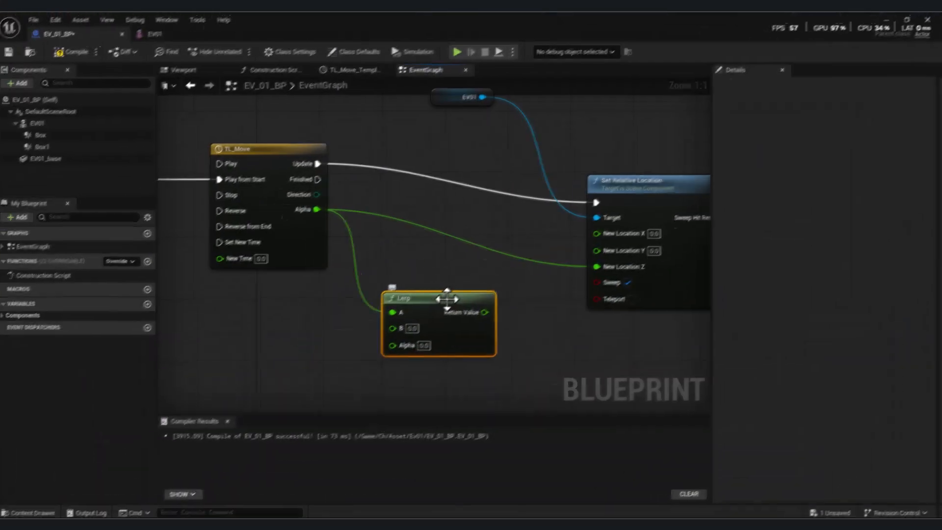
left_click_drag(442, 294, 494, 297)
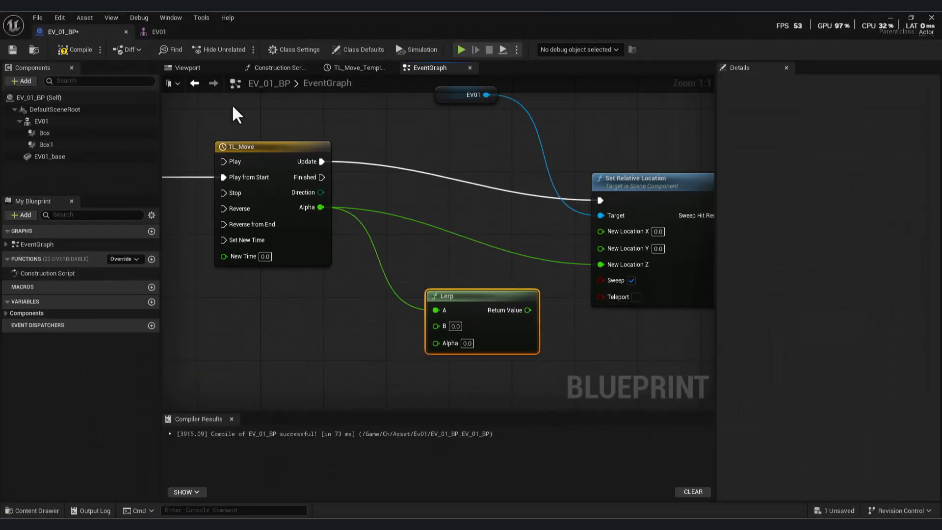
Disconnect Alpha from New Location Z and the Lerp's A input, and wire it to the Lerp's Alpha input.
left_click(600, 263, "alt")
left_click(434, 309, "alt")
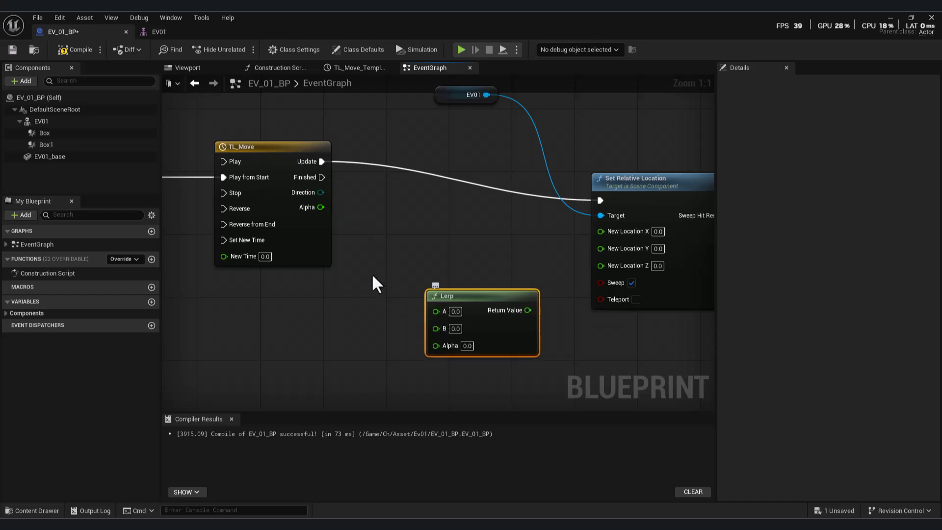
left_click_drag(321, 207, 437, 346)
right_click_drag(449, 218, 481, 211)
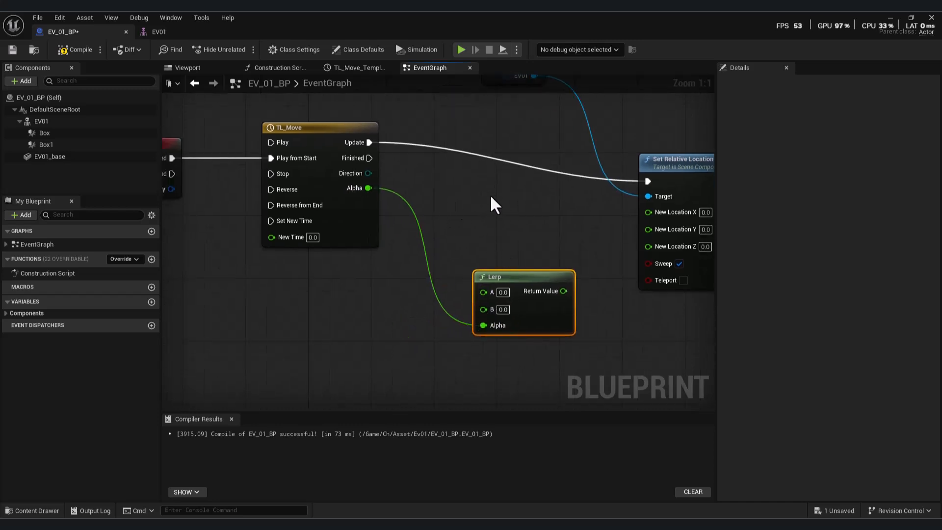
Set the Lerp's B value to 300, connect its Return Value to New Location Z, and save the blueprint.
left_click(503, 310)
type("300")
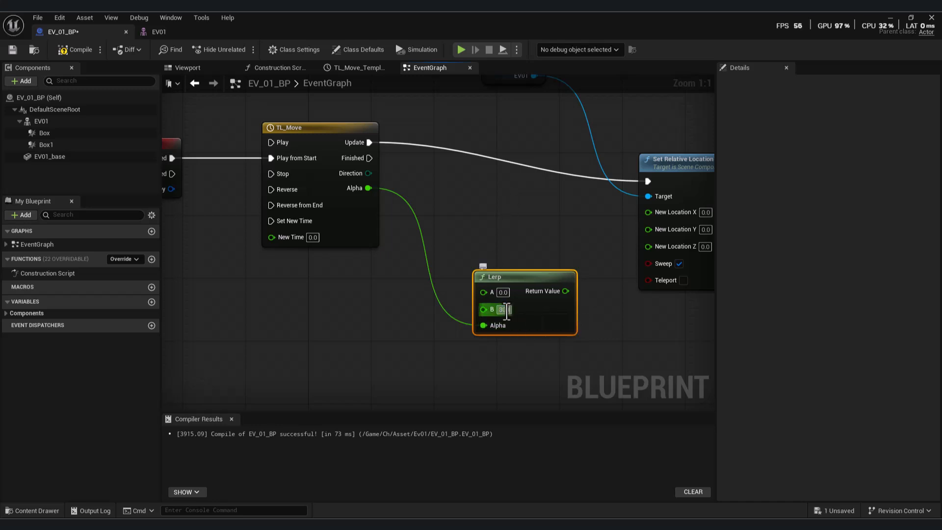
left_click_drag(571, 291, 649, 246)
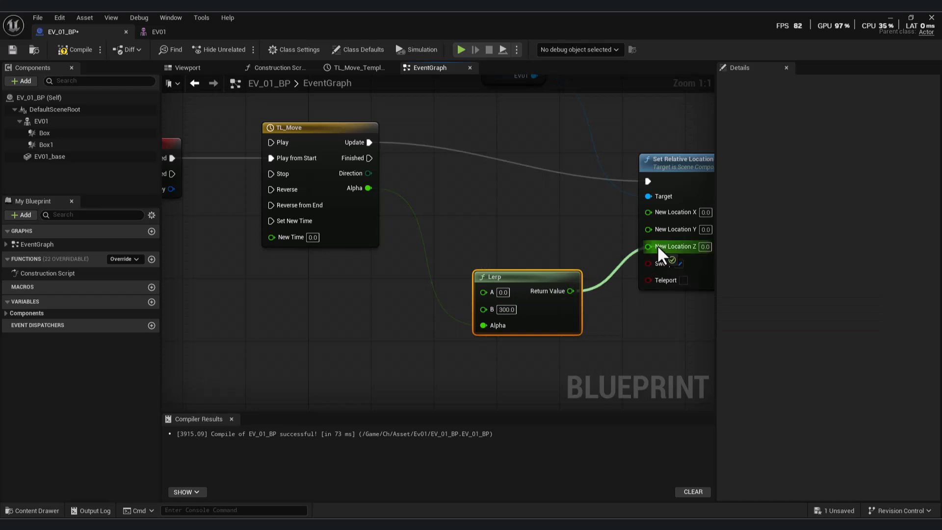
scroll(555, 260, "down", 4)
left_click(7, 50)
Play the level, walk onto the elevator to test the Lerp-driven movement, and stop the session.
left_click(931, 17)
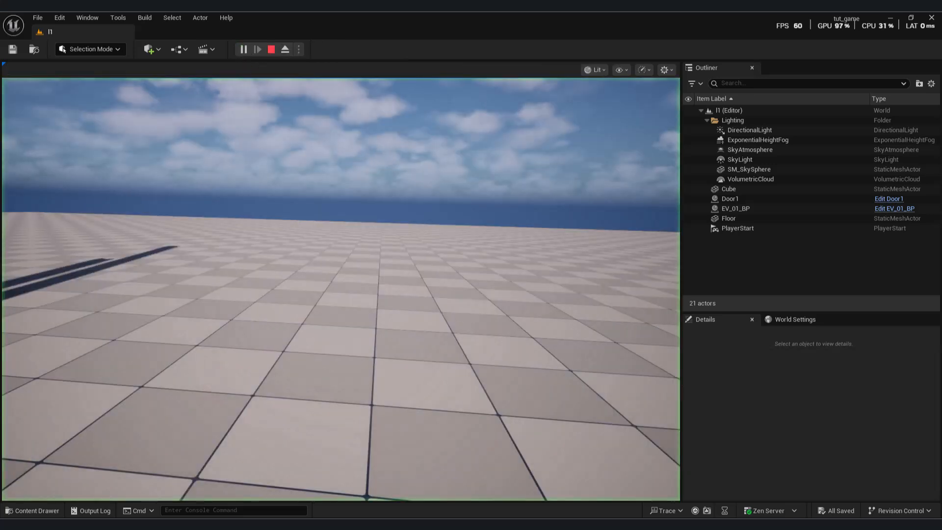
left_click(319, 99)
key("w")
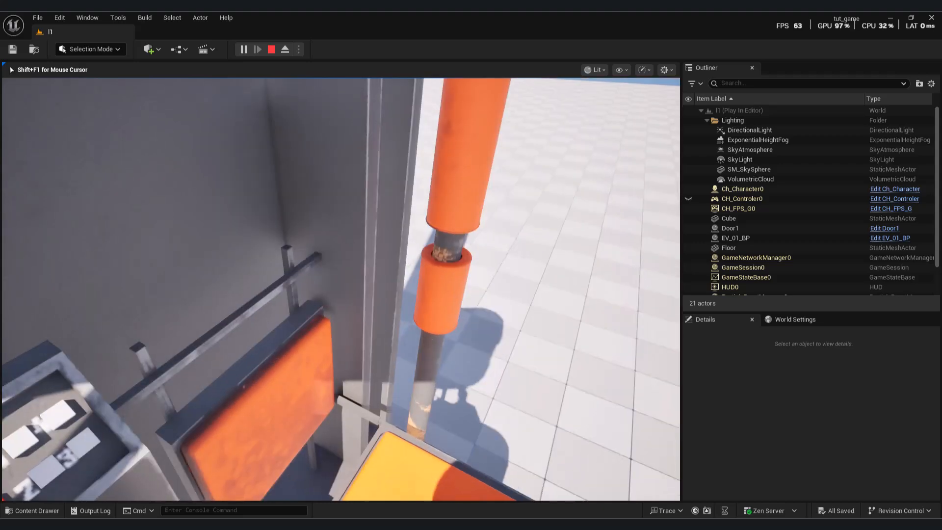
key("Escape")
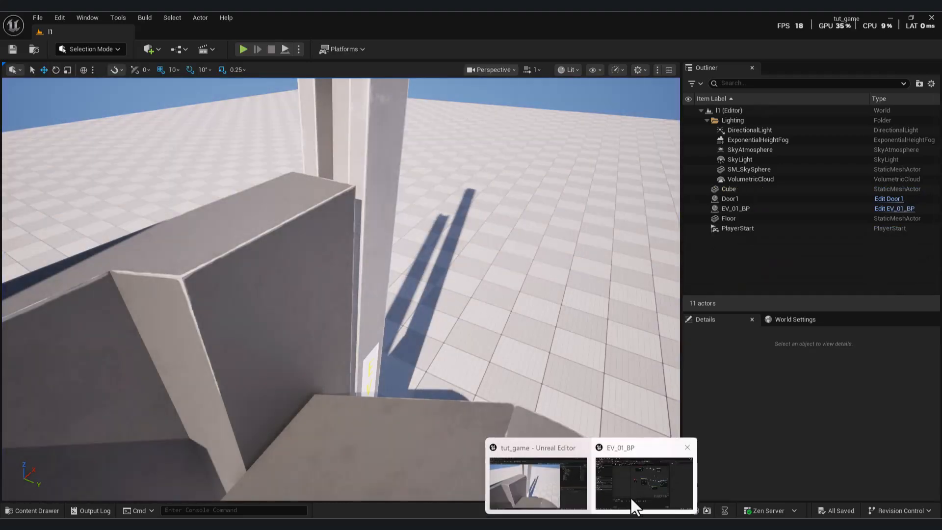
Return to the EV_01_BP blueprint, add a Scene component named End_F, and compile.
left_click(622, 502)
left_click(215, 70)
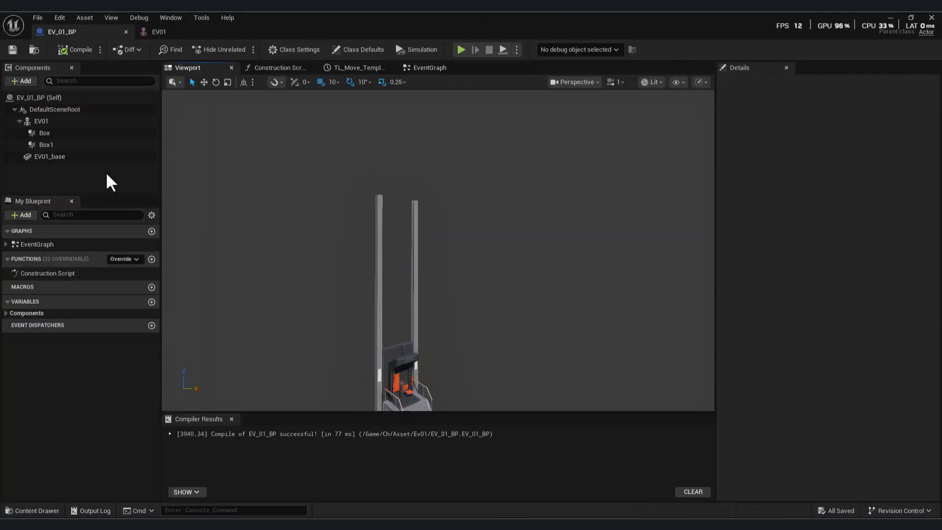
left_click(21, 81)
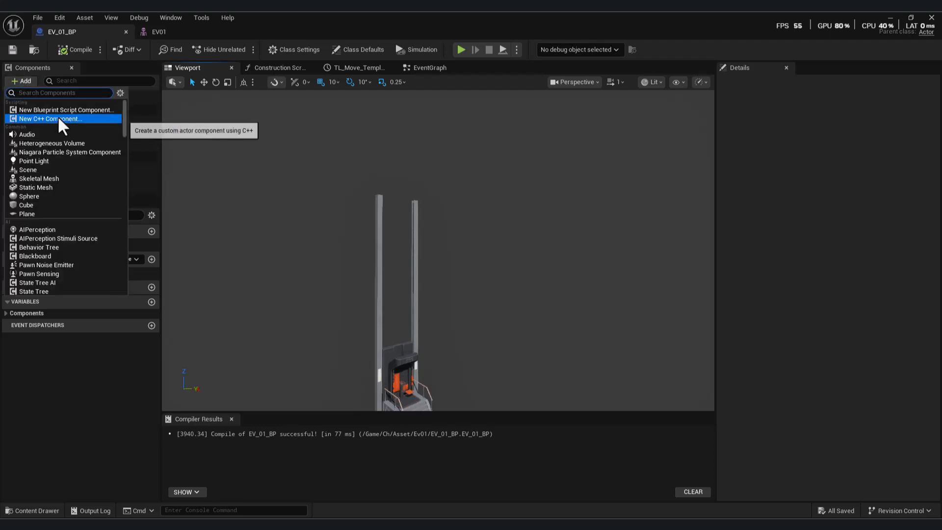
type("scene")
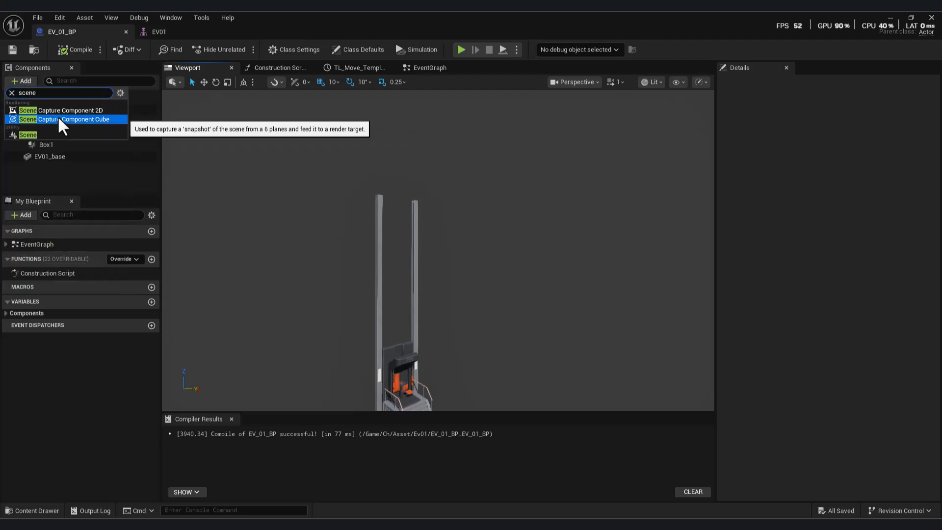
left_click(30, 137)
type("End_F")
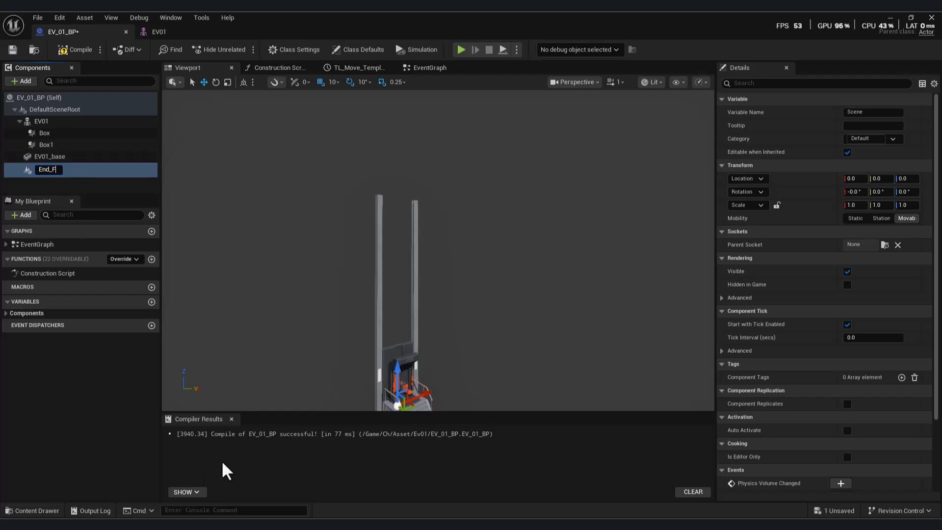
key("Return")
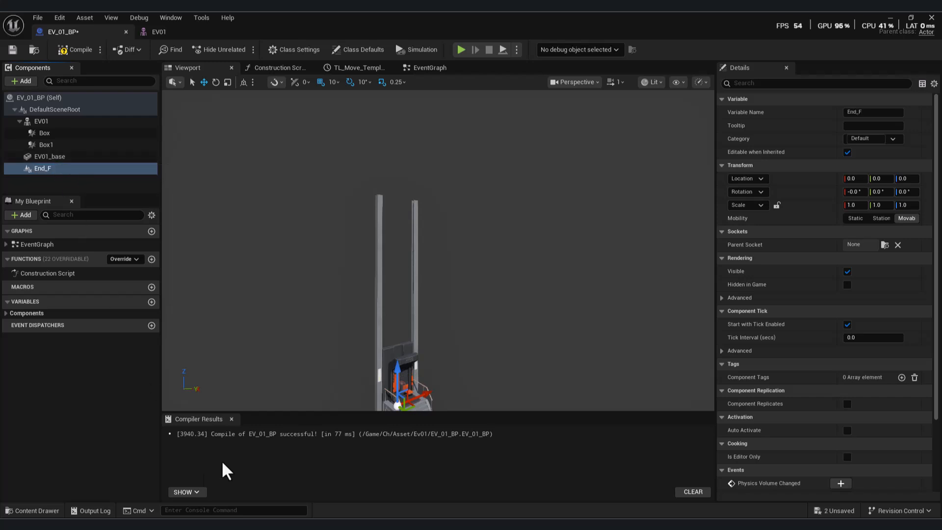
left_click(61, 54)
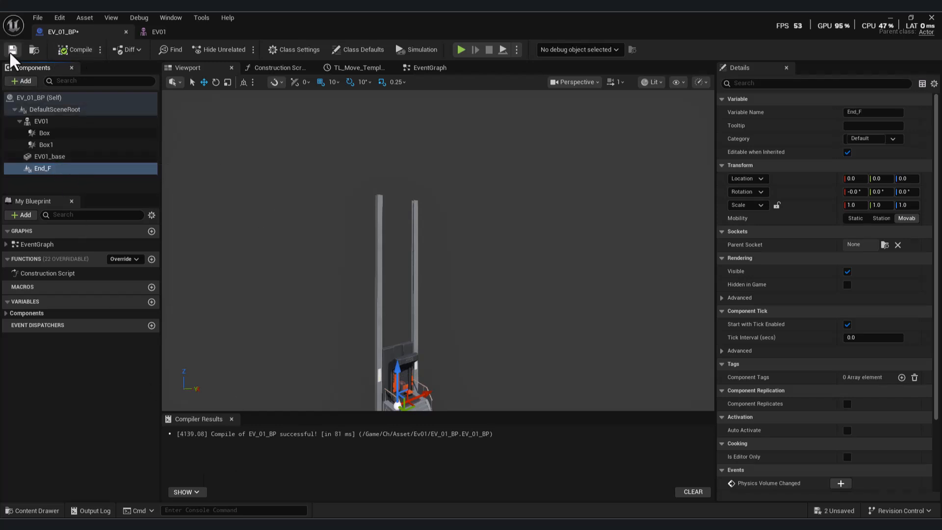
Place a reference to the End_F component in the event graph below the TL_Move node.
left_click(422, 69)
right_click_drag(557, 290, 414, 265)
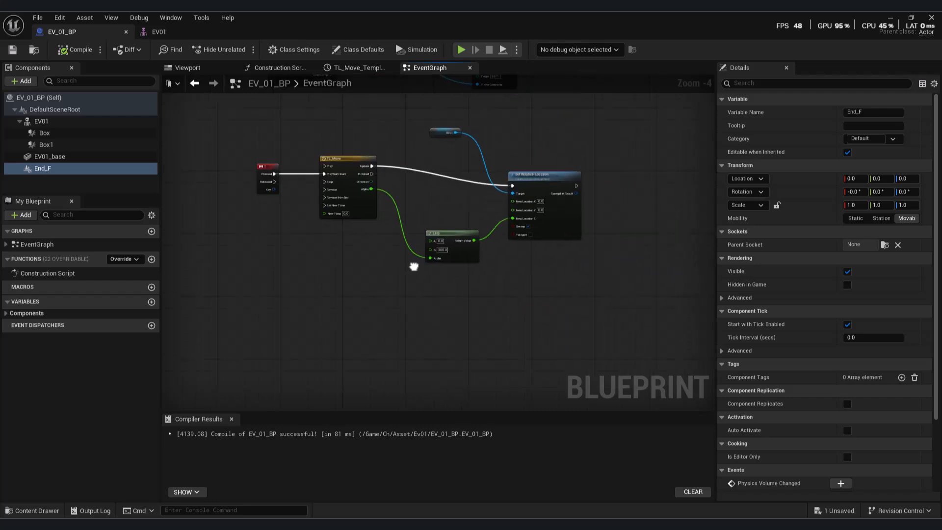
scroll(441, 282, "up", 2)
left_click_drag(43, 169, 313, 308)
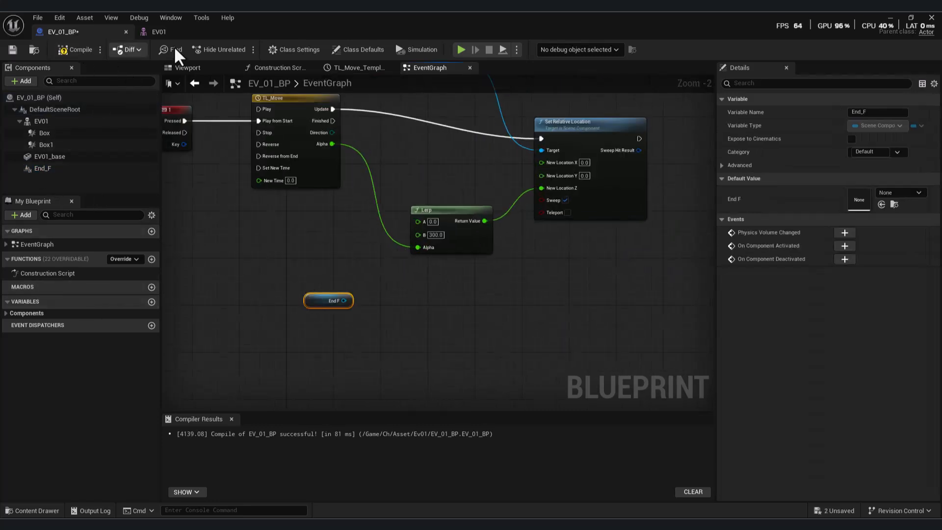
Select the End_F component in the viewport, enter its Z location, and save the blueprint.
left_click(189, 69)
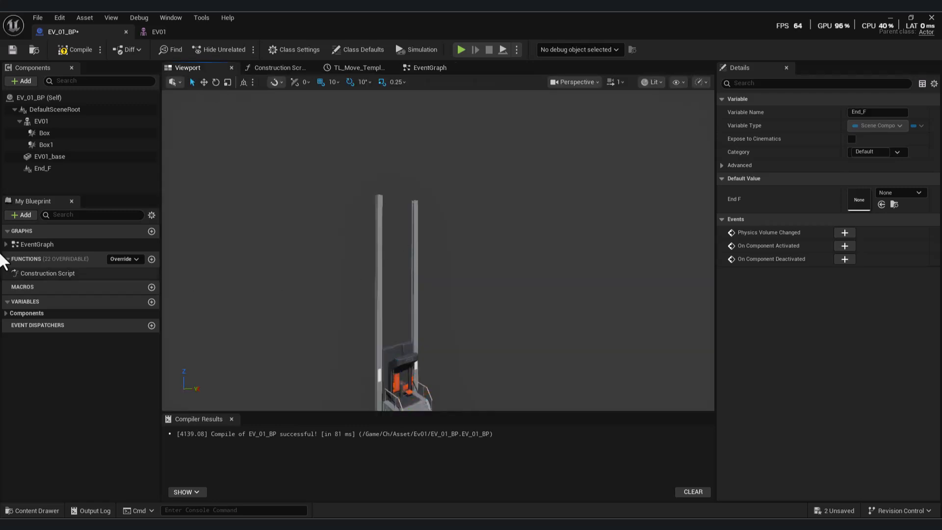
left_click(43, 158)
left_click(42, 168)
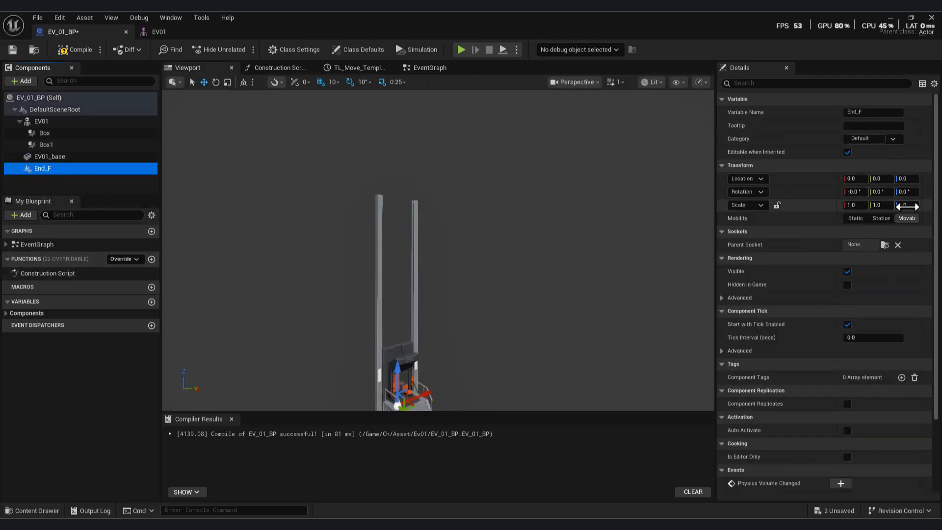
left_click(907, 178)
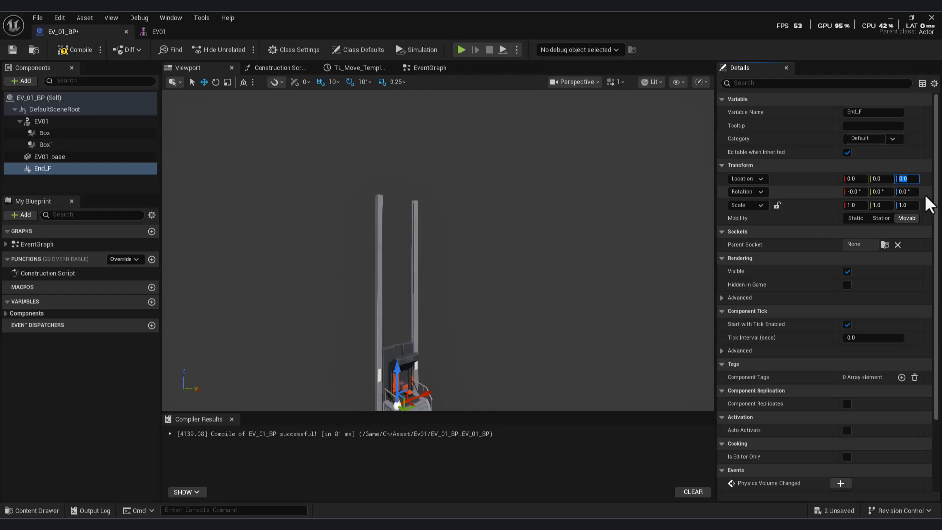
key("Return")
left_click(12, 49)
Add a Get Relative Rotation node from the End F reference in the event graph.
left_click(162, 33)
left_click(62, 32)
left_click(427, 68)
scroll(314, 363, "down", 1)
left_click_drag(342, 342, 328, 366)
type("get")
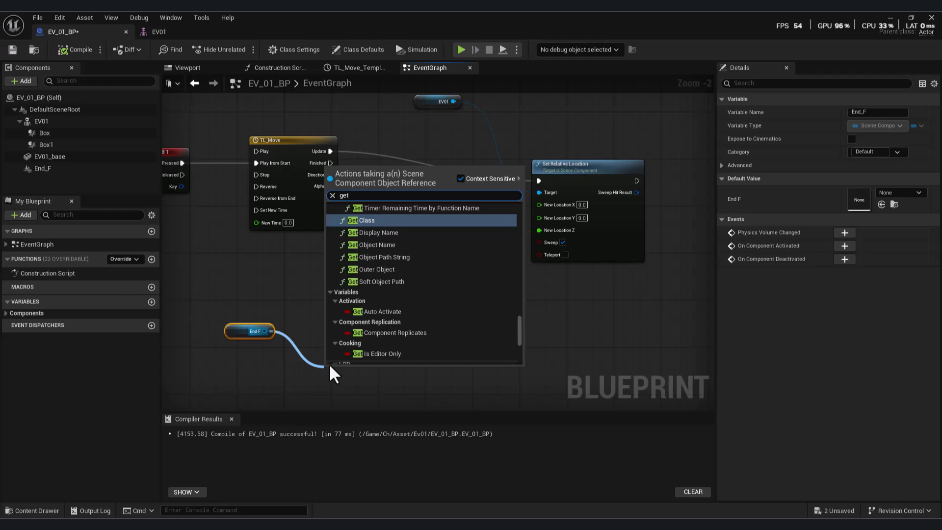
type("r")
left_click(385, 344)
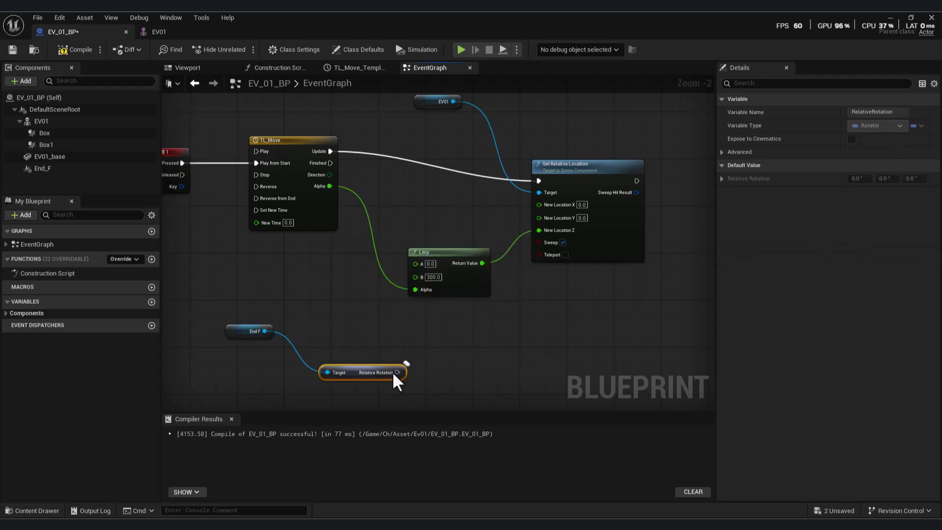
Replace the Get Relative Rotation node with a Get Relative Location node from the End F reference.
right_click(349, 371)
key("Escape")
key("Delete")
left_click_drag(266, 331, 314, 352)
type("getre")
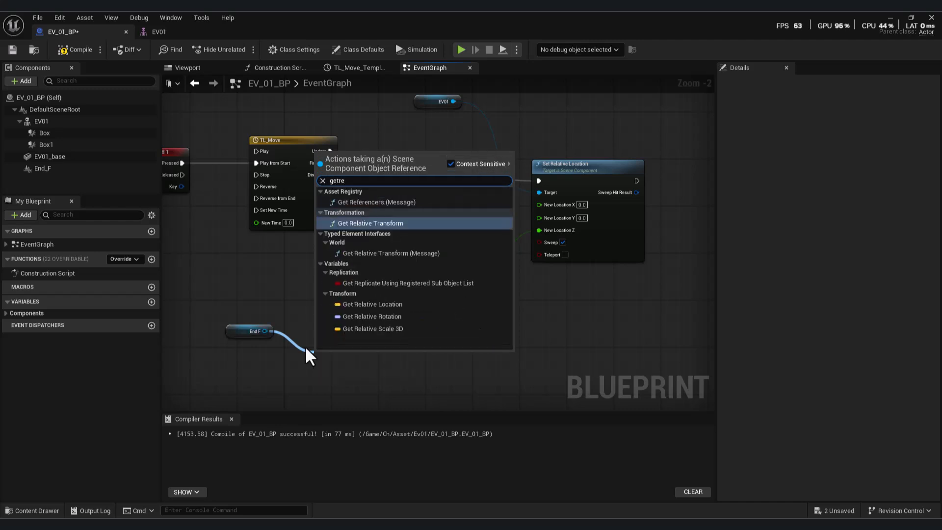
left_click(399, 303)
Split the Relative Location output into X, Y and Z and connect its Z value to the Lerp's B input.
right_click(376, 354)
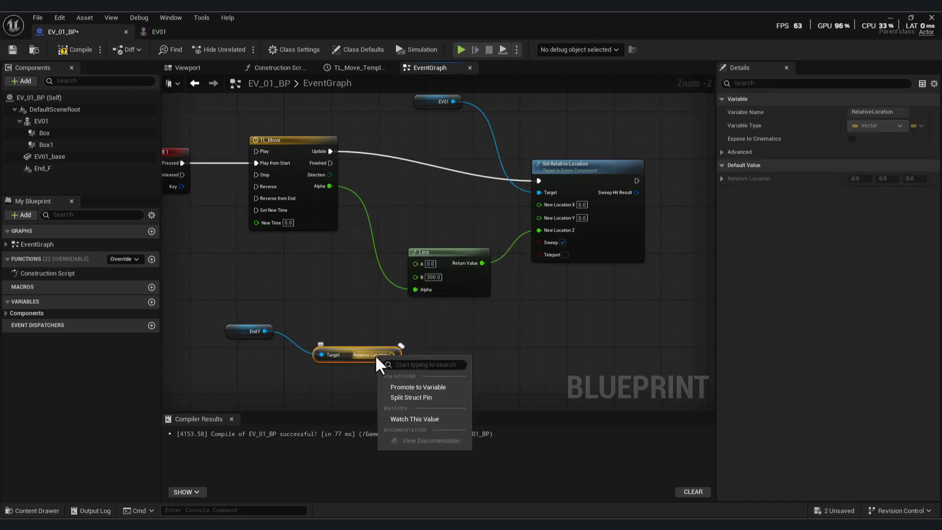
left_click(413, 394)
left_click_drag(396, 378, 429, 331)
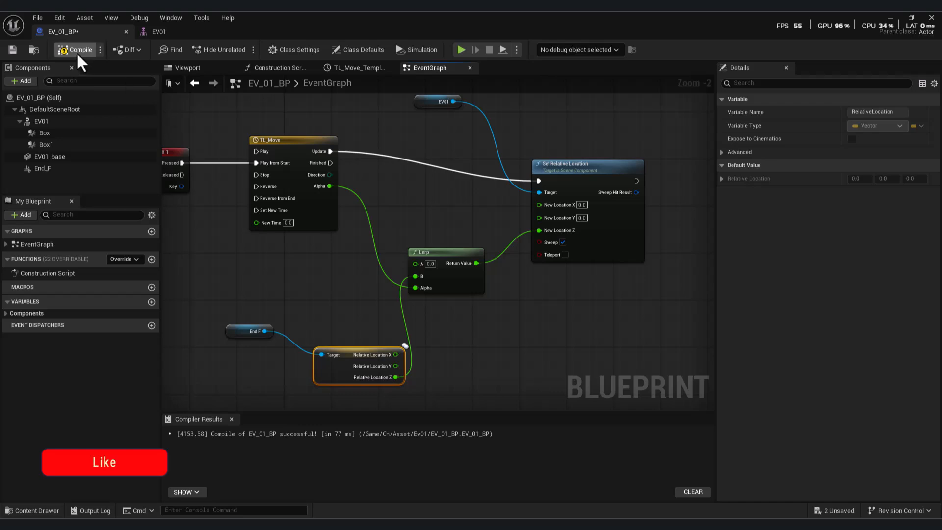
Play the level and walk toward the elevator to test its movement to the End_F target.
left_click(931, 17)
left_click(244, 49)
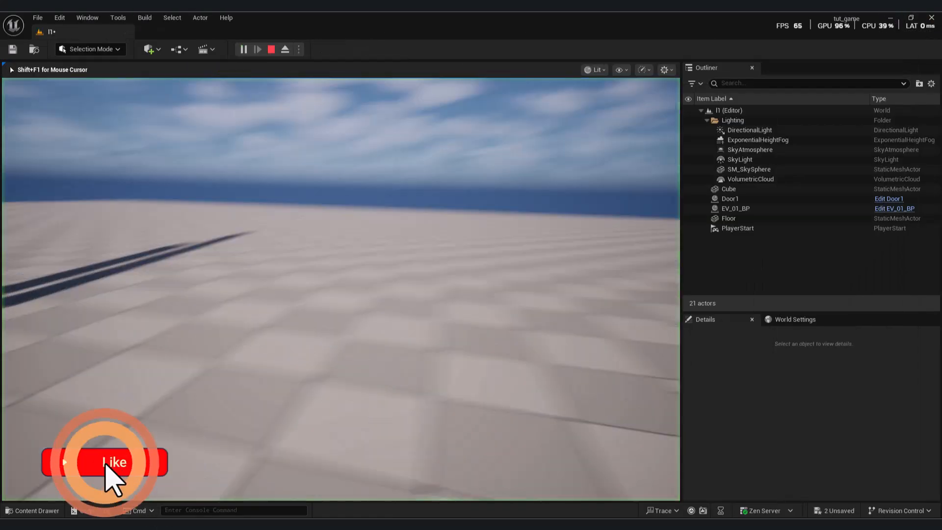
key("w")
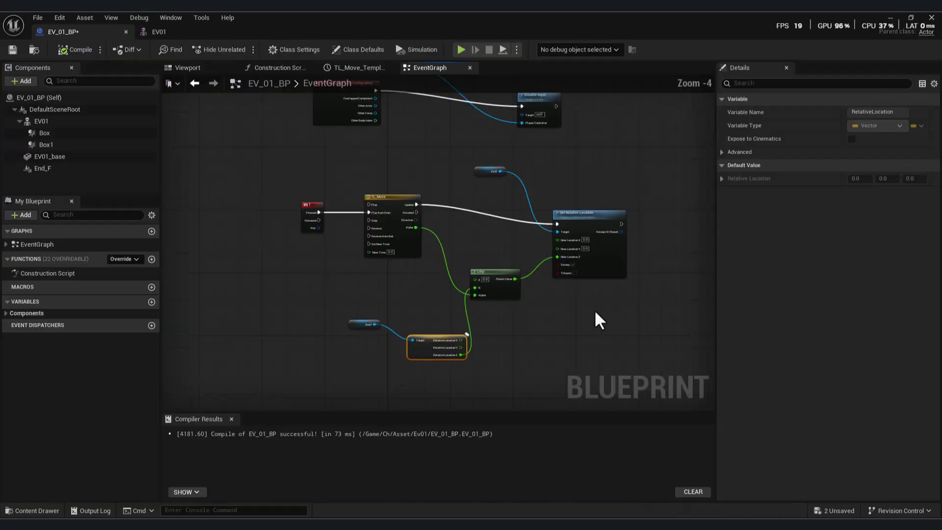
Duplicate the whole key 1 movement node group, from key event to Set Relative Location, and place the copy below the original.
scroll(593, 309, "down", 2)
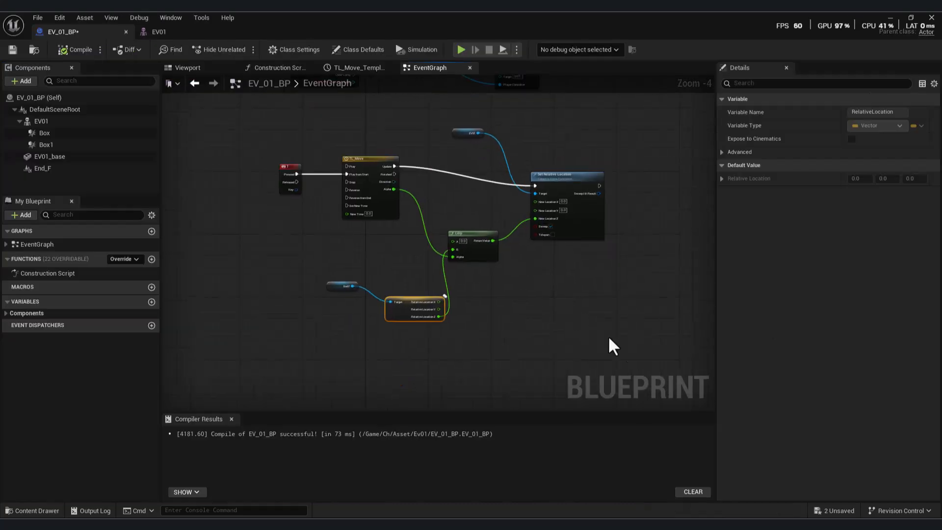
left_click_drag(288, 143, 287, 141)
left_click_drag(631, 319, 264, 187)
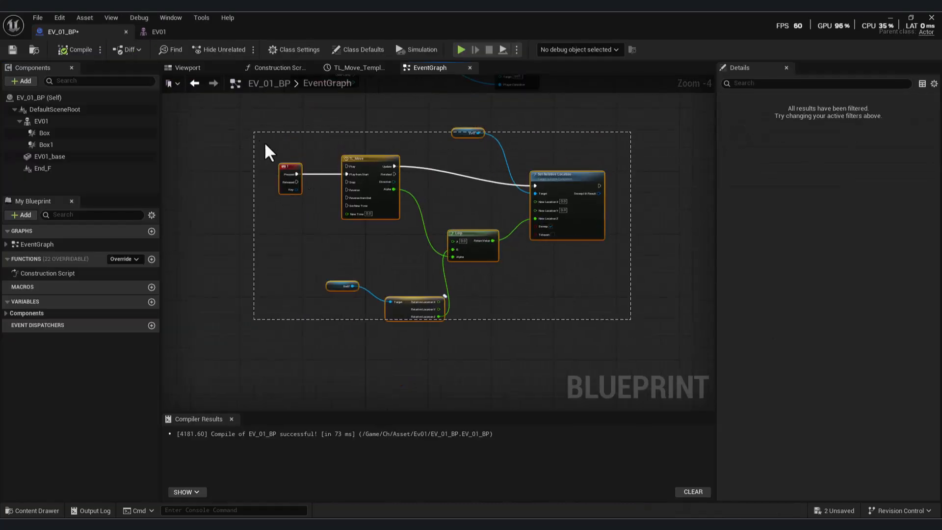
key("ctrl+v")
left_click_drag(530, 359, 413, 449)
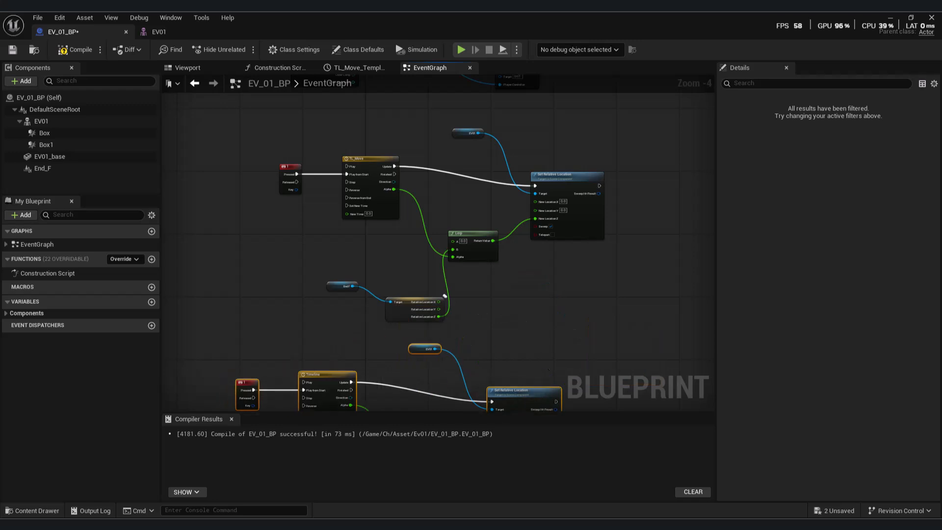
Set the input key of the duplicated keyboard event to Num 0.
right_click_drag(540, 349, 651, 171)
scroll(369, 171, "up", 1)
left_click(358, 234)
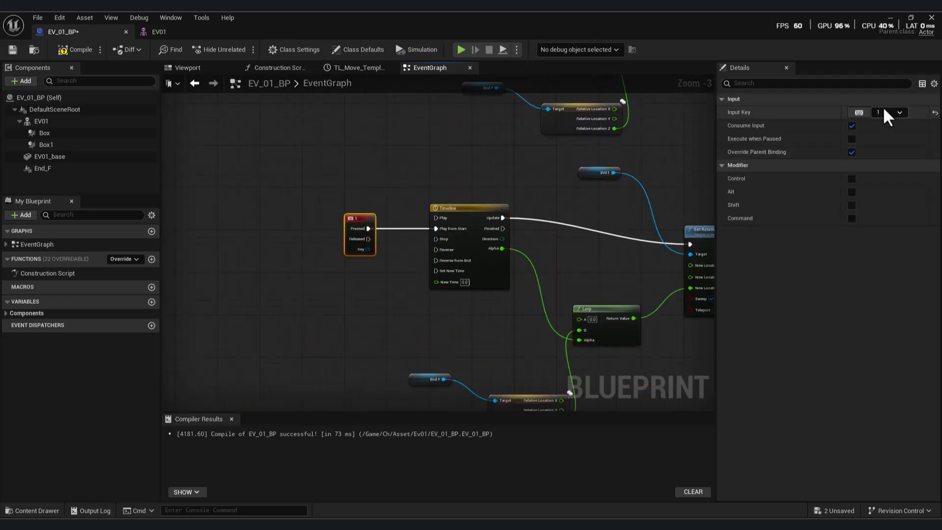
key("KP_0")
Move the End F Relative Location Z connection from B to A on the duplicated Lerp node.
right_click_drag(601, 265, 213, 157)
scroll(473, 322, "up", 3)
left_click(473, 321)
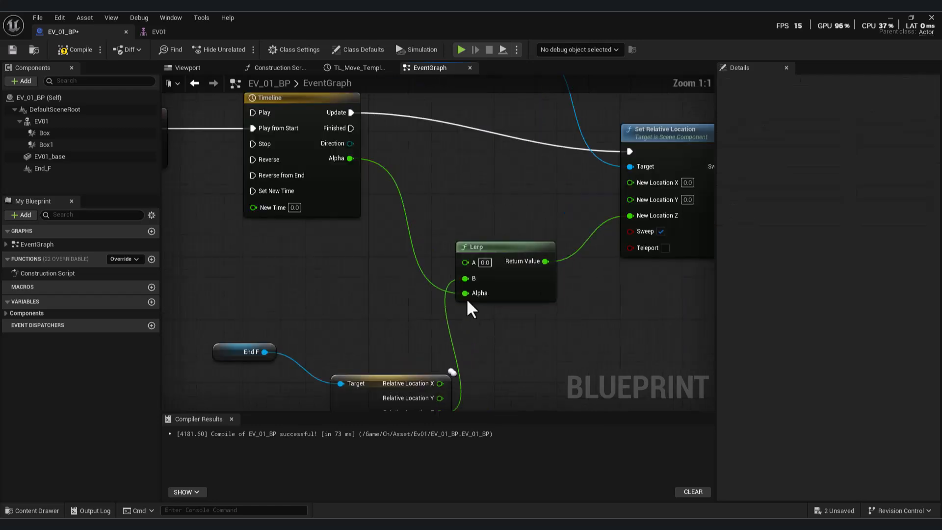
mouse_move(464, 278)
left_mouse_down("ctrl")
mouse_move(436, 269)
mouse_move(465, 261)
left_mouse_up("ctrl")
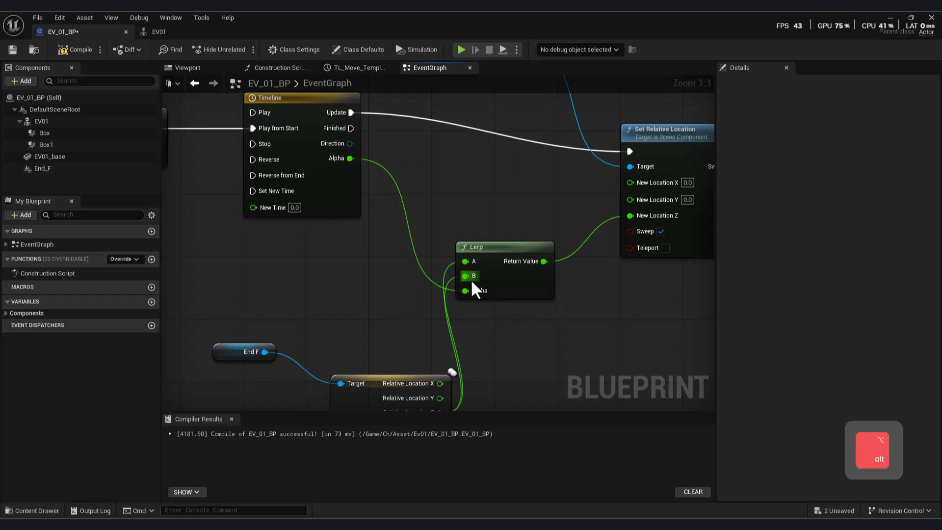
scroll(520, 302, "down", 2)
right_click_drag(555, 332, 580, 339)
right_click_drag(559, 226, 528, 299)
mouse_move(416, 150)
right_mouse_down()
mouse_move(452, 340)
mouse_move(383, 253)
right_mouse_up()
left_click_drag(382, 221, 382, 226)
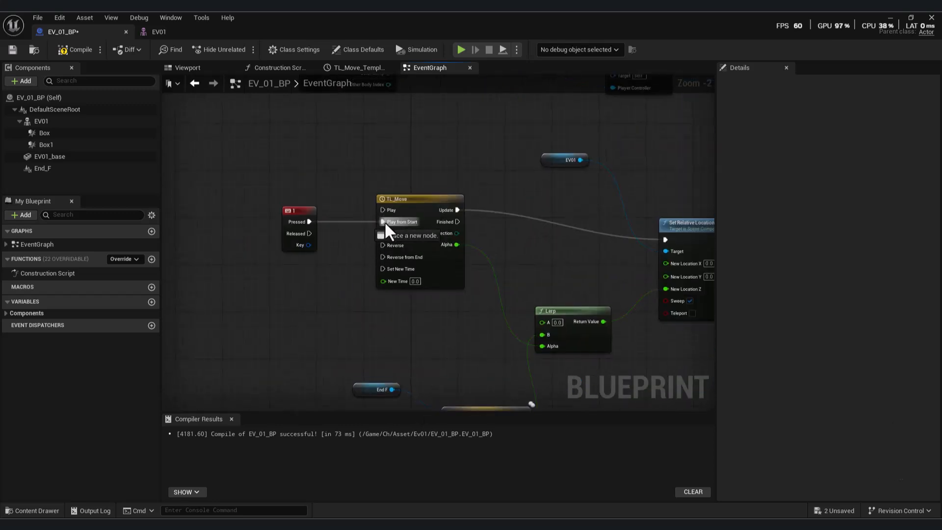
scroll(371, 224, "down", 2)
right_click_drag(393, 263, 285, 161)
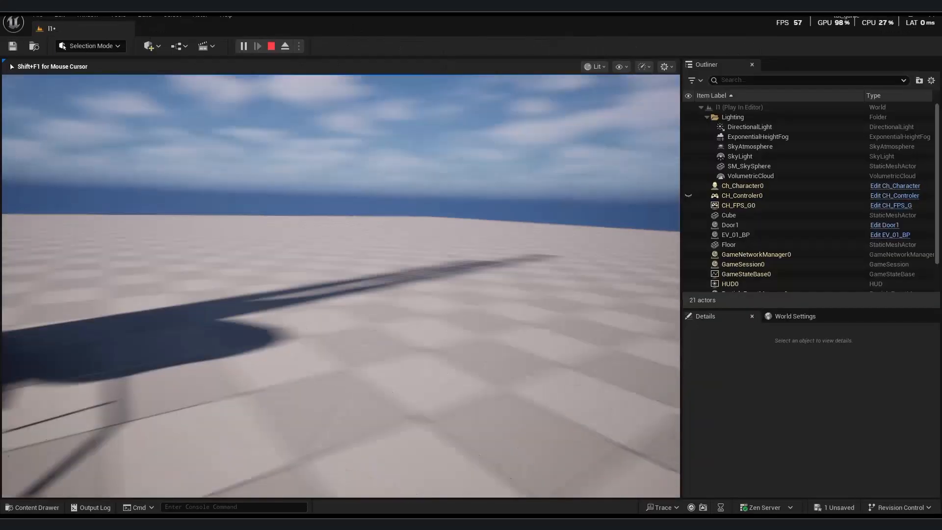
Walk onto the elevator in the running game, trigger its key 1 movement, and end the play session.
key("w")
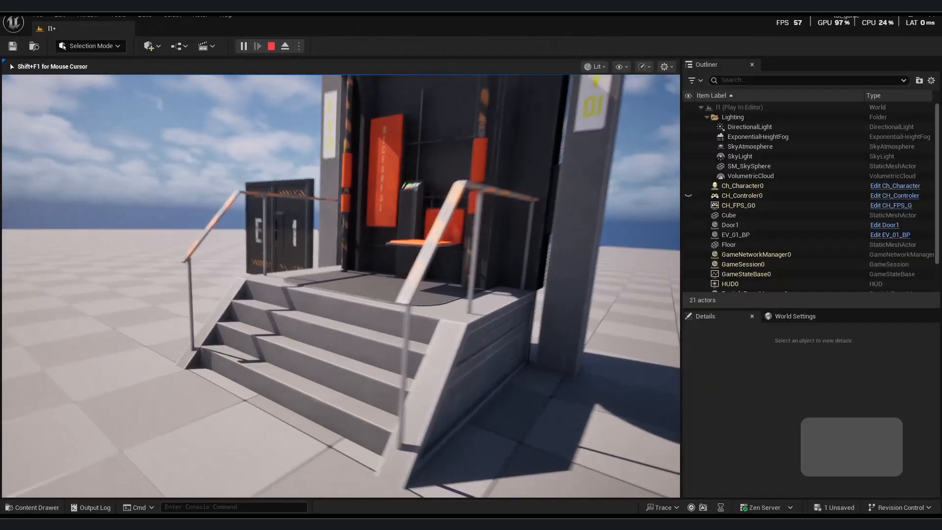
key("a")
key("w")
key("1")
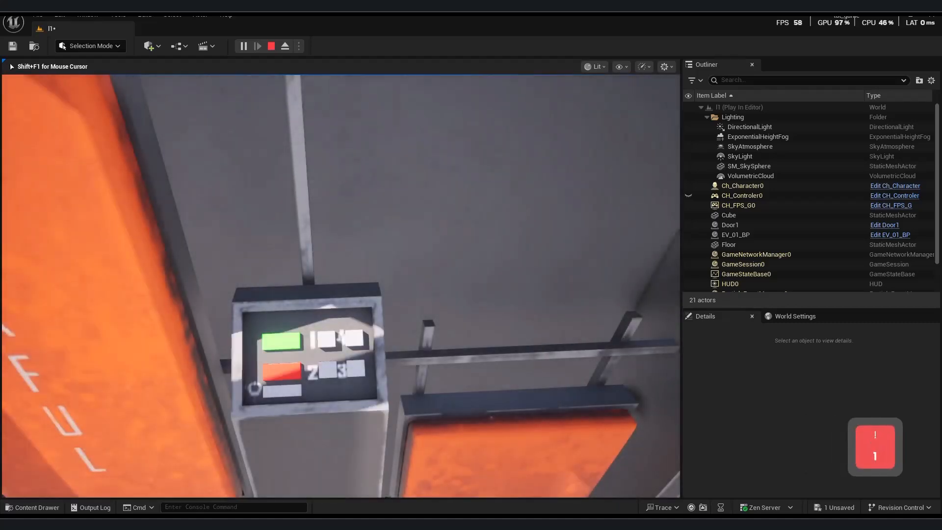
key("Escape")
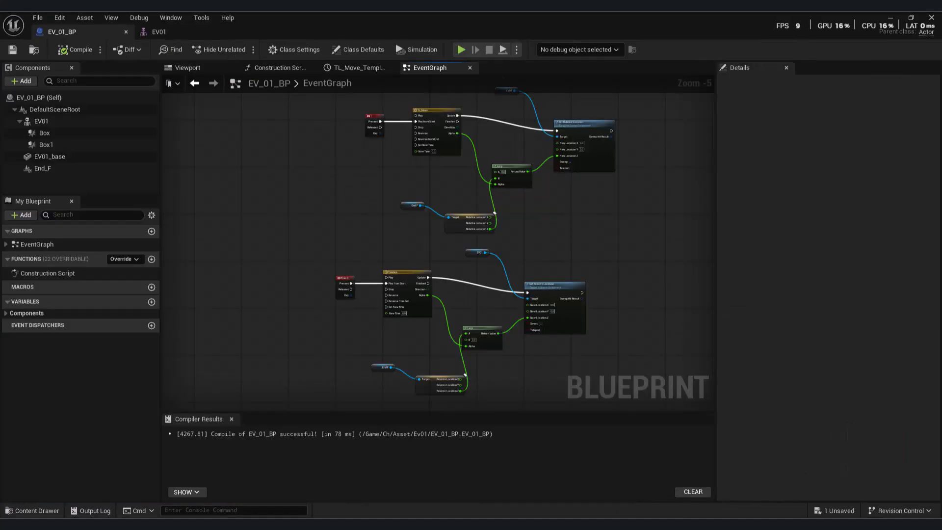
Set the End_F component's Z location to 400 in the blueprint viewport.
right_click_drag(323, 175, 369, 236)
left_click(189, 68)
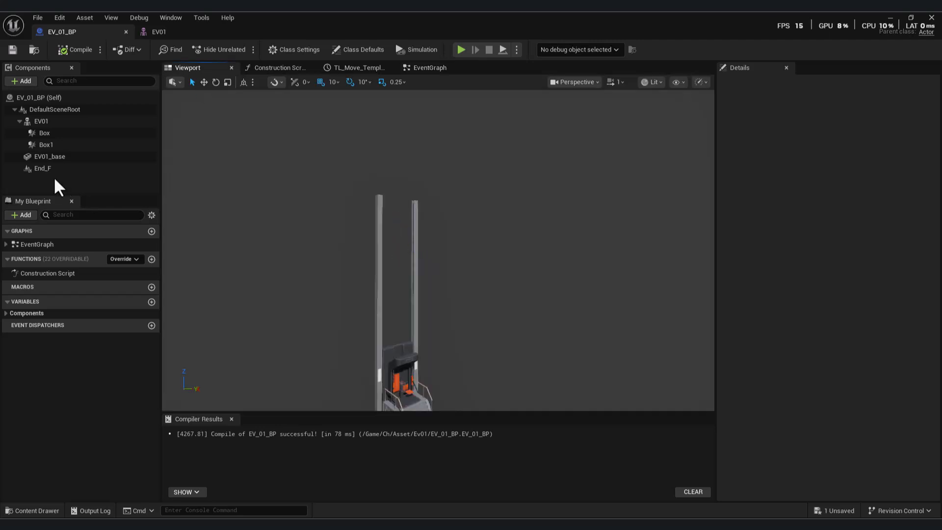
left_click(51, 157)
left_click(49, 169)
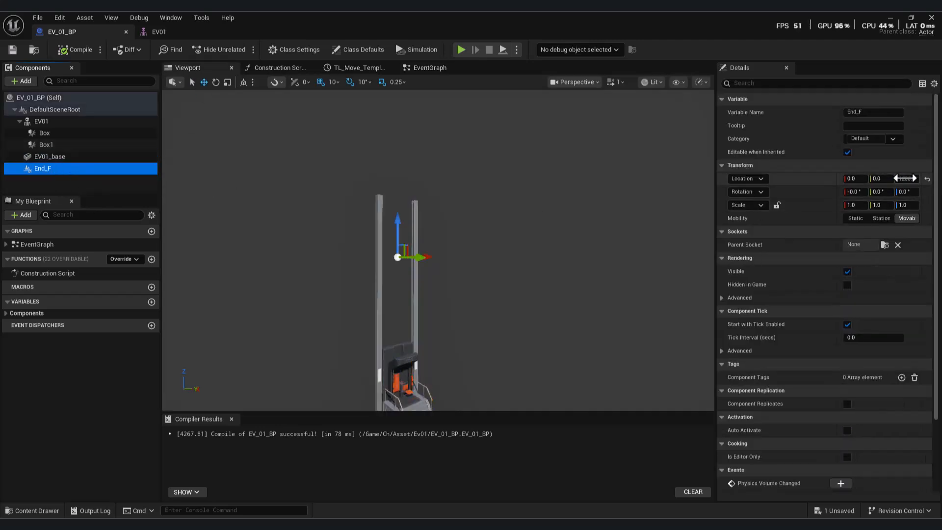
left_click(902, 179)
type("400")
key("Return")
Rename the End_F component as F_1 and paste two copies of it for the further floors.
left_click(83, 171)
key("F2")
type("F_1")
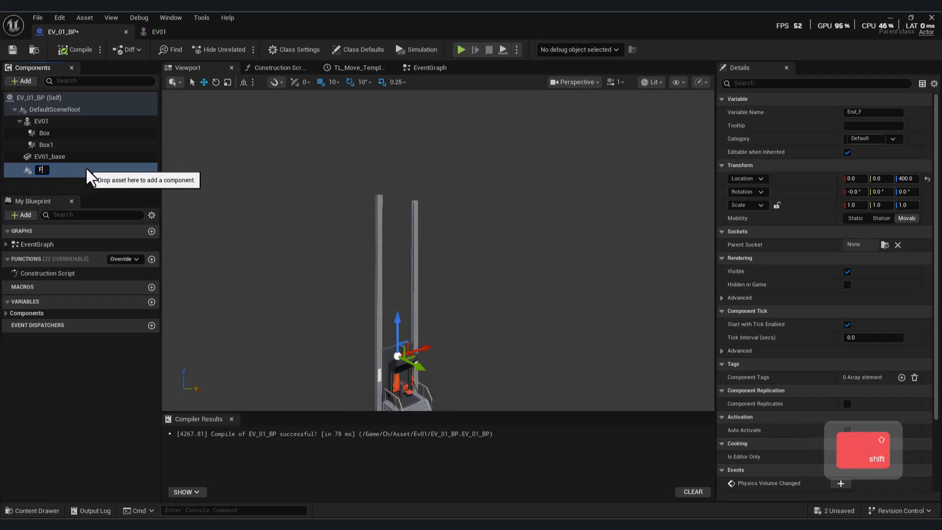
key("Return")
key("ctrl+c")
key("ctrl+v")
key("ctrl+v")
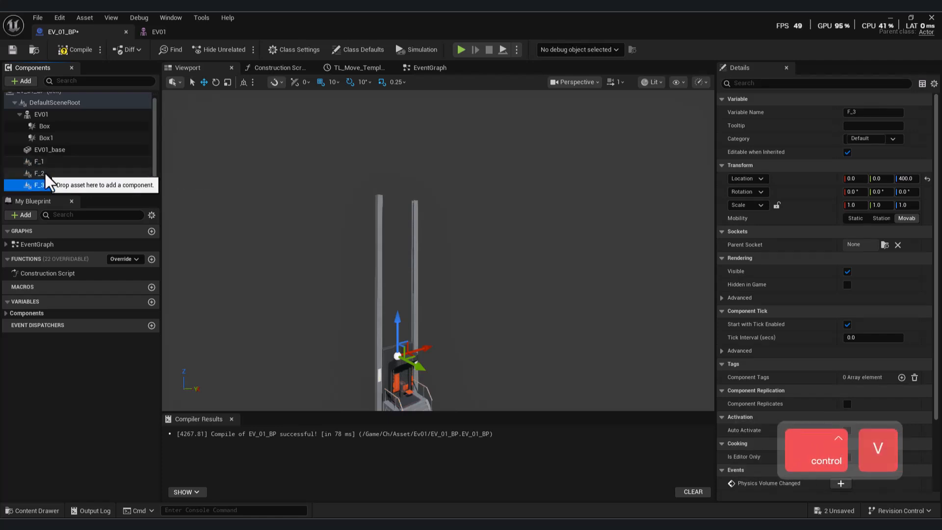
Set the Z location of F_2 to 800 and of F_3 to 1200.
left_click(905, 179)
type("800")
key("Return")
left_click(40, 185)
left_click(907, 178)
type("1200")
key("Return")
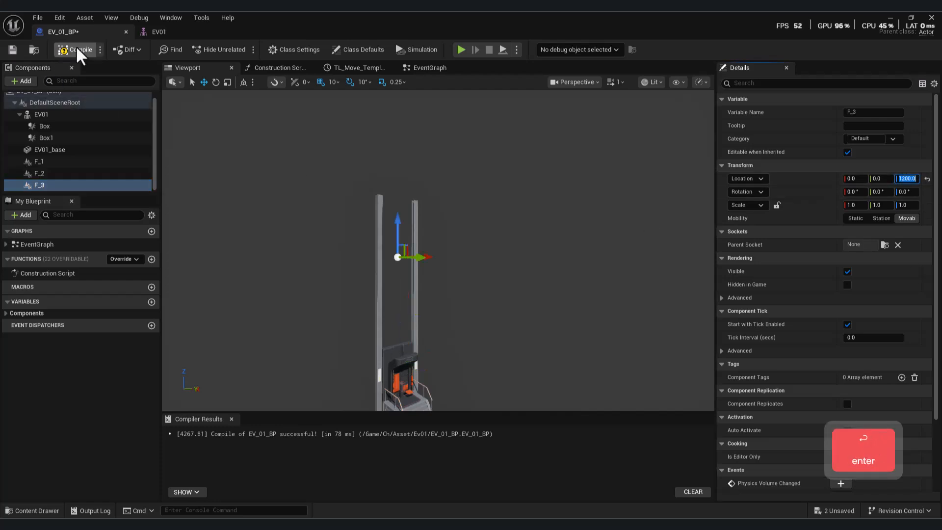
Duplicate the F_1 component and rename the copy as F_0.
key("ctrl+v")
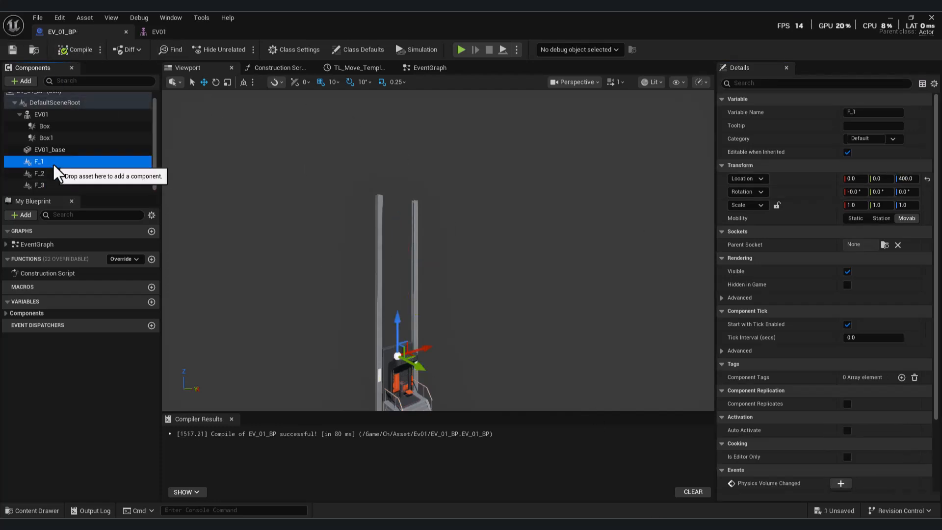
key("ctrl+v")
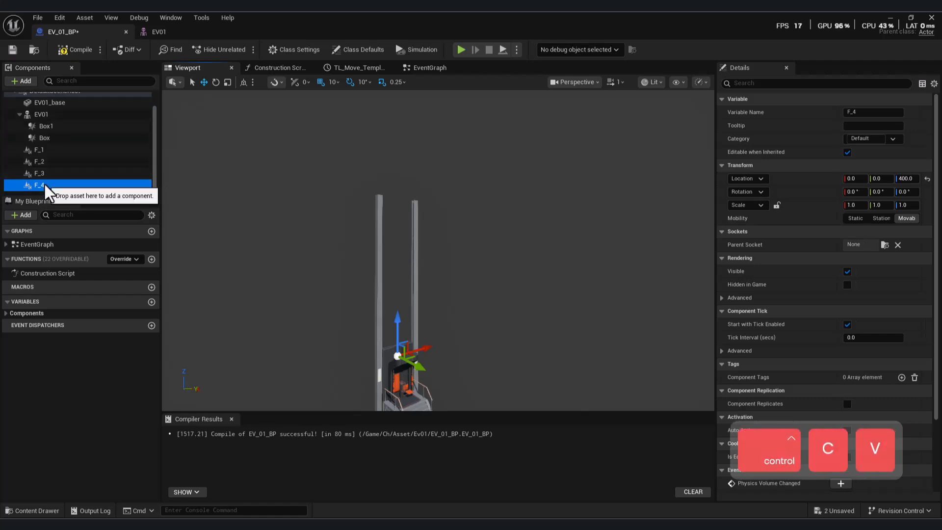
key("F2")
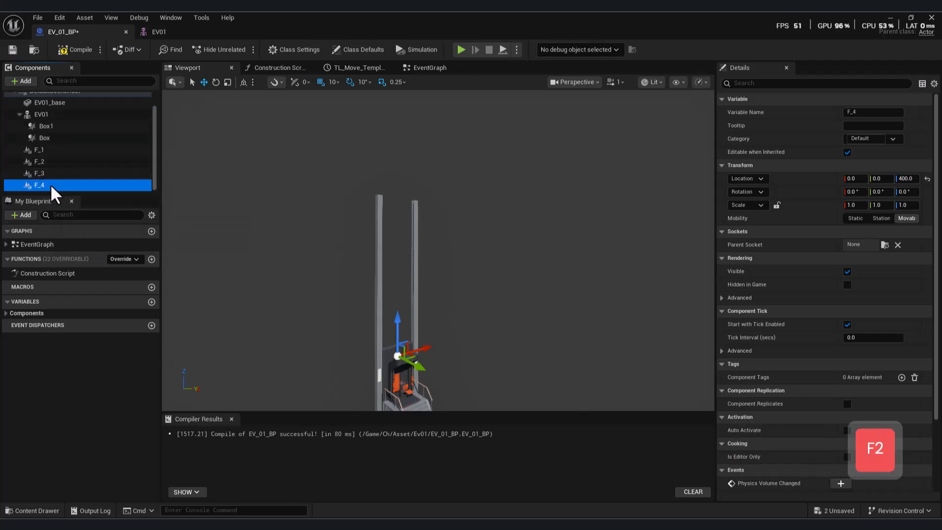
key("F2")
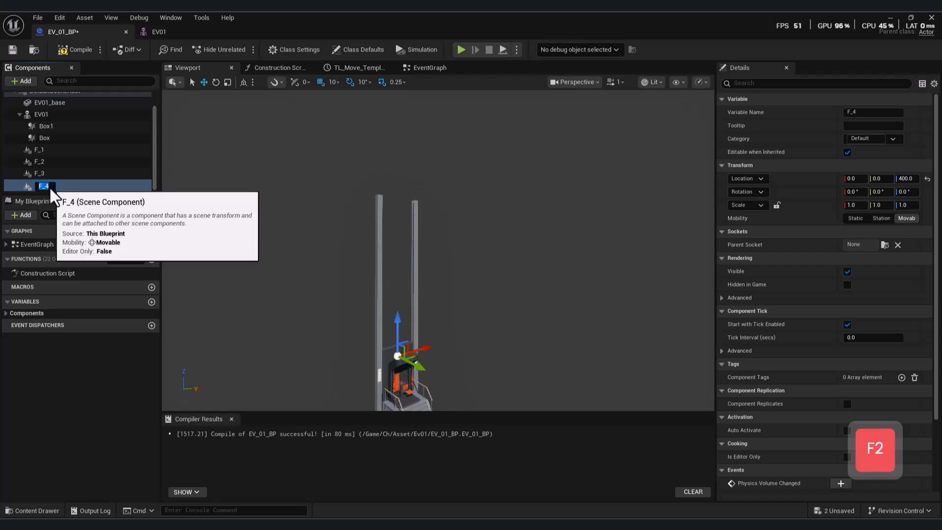
key("BackSpace")
type("0")
key("Return")
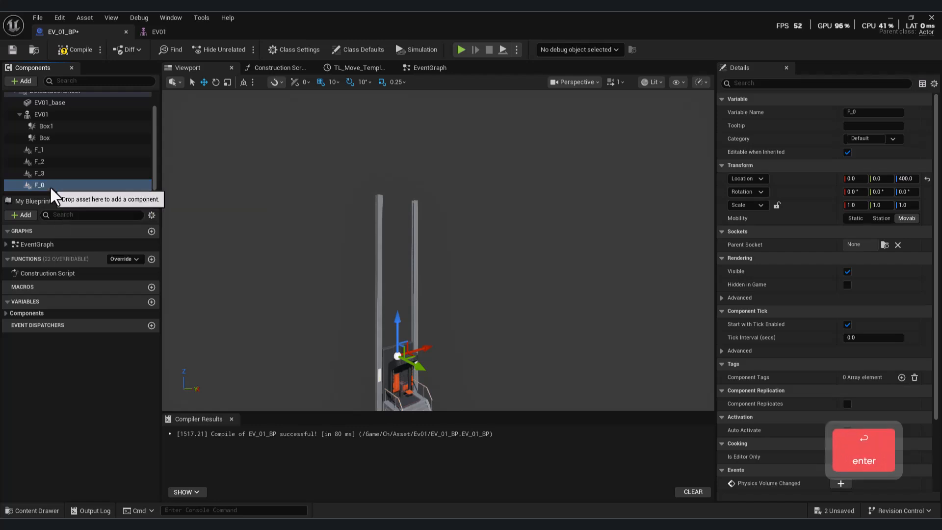
Set the F_0 component's Z location to 0 and compile the blueprint.
type("0")
key("Return")
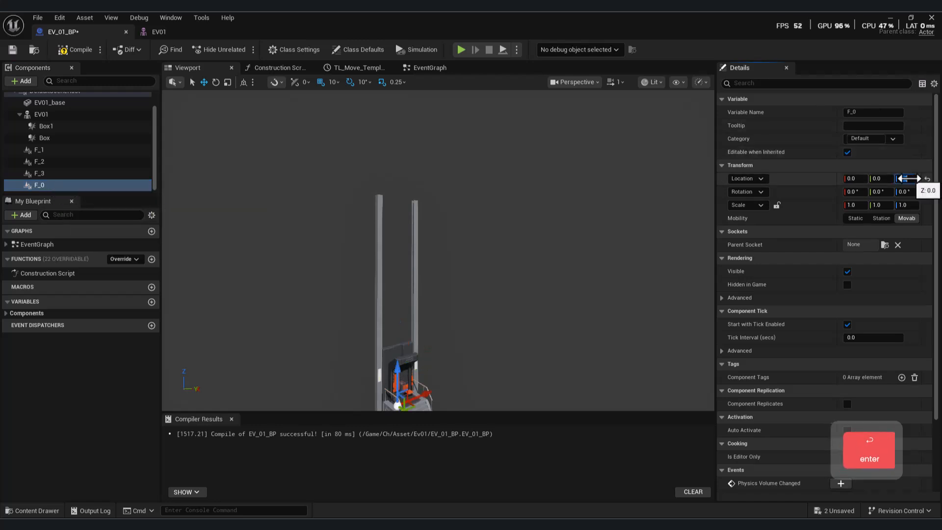
left_click(89, 50)
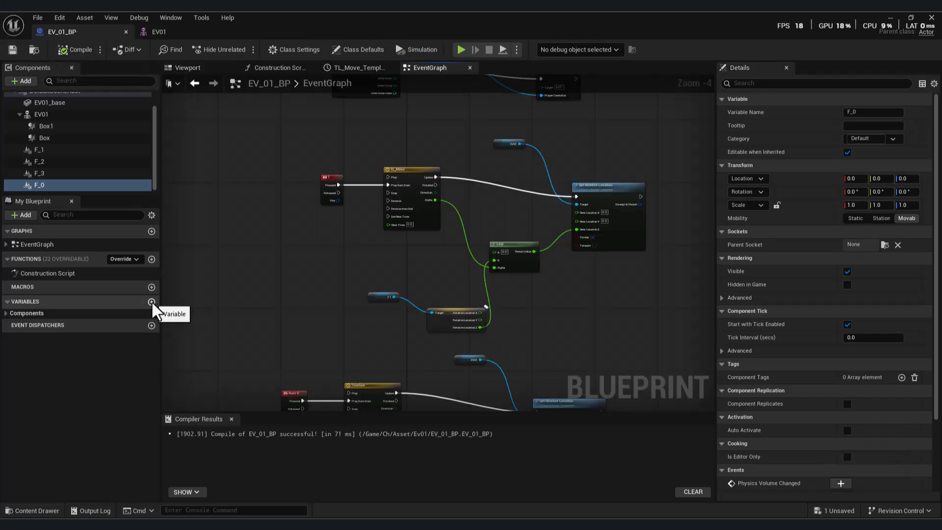
Add a new blueprint variable named FLoors.
left_click(152, 303)
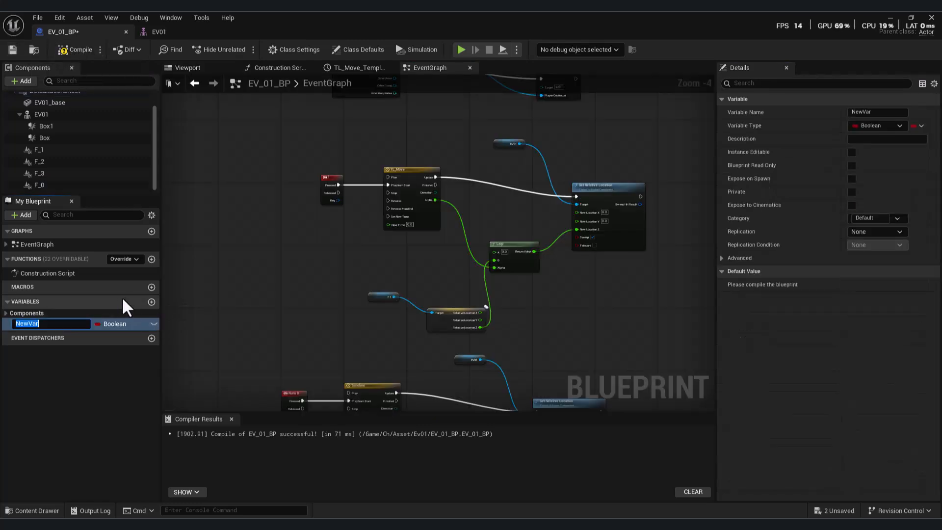
type("FLoors")
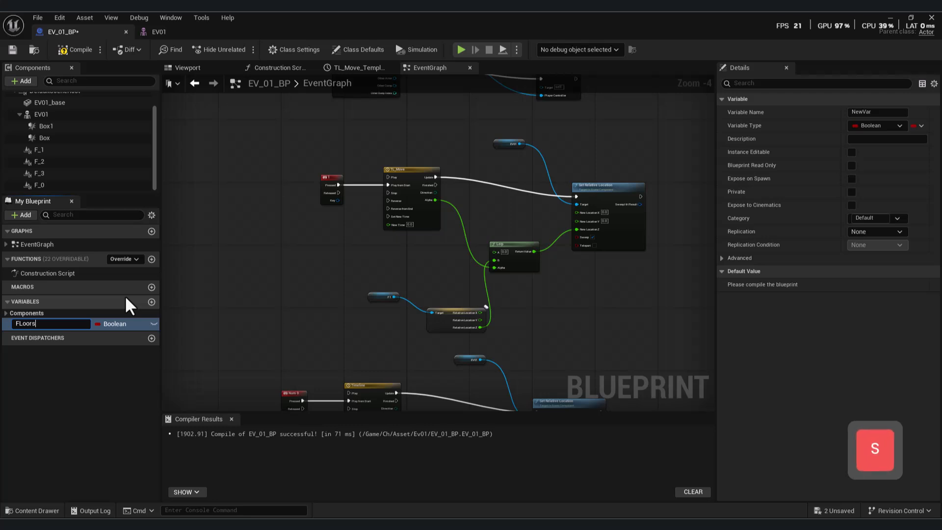
key("Return")
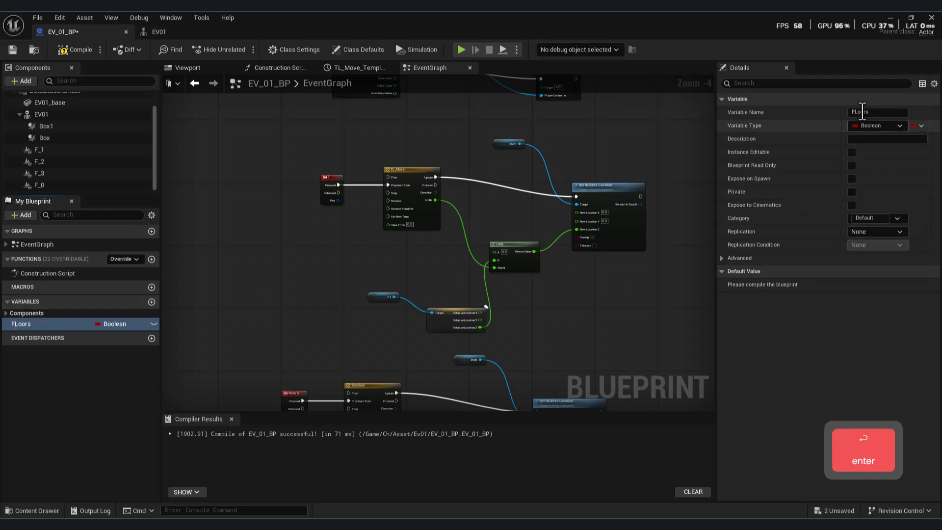
left_click(900, 126)
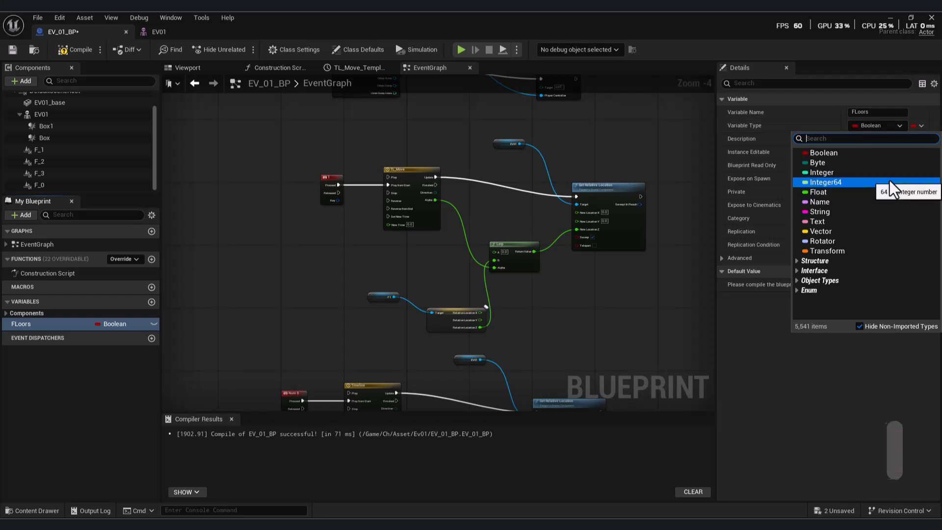
type("act")
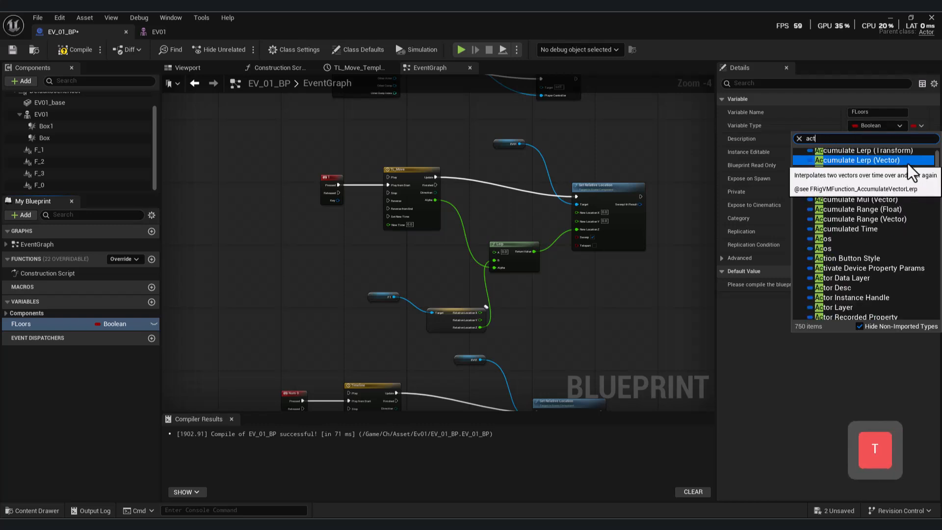
type("or")
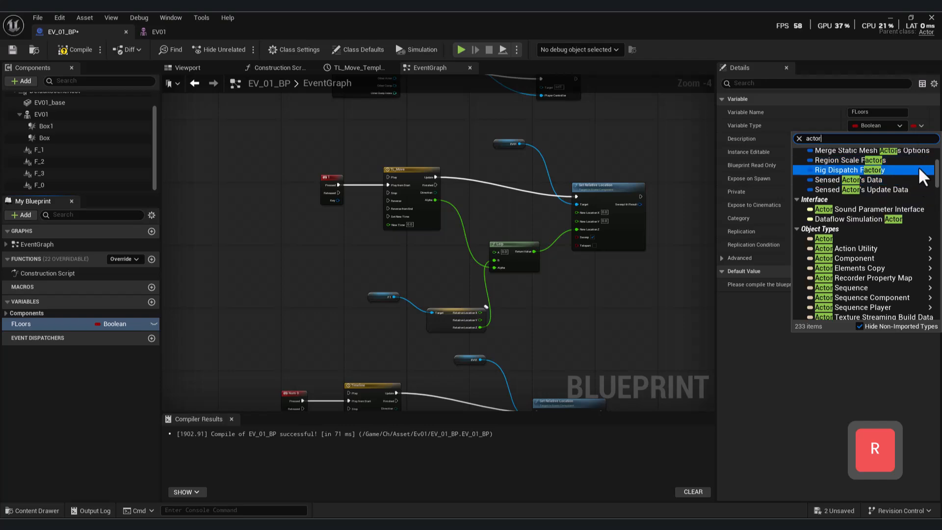
left_click(191, 56)
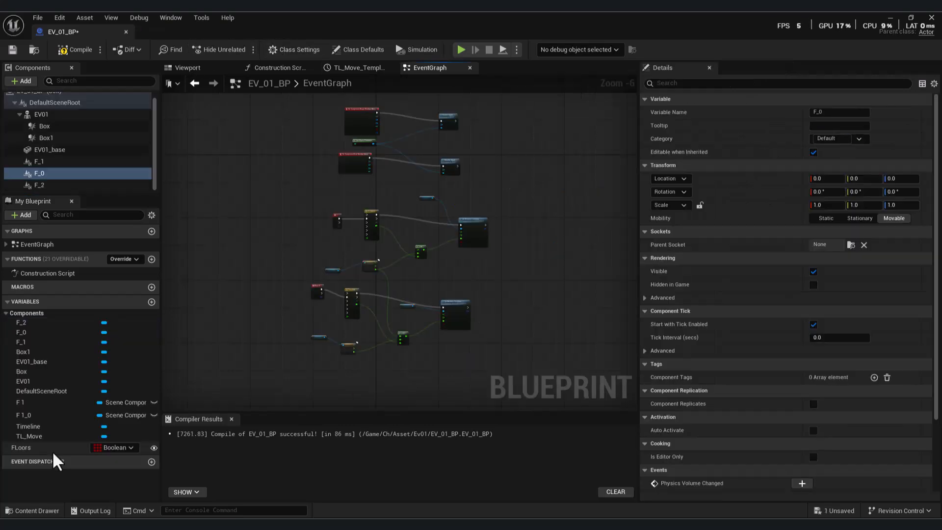
Change the FLoors variable's type to an array of Scene Component object references.
left_click(39, 448)
left_click(840, 123)
type("s")
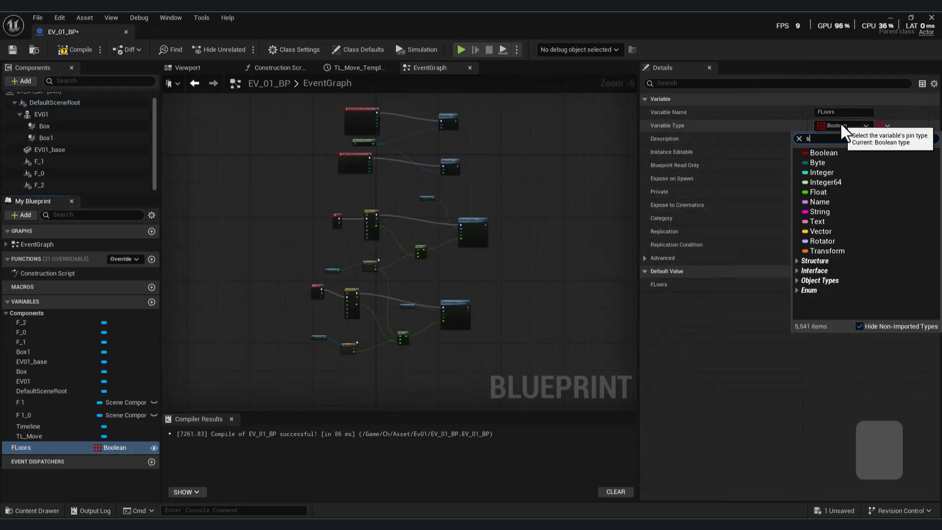
type("cene ")
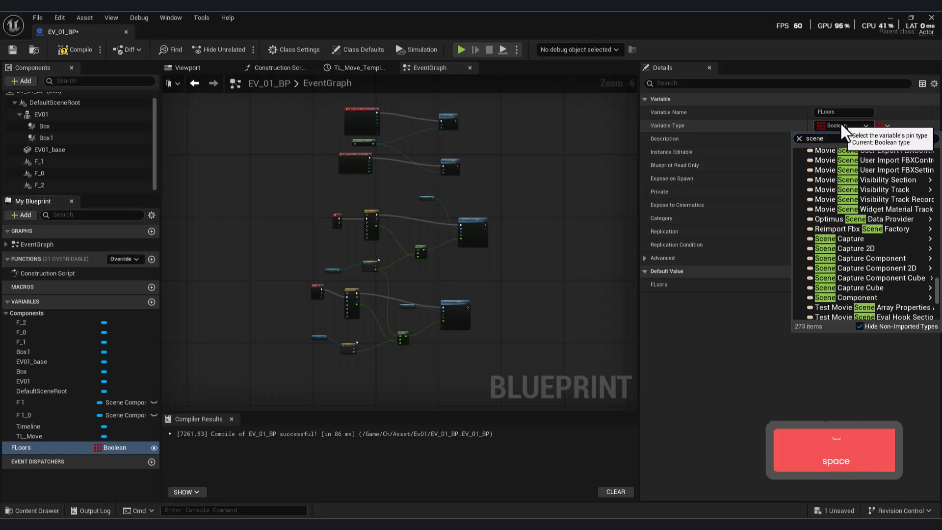
type("com")
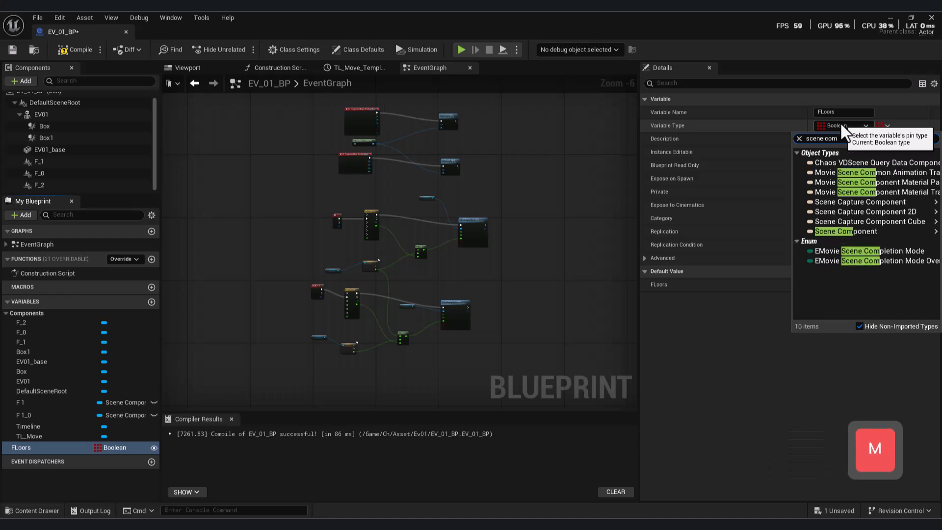
mouse_move(862, 233)
left_click(768, 234)
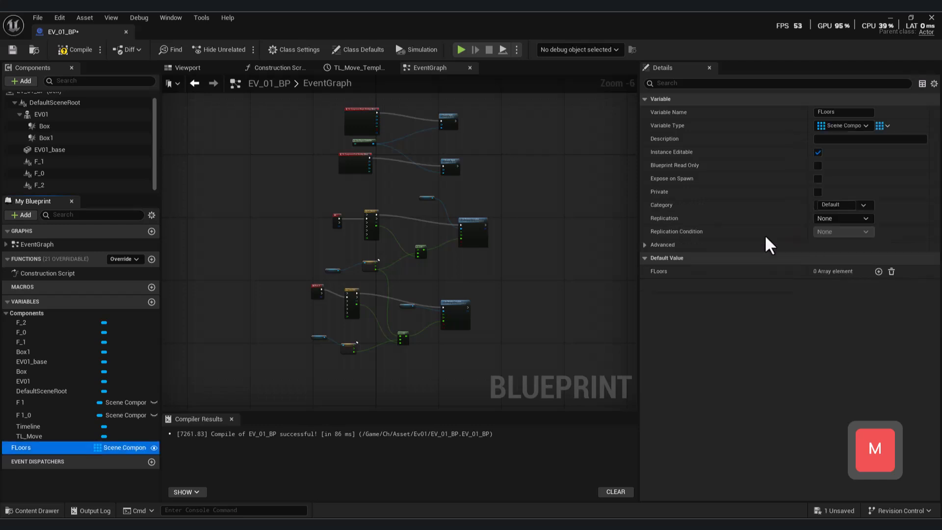
Place a Set FLoors node in the empty graph area above the component overlap events.
right_click_drag(316, 301, 337, 311)
scroll(281, 314, "up", 2)
left_click_drag(21, 448, 389, 213)
left_click(400, 235)
scroll(396, 259, "up", 4)
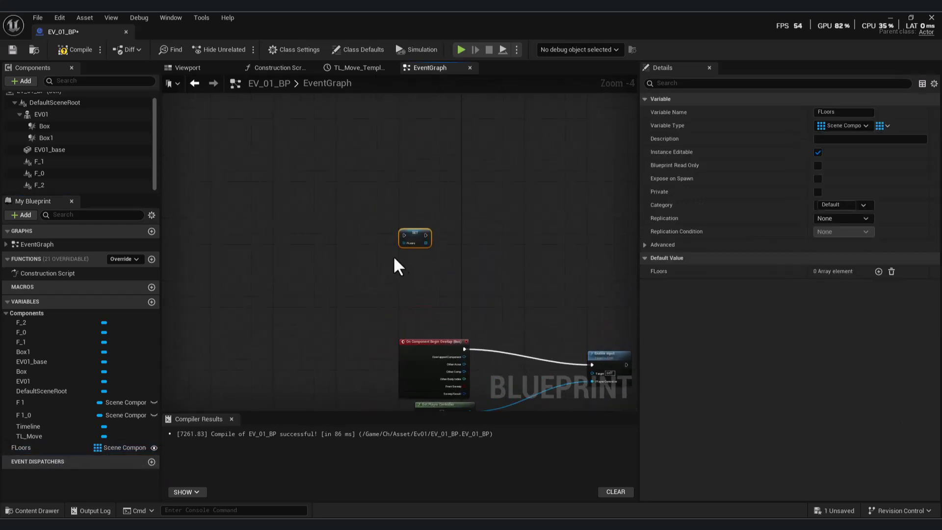
Feed the Set FLoors node from a Make Array node with three element pins and space the nodes apart.
left_click_drag(447, 237, 370, 268)
type("mak")
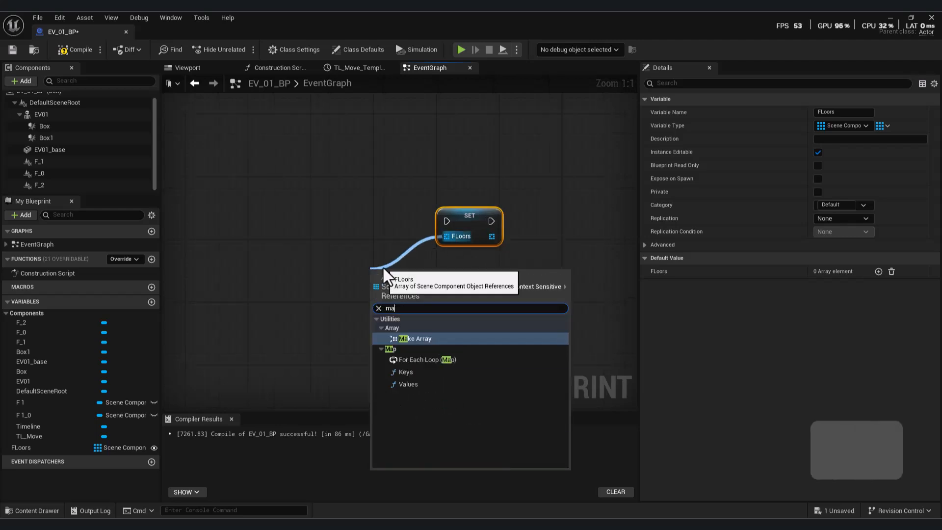
left_click(401, 338)
right_click_drag(402, 342, 457, 360)
left_click_drag(458, 288, 412, 264)
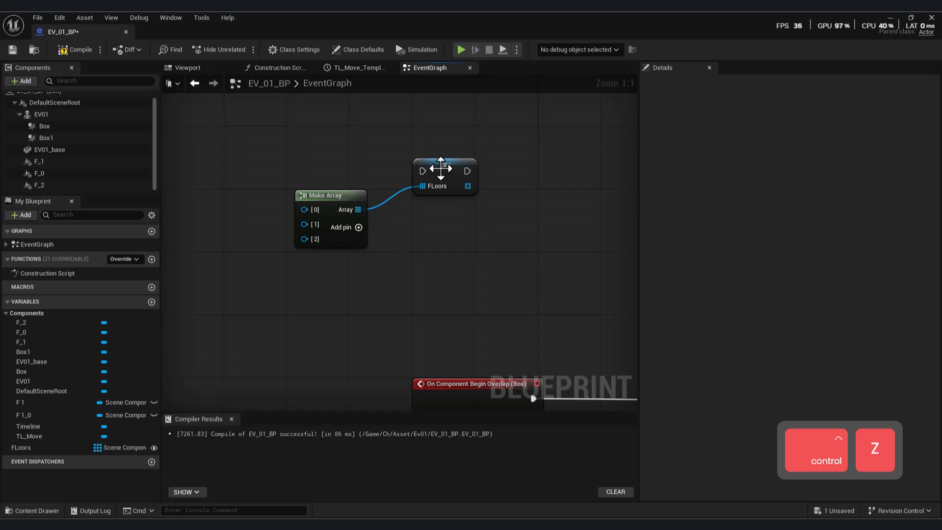
left_click_drag(442, 171, 463, 170)
Convert the FLoors array variable to Scene Component soft object references.
left_click(118, 448)
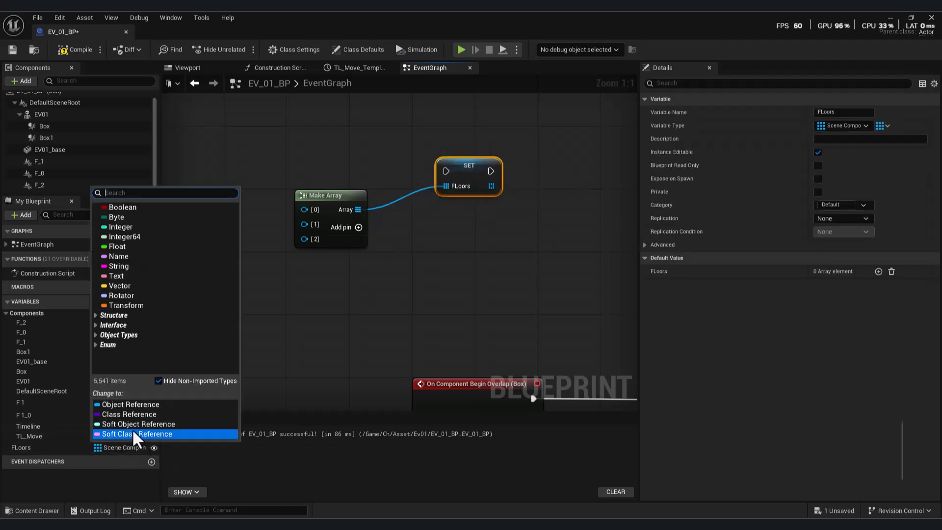
left_click(129, 435)
left_click(505, 290)
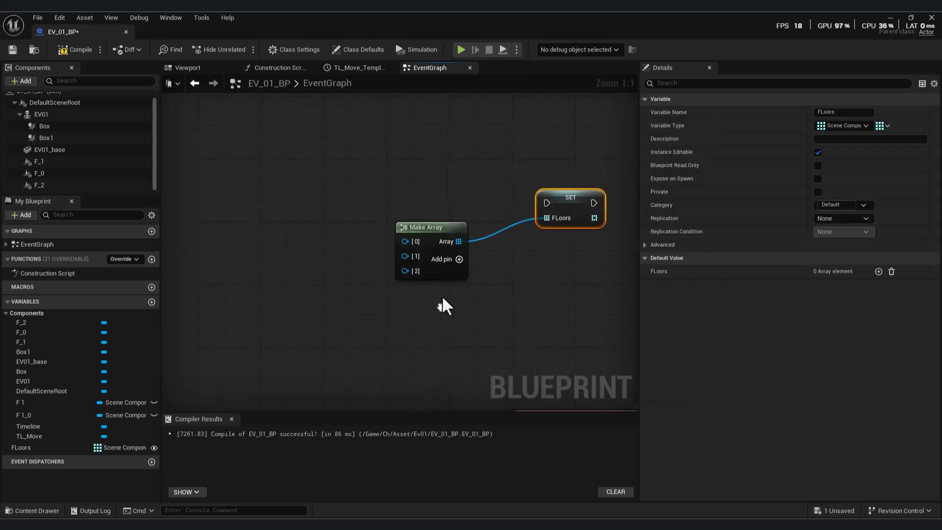
Replace the old Make Array node with a new three-pin one connected to the Set FLoors node.
left_click(435, 216)
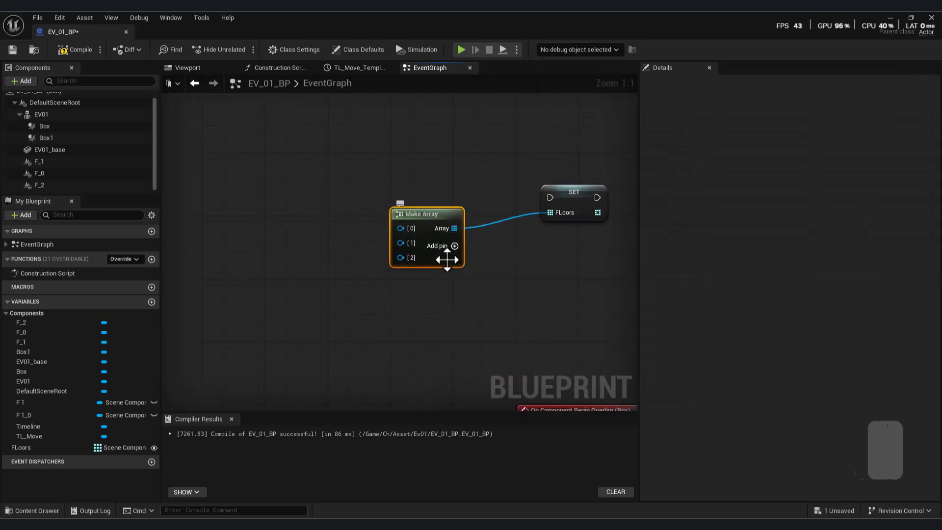
key("Delete")
left_click_drag(549, 213, 498, 253)
type("make")
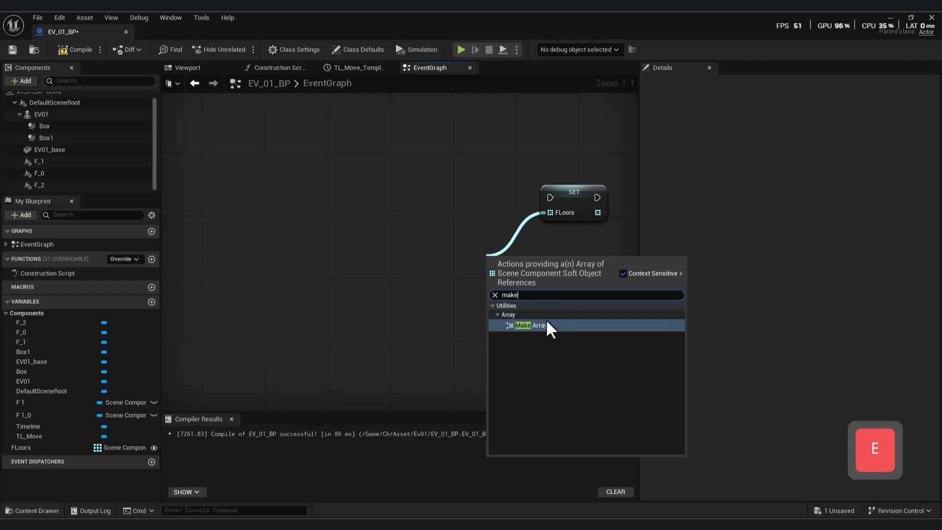
left_click(548, 319)
left_click_drag(533, 283, 430, 213)
left_click(498, 230)
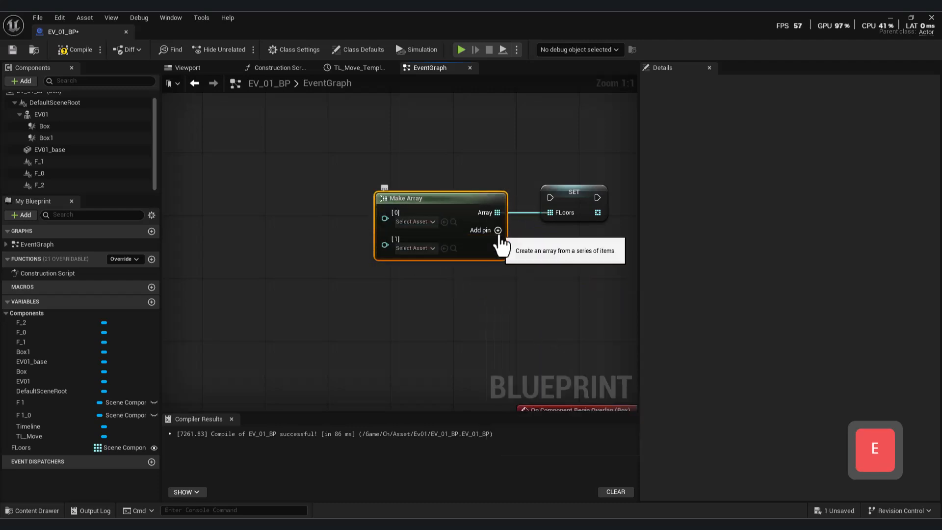
left_click(498, 231)
Place getters for F_0, F_1 and F_2 and connect them to Make Array pins 0, 1 and 2 respectively.
right_click_drag(289, 300, 316, 311)
mouse_move(39, 162)
left_mouse_down()
mouse_move(19, 166)
mouse_move(30, 171)
left_mouse_up()
key("ctrl+z")
left_click_drag(193, 195, 271, 199)
left_click_drag(321, 204, 413, 229)
left_click_drag(40, 162, 418, 246)
left_click_drag(40, 185, 304, 268)
left_click_drag(321, 267, 412, 253)
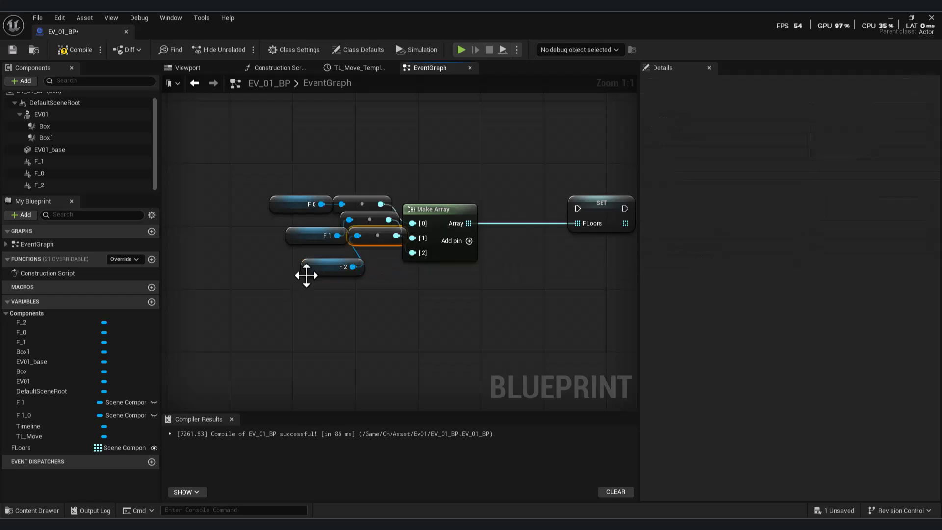
Set the F_2 component's Z location to 800, compile and save the blueprint, and return to the event graph.
left_click(188, 68)
left_click(40, 173)
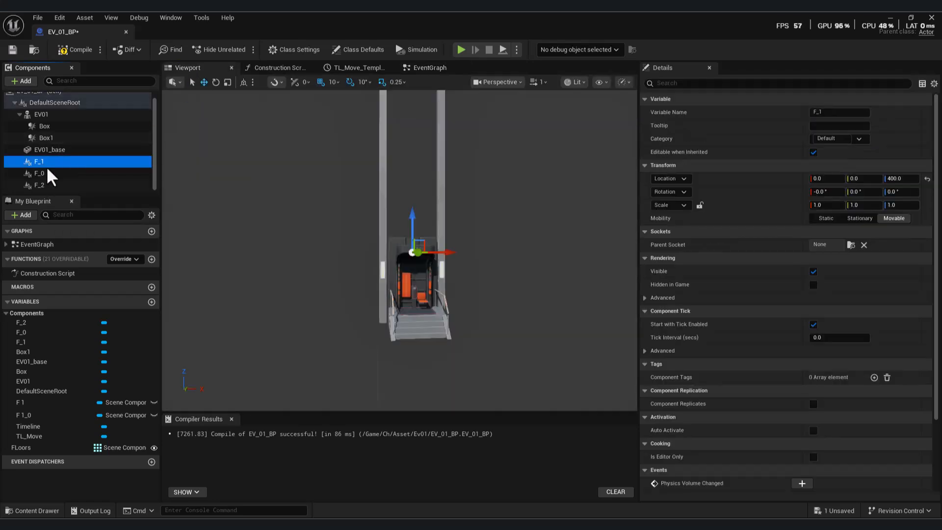
left_click(73, 161)
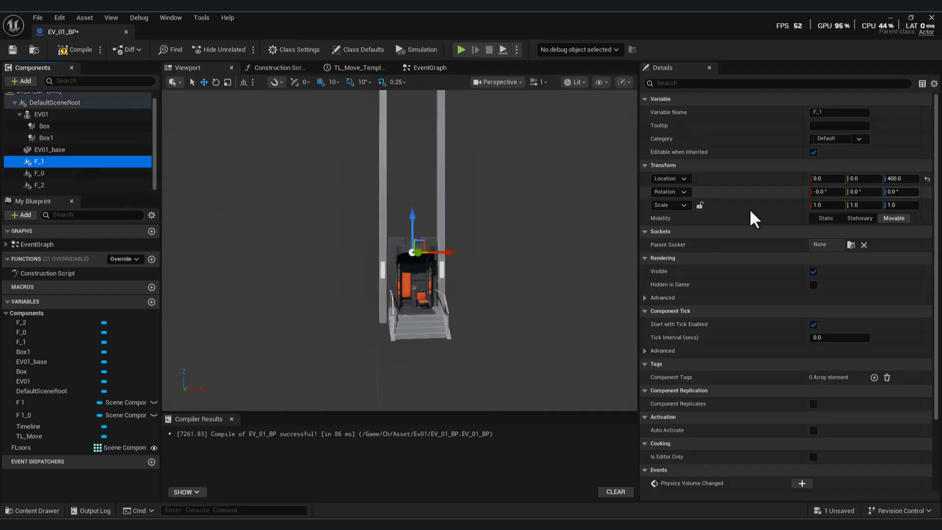
left_click(61, 185)
left_click(897, 180)
type("800")
key("Return")
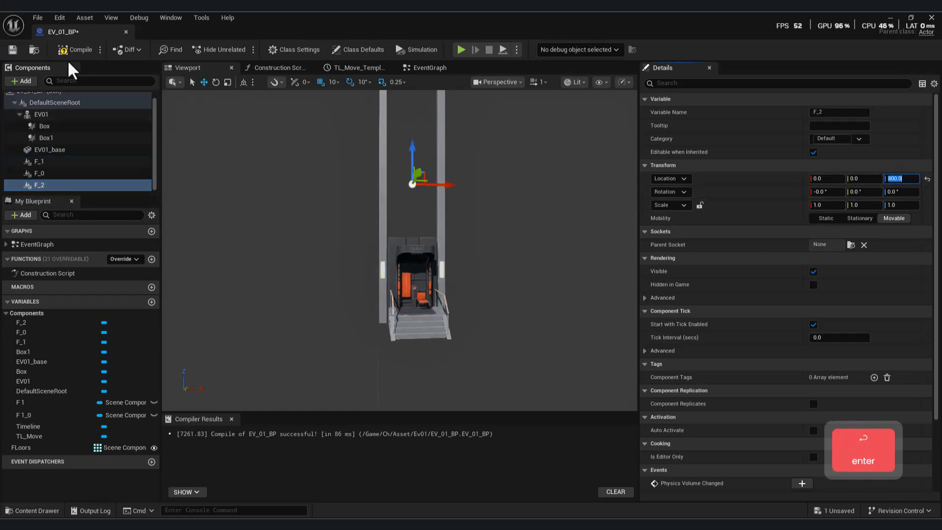
left_click(430, 67)
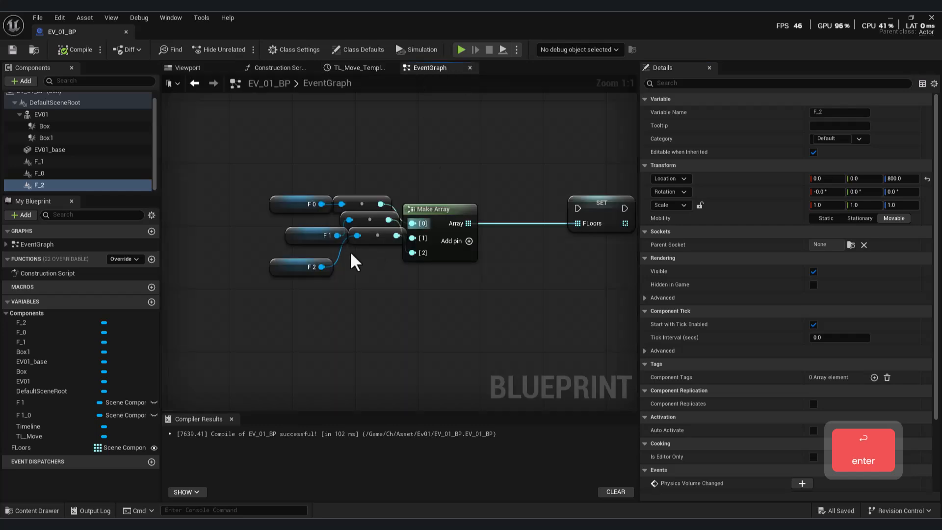
Spread out the F_0, F_1 and F_2 getters and their conversion nodes beside Make Array so they do not overlap.
left_click(255, 237)
left_click(450, 194)
left_click_drag(295, 204, 278, 149)
left_click_drag(357, 203, 357, 173)
left_click_drag(274, 236, 283, 212)
left_click_drag(300, 266, 267, 267)
left_click_drag(368, 219, 369, 205)
right_click_drag(368, 204, 338, 265)
Add an Event BeginPlay node that triggers the Set FLoors node, and compile and save the blueprint.
right_click(373, 158)
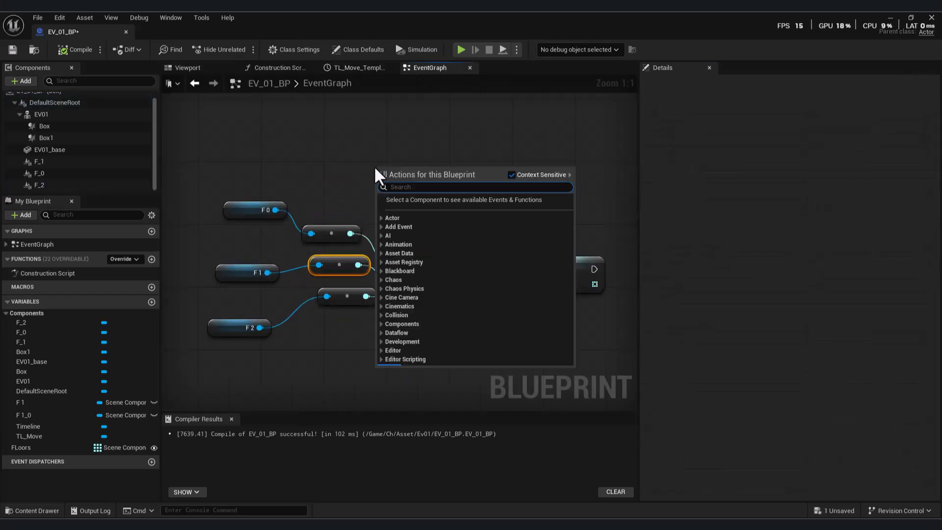
type("eve")
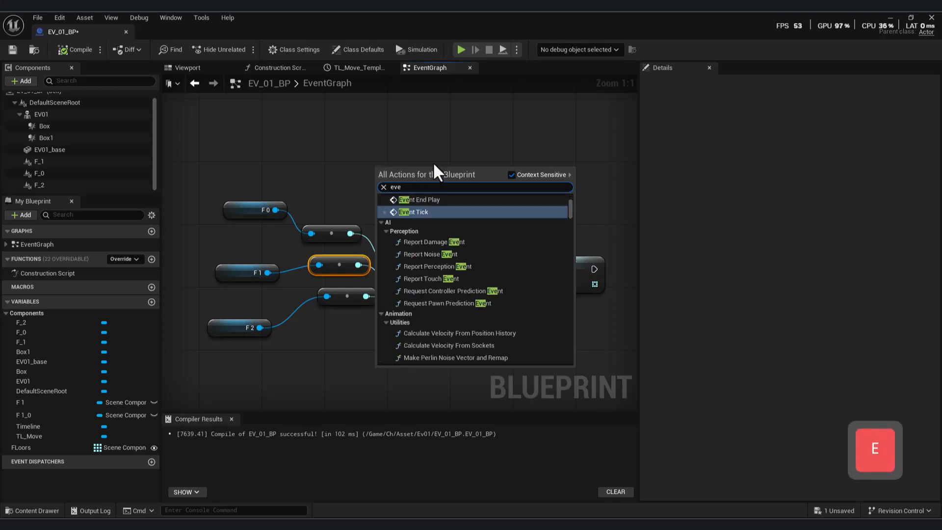
type("ntp")
key("BackSpace")
type("p")
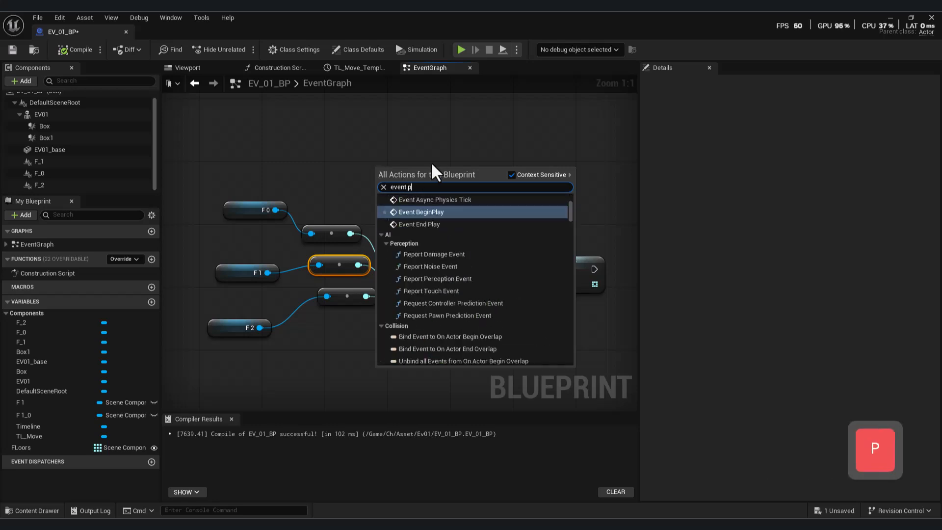
left_click(437, 212)
left_click_drag(529, 246, 547, 266)
left_click(83, 49)
left_click(12, 50)
Place a FLoors getter below the TL_Move timeline and attach an array Get node to it.
scroll(450, 319, "down", 3)
scroll(450, 321, "down", 2)
right_click_drag(451, 321, 419, 168)
right_click_drag(443, 260, 424, 149)
scroll(452, 343, "up", 3)
right_click_drag(463, 321, 448, 223)
scroll(429, 208, "down", 1)
scroll(417, 217, "up", 1)
left_click_drag(34, 448, 225, 194)
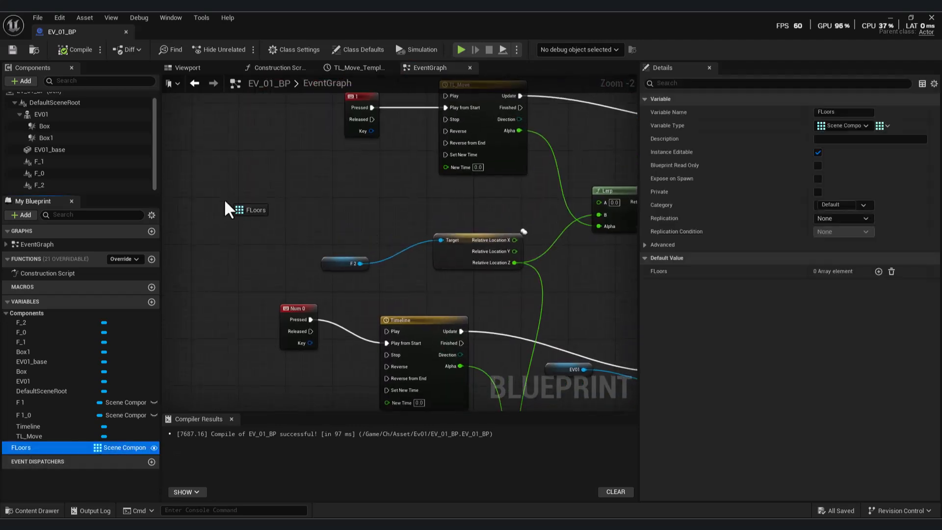
left_click(270, 228)
left_click(266, 217)
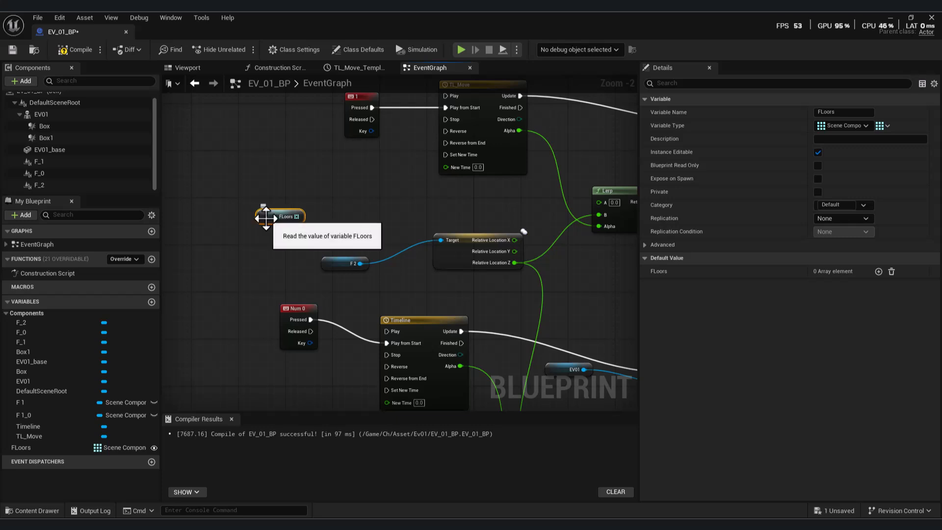
left_click_drag(298, 216, 356, 214)
type("gert")
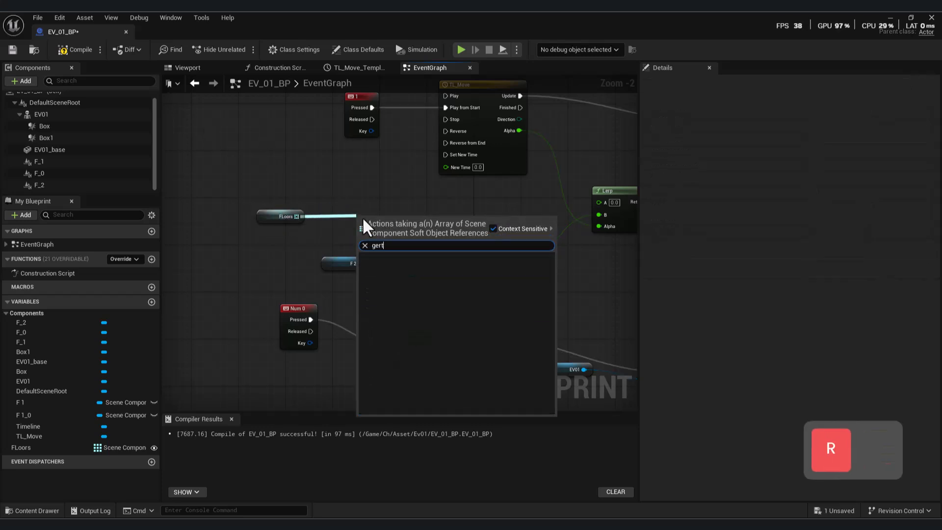
key("BackSpace")
key("BackSpace")
left_click(401, 264)
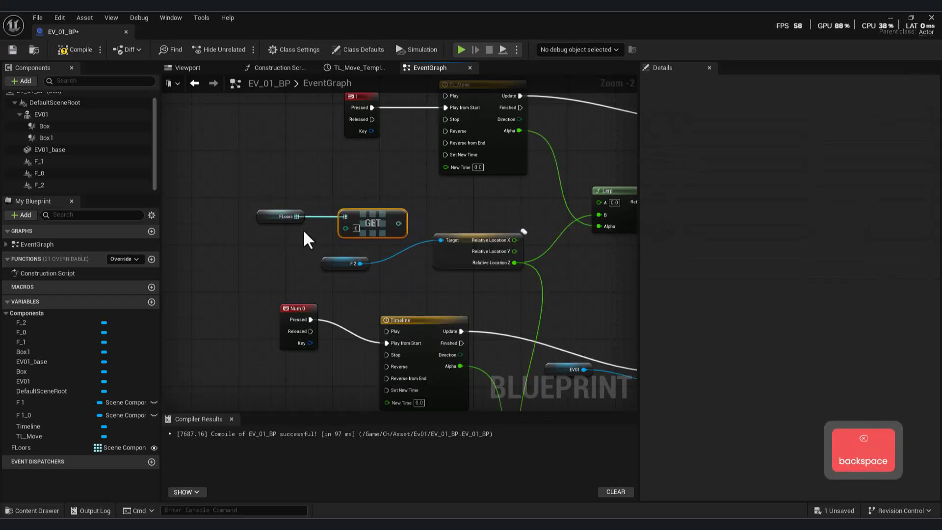
Feed the upper Relative Location node from the array Get instead of F_2, and unlink it from the lower Lerp.
left_click_drag(274, 213, 254, 201)
right_click_drag(402, 228, 383, 222)
left_click_drag(380, 218, 420, 233)
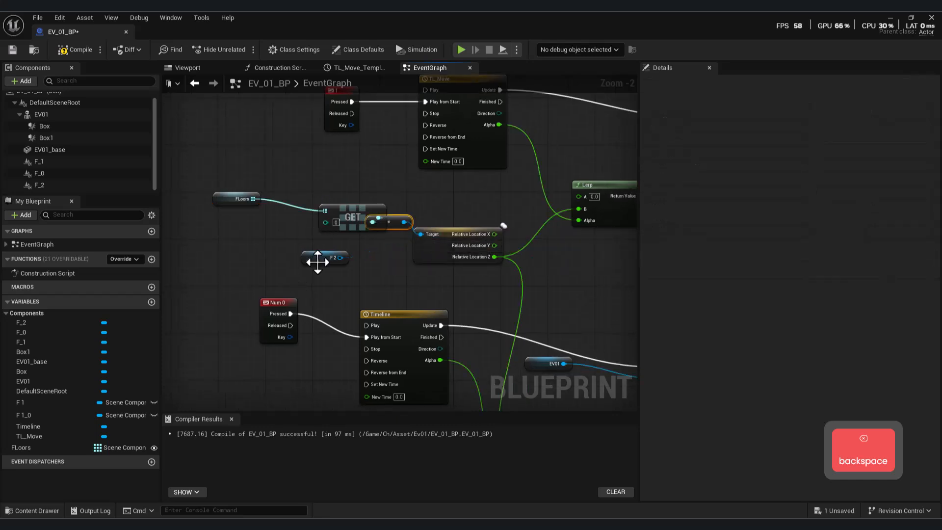
left_click_drag(321, 259, 279, 277)
left_click_drag(338, 208, 297, 190)
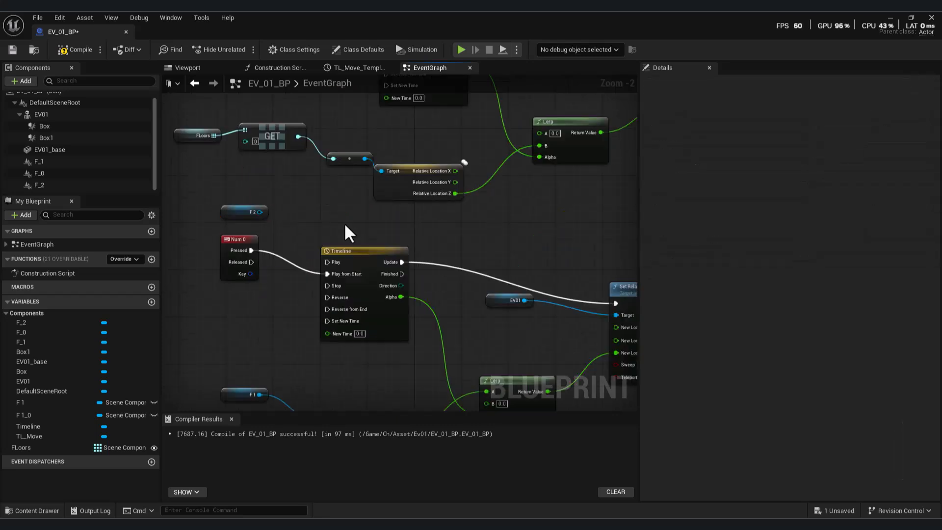
Set the index of the array Get node below TL_Move to 1.
right_click_drag(343, 223, 348, 290)
left_click(415, 276)
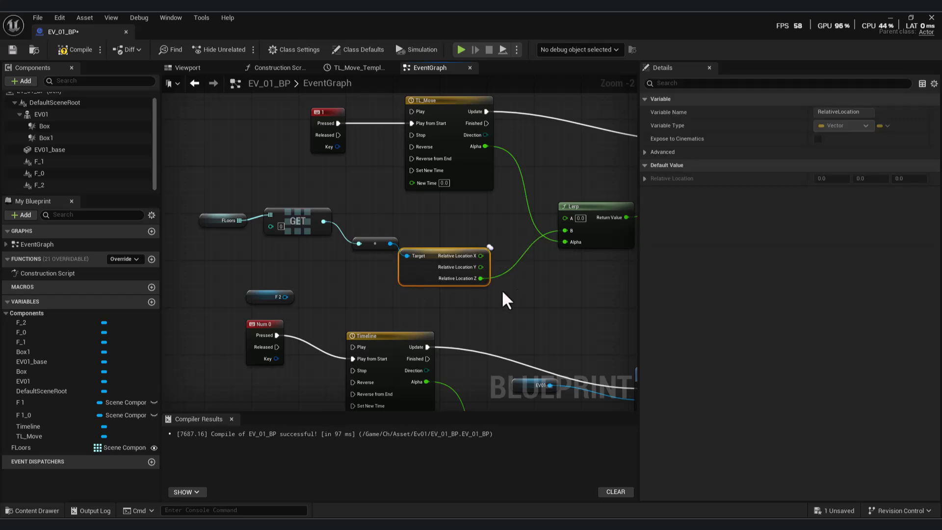
right_click_drag(522, 300, 443, 312)
right_click_drag(390, 291, 450, 265)
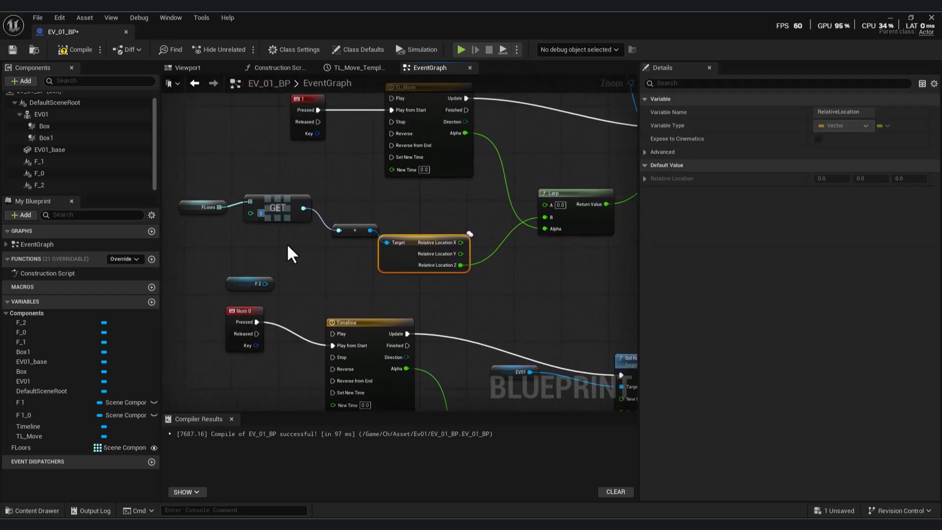
key("Return")
Copy the FLoors getter, array Get and conversion nodes and connect them to the lower Relative Location node in place of F_1.
right_click_drag(334, 255, 355, 246)
left_click_drag(328, 248, 210, 184)
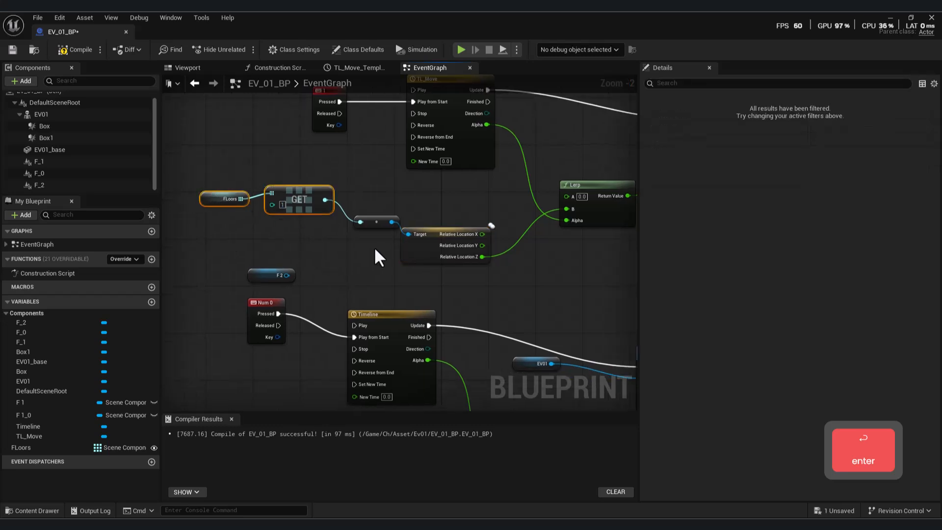
right_click_drag(378, 268, 396, 240)
key("ctrl+c")
key("ctrl+v")
left_click_drag(351, 216, 315, 385)
right_click_drag(346, 320, 351, 167)
left_click_drag(321, 203, 245, 321)
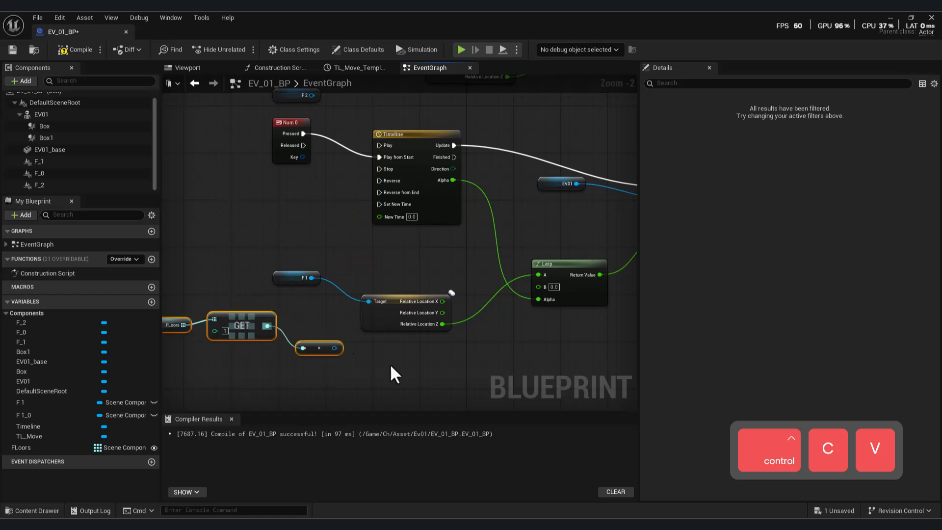
right_click_drag(370, 301, 455, 278)
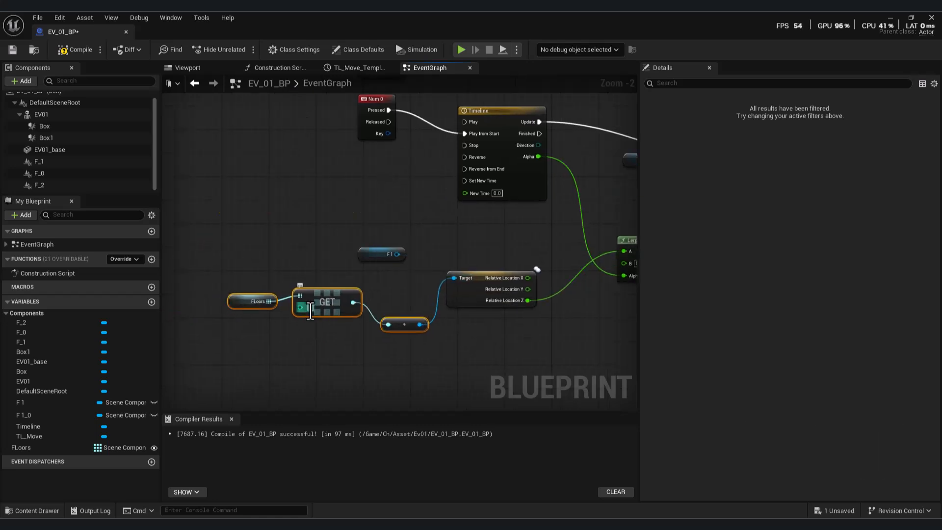
Set the floor index on the copied array Get node, and compile and save the blueprint.
key("Return")
scroll(421, 299, "down", 1)
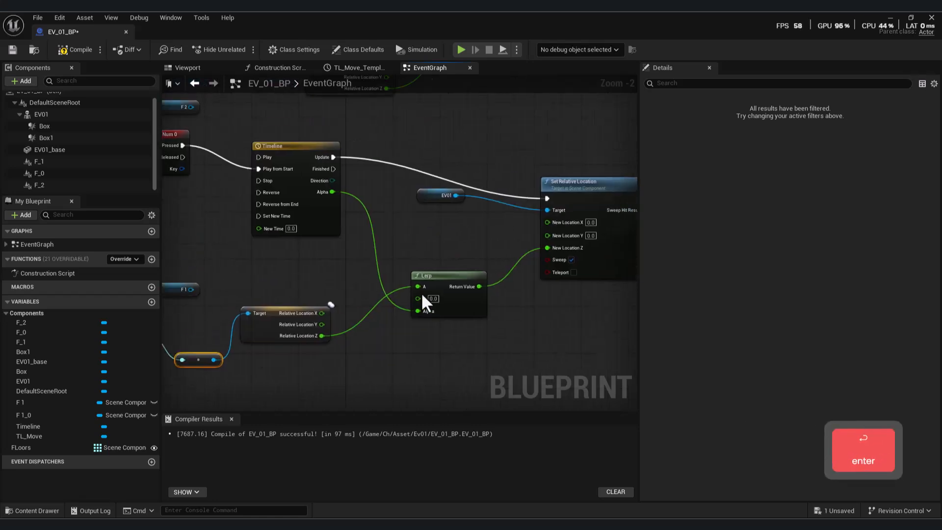
right_click_drag(420, 298, 412, 327)
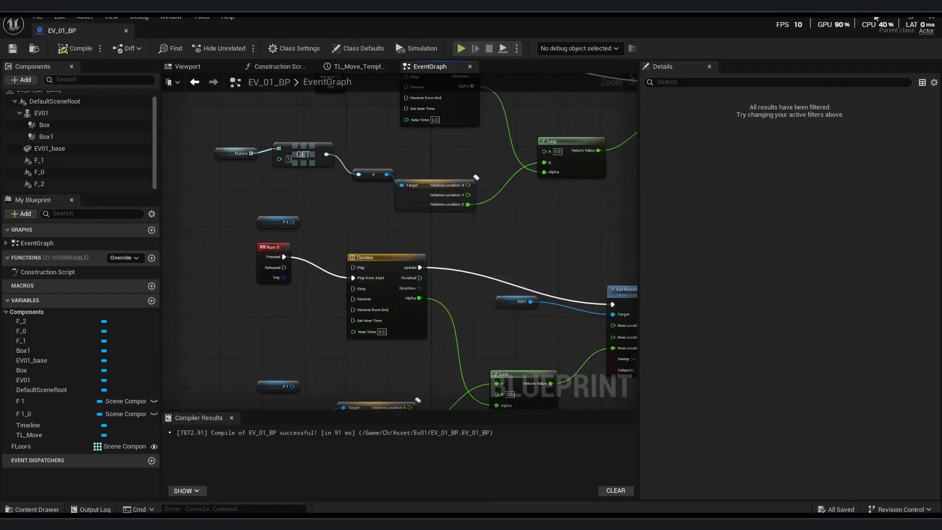
Return to the level, start playing, walk to the elevator and trigger its move with the floor 1 input.
left_click(895, 19)
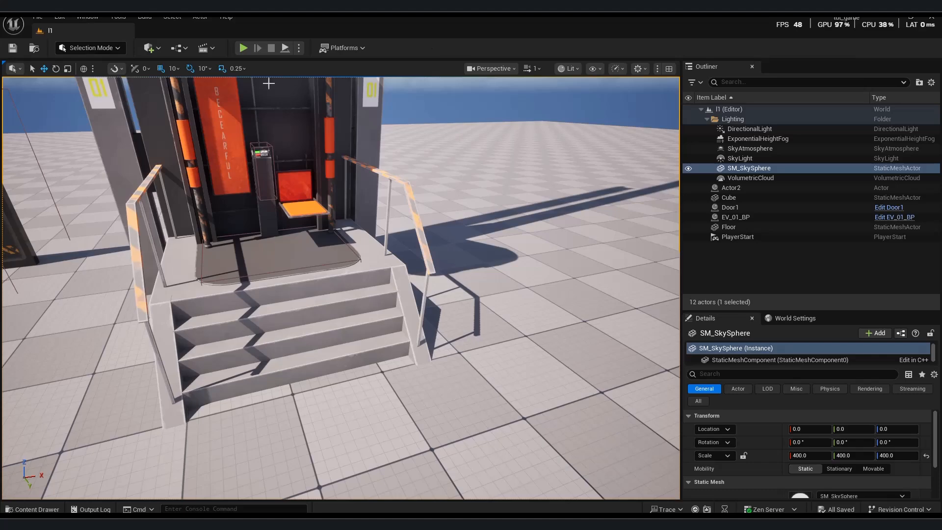
left_click(241, 48)
key("w")
key("a")
key("1")
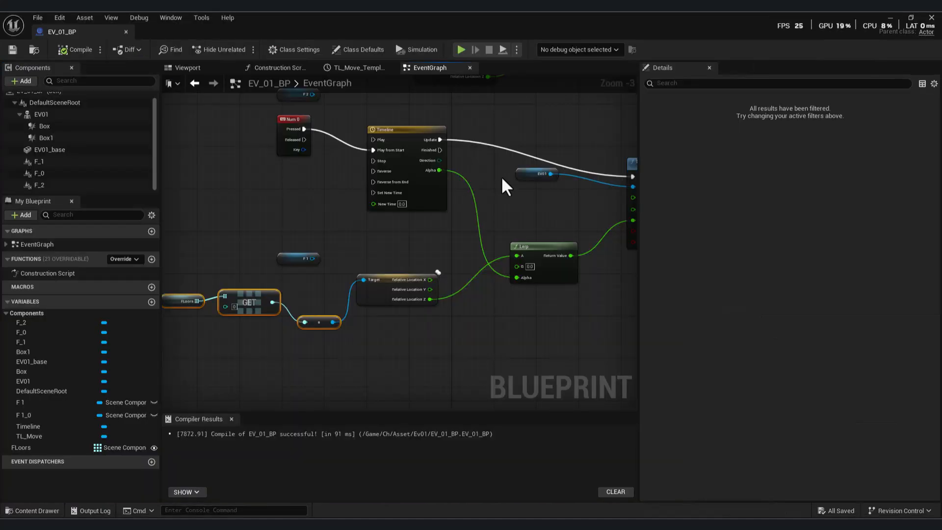
Connect the lower Relative Location Z to input B of the lower Lerp and the upper Relative Location Z to its input A.
right_click_drag(502, 175, 481, 264)
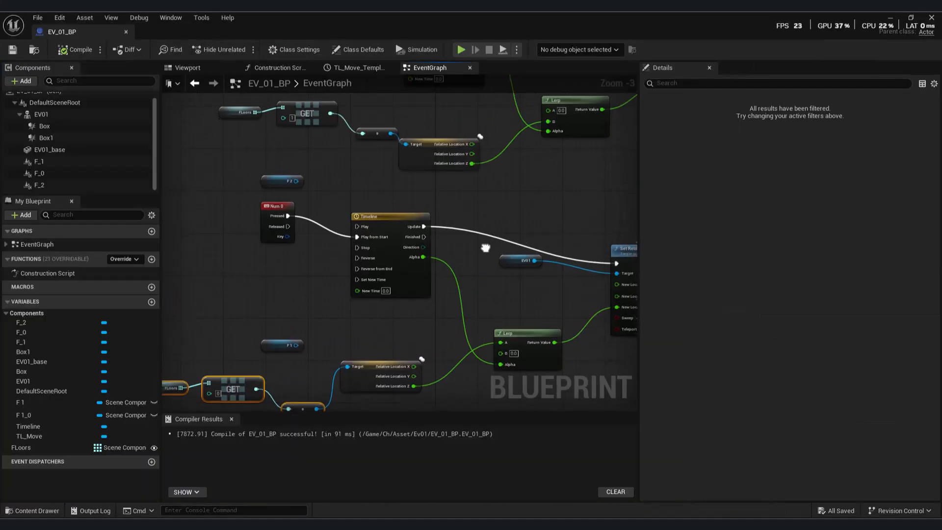
scroll(522, 323, "up", 1)
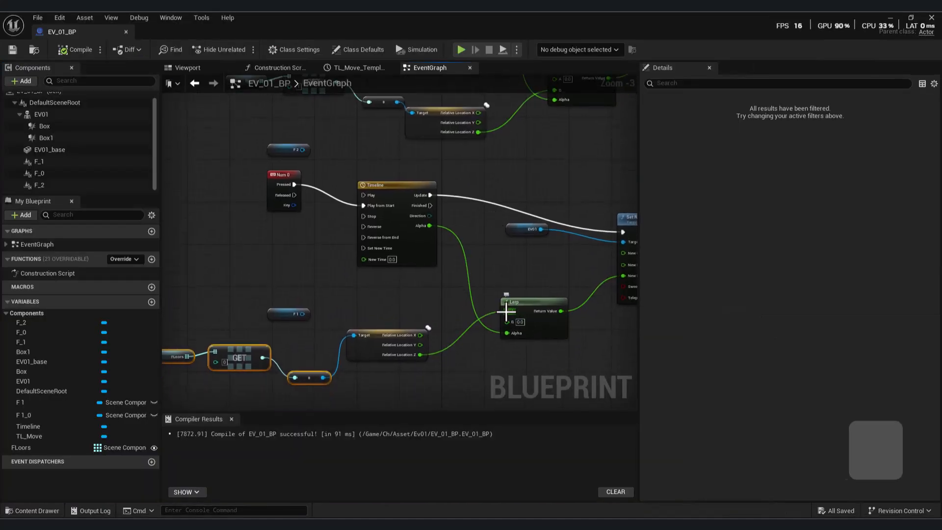
left_click_drag(508, 321, 421, 354, "shift")
right_click_drag(440, 366, 568, 316)
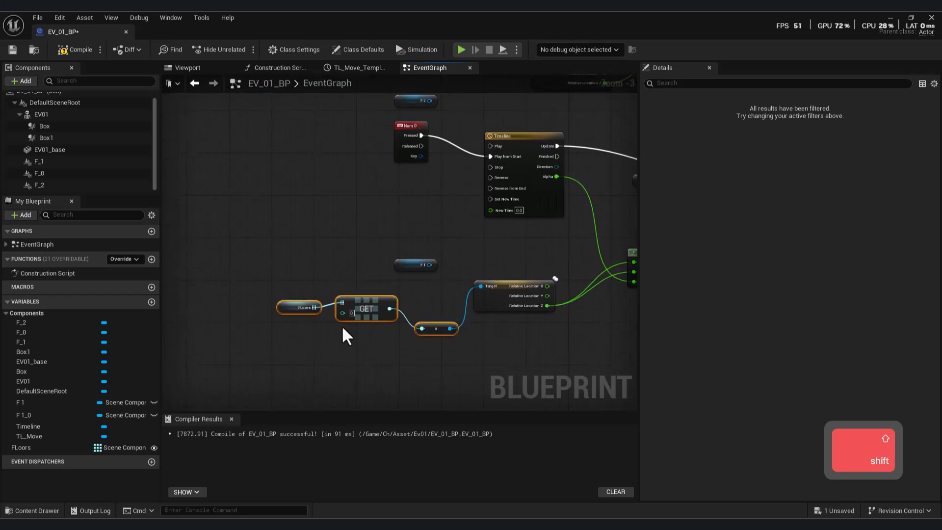
right_click_drag(482, 301, 351, 318)
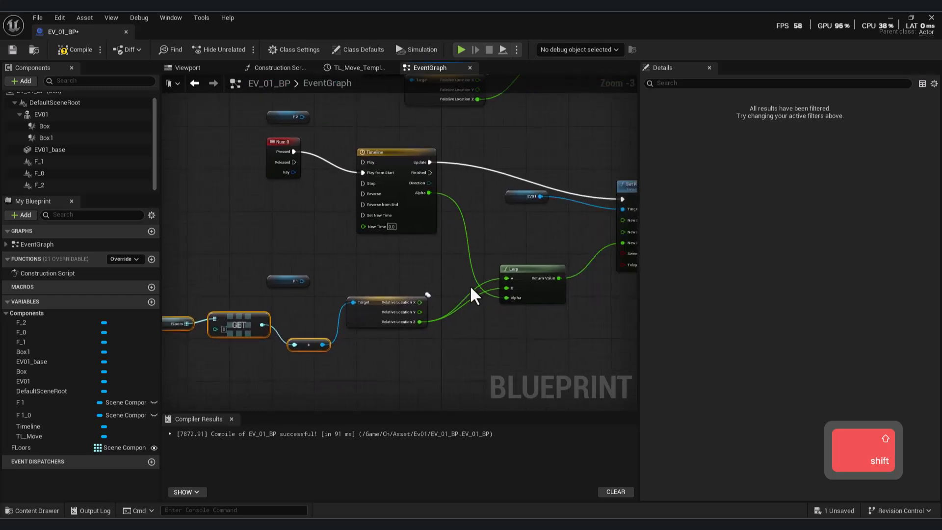
right_click_drag(452, 280, 431, 366)
left_click_drag(454, 187, 500, 288)
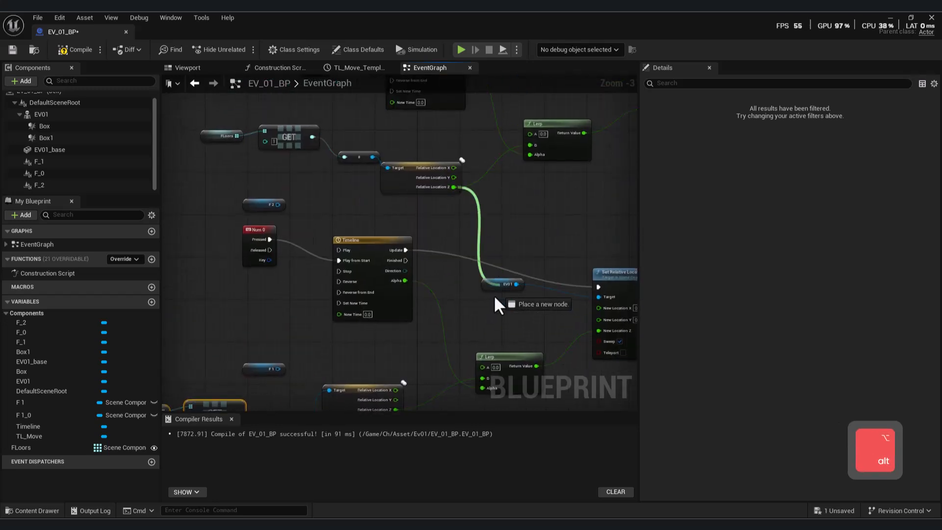
left_click_drag(479, 361, 482, 363)
right_click_drag(519, 290, 545, 262)
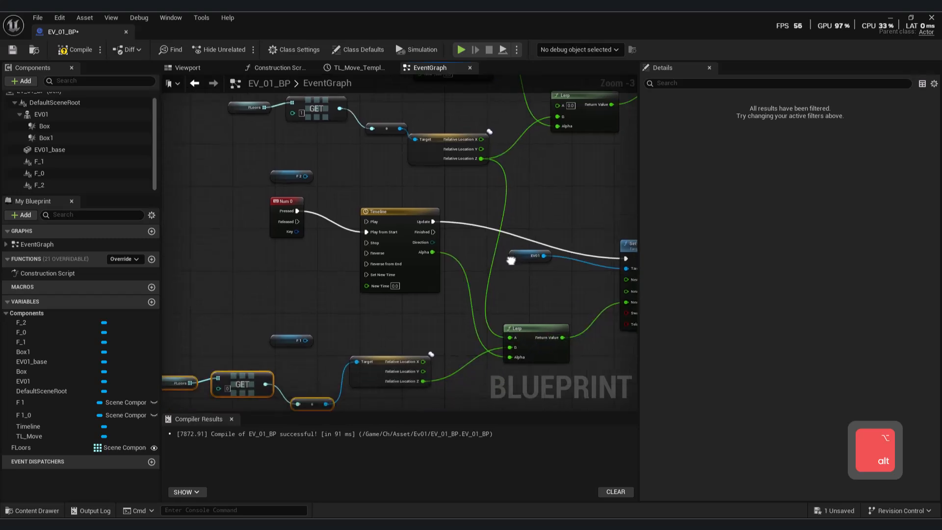
Compile the blueprint, play the level, walk to the elevator and test its move with the floor 1 input.
left_click(75, 50)
key("alt+p")
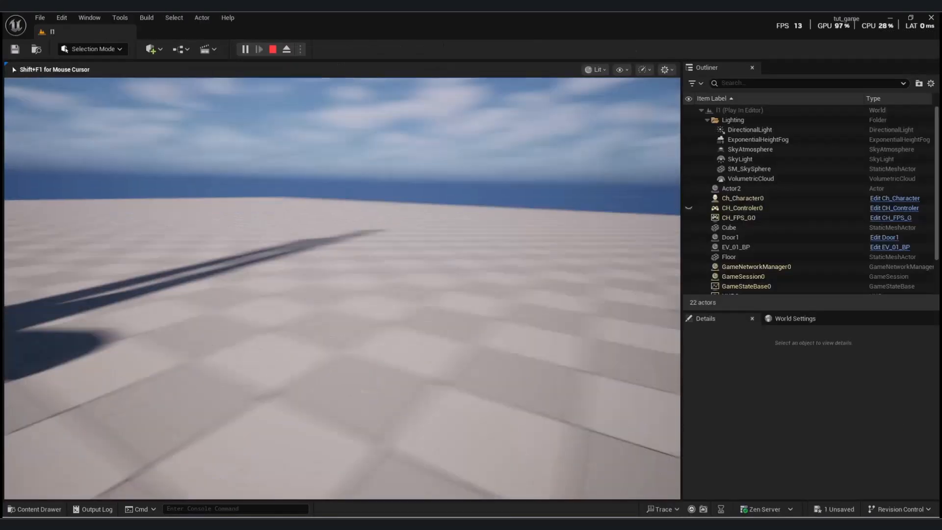
key("a")
key("w")
key("1")
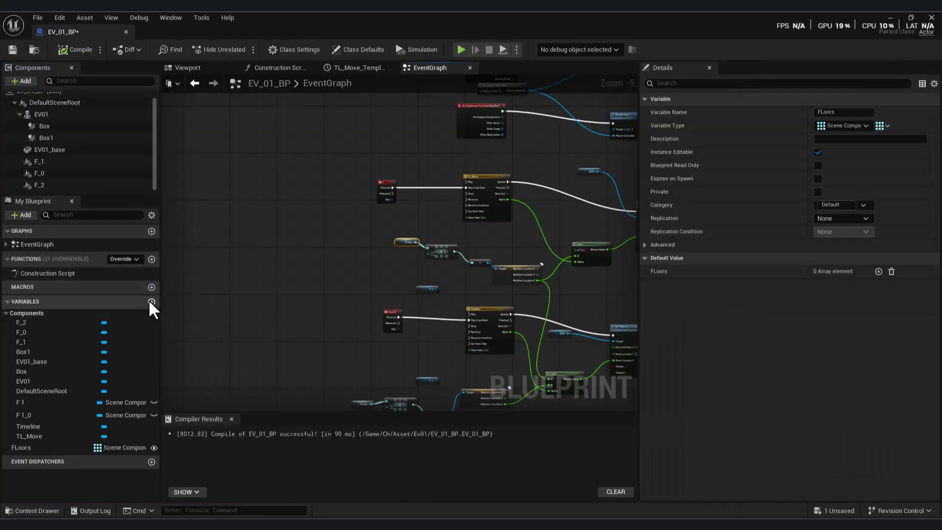
Create a new variable named Next_Floor in EV_01_BP and set its type to Integer.
left_click(151, 301)
type("Ne")
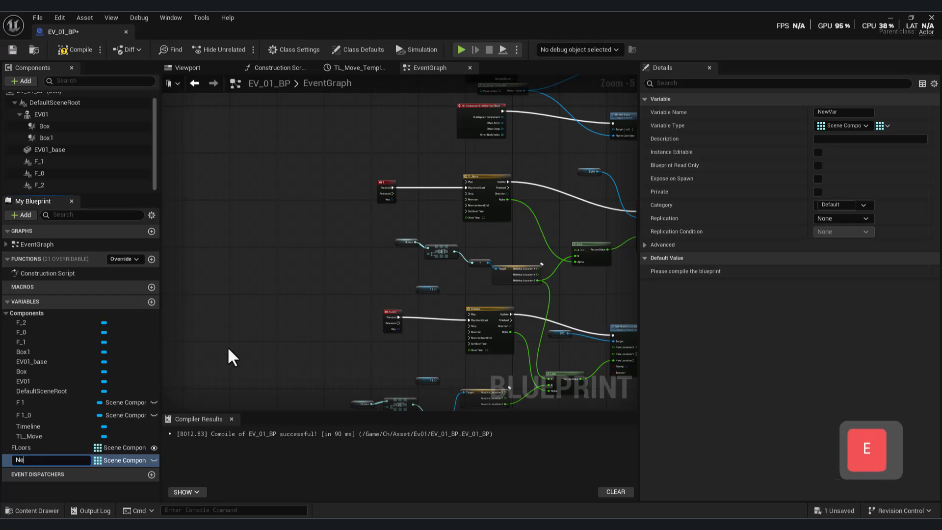
type("xt_F")
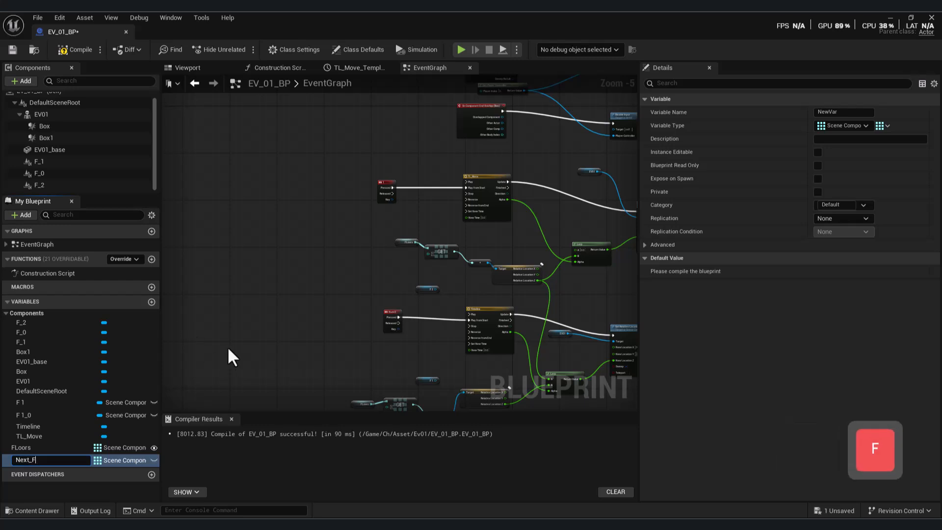
type("loor")
key("Return")
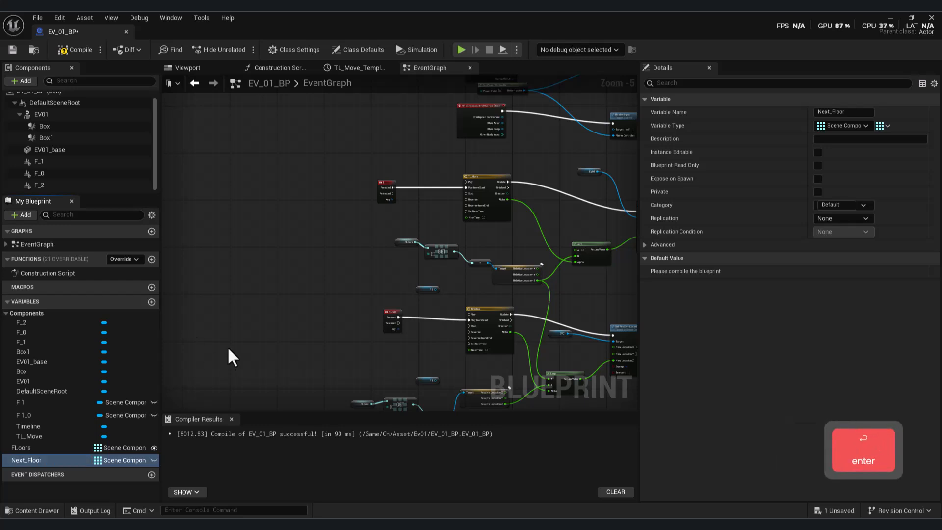
left_click(116, 459)
left_click(148, 230)
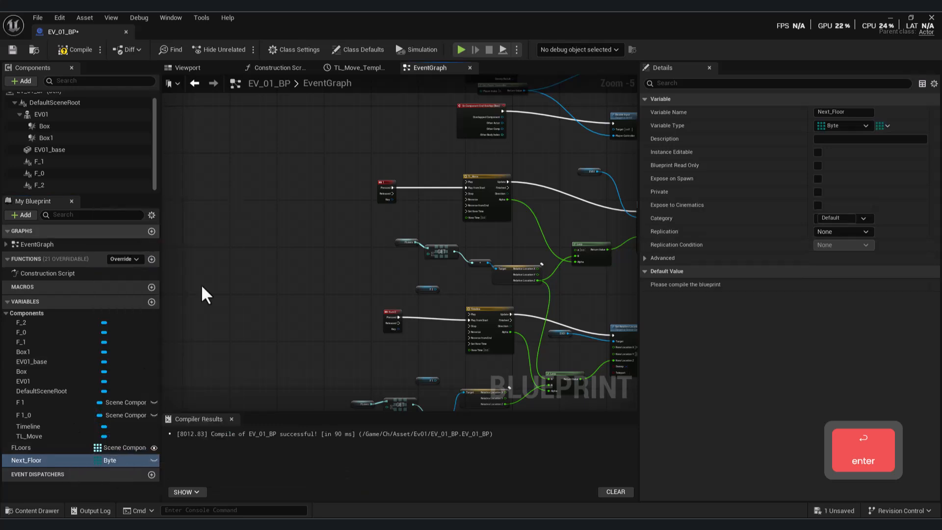
left_click(119, 462)
left_click(134, 295)
Duplicate the Next_Floor variable and name the copy Current_Floor.
double_click(63, 458)
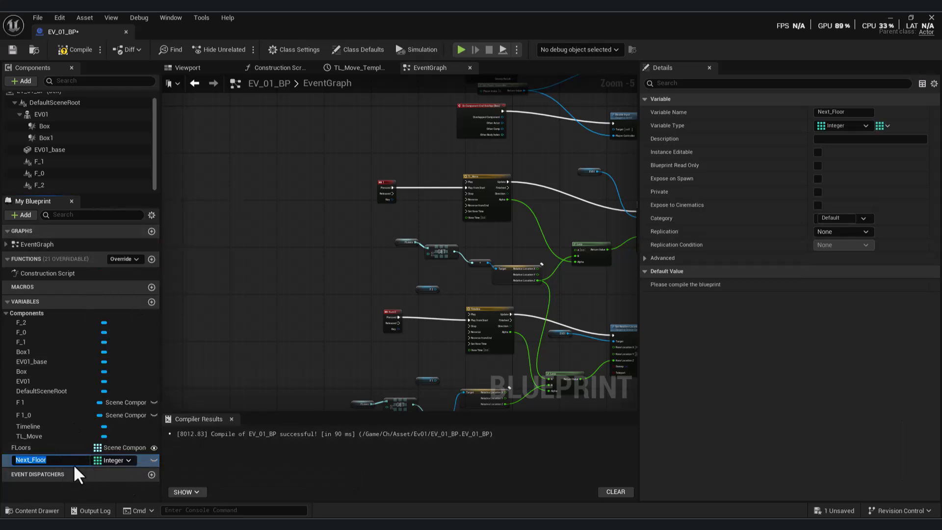
key("ctrl+c")
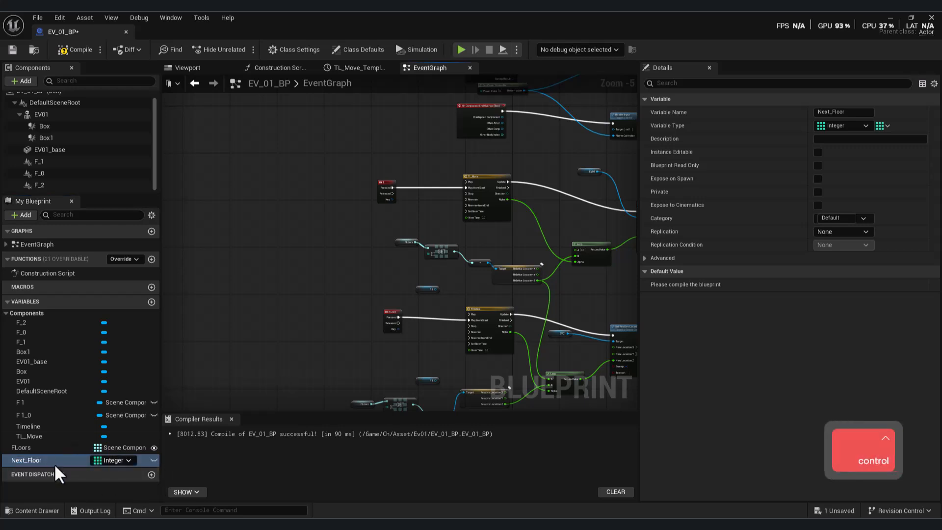
key("ctrl+v")
double_click(57, 459)
right_click(58, 459)
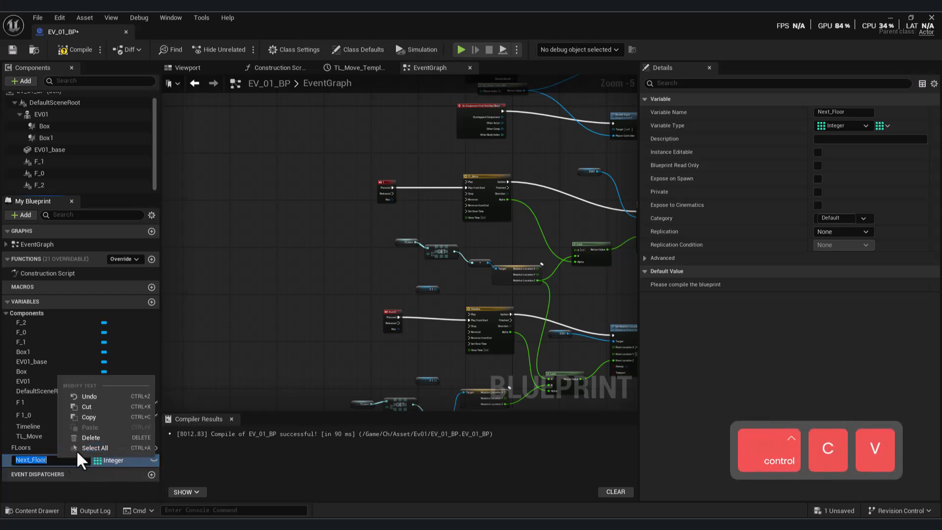
left_click(7, 461)
right_click(7, 461)
left_click(63, 438)
type("Cyu")
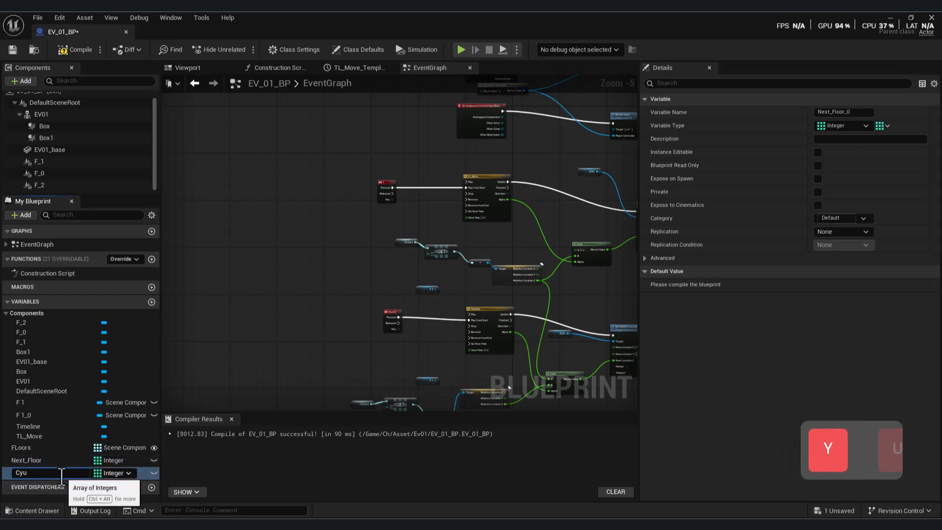
key("BackSpace")
type("urrent_Fll")
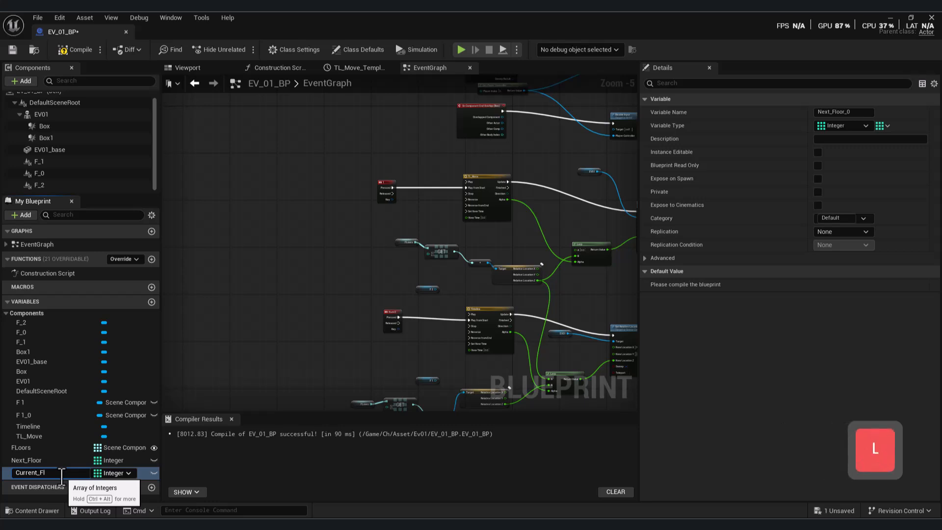
key("Return")
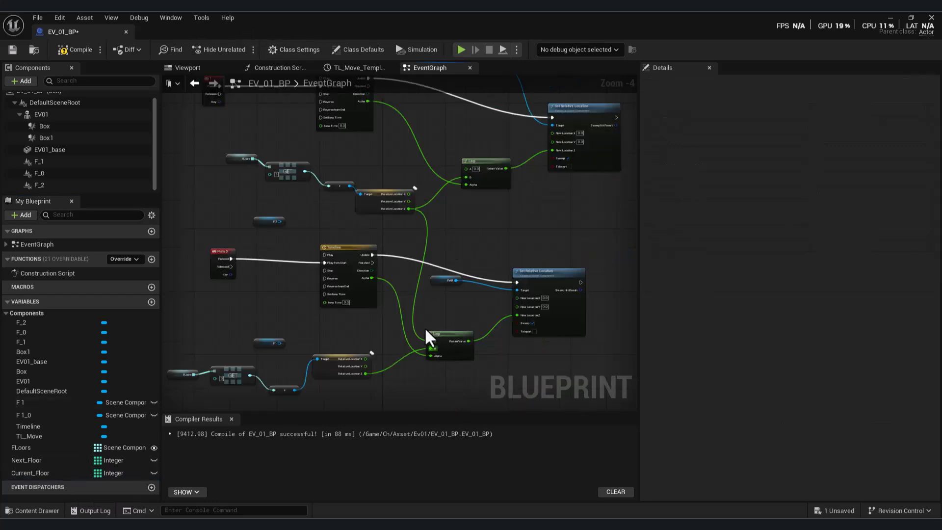
Delete the unused F 2 getter node above the Num 0 event in the event graph.
right_click_drag(427, 334, 459, 326)
scroll(457, 324, "up", 2)
right_click_drag(479, 285, 626, 307, "alt")
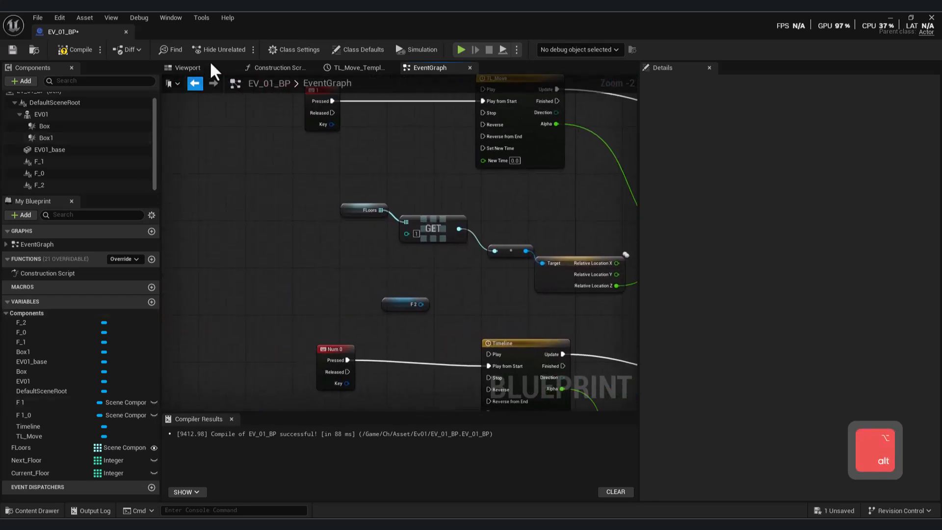
right_click_drag(515, 326, 484, 319)
key("Delete")
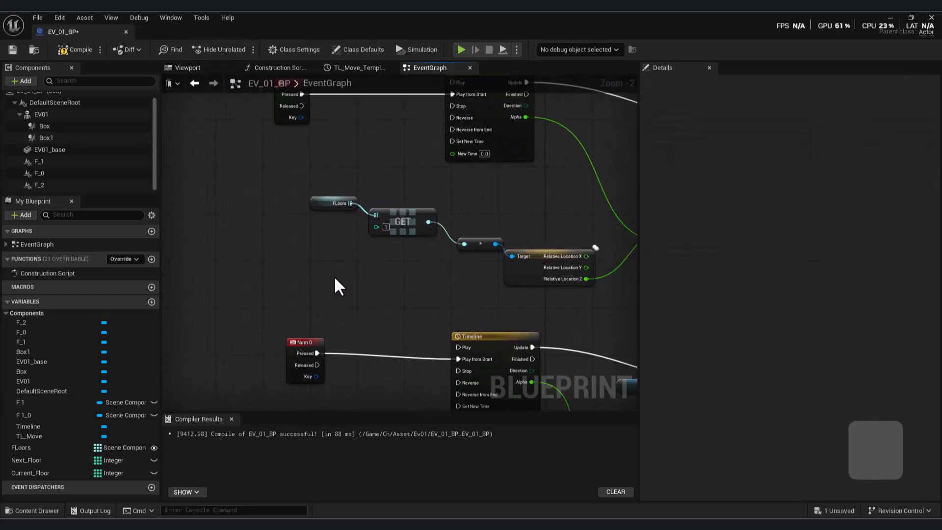
Add a Next_Floor getter below the FLoors getter and try to connect it to the array Get node's index.
right_click_drag(361, 295, 381, 298)
left_click_drag(39, 460, 436, 245)
left_click(396, 296)
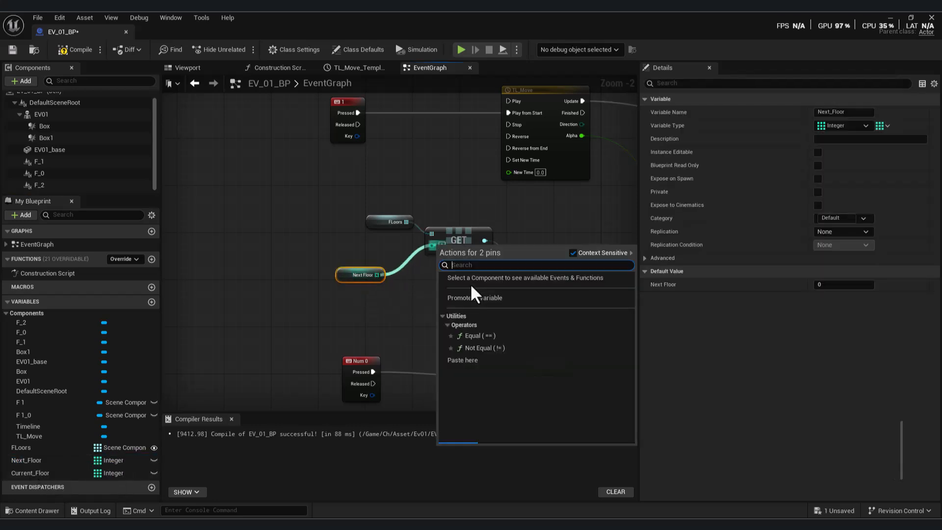
left_click(389, 306)
key("ctrl+z")
left_click_drag(356, 277, 432, 249)
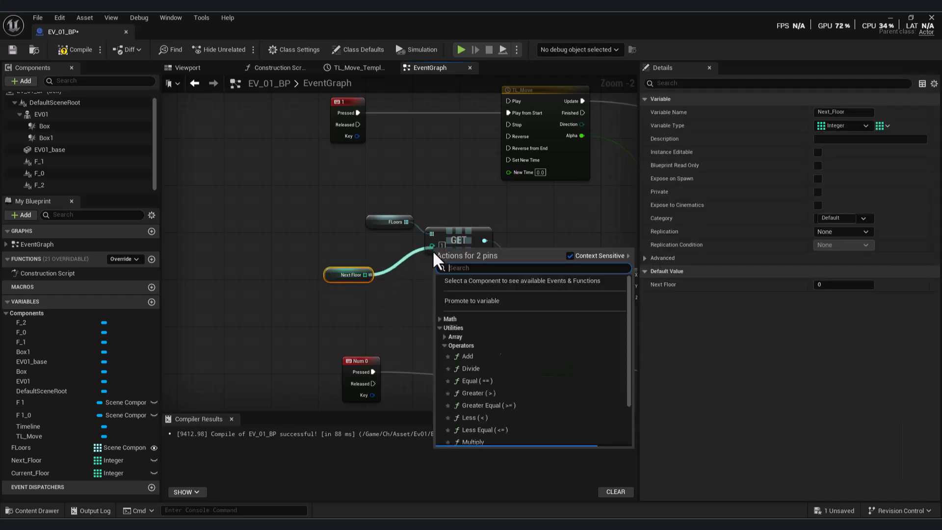
left_click(387, 294)
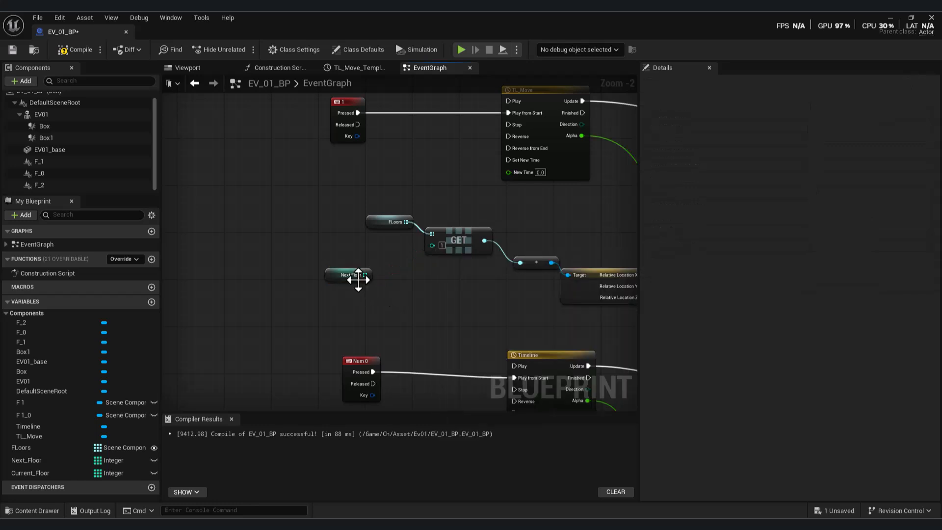
Change the Next_Floor variable from an array to a single Integer, accept the type change and close the search results.
left_click(125, 460)
left_click(57, 459)
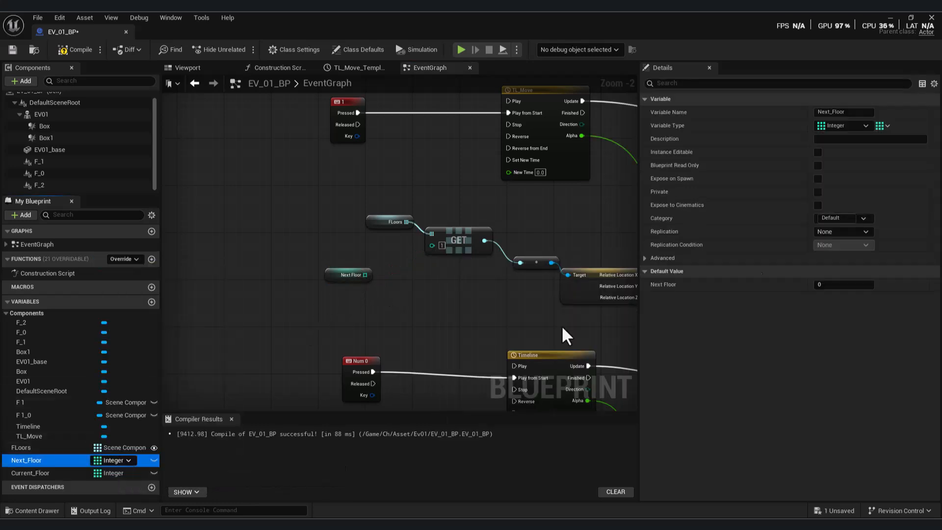
left_click(886, 127)
left_click(878, 151)
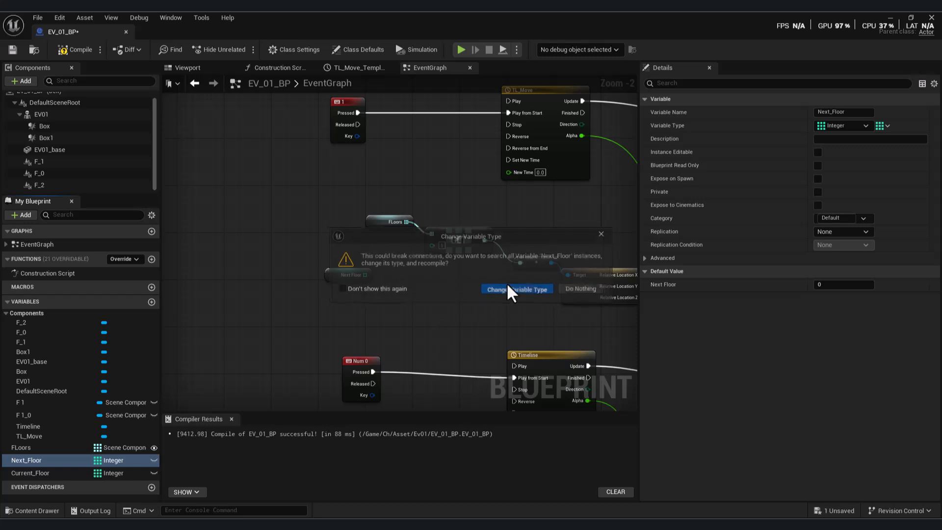
left_click(508, 289)
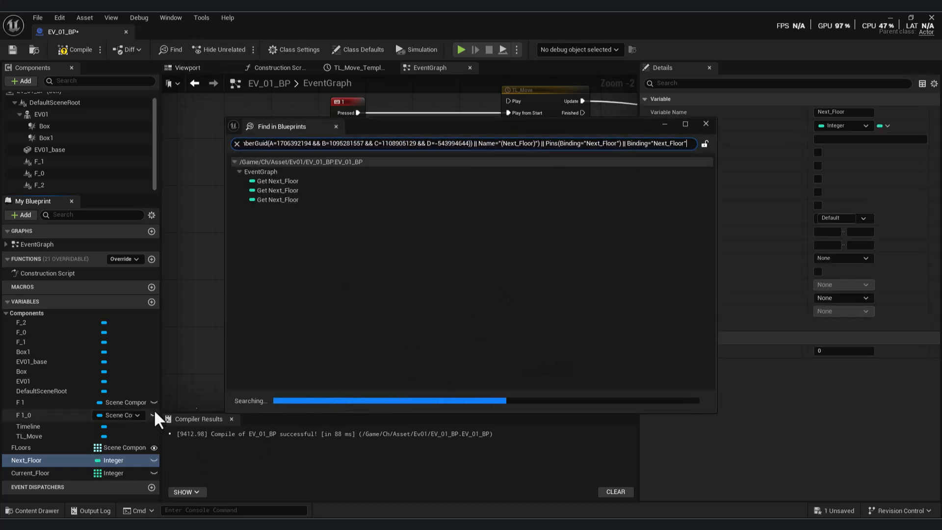
left_click(705, 125)
Change the Current_Floor variable from an array to a single Integer.
left_click(107, 473)
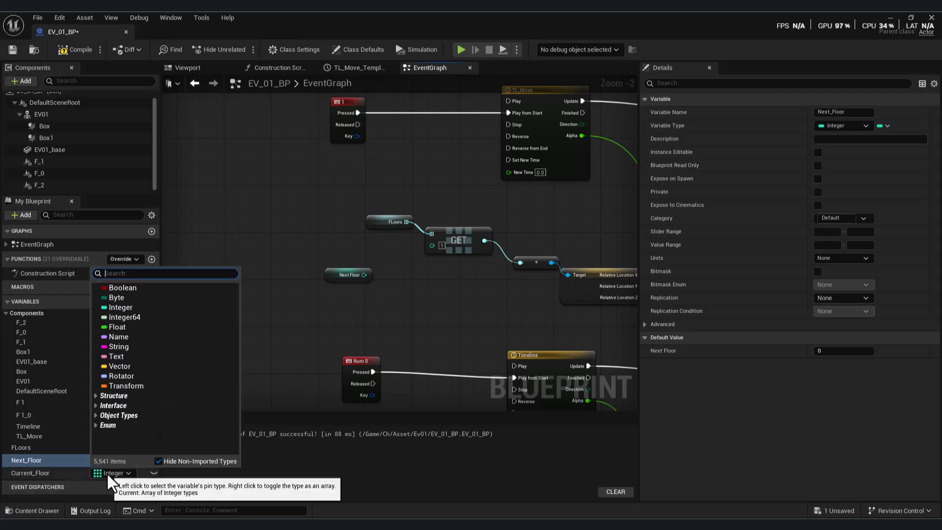
left_click(39, 473)
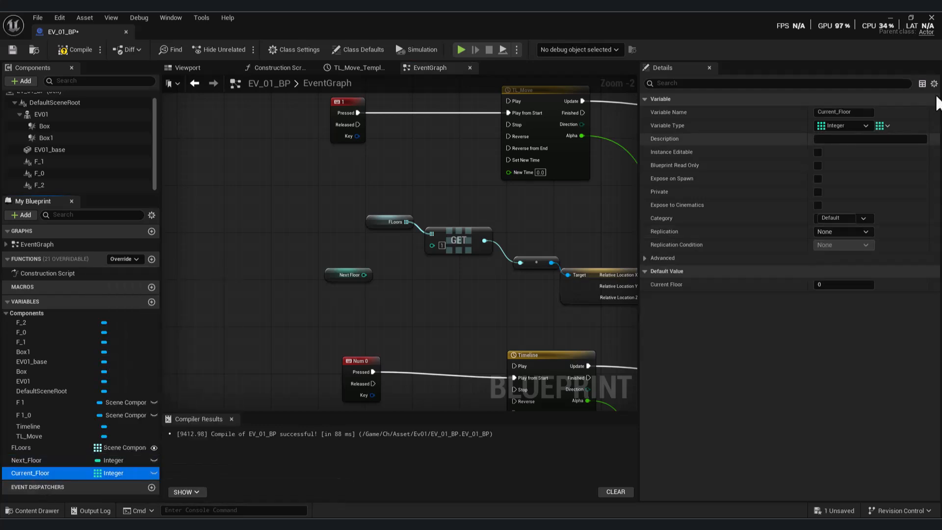
left_click(881, 125)
left_click(868, 174)
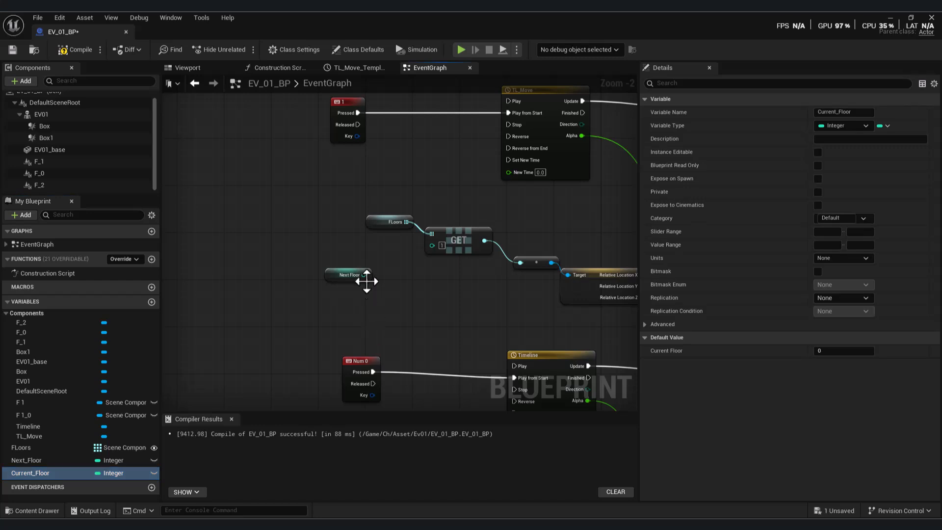
Connect the Next_Floor getter to the index of the array Get node below TL_Move and align the getter.
left_click_drag(363, 274, 432, 245)
right_click_drag(435, 243, 416, 305)
scroll(416, 305, "down", 1)
left_click_drag(238, 304, 258, 310)
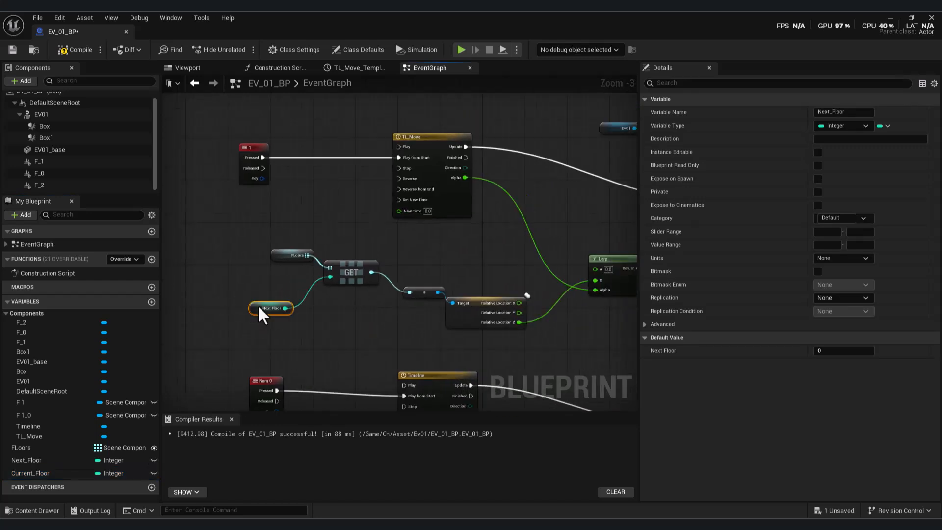
Copy the FLoors, Next_Floor, array Get, conversion and Relative Location nodes and place the copies above TL_Move.
right_click_drag(391, 306, 369, 319)
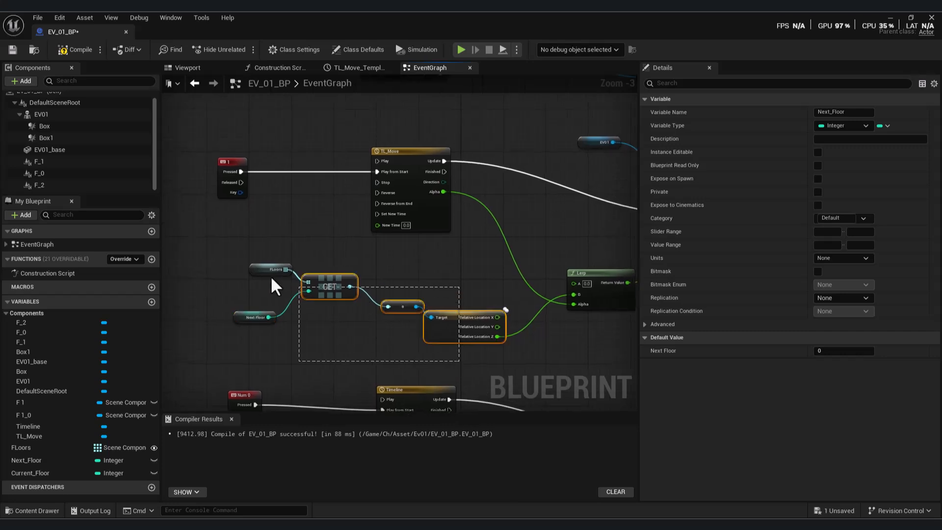
left_click_drag(278, 279, 267, 263)
key("ctrl+c")
key("ctrl+v")
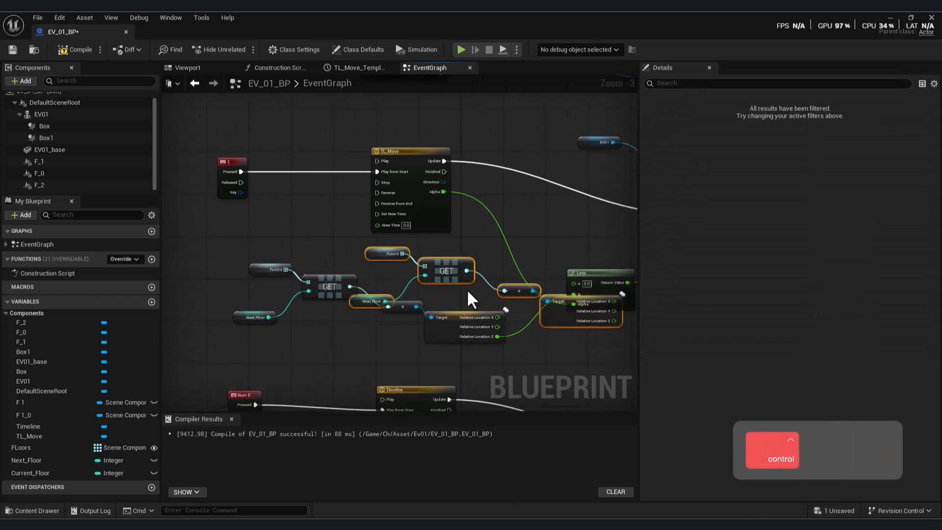
left_click_drag(456, 280, 365, 89)
Replace the copied Next_Floor getter with a Current_Floor getter as index, and connect the copied Relative Location Z to the upper Lerp's A.
right_click_drag(443, 138, 420, 191)
left_click(248, 157)
key("Delete")
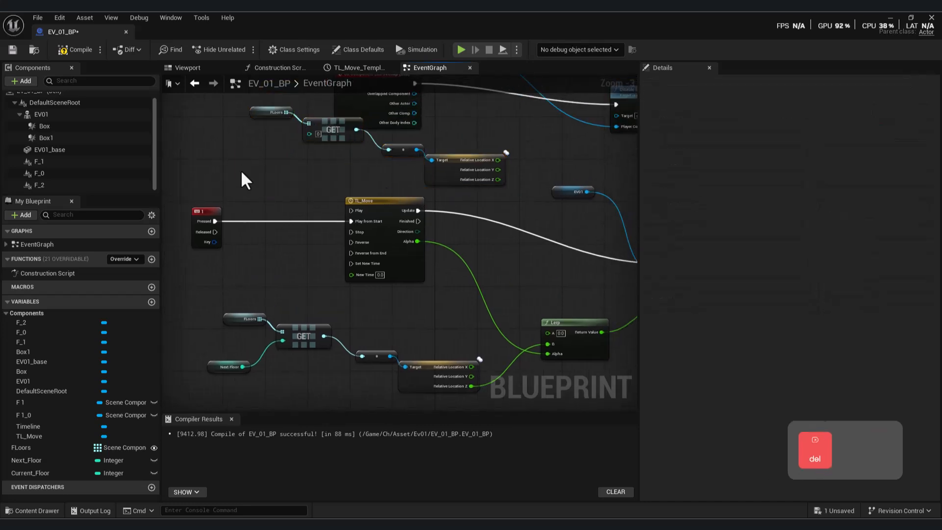
left_click_drag(31, 473, 309, 133)
left_click(255, 183)
left_click_drag(498, 180, 548, 332)
Arrange the Current_Floor node chain neatly above TL_Move and move the 1 input event farther from the timeline.
right_click_drag(391, 140, 388, 169)
left_click_drag(360, 118, 371, 112)
left_click_drag(318, 200, 249, 142)
left_click_drag(318, 165, 318, 197)
left_click_drag(394, 178, 469, 211)
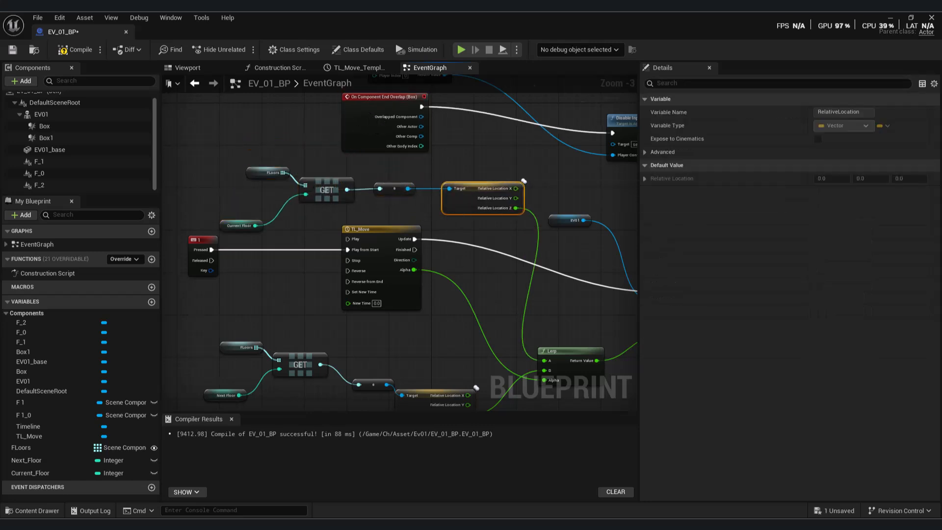
right_click_drag(186, 242, 198, 202)
left_click_drag(198, 203, 156, 217)
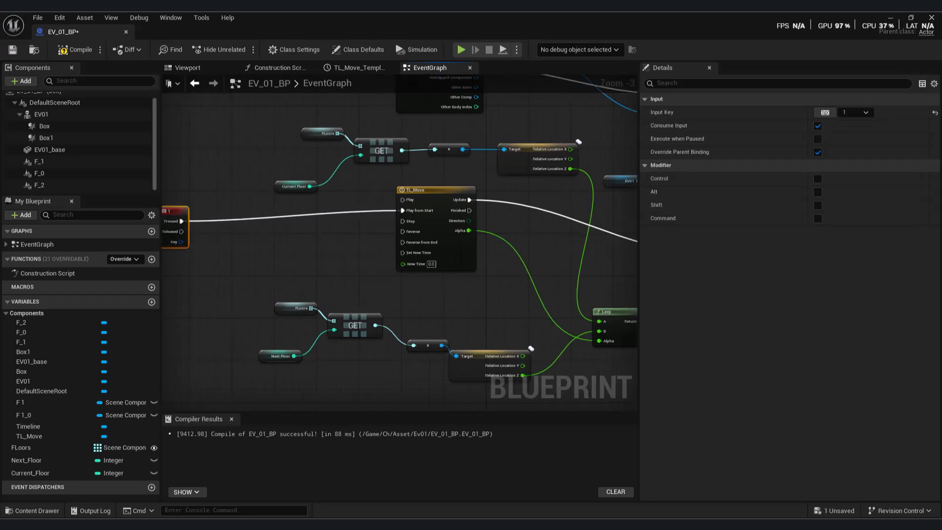
Add a SET Current_Floor node between the 1 input event and TL_Move, and connect it to the event's Pressed output.
right_click_drag(500, 258, 372, 263)
right_click_drag(318, 310, 402, 227)
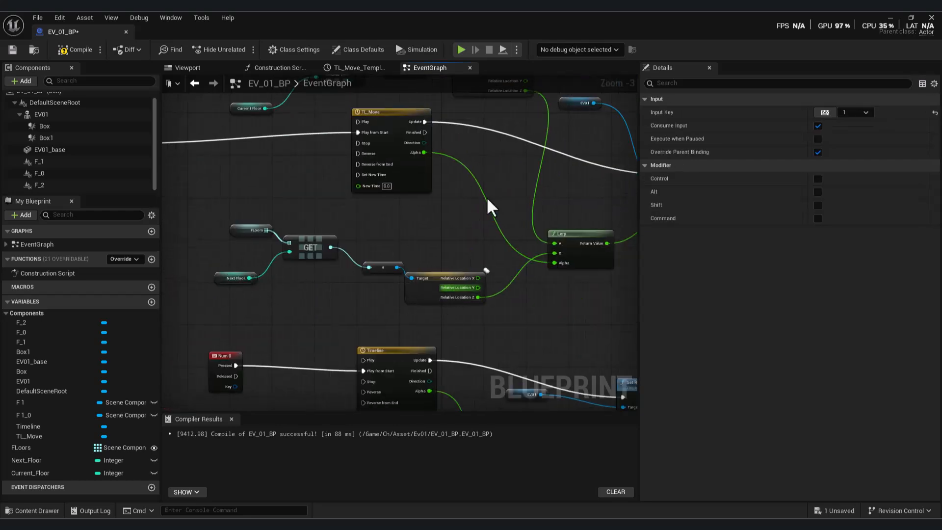
right_click_drag(492, 104, 449, 226)
right_click_drag(504, 353, 462, 265)
scroll(462, 265, "up", 2)
right_click_drag(440, 231, 481, 352)
right_click_drag(255, 216, 444, 203)
scroll(316, 250, "down", 3)
right_click_drag(268, 282, 353, 264)
scroll(317, 253, "up", 3)
left_click_drag(30, 473, 408, 234)
left_click(436, 268)
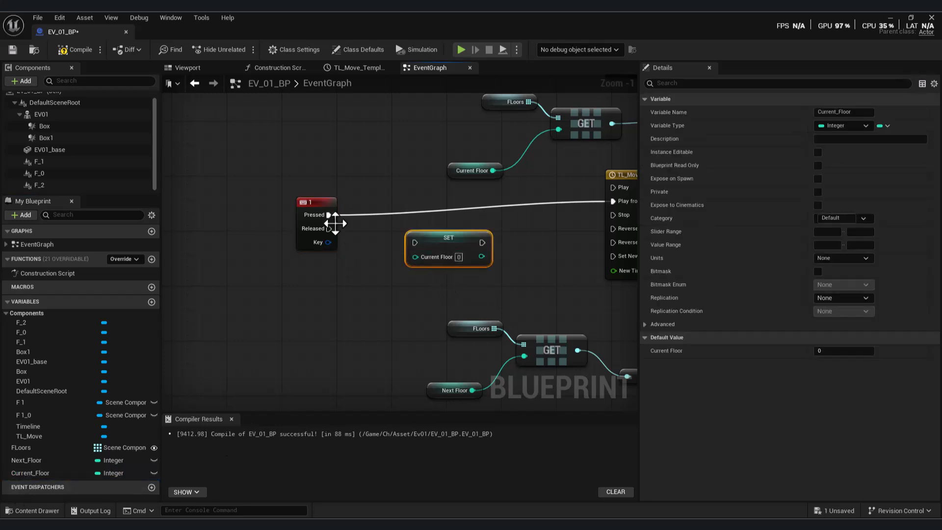
left_click_drag(416, 245, 443, 233)
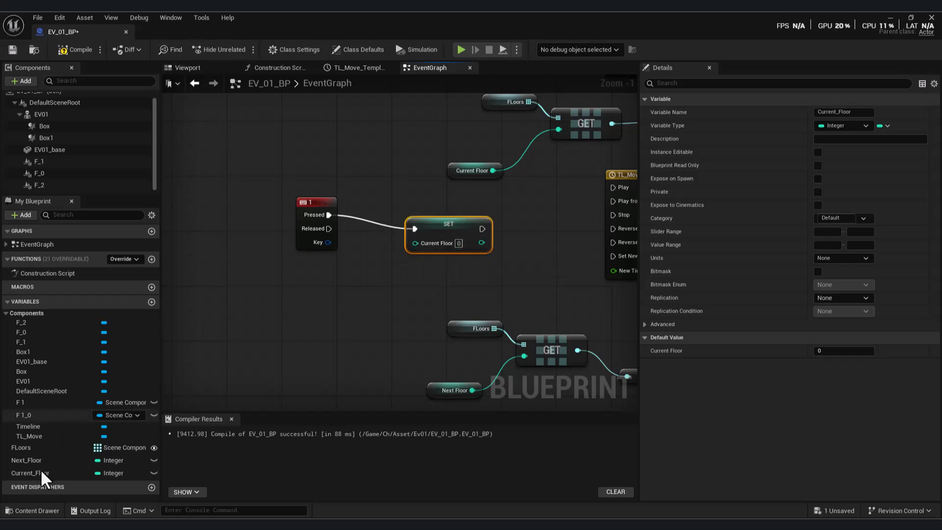
Feed a Next_Floor getter into the SET Current_Floor node's value and move the SET node closer to the 1 event.
left_click_drag(34, 458, 359, 293)
left_click(370, 304)
left_click_drag(417, 245, 416, 243)
right_click_drag(417, 307, 360, 300)
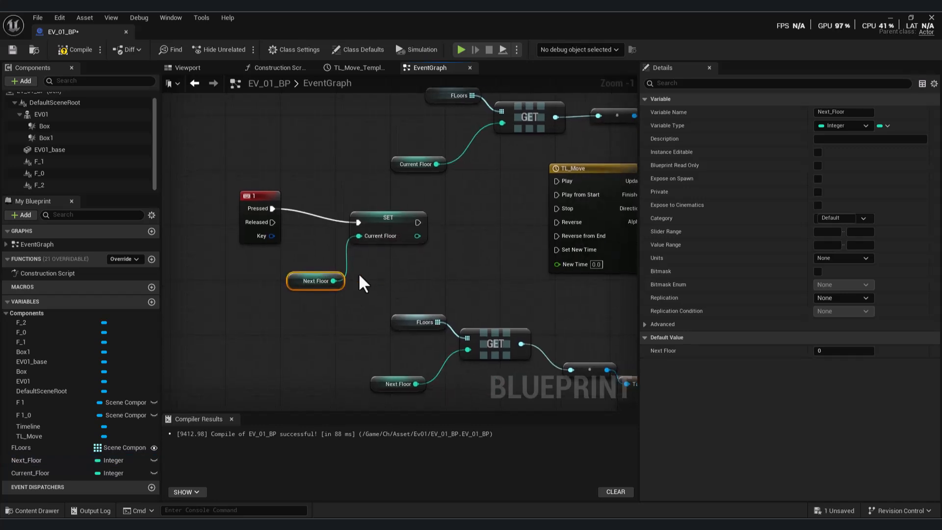
left_click_drag(396, 217, 369, 210)
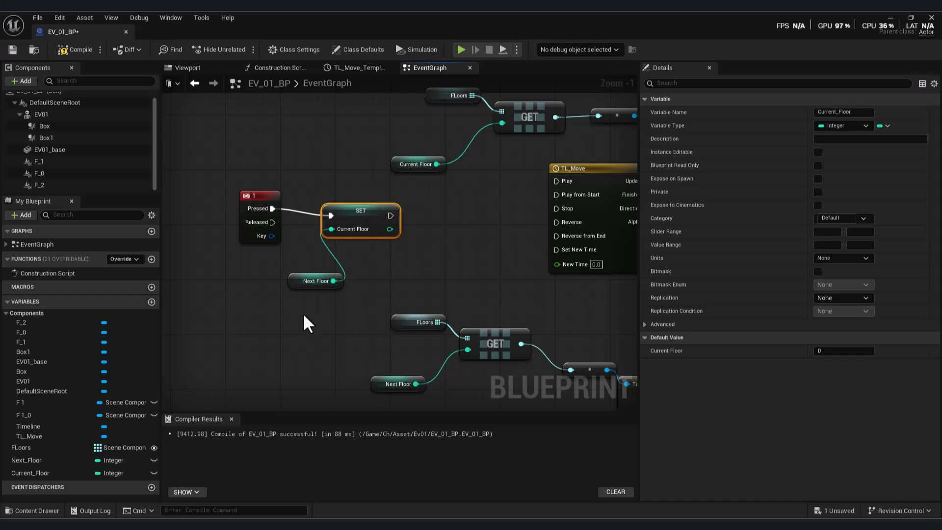
Add an Increment Int (++) node on a new Next_Floor getter, run it after SET Current_Floor, and align both nodes.
left_click_drag(34, 462, 424, 254)
left_click(450, 274)
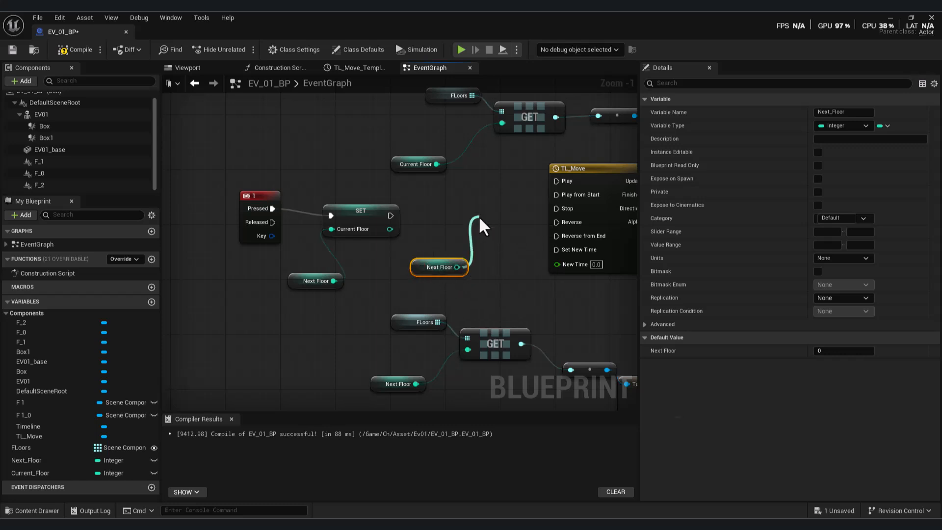
left_click_drag(479, 216, 478, 216)
type("++")
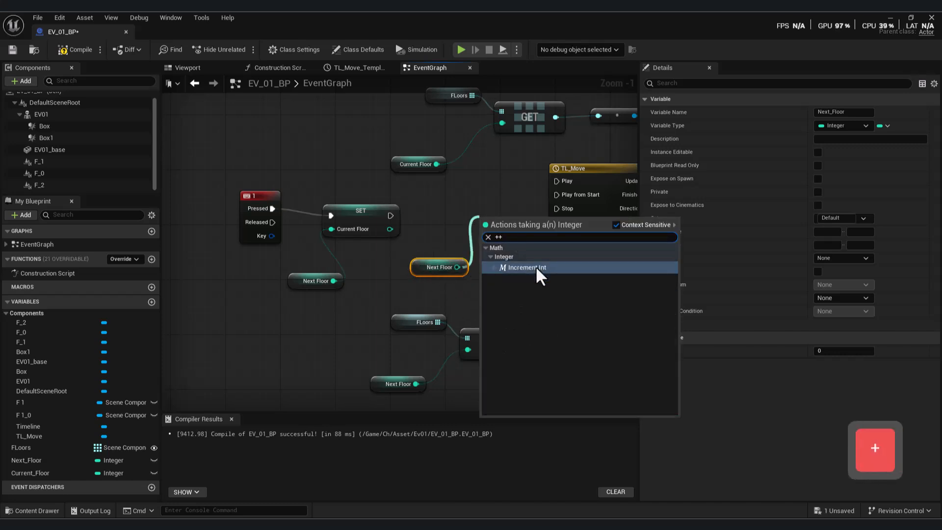
left_click(535, 267)
left_click_drag(390, 216, 477, 216)
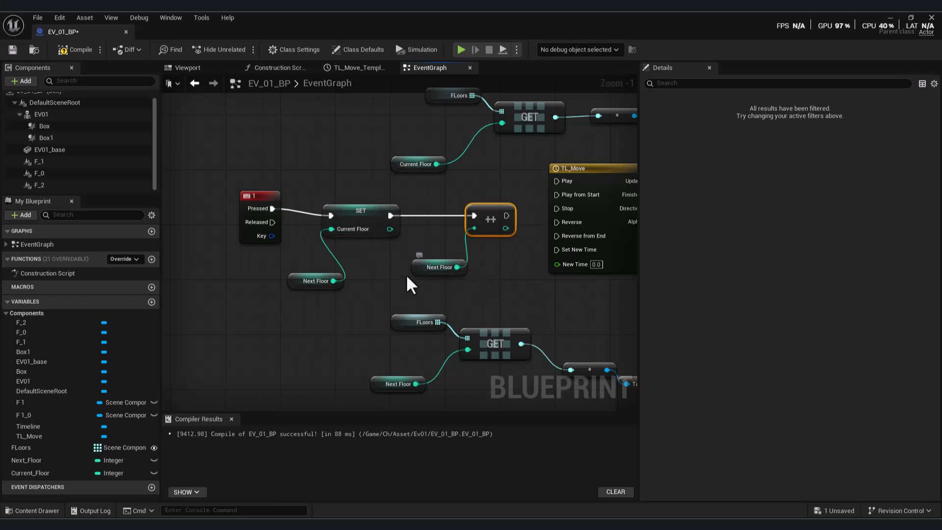
left_click_drag(415, 269, 407, 283)
left_click_drag(482, 216, 468, 216)
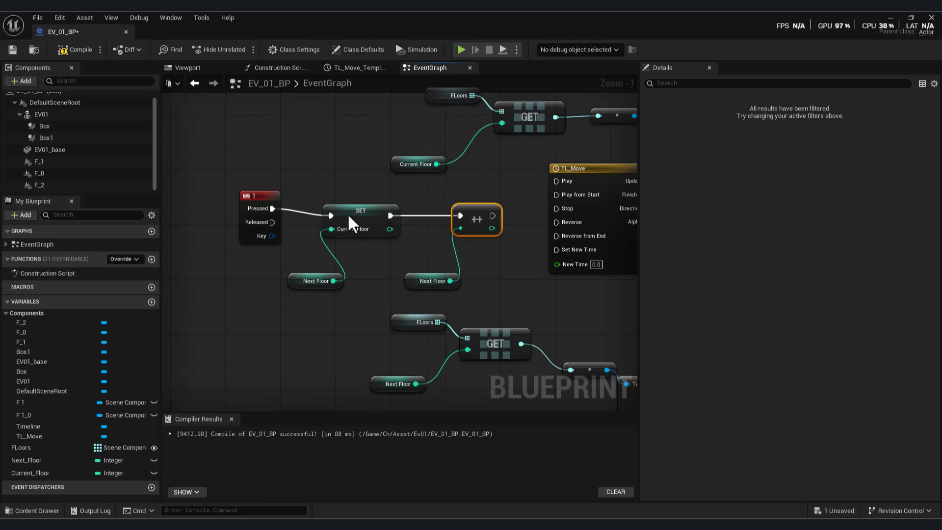
Connect the ++ node's execution output to Play from Start on TL_Move.
left_click(348, 216)
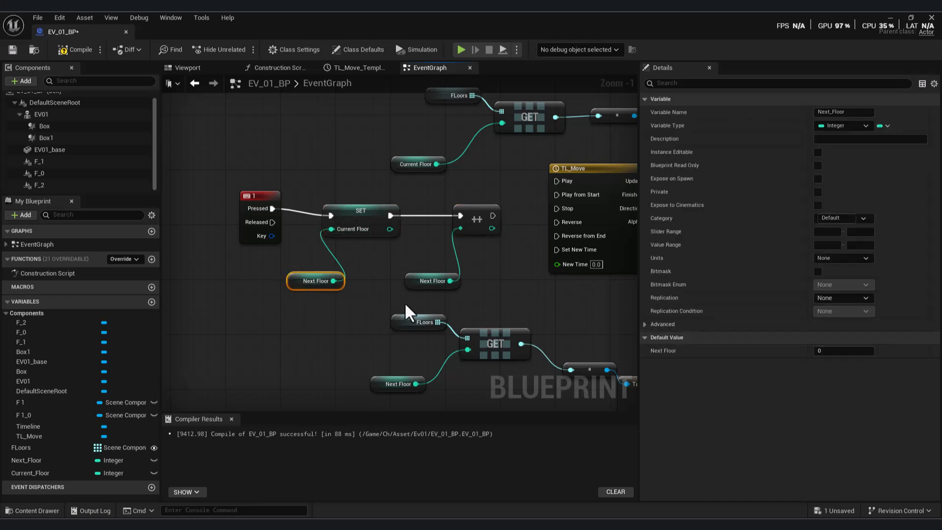
left_click(478, 218)
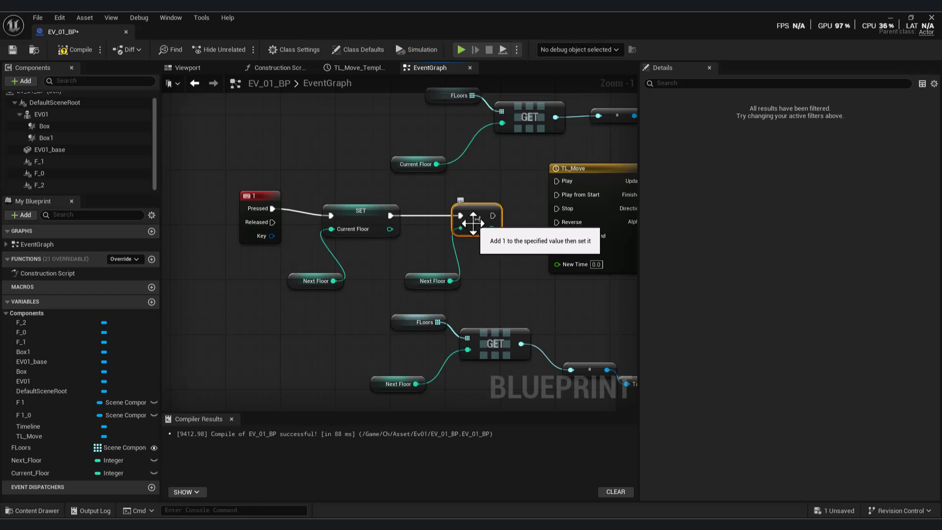
right_click_drag(496, 232, 411, 242)
left_click_drag(408, 227, 470, 206)
right_click_drag(429, 287, 548, 278)
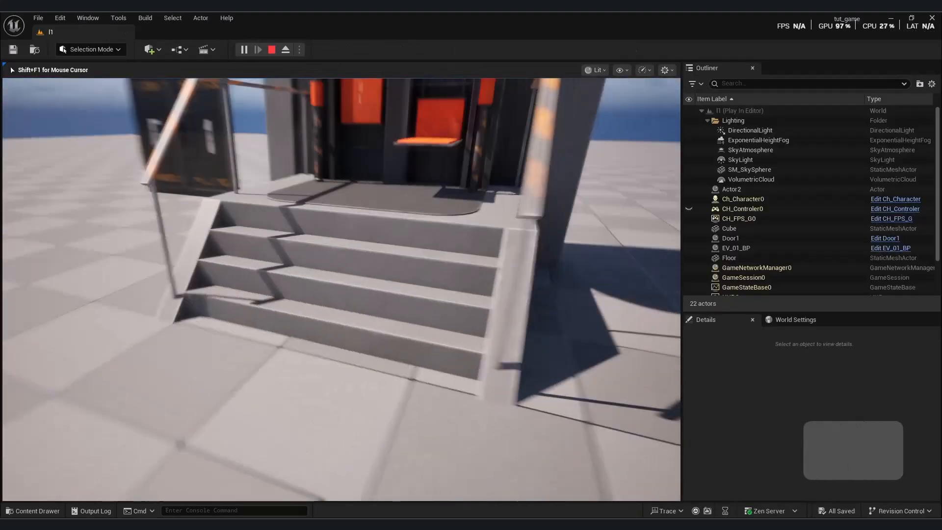
Play-test the level by walking to the elevator and triggering the 1 input event.
key("a")
key("w")
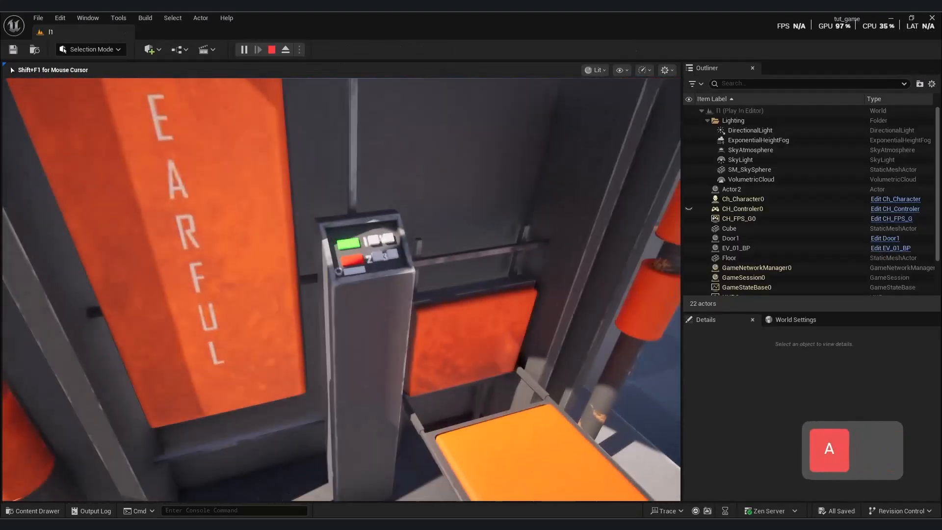
key("w")
key("1")
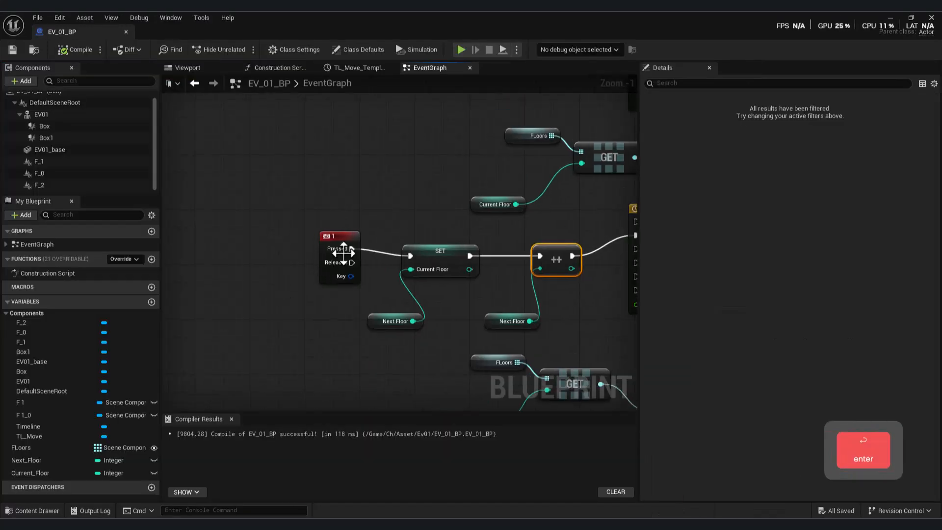
Change the 1 event's input key to Up.
left_click(339, 248)
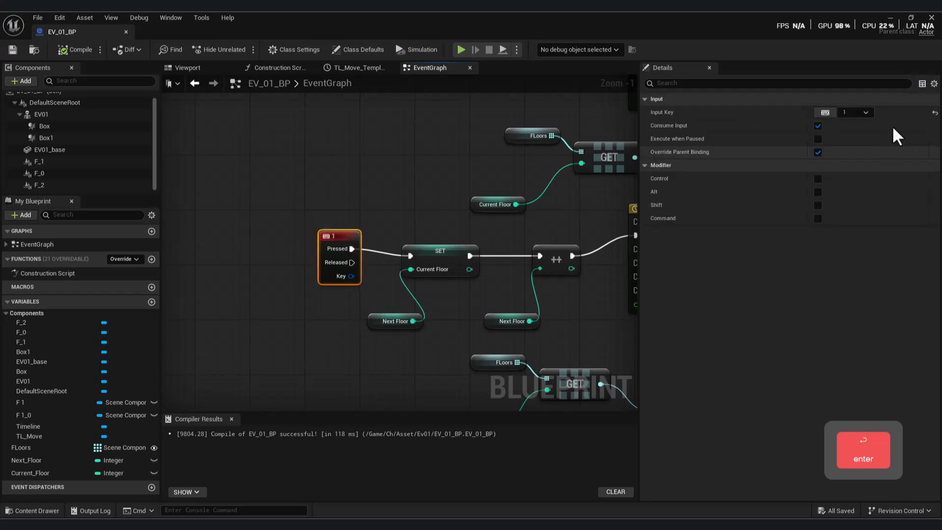
left_click(825, 112)
key("Up")
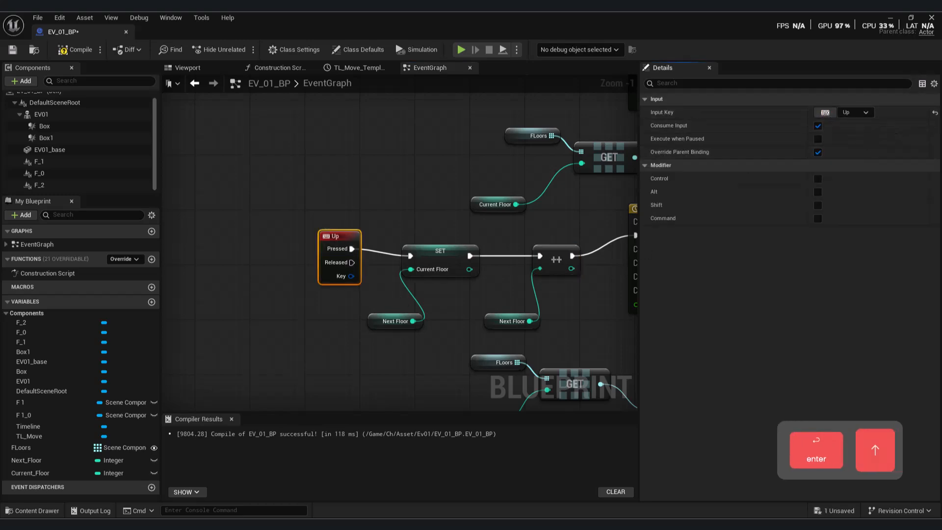
Change the Num 0 event's input key to Down.
scroll(467, 245, "down", 3)
right_click_drag(500, 304, 392, 211)
scroll(378, 343, "up", 4)
left_click(320, 273)
left_click(827, 113)
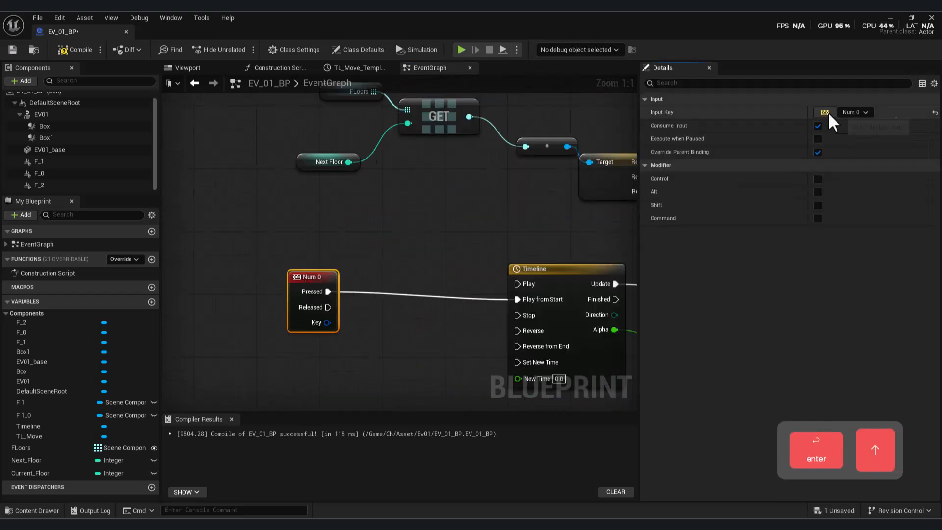
key("Down")
key("Right")
left_click(457, 257)
Move the Down event farther from the lower Timeline to make room for more nodes.
scroll(456, 257, "down", 3)
right_click_drag(456, 257, 436, 203)
scroll(346, 229, "down", 3)
scroll(436, 203, "up", 1)
right_click_drag(367, 239, 412, 291)
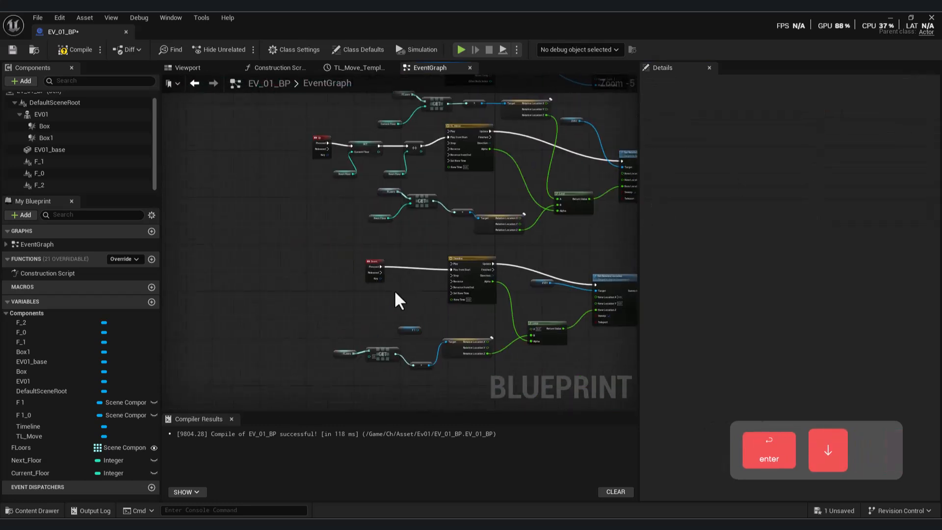
left_click_drag(374, 263, 315, 259)
Copy the SET Current_Floor, ++ and Next_Floor nodes after the Down event's Pressed output, and delete the copied ++ node.
left_click_drag(430, 179, 350, 149)
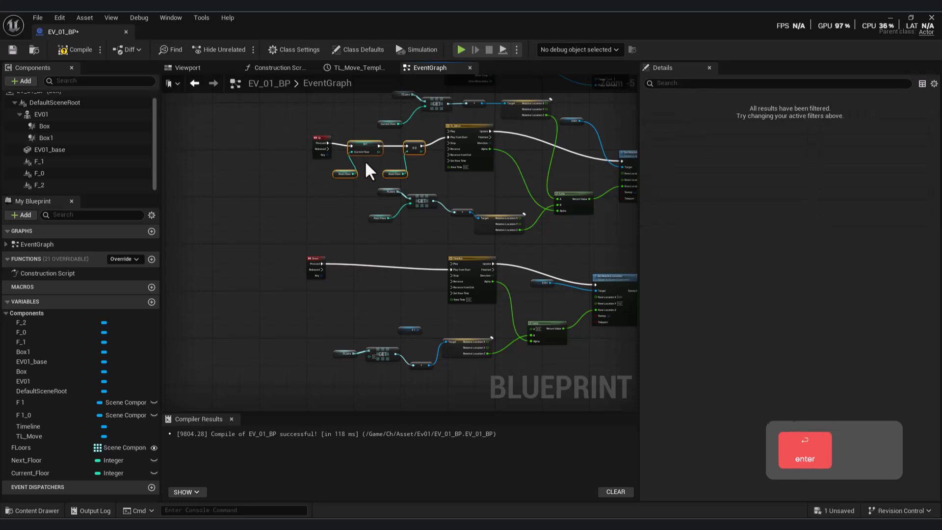
key("ctrl+c")
key("ctrl+v")
scroll(327, 266, "up", 2)
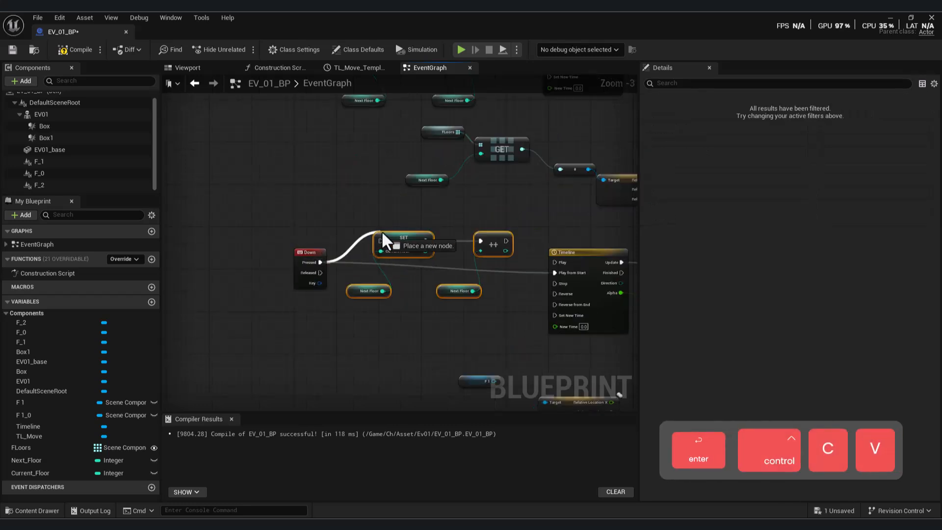
left_click_drag(492, 242, 482, 263)
left_click(481, 263)
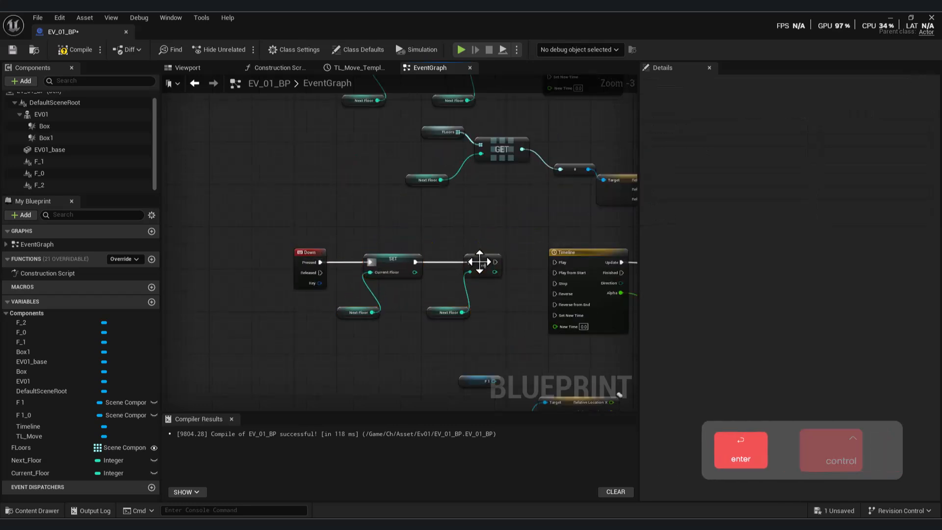
key("Delete")
Try to add a -- node after the copied SET Current_Floor node and feed it from the Next_Floor getter.
left_click_drag(416, 262, 468, 255)
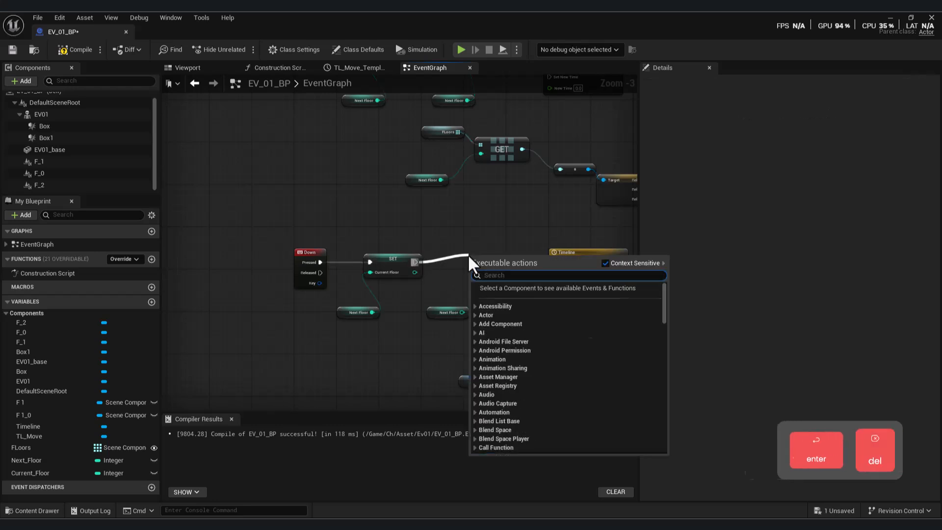
type("--")
key("Return")
scroll(467, 294, "up", 3)
left_click_drag(447, 307, 467, 247)
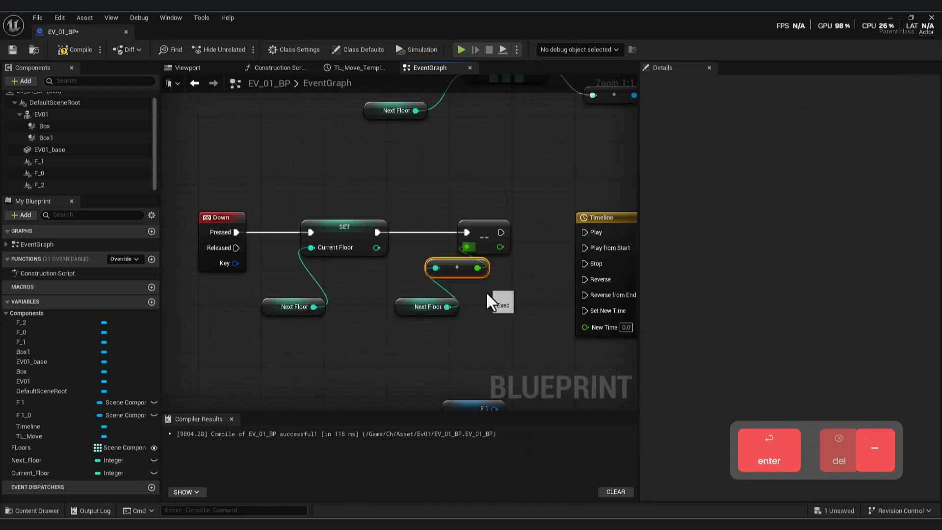
Replace the float -- and conversion nodes with an integer -- node fed by Next_Floor, and connect it to the lower Timeline's Play from Start.
scroll(487, 290, "down", 3)
right_click_drag(519, 260, 453, 291)
scroll(412, 303, "up", 2)
left_click_drag(357, 345, 412, 310)
left_click(431, 284)
key("Delete")
left_click(393, 310)
key("Delete")
type("--")
key("Return")
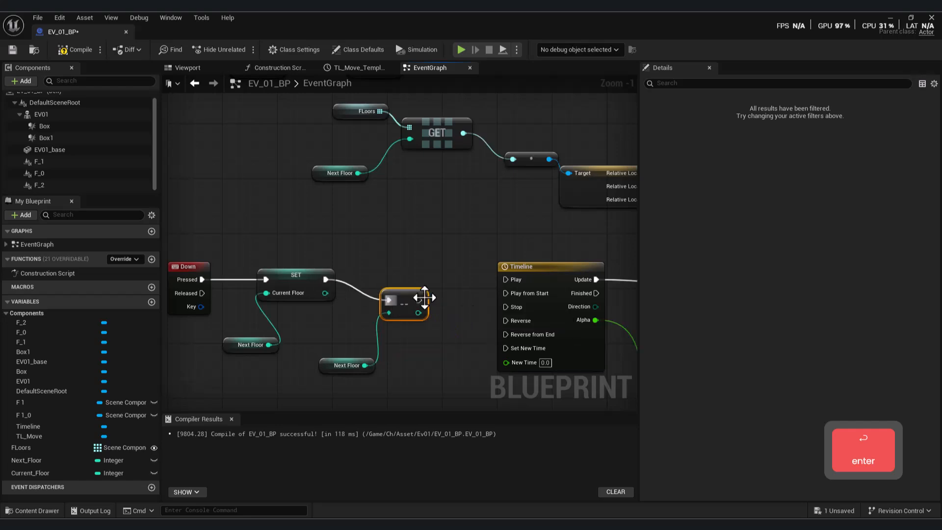
scroll(437, 283, "down", 3)
right_click_drag(468, 308, 336, 250)
left_click_drag(364, 215, 364, 227)
Copy the Current_Floor and Next_Floor array Get chains with their Relative Location nodes, and paste them around the lower Timeline.
right_click_drag(361, 185, 430, 314)
right_click(426, 239)
left_click_drag(429, 321, 322, 268)
left_click_drag(446, 170, 337, 137, "ctrl")
left_click(513, 157, "ctrl")
left_click(333, 177, "ctrl")
scroll(449, 216, "down", 3)
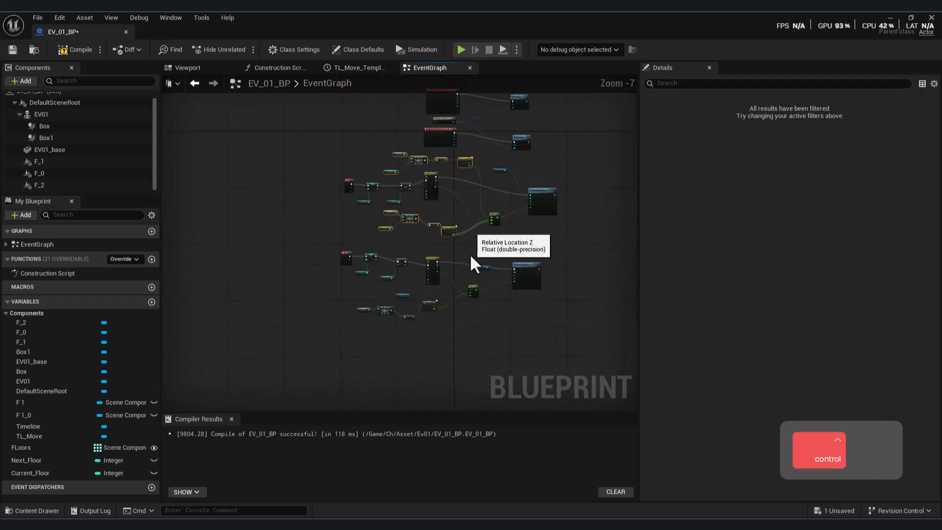
key("ctrl+c")
key("ctrl+v")
mouse_move(464, 244)
left_mouse_down()
mouse_move(448, 263)
mouse_move(473, 312)
mouse_move(469, 257)
left_mouse_up()
Delete the unconnected F 1 getter below the lower Timeline.
scroll(467, 255, "up", 8)
left_click(425, 268)
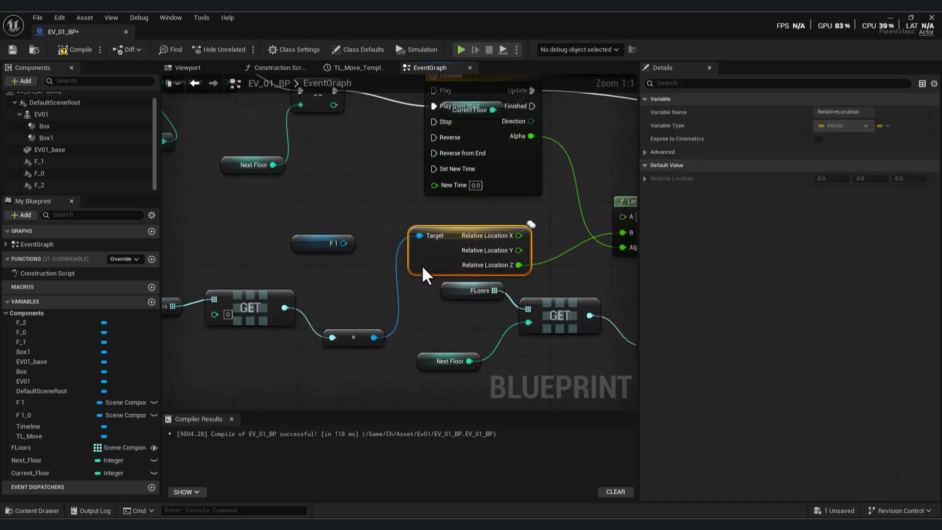
key("Delete")
scroll(424, 255, "down", 5)
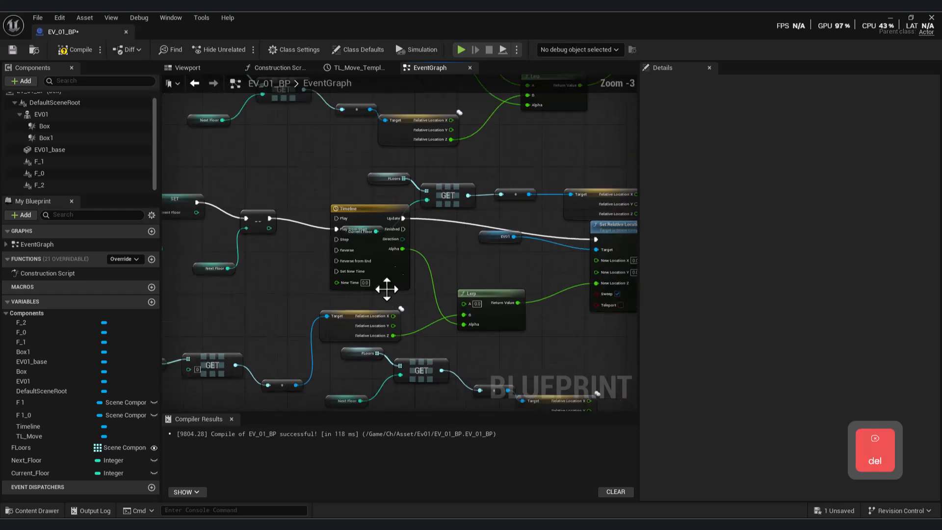
Tidy the upper network by moving the Lerp up and bringing the Next_Floor chain's Relative Location node closer to TL_Move.
scroll(407, 269, "up", 2)
left_click_drag(553, 215, 557, 149)
scroll(502, 219, "down", 3)
scroll(502, 223, "up", 1)
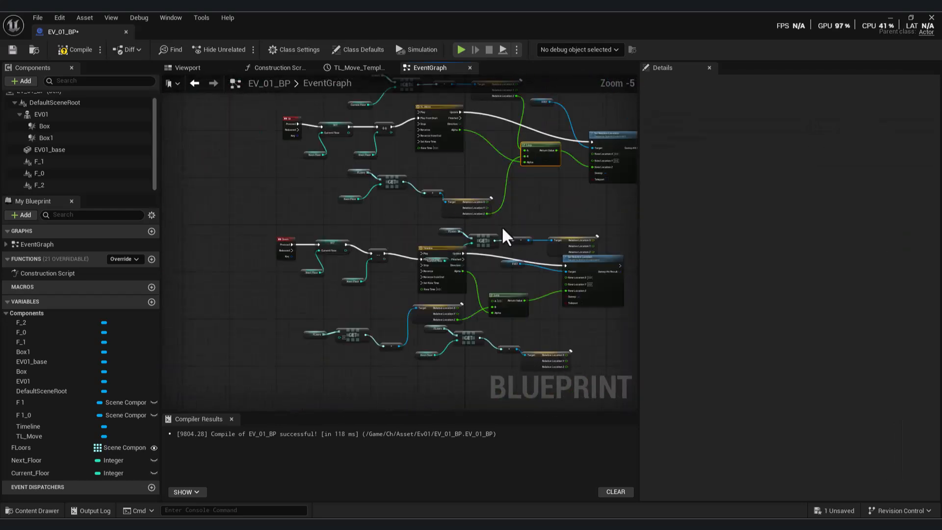
left_click_drag(356, 182, 346, 170)
left_click_drag(391, 191, 399, 207)
right_click_drag(501, 167, 448, 253)
left_click(488, 248)
left_click_drag(420, 284, 438, 262)
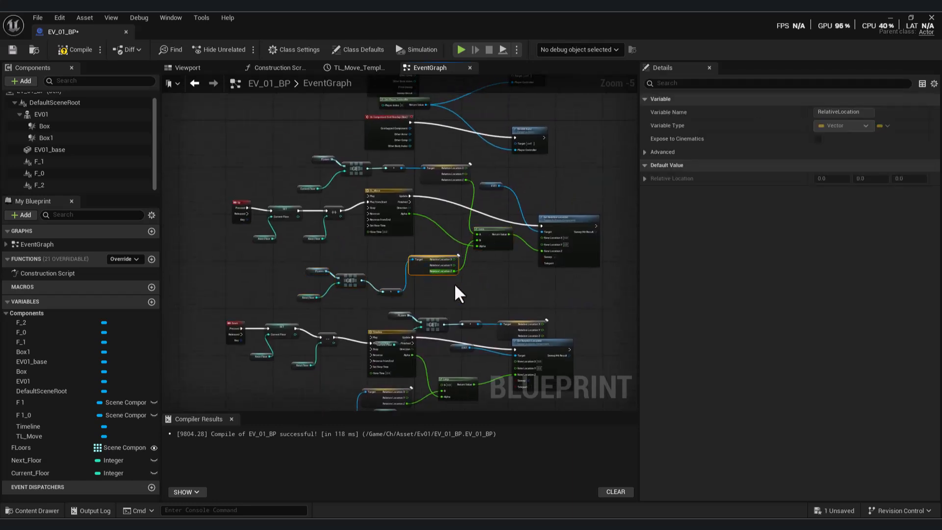
Arrange the copied Current_Floor chain above the lower Timeline and straighten the nodes leading from the Down event.
right_click_drag(454, 286, 418, 243)
left_click_drag(587, 392, 227, 231)
scroll(393, 299, "up", 2)
left_click_drag(434, 217, 435, 216)
left_click_drag(339, 253, 334, 211)
left_click_drag(372, 302, 332, 241)
left_click_drag(411, 291, 353, 275)
right_click_drag(498, 323, 416, 237)
left_click_drag(510, 180, 468, 144)
left_click_drag(436, 186, 406, 172)
scroll(549, 312, "down", 2)
Move the lower EV01, Lerp and Set Relative Location nodes farther away from the lower Timeline.
left_click_drag(569, 315, 474, 263)
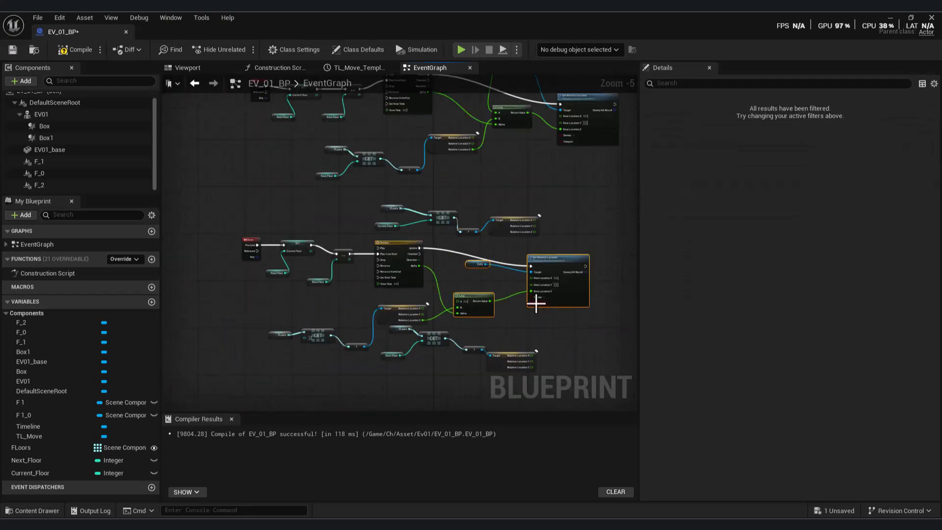
left_click_drag(547, 303, 611, 303)
left_click(554, 272)
right_click_drag(555, 273, 551, 242)
Connect the copied Current_Floor chain's Relative Location Z to the lower Lerp's A.
scroll(550, 241, "up", 1)
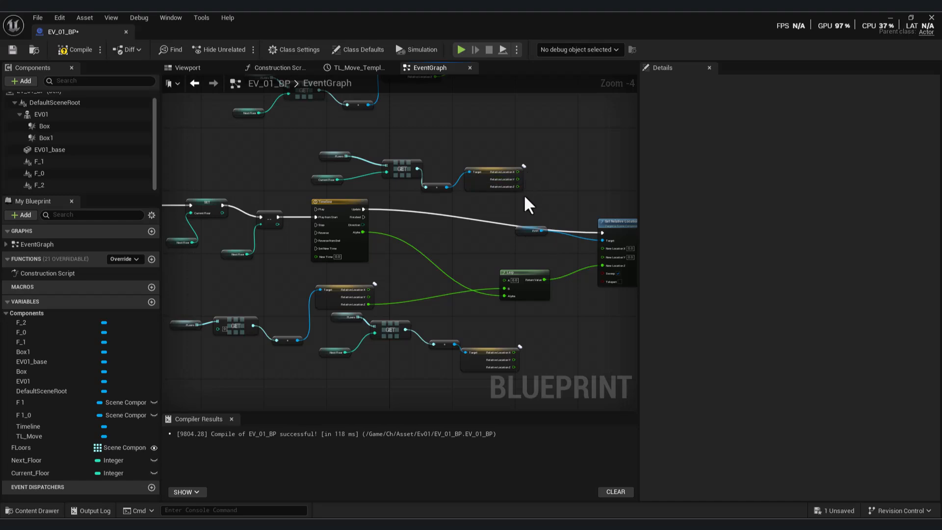
scroll(483, 179, "up", 2)
left_click_drag(496, 183, 504, 310)
right_click_drag(484, 334, 457, 240)
scroll(374, 243, "down", 1)
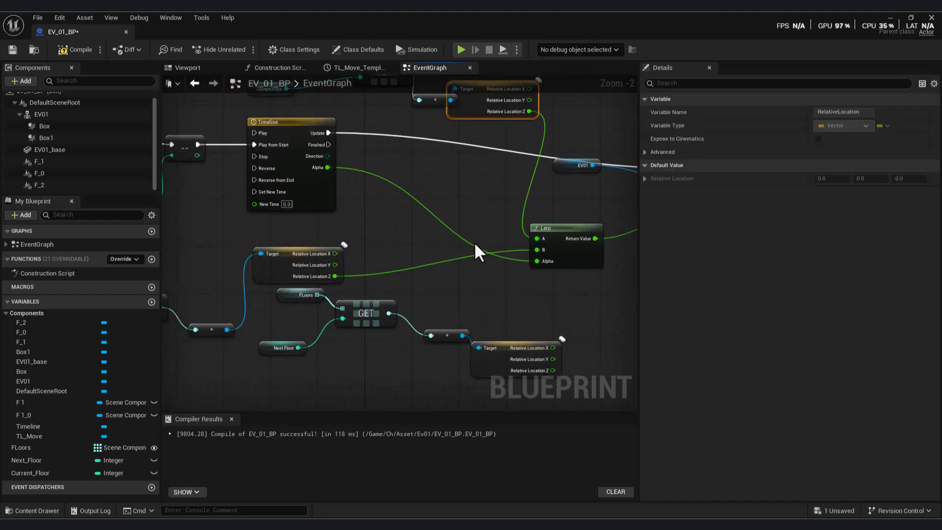
scroll(433, 243, "down", 1)
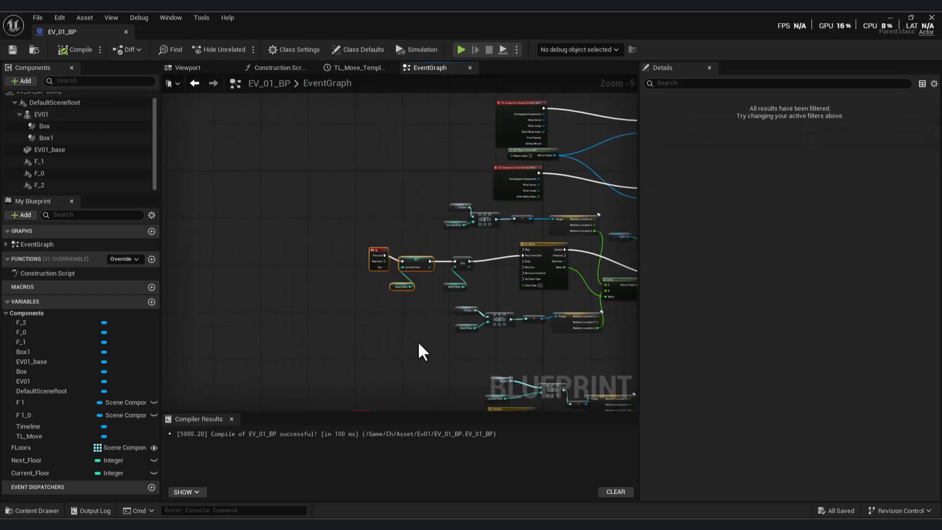
Move the Up event with its SET Current_Floor and Next_Floor nodes away from ++, and insert a Branch between SET and ++.
scroll(414, 337, "up", 1)
scroll(420, 294, "up", 1)
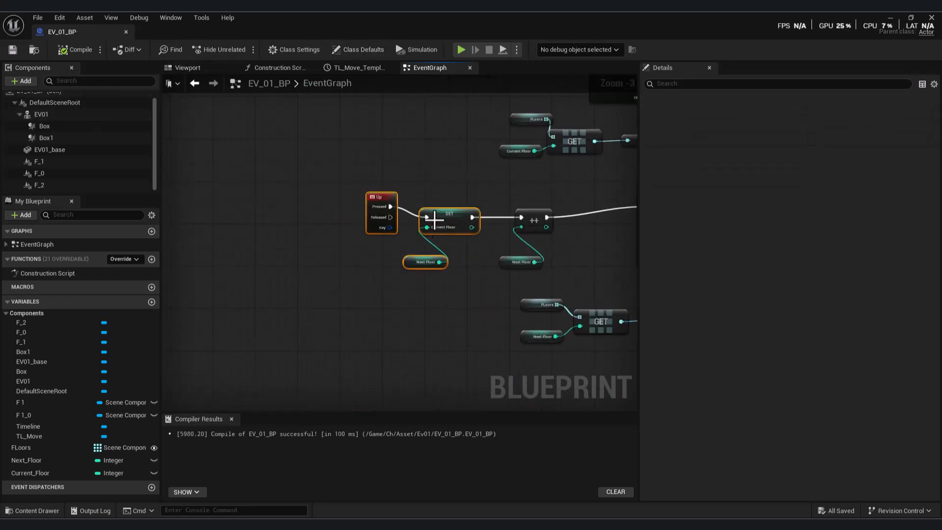
left_click_drag(397, 219, 255, 214)
left_click(321, 210)
left_click_drag(374, 257, 404, 227)
type("bra")
left_click(418, 361)
right_click_drag(365, 297, 402, 287)
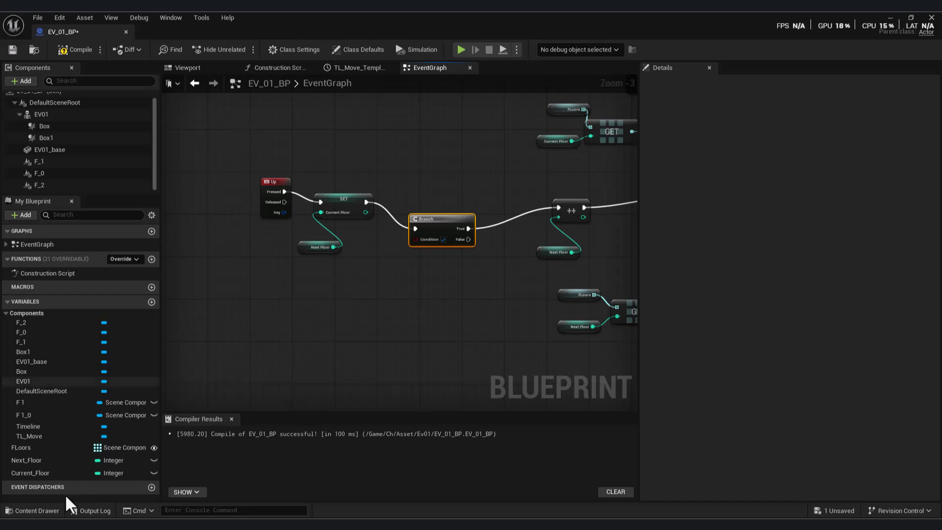
Add a FLoors getter with an array Length node and subtract 1 from the length, placed below the Up event's nodes.
left_click_drag(30, 447, 367, 317)
left_click(349, 329)
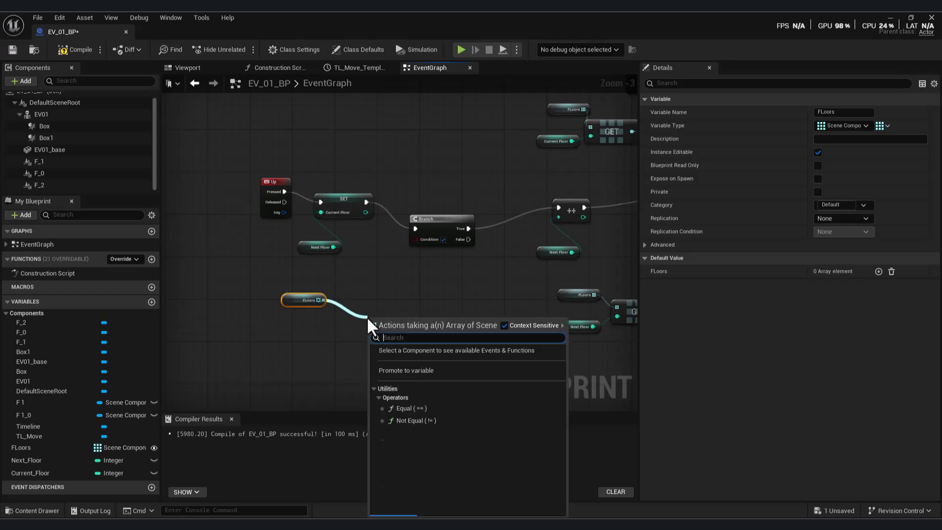
type("len")
left_click(439, 377)
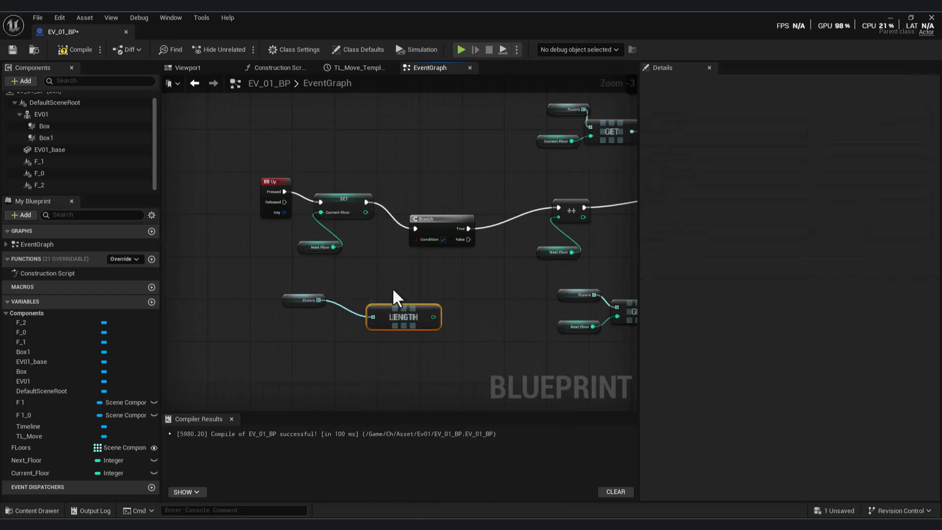
left_click_drag(382, 299, 435, 330)
type("su")
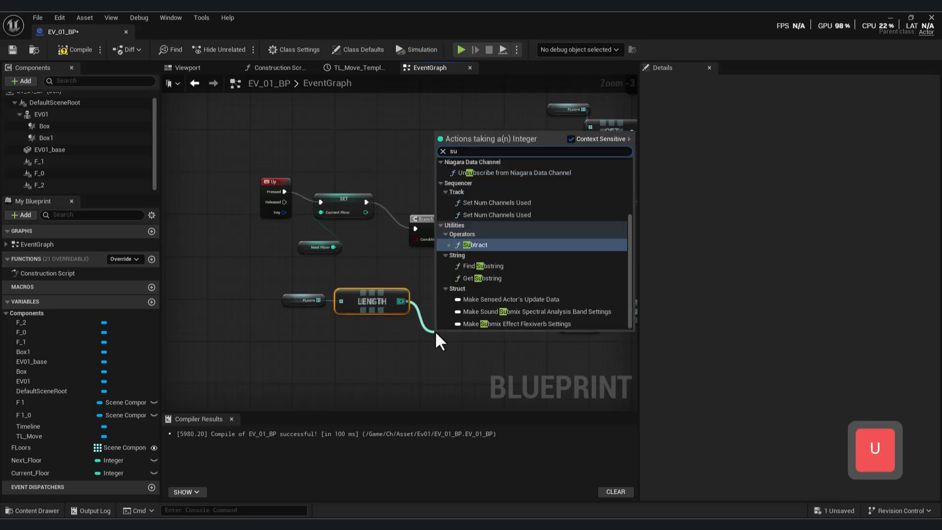
left_click(484, 241)
left_click_drag(306, 300, 291, 290)
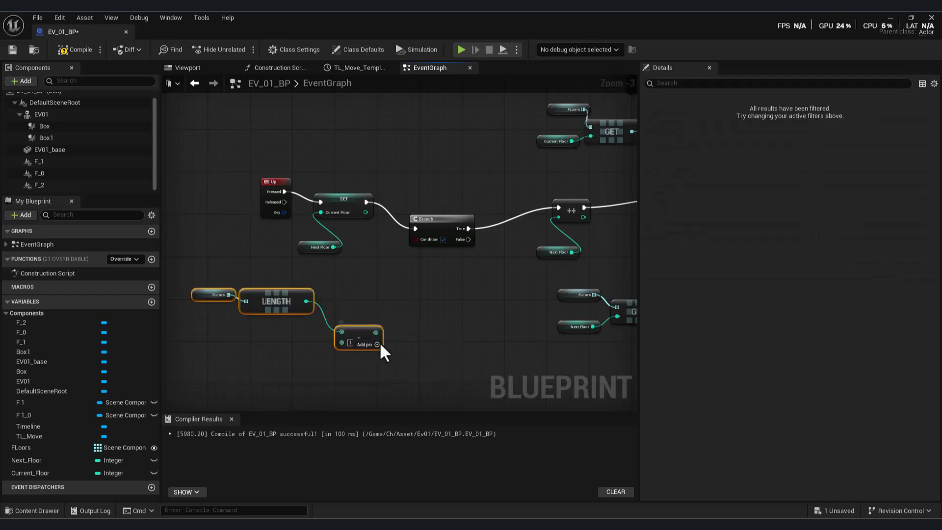
Compare Current_Floor with the subtraction result using an Equal (==) node and feed it into the upper Branch's Condition.
left_click_drag(376, 333, 438, 314)
type("eq")
left_click(475, 340)
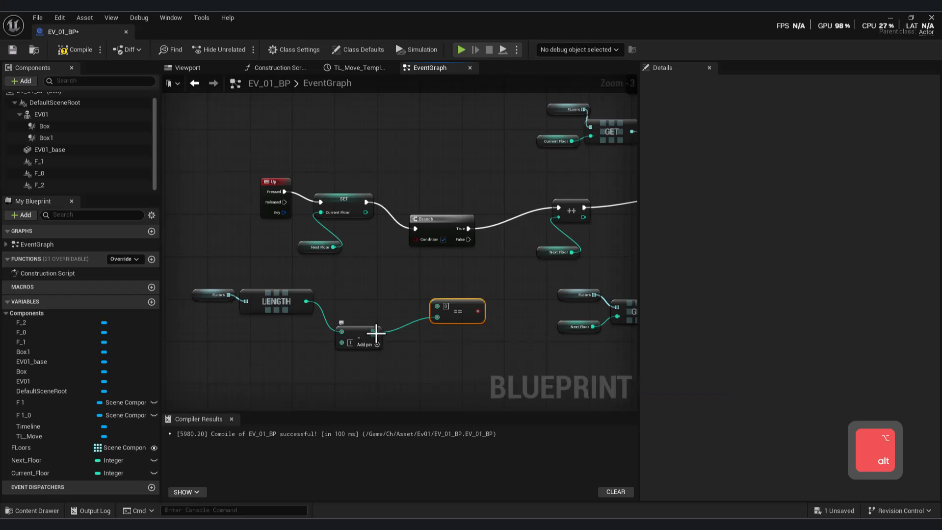
left_click_drag(45, 473, 415, 239)
left_click(386, 304)
right_click_drag(480, 294, 458, 295)
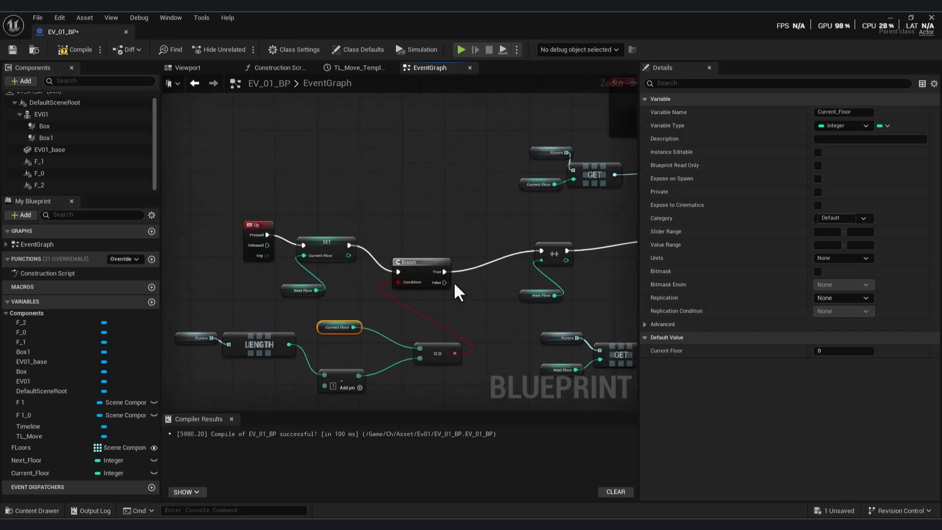
Connect the upper Branch's False output to ++ and add a Print String node to its True output.
left_click_drag(453, 281, 542, 251)
left_click_drag(443, 275, 449, 205)
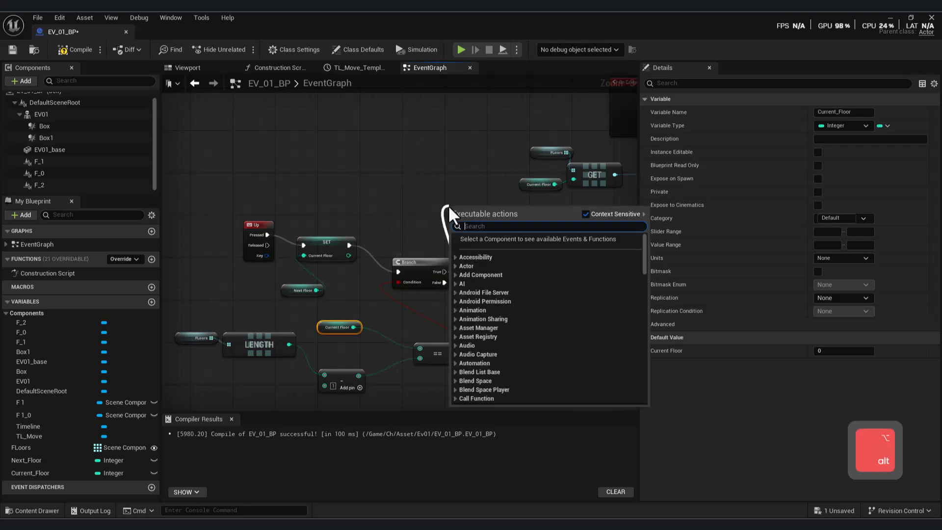
type("print")
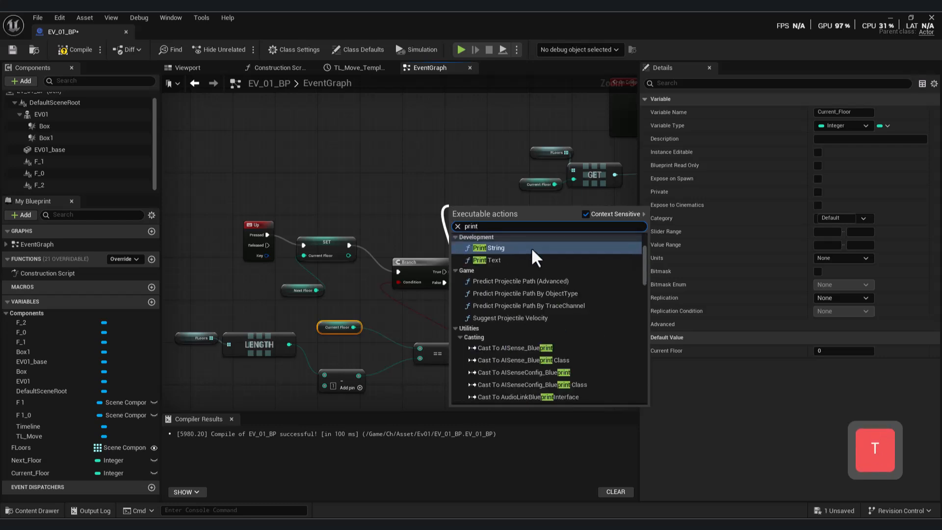
left_click(528, 249)
left_click_drag(476, 215, 447, 190)
Set the upper Print String's In String text to "No More Floor".
left_click(454, 205)
type("No mMORE")
key("BackSpace")
key("BackSpace")
type("ore Floo")
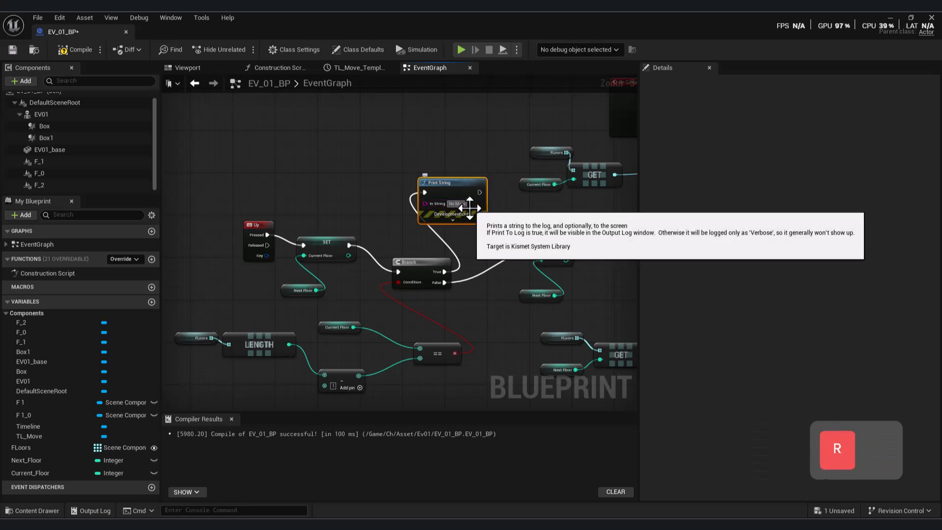
key("BackSpace")
key("BackSpace")
key("BackSpace")
key("BackSpace")
type("l")
key("BackSpace")
type("L")
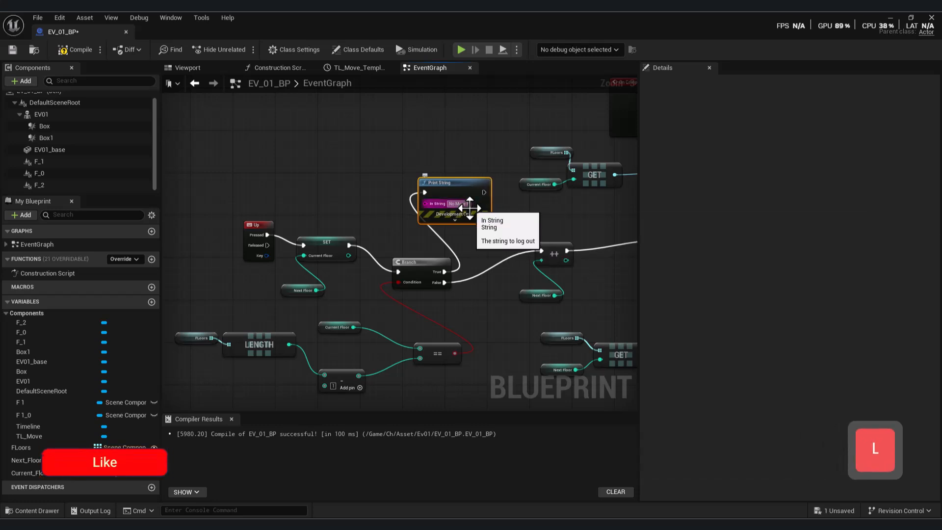
type("oor")
key("Return")
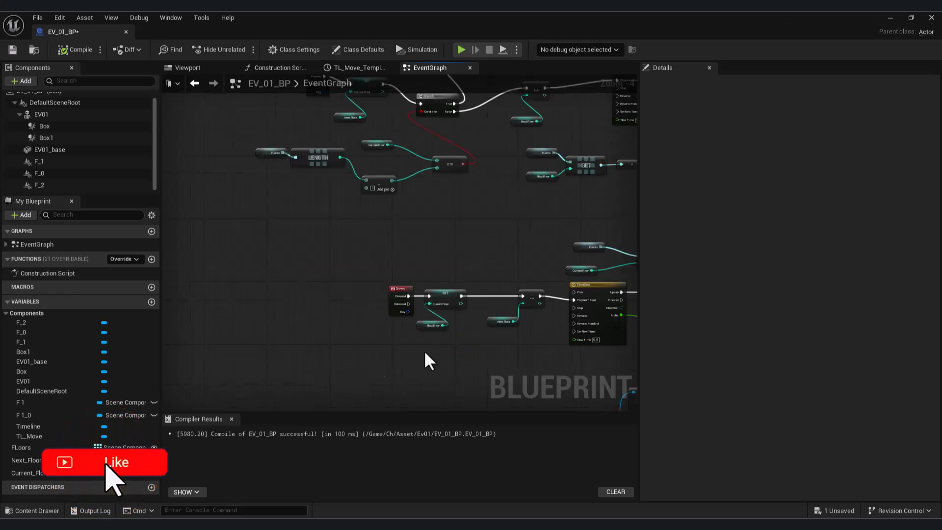
Move the Down event with its SET Current_Floor and Next_Floor nodes away from the -- node.
scroll(424, 349, "up", 3)
left_click_drag(382, 242, 237, 212)
left_click_drag(416, 308, 311, 291)
left_click_drag(469, 248, 396, 226)
Insert a Branch between the Down event's SET Current_Floor node and the -- node.
scroll(383, 230, "down", 2)
right_click_drag(412, 272, 445, 301)
left_click_drag(438, 255, 451, 330)
type("bra")
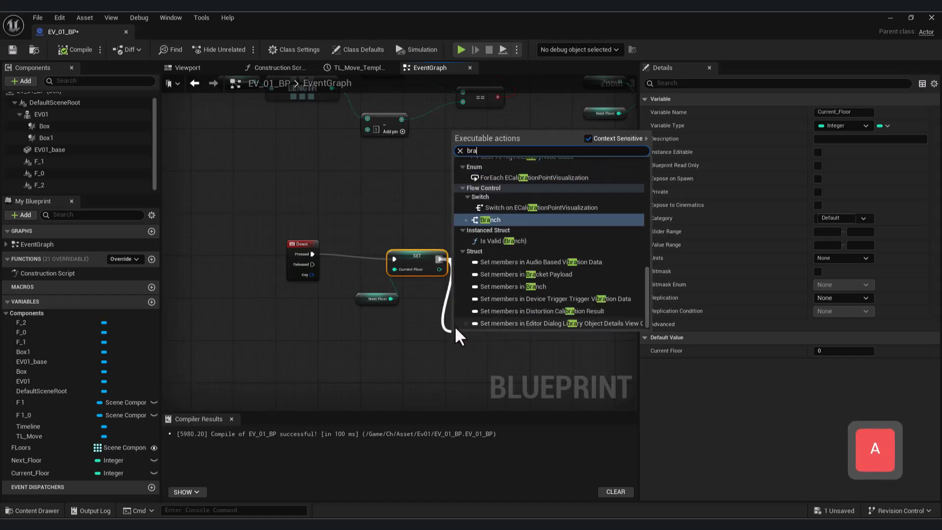
left_click(499, 225)
Reroute the lower Branch so that its False output drives the -- node instead of True.
right_click_drag(539, 339, 499, 321)
left_click(537, 255, "alt")
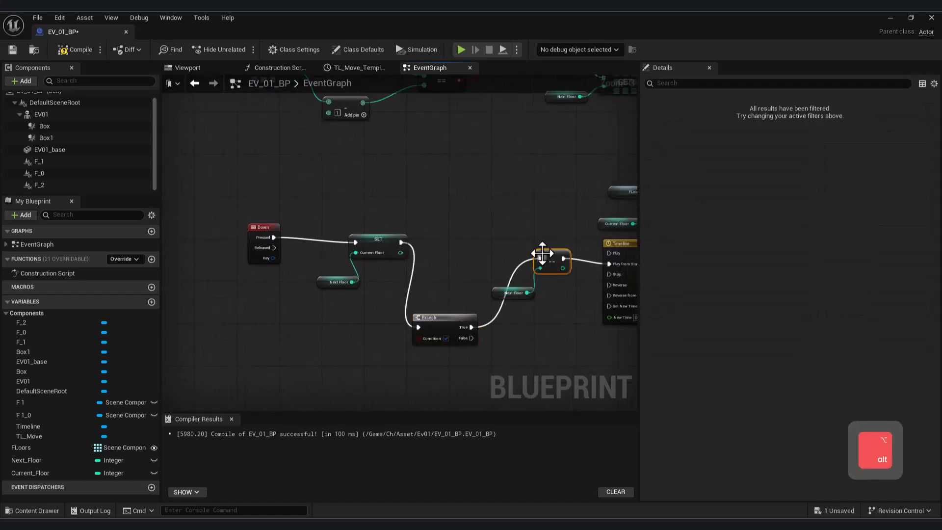
left_click_drag(471, 338, 543, 268)
Add a Print String node to the lower Branch's True output with the text "Entry".
left_click_drag(469, 327, 479, 211)
type("print")
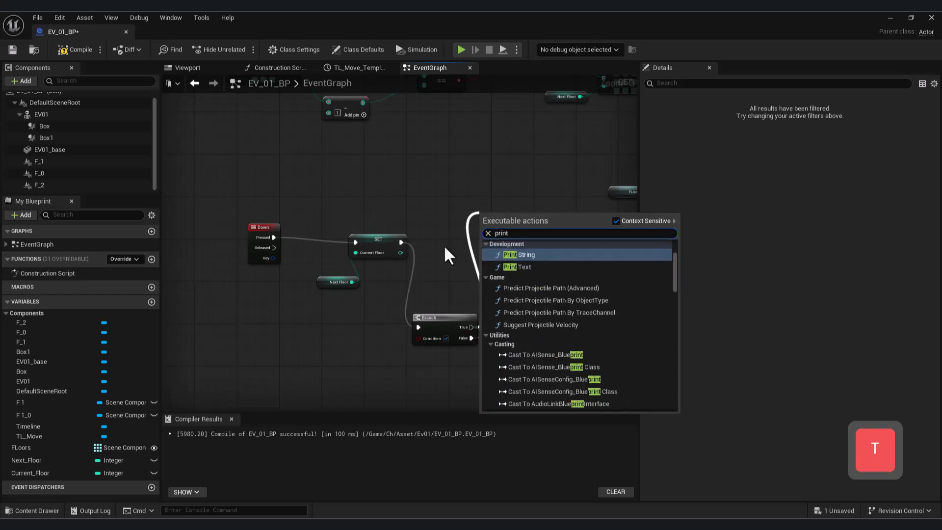
left_click(515, 255)
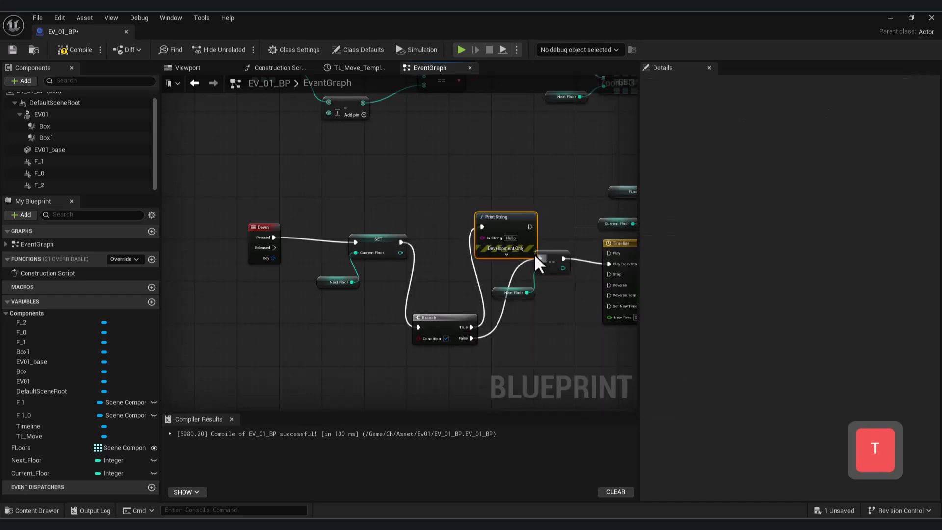
left_click(499, 217)
type("Empty")
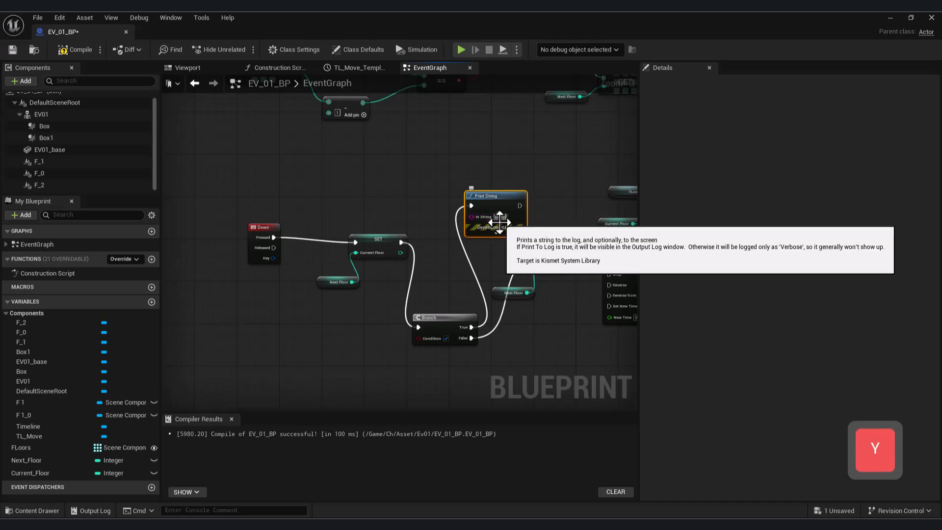
Add a Current_Floor getter with an Equal (==) node and connect the result to the lower Branch's Condition.
scroll(427, 309, "down", 3)
right_click_drag(420, 305, 482, 301)
scroll(432, 280, "up", 1)
right_click_drag(404, 281, 292, 224)
right_click_drag(311, 311, 336, 291)
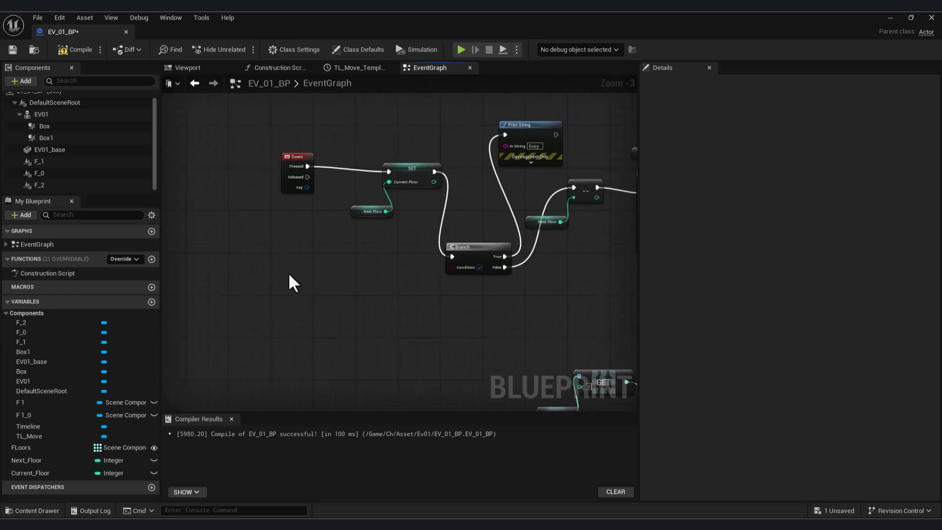
right_click(289, 275)
left_click_drag(51, 472, 292, 285)
scroll(361, 297, "up", 3)
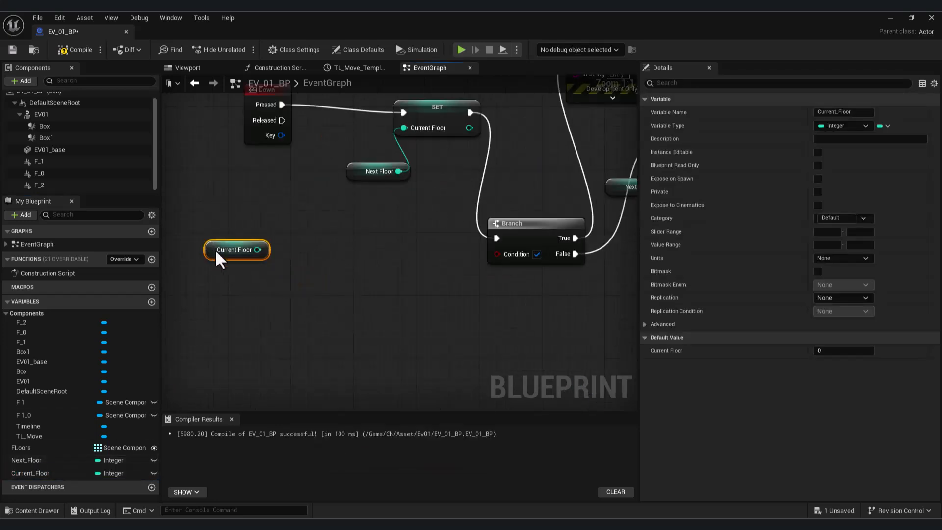
left_click_drag(260, 241, 355, 292)
type("eq")
left_click(383, 317)
right_click_drag(437, 317, 380, 347)
left_click_drag(328, 334, 443, 287)
Play-test the level by walking onto the elevator and sending it up and down.
key("a")
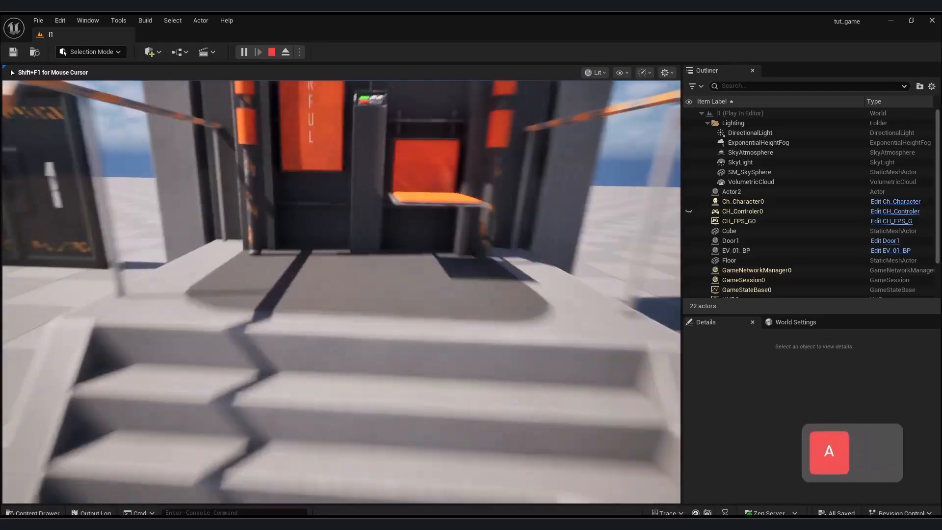
key("w")
key("w")
key("Up")
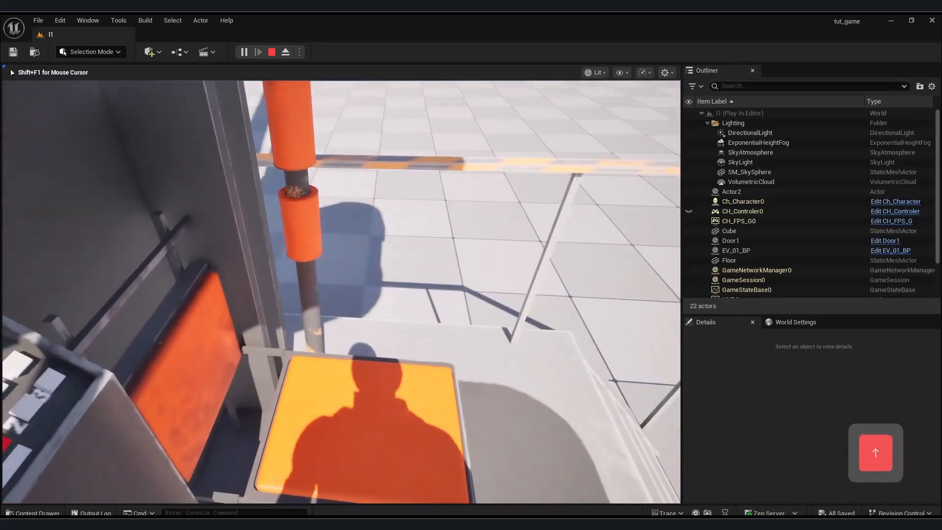
key("Down")
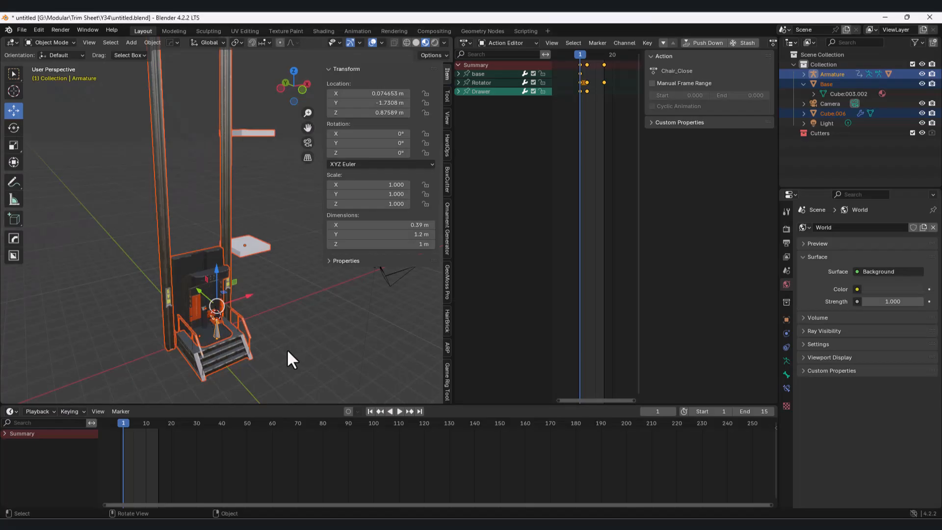
Switch to Blender, keep only the Armature selected, and widen the Action Editor showing Chair_Close.
scroll(288, 349, "down", 3)
middle_click_drag(252, 305, 162, 264)
left_click(251, 239, "ctrl")
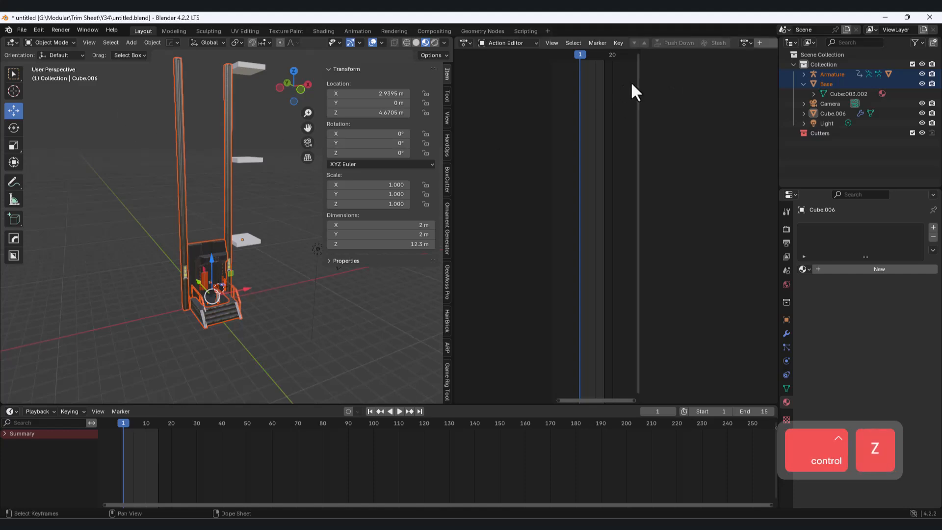
scroll(243, 315, "up", 3)
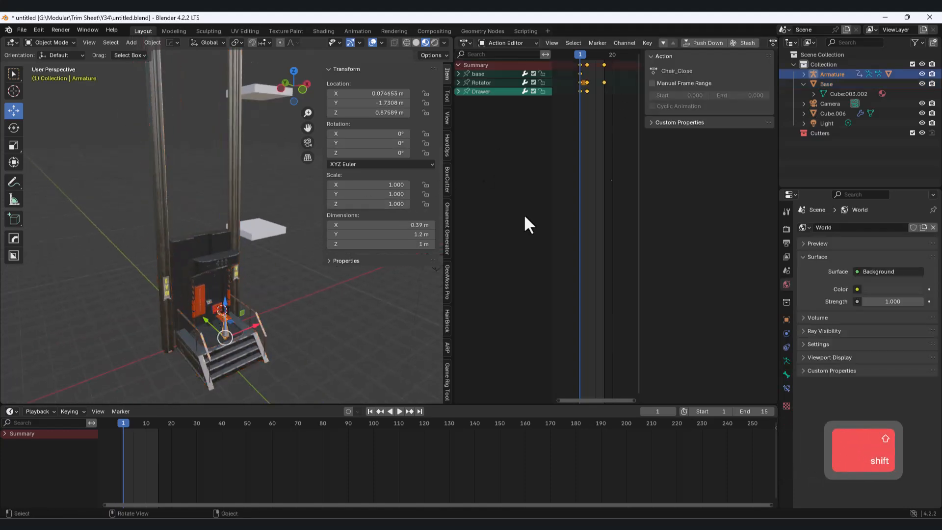
left_click_drag(452, 222, 347, 223)
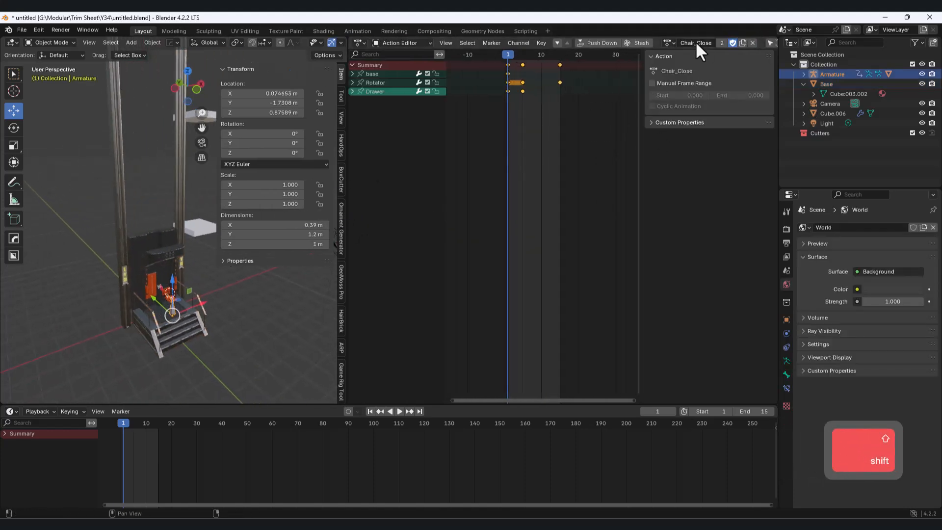
Review the FBX geometry, armature and animation options and export the Armature's Chair_Close action over Seat_Close.fbx.
left_click(24, 30)
mouse_move(59, 179)
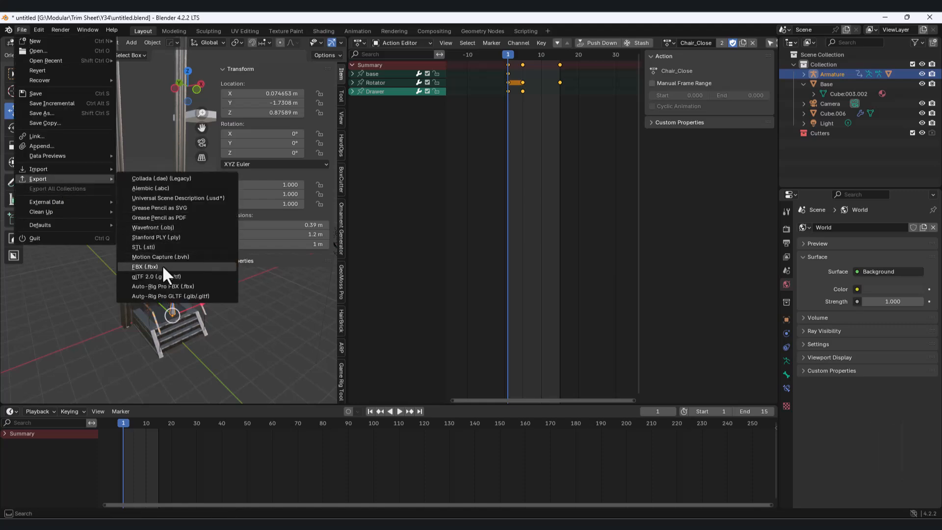
left_click(145, 266)
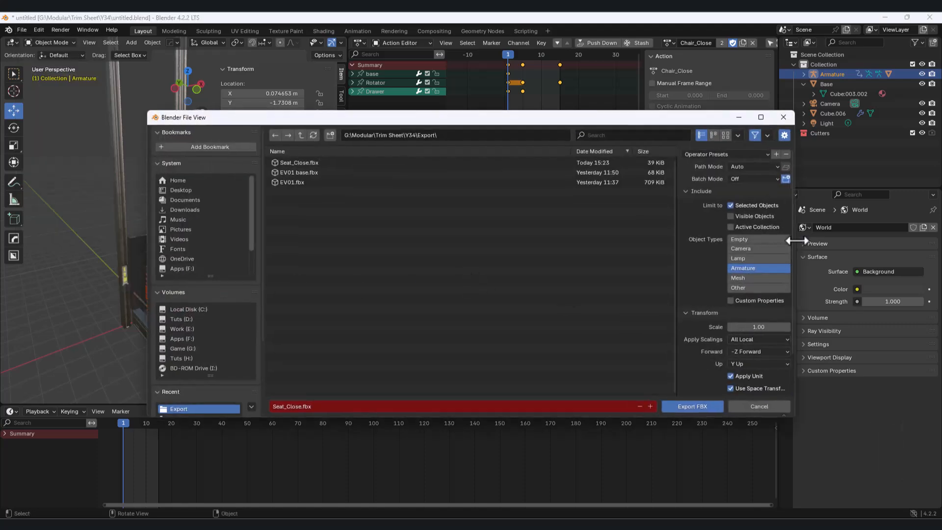
left_click_drag(797, 241, 854, 246)
scroll(804, 260, "down", 3)
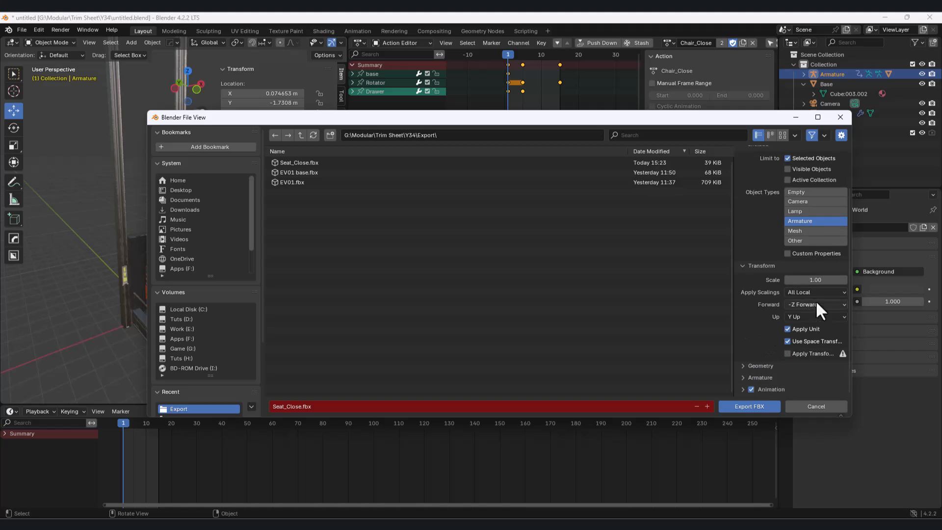
left_click(778, 365)
scroll(753, 314, "down", 5)
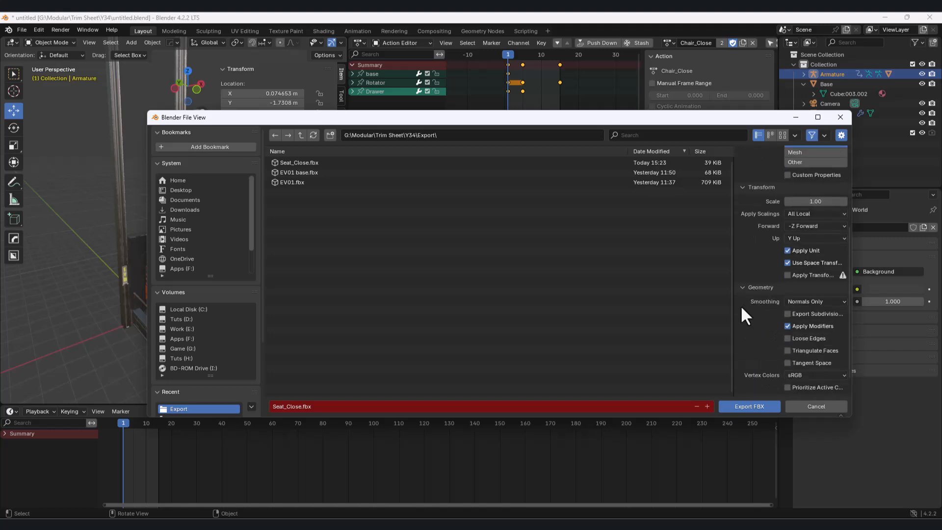
left_click(759, 289)
left_click(760, 343)
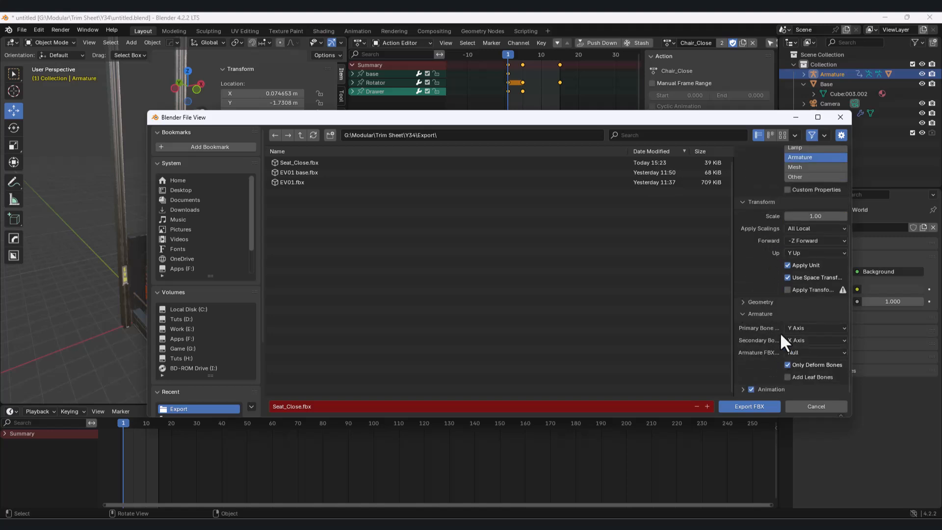
left_click(745, 390)
scroll(748, 343, "down", 4)
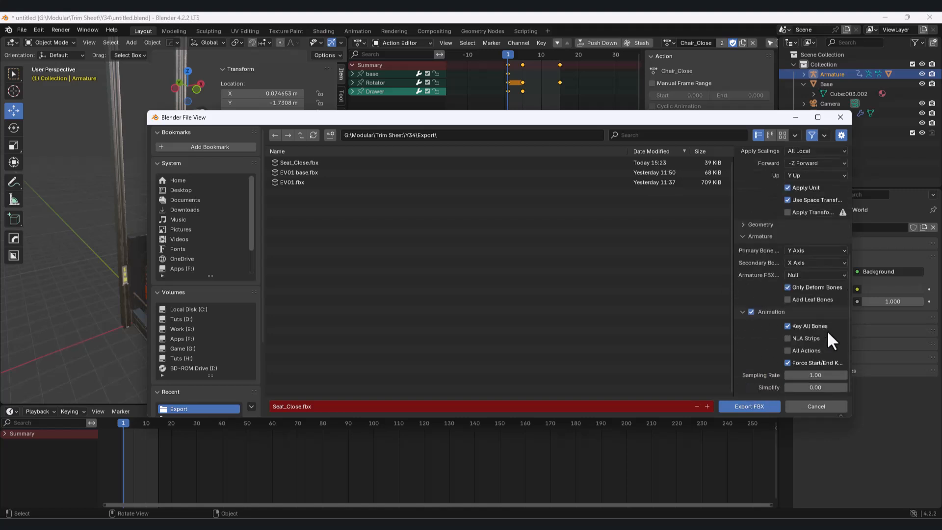
double_click(308, 161)
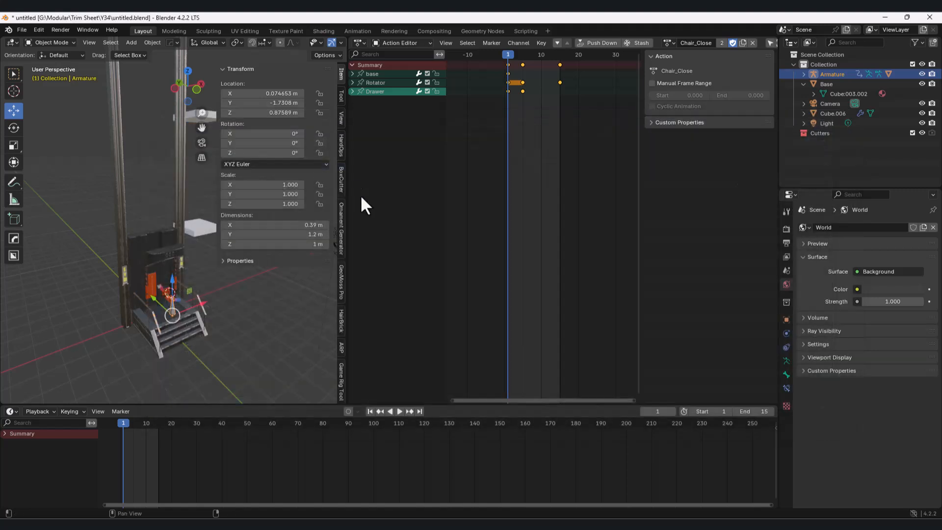
Assign the Chair_open action to the Armature and play the animation.
left_click(671, 43)
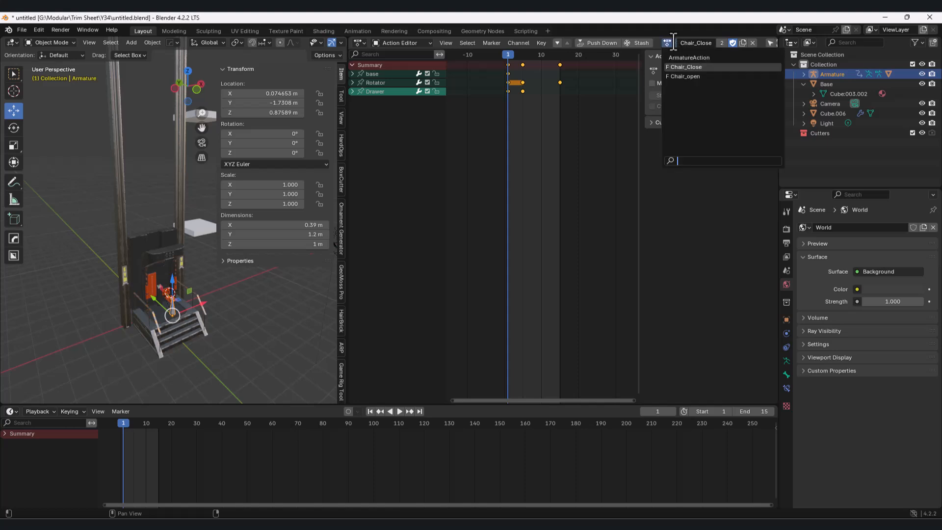
left_click(692, 76)
key("space")
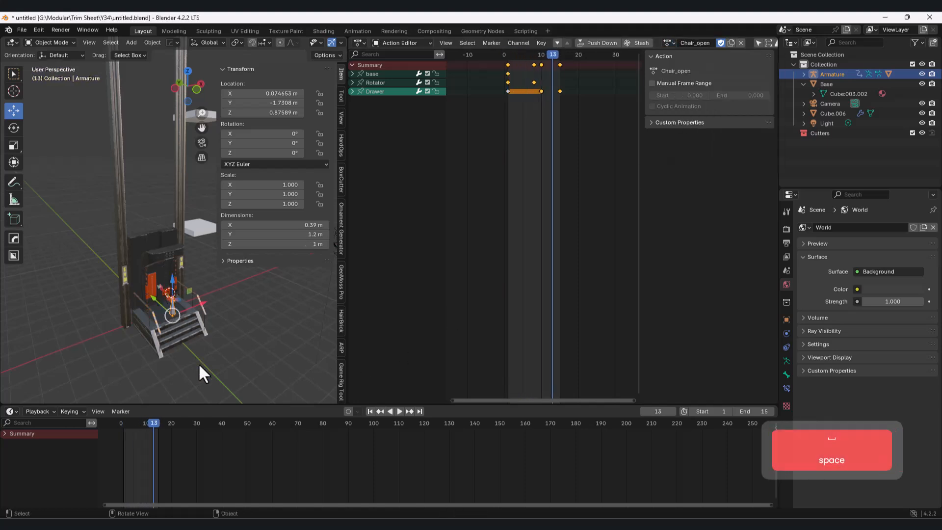
Export the Armature's Chair_open action as Seat_Openfbx.fbx to the Export folder, limited to selected armature objects.
left_click(24, 28)
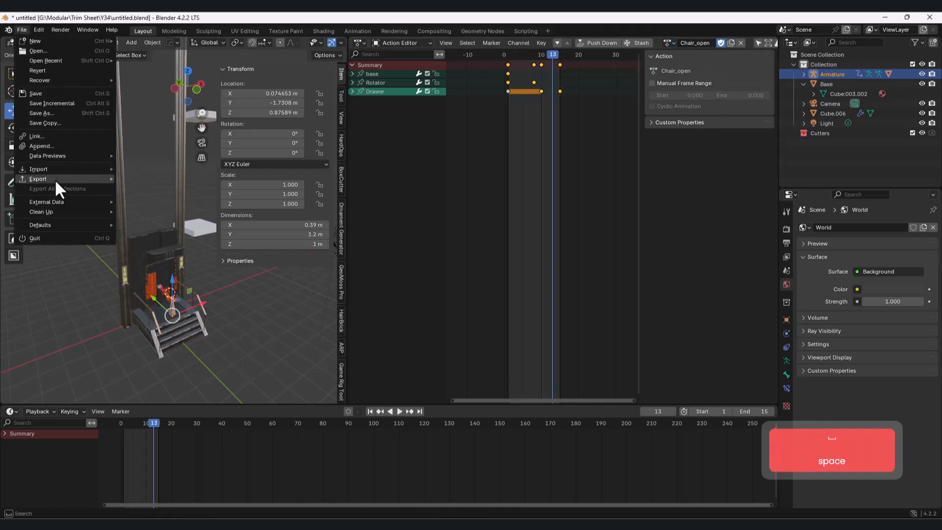
mouse_move(55, 179)
left_click(165, 266)
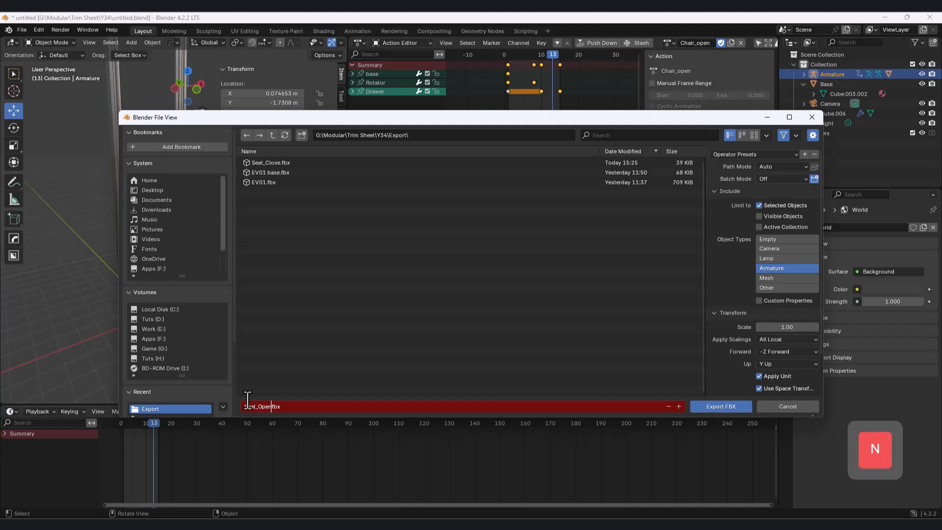
scroll(783, 250, "down", 3)
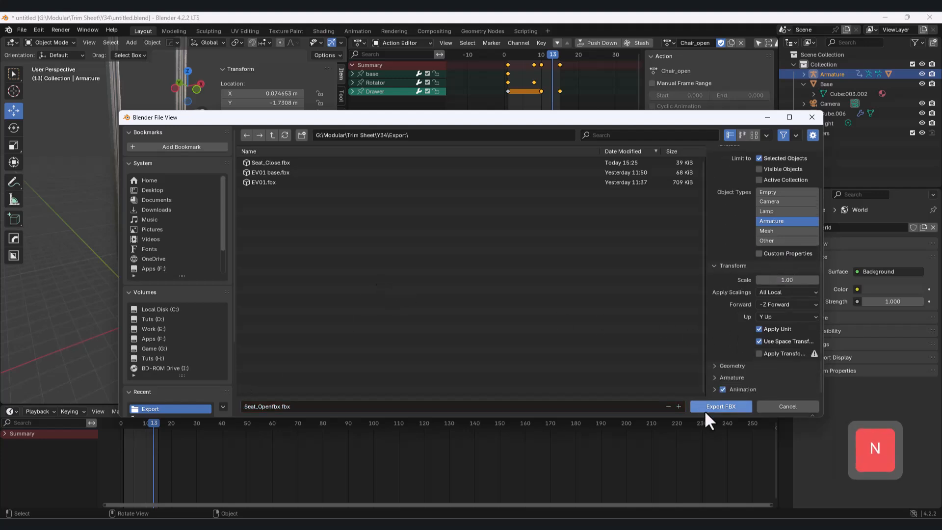
left_click(708, 409)
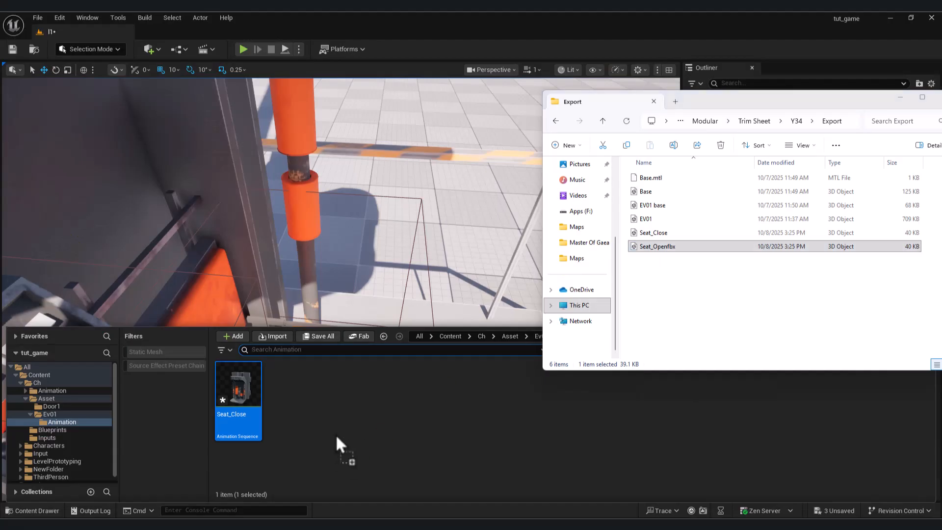
Switch to Unreal Editor and import Seat_Openfbx.fbx into Ev01's Animation folder as animation only, using EV01_Skeleton.
left_click_drag(336, 443, 338, 444)
scroll(520, 363, "down", 5)
left_click(514, 350)
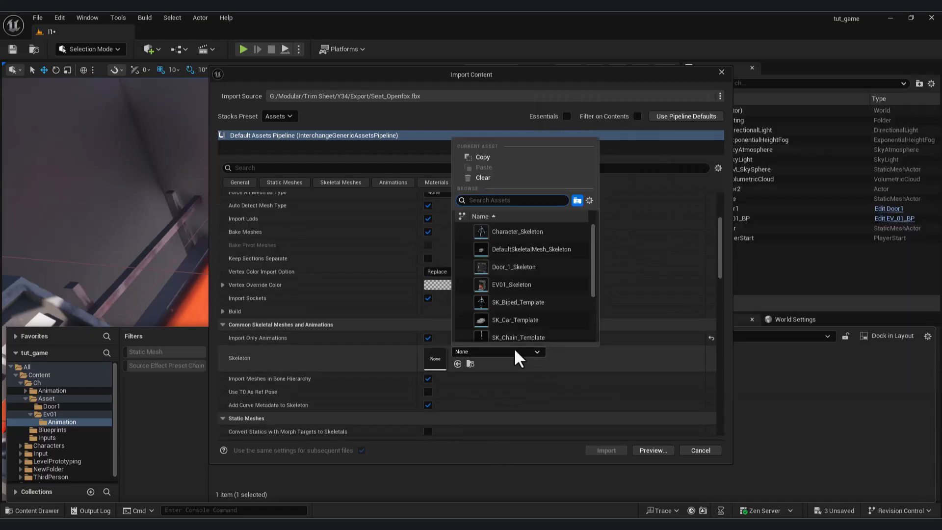
left_click(545, 287)
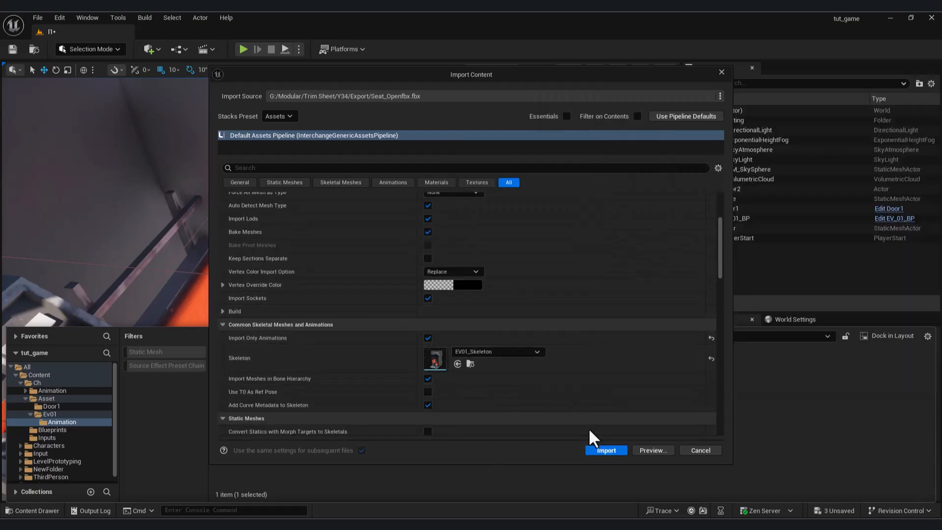
left_click(604, 450)
Preview the imported Seat_Openfbx animation, examine the chair's movement up close, and close the animation editor.
double_click(299, 388)
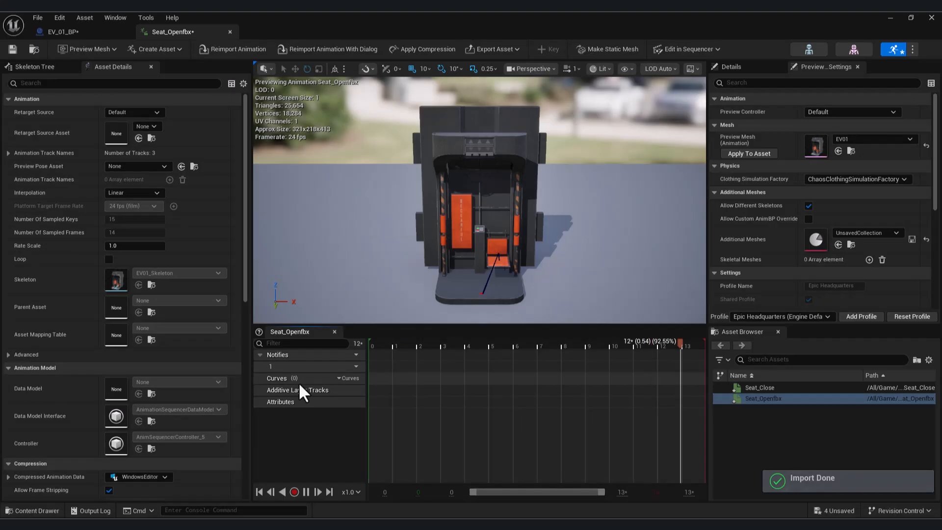
right_click_drag(432, 231, 304, 236)
key("w")
key("d")
right_click_drag(442, 105, 471, 127)
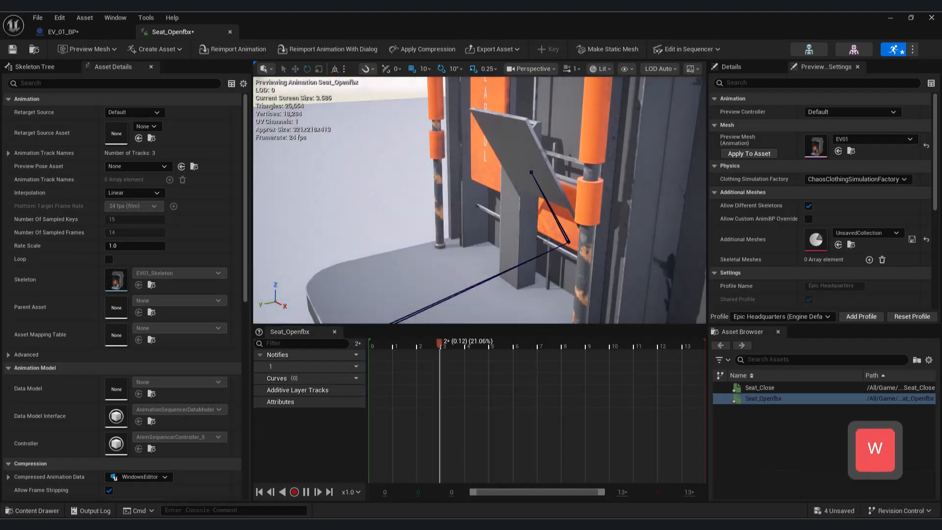
left_click(229, 32)
Duplicate the Down key event in EV_01_BP's event graph, place it in empty space, and set its input key to E.
scroll(328, 207, "down", 5)
right_click_drag(328, 208, 299, 245)
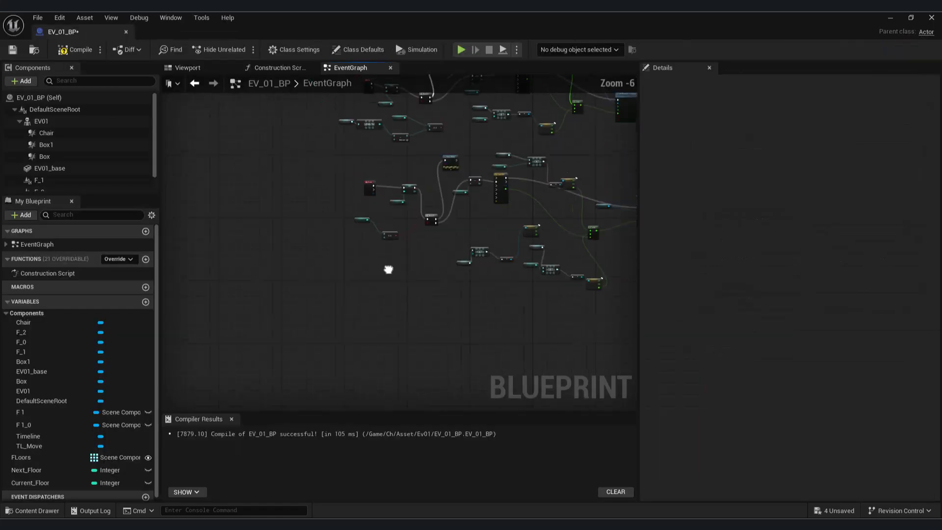
scroll(381, 178, "up", 3)
left_click(381, 165)
key("ctrl+c")
key("ctrl+v")
left_click_drag(391, 164, 358, 219)
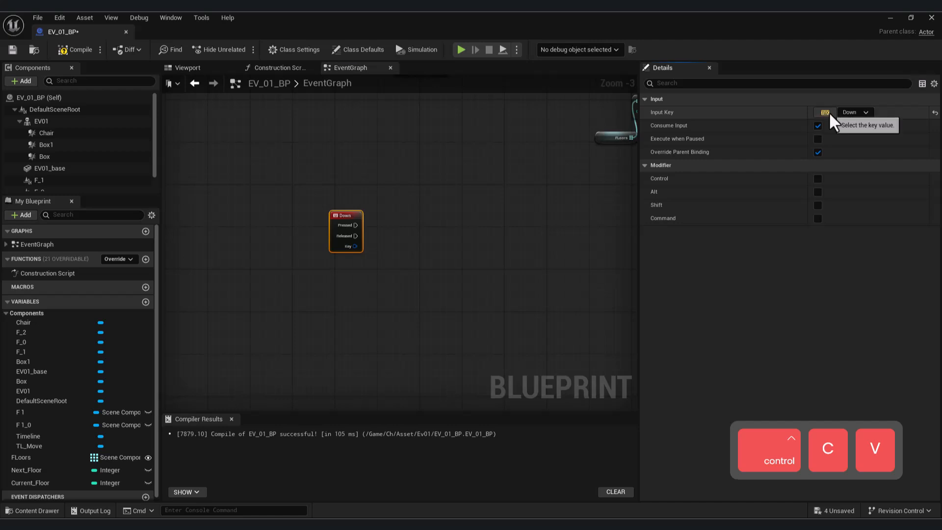
left_click(829, 114)
key("e")
Connect the E event's Pressed output to a new Play Animation node targeting EV01 and set its animation to Seat_Openfbx.
right_click_drag(344, 216, 301, 206)
left_click_drag(310, 232, 382, 250)
type("play a")
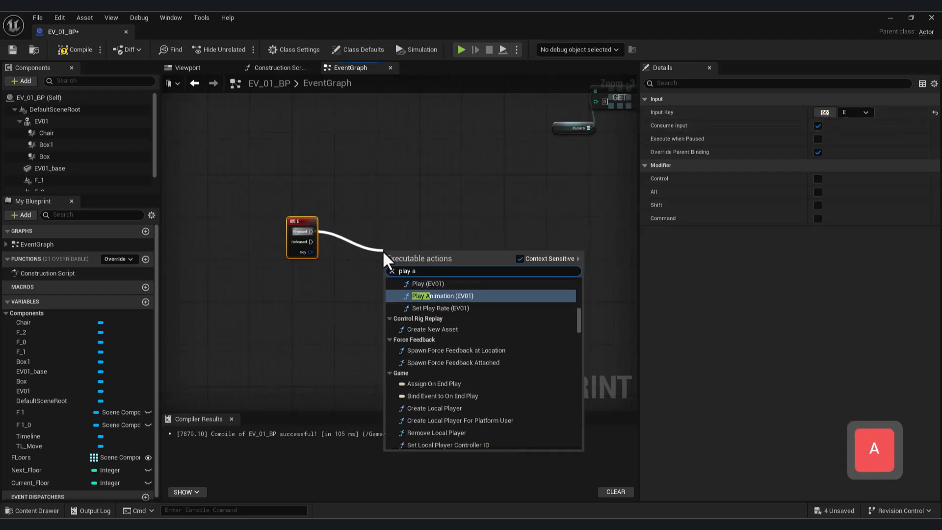
left_click(483, 297)
scroll(470, 277, "up", 3)
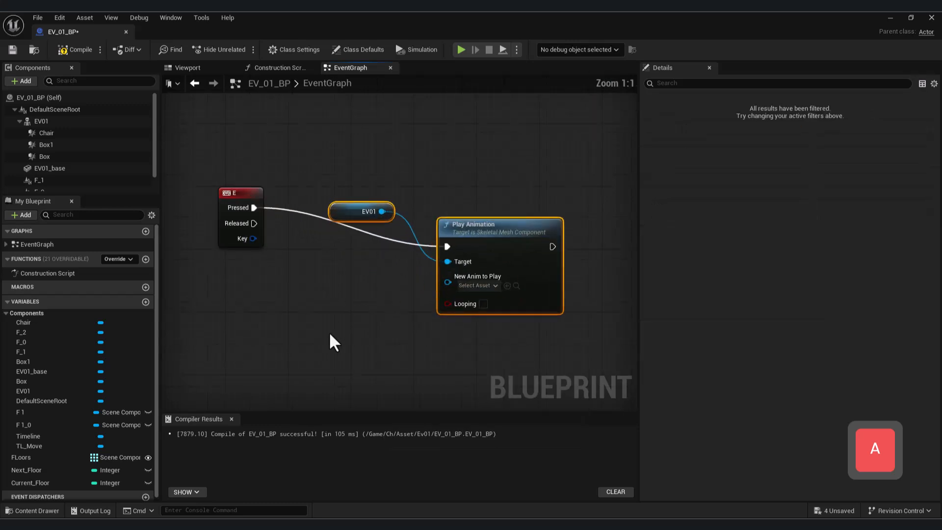
left_click(490, 286)
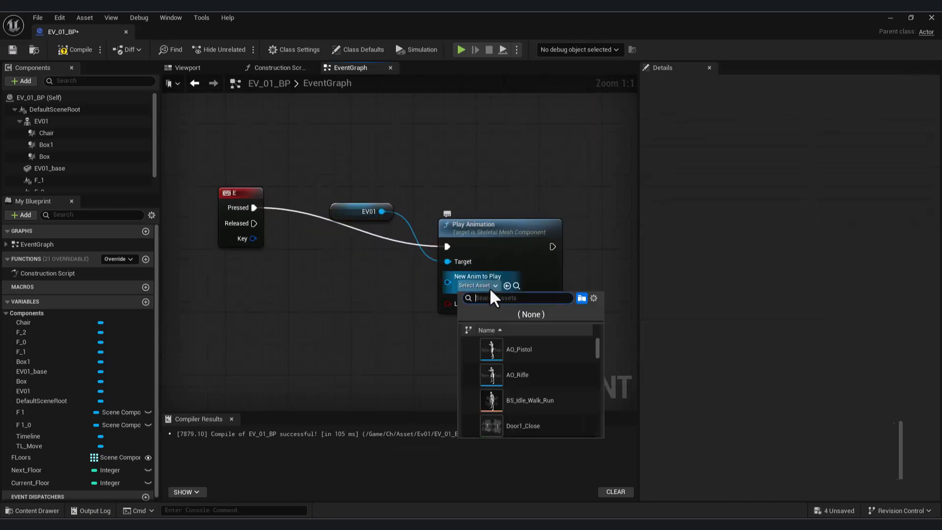
type("sea")
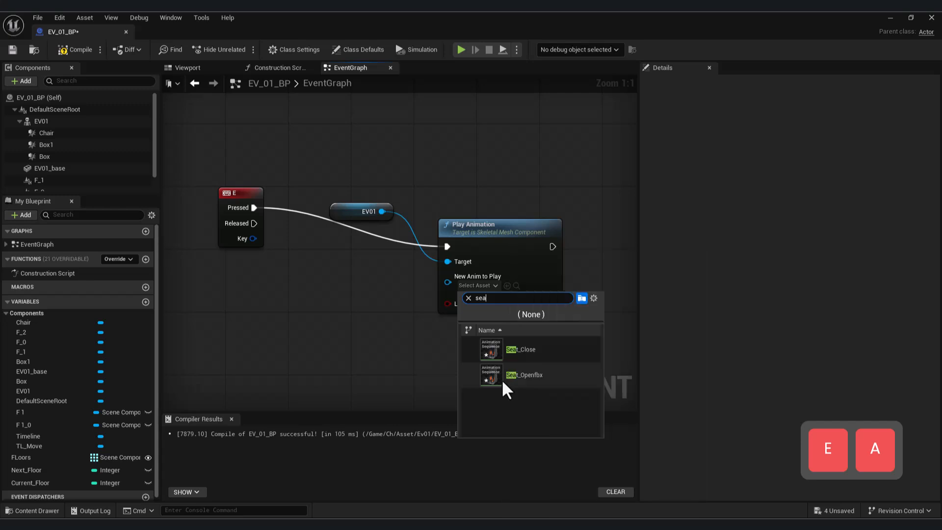
left_click(502, 378)
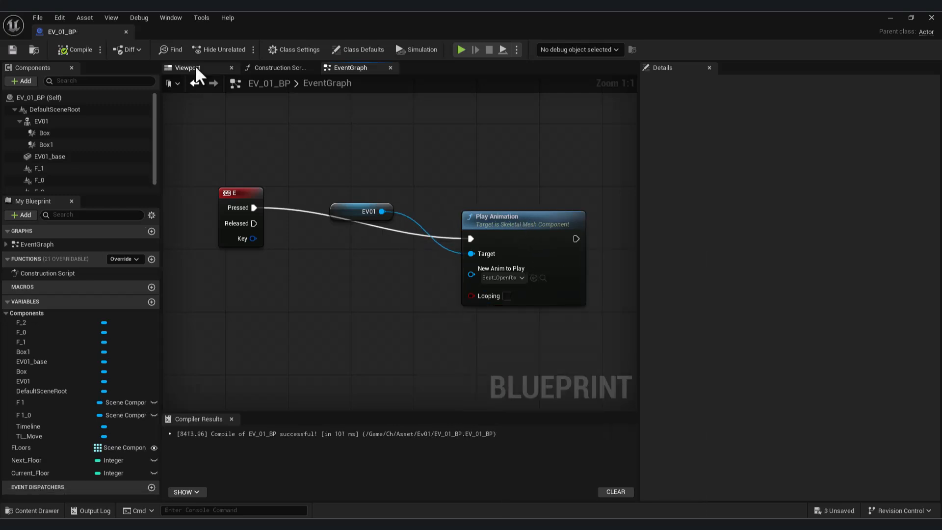
Add a Box Collision component under EV01 in the EV_01_BP blueprint.
left_click(195, 69)
left_click(37, 121)
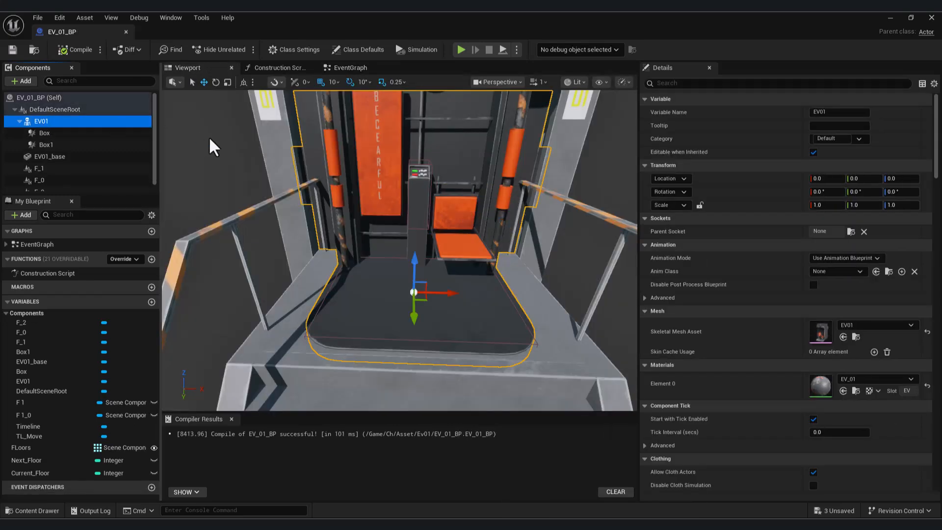
left_click(23, 80)
type("box")
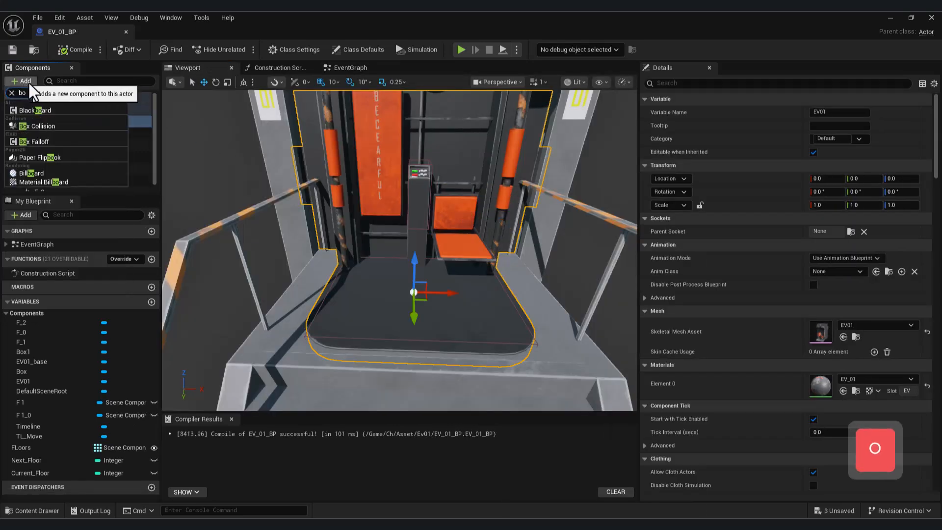
left_click(43, 111)
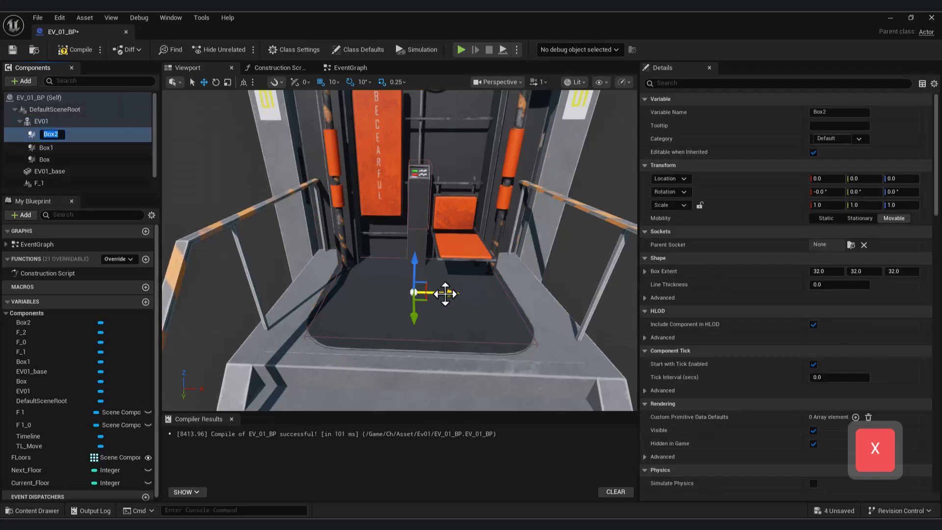
Move the new collision box over the chair seat, to location 50, 90, 140.
left_click_drag(445, 294, 478, 300)
key("s")
right_click_drag(449, 180, 439, 185)
key("a")
key("d")
key("w")
key("s")
right_click_drag(411, 247, 411, 404)
key("d")
key("w")
key("e")
key("s")
right_click_drag(397, 286, 400, 311)
key("w")
key("d")
key("w")
Rename the new collision box as Seat_Box.
left_click(58, 136)
type("S")
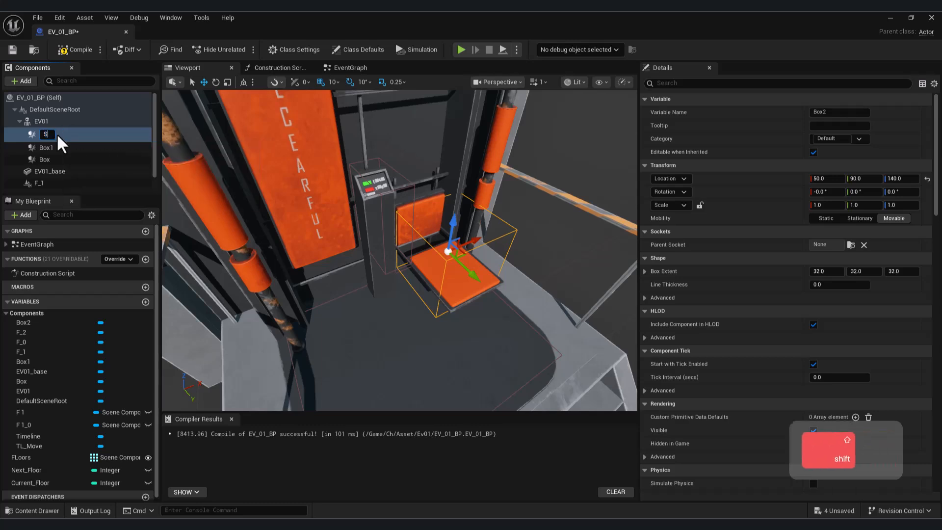
type("eat_Box")
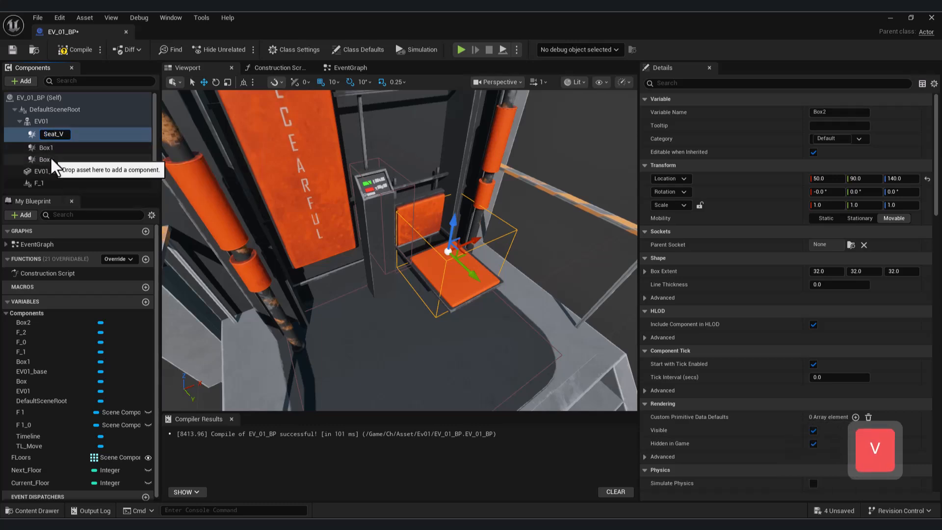
key("Return")
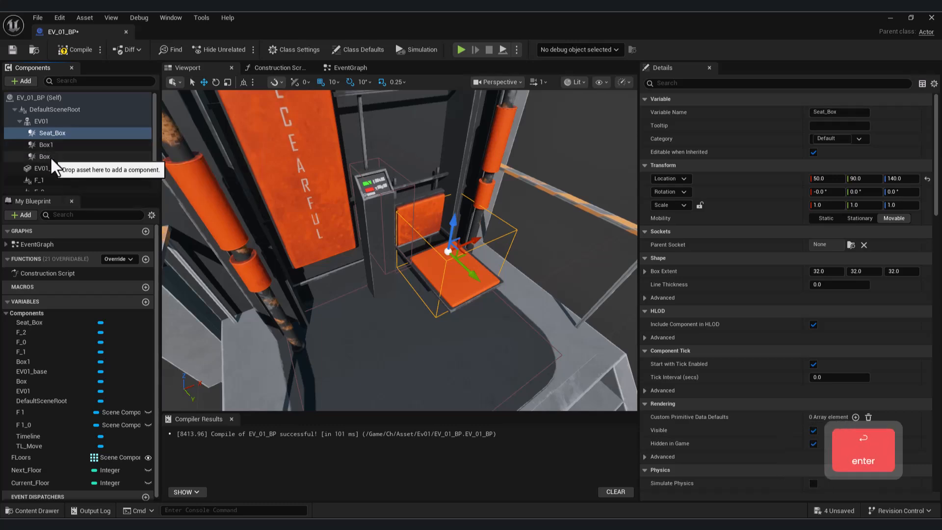
Add On Component Begin Overlap and On Component End Overlap events for Seat_Box to the event graph.
left_click(350, 67)
scroll(346, 298, "down", 3)
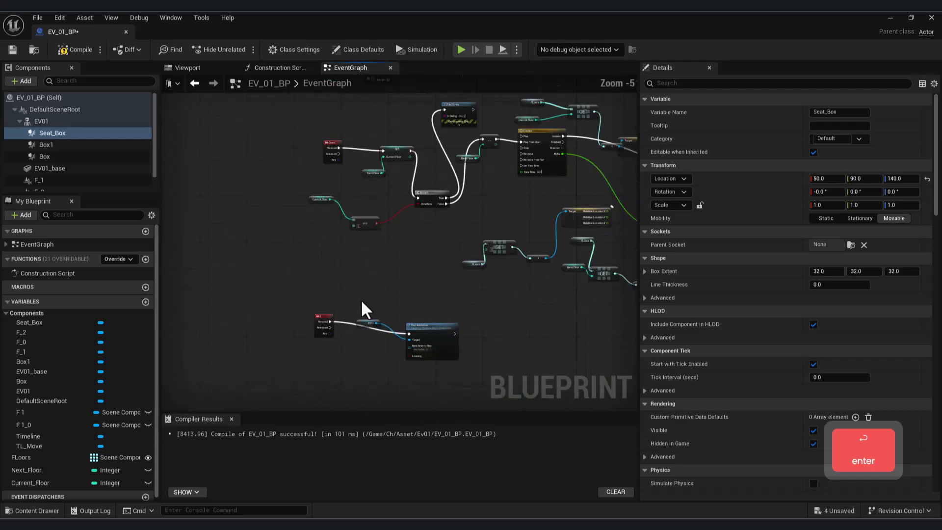
left_click(50, 134)
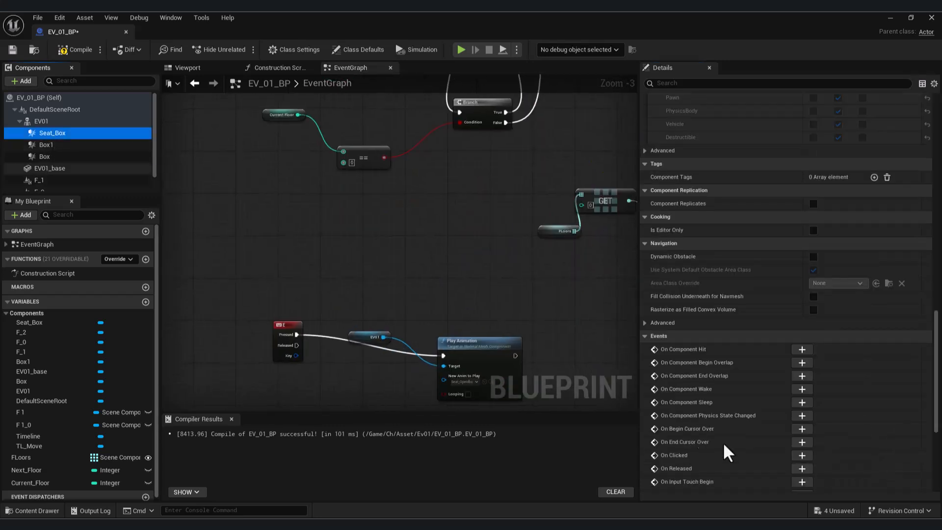
left_click(801, 364)
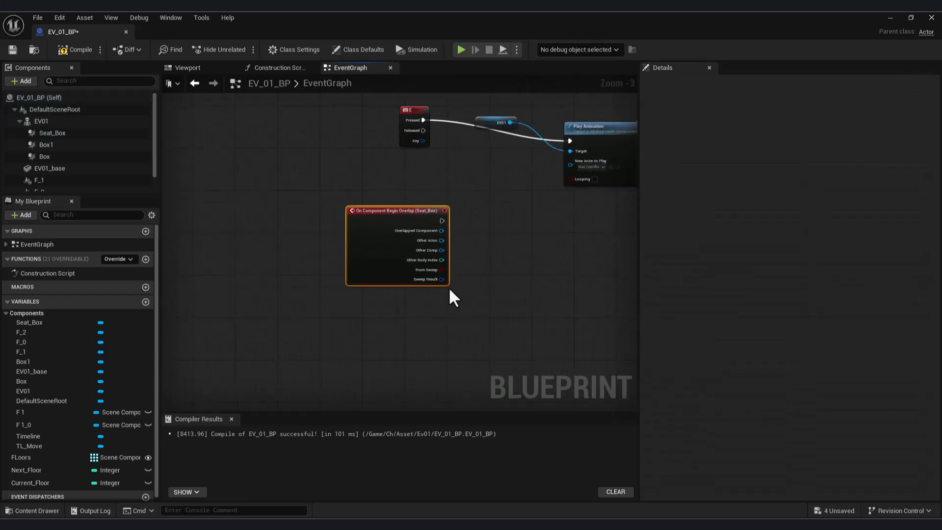
left_click(51, 133)
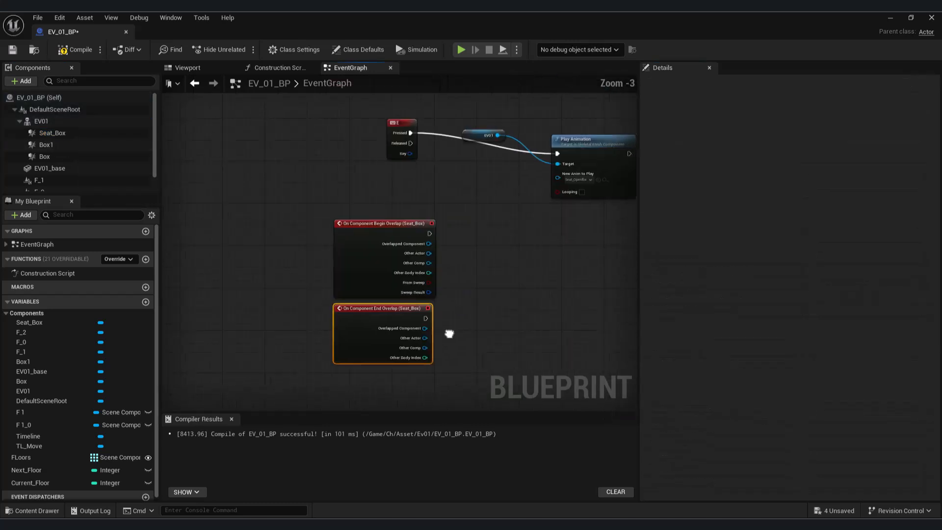
Add a Get Player Controller node and create Enable Input and Disable Input nodes from its return value.
right_click(487, 266)
type("get pla")
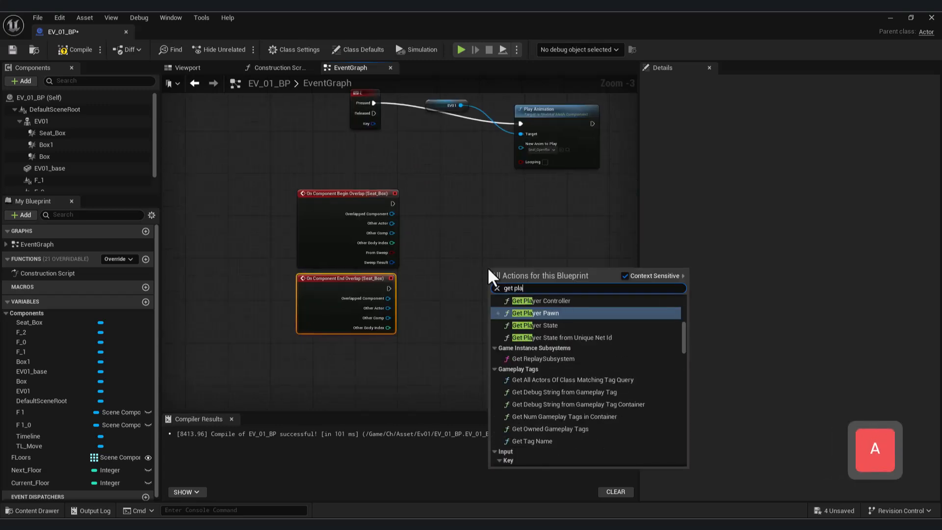
left_click(542, 301)
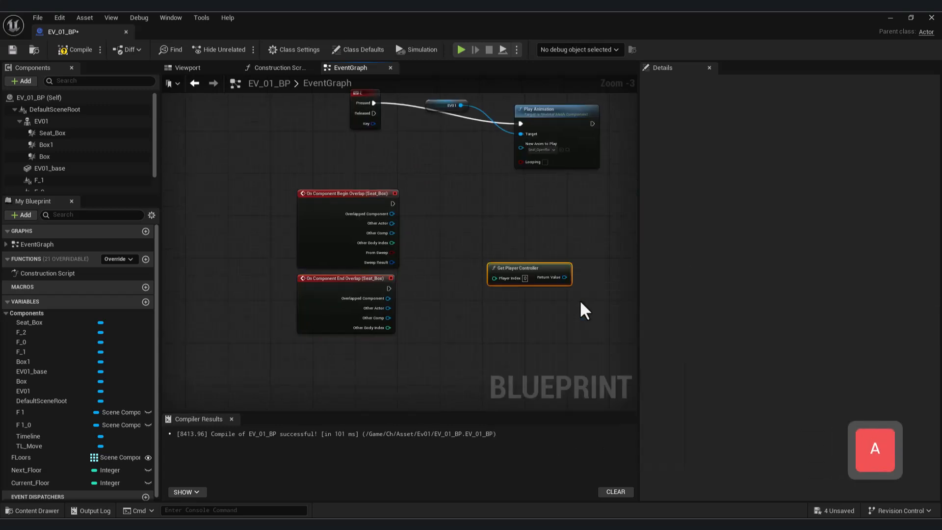
left_click_drag(552, 275, 573, 257)
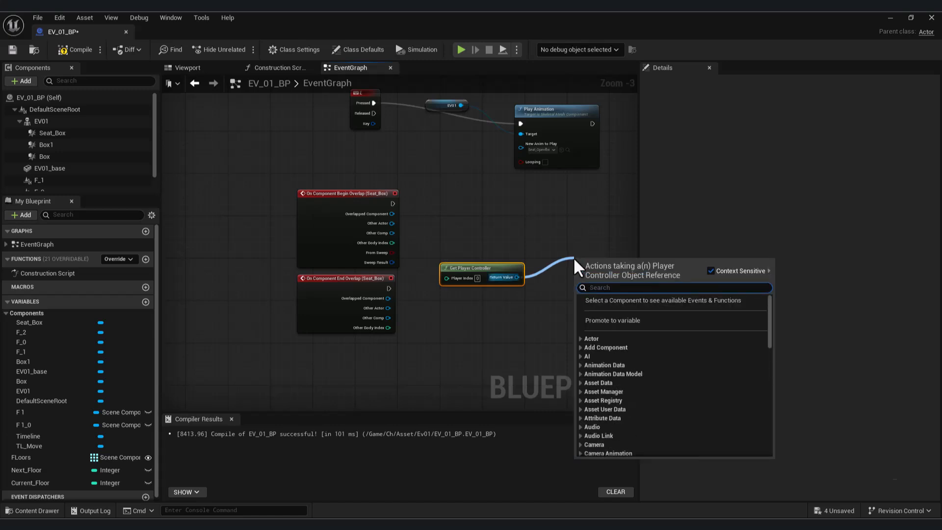
type("ena")
left_click(608, 309)
right_click_drag(562, 327, 501, 292)
left_click_drag(456, 243, 542, 292)
type("disa")
left_click(569, 389)
Connect Seat_Box's begin overlap to Enable Input and its end overlap to Disable Input, and compile the blueprint.
left_click_drag(530, 222, 519, 201)
left_click_drag(333, 169, 508, 216)
left_click_drag(327, 248, 513, 301)
right_click_drag(472, 173, 519, 287)
left_click(75, 49)
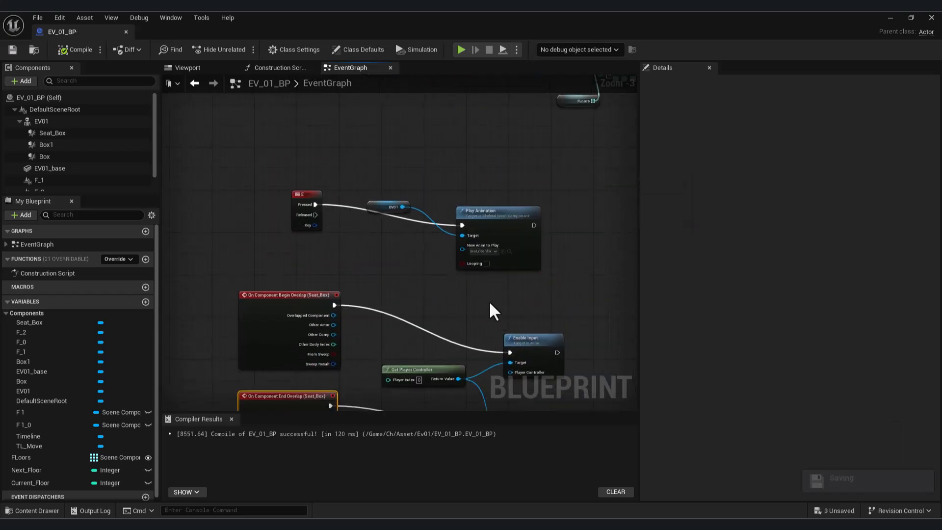
Rearrange the Play Animation node and its EV01 reference beside the E key event.
right_click_drag(495, 316, 506, 291)
left_click_drag(532, 188, 578, 155)
right_click_drag(445, 171, 437, 237)
left_click_drag(382, 248, 390, 295)
left_click_drag(541, 223, 484, 239)
Duplicate the Play Animation node with its EV01 reference, place the copy above the original, and set its animation to Seat_Close.
left_click(408, 293, "ctrl")
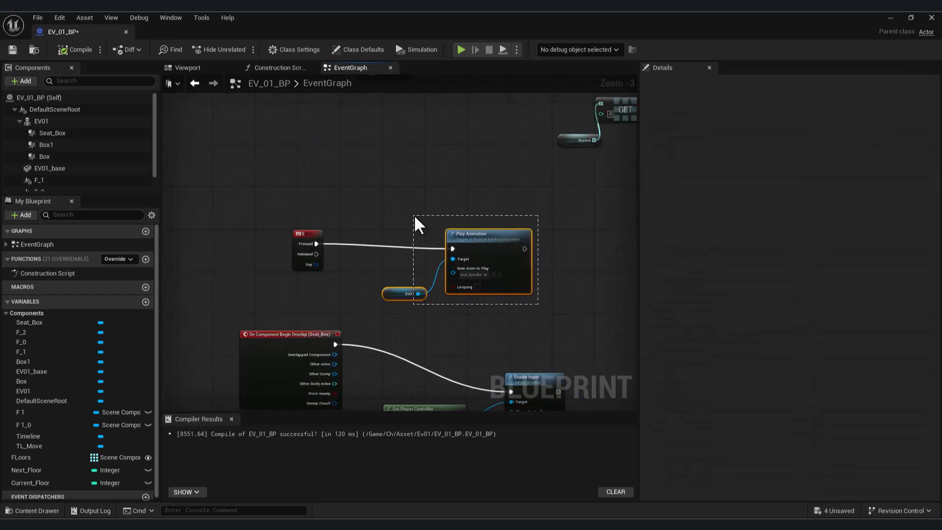
key("ctrl+c")
key("ctrl+v")
left_click_drag(523, 198, 469, 149)
left_click(460, 185)
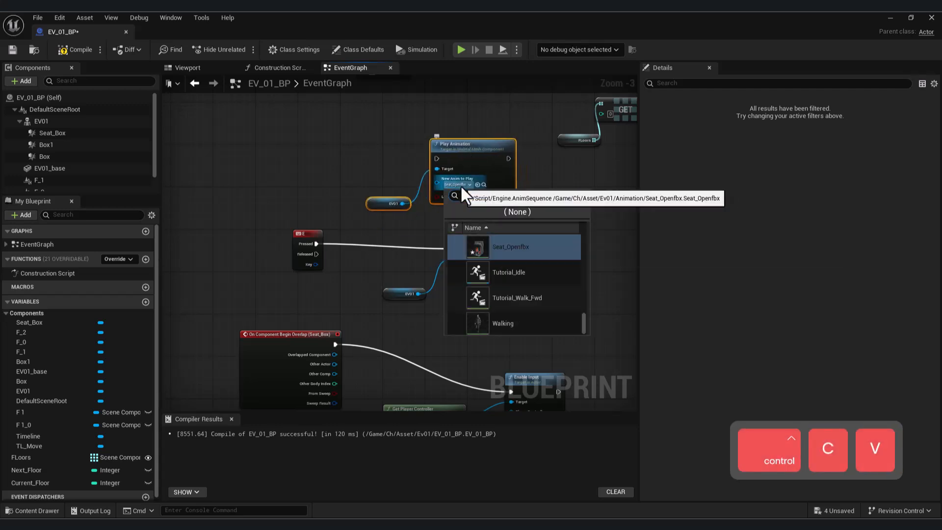
type("seat")
left_click(511, 247)
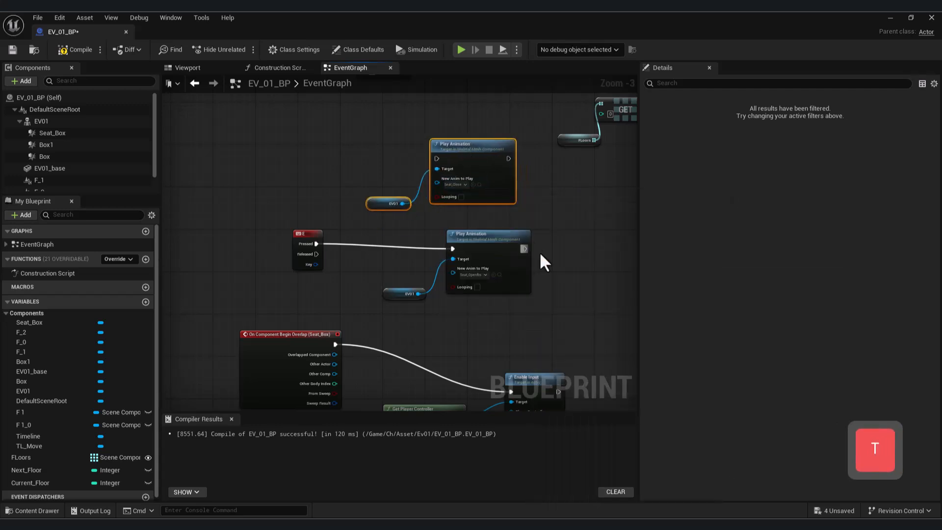
Reroute the E event's Pressed output to the Seat_Close Play Animation node and add a Flip Flop node from Pressed.
left_click_drag(476, 150, 487, 161)
left_click_drag(452, 248, 447, 169, "ctrl")
left_click_drag(297, 240, 286, 249)
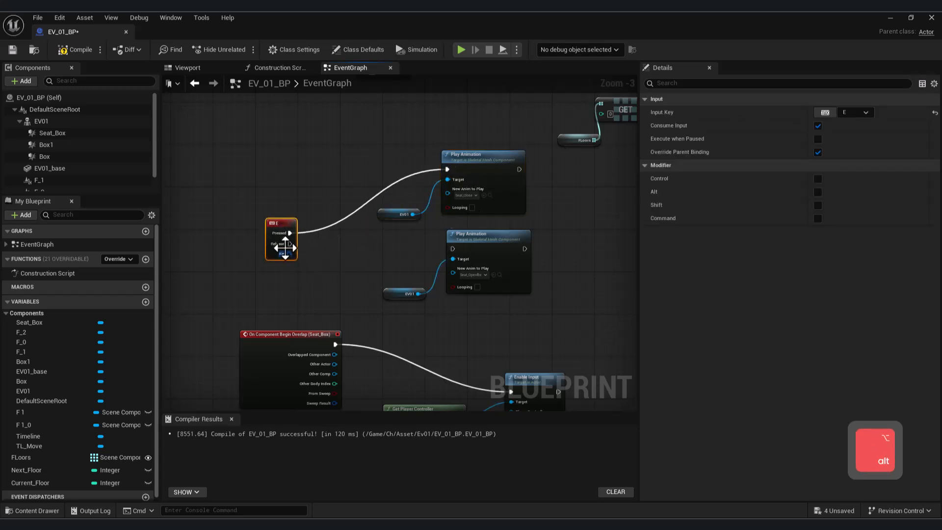
right_click_drag(311, 227, 323, 240)
left_click_drag(323, 240, 490, 271)
type("fli")
key("Return")
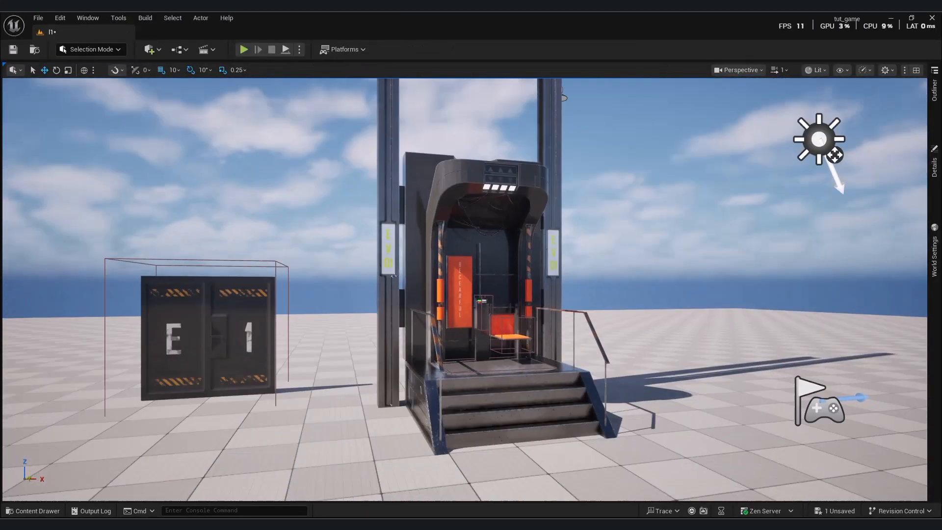
Play-test the level on the elevator beside the chair.
right_click_drag(471, 290, 471, 221)
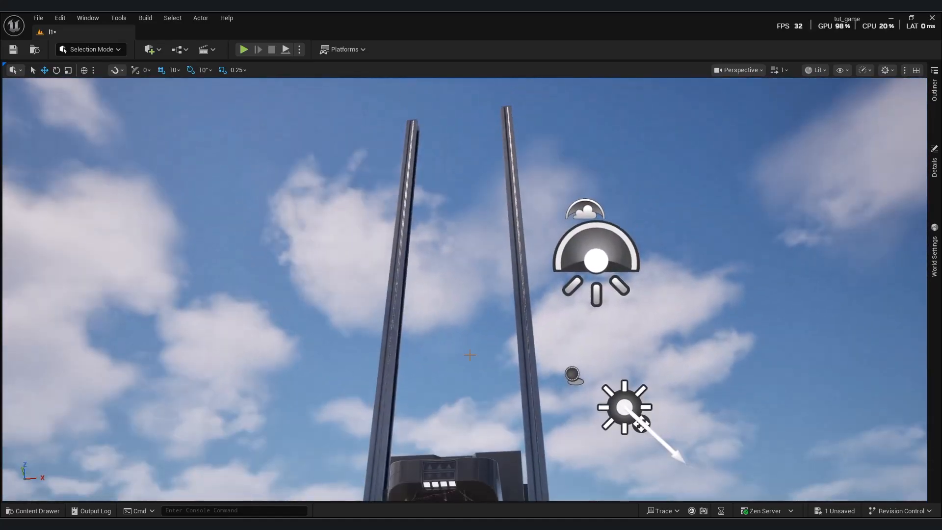
key("alt+p")
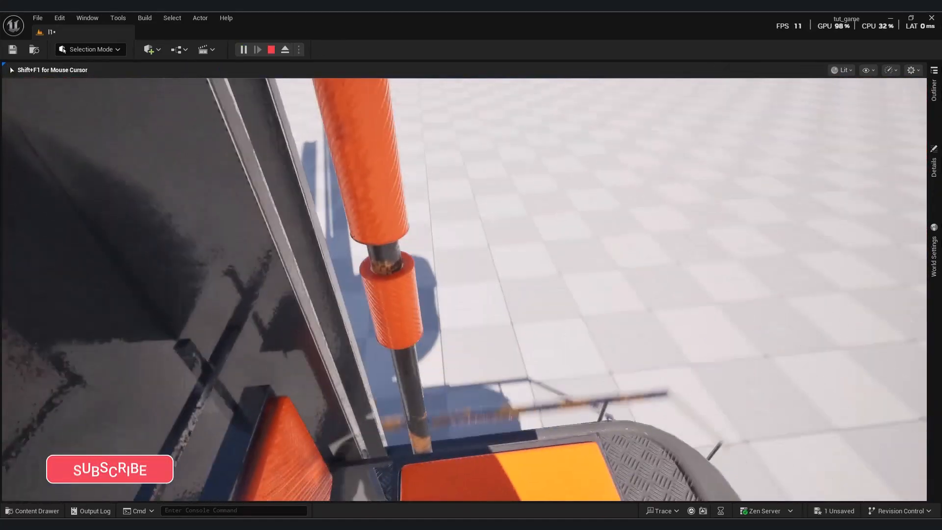